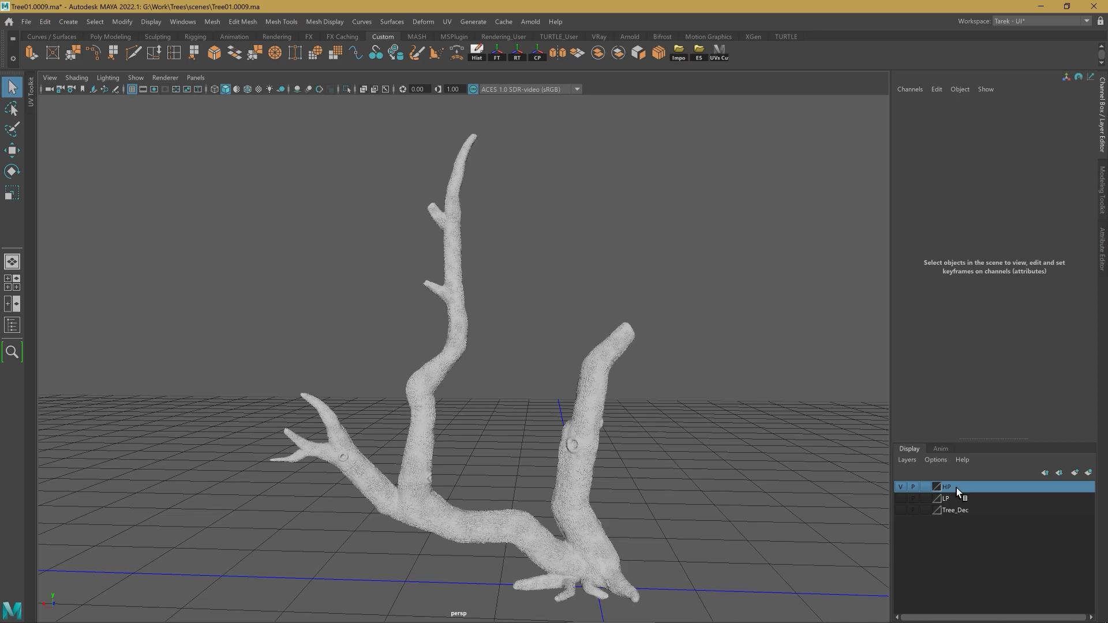
Step: Select the HP layer and examine the bark detail of the high-poly tree up close and from a distance
left_click(974, 511)
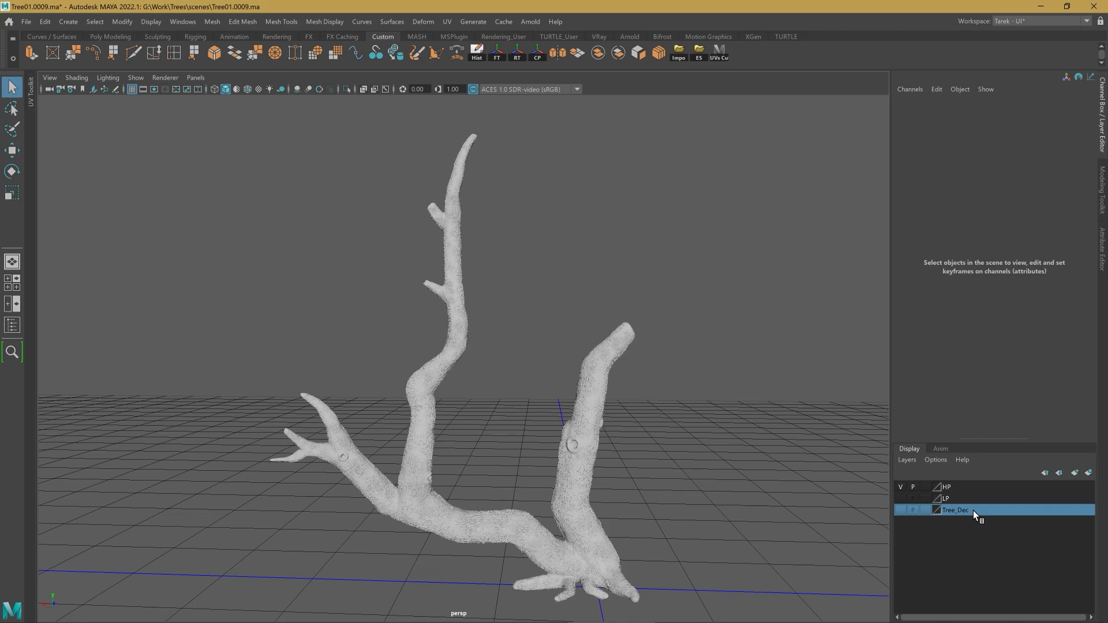
left_click(960, 488)
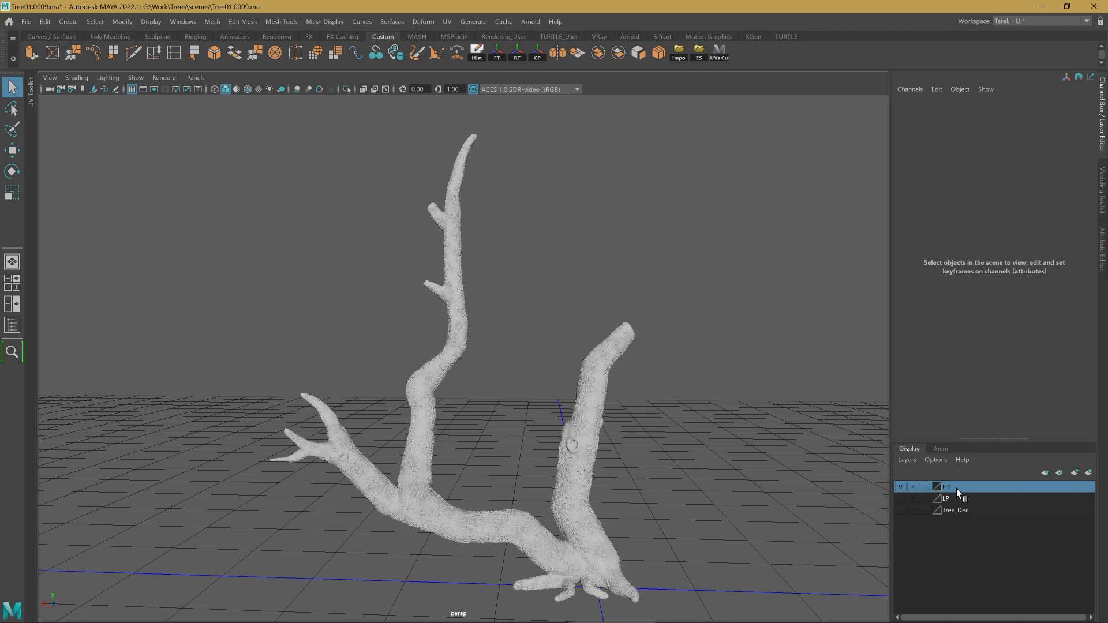
middle_click_drag(750, 472, 591, 405, "alt")
scroll(591, 405, "up", 8)
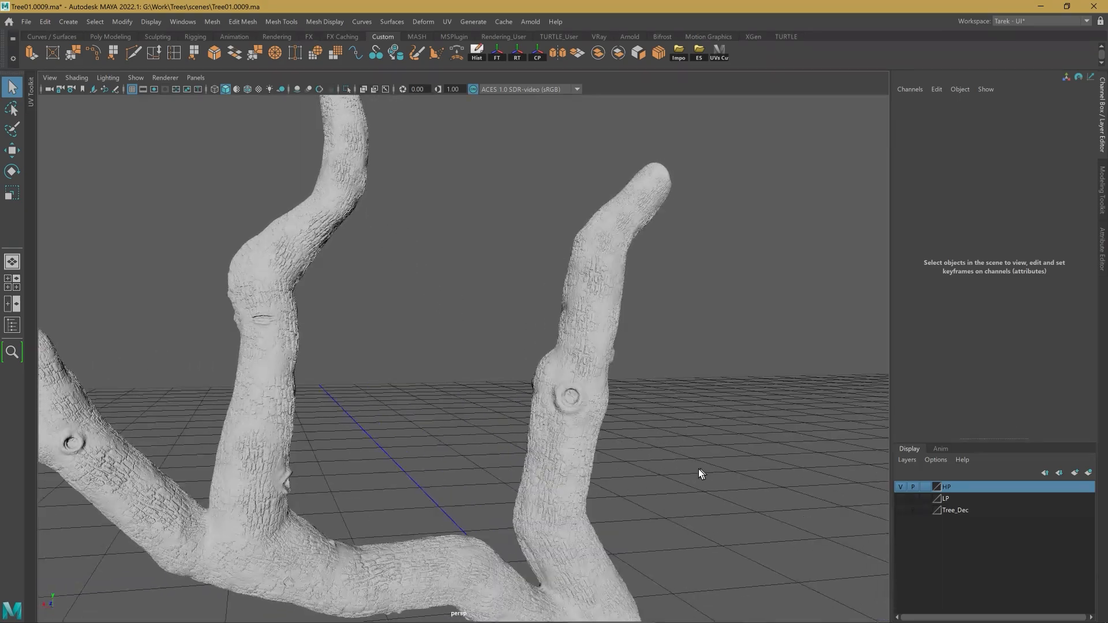
scroll(715, 439, "down", 5)
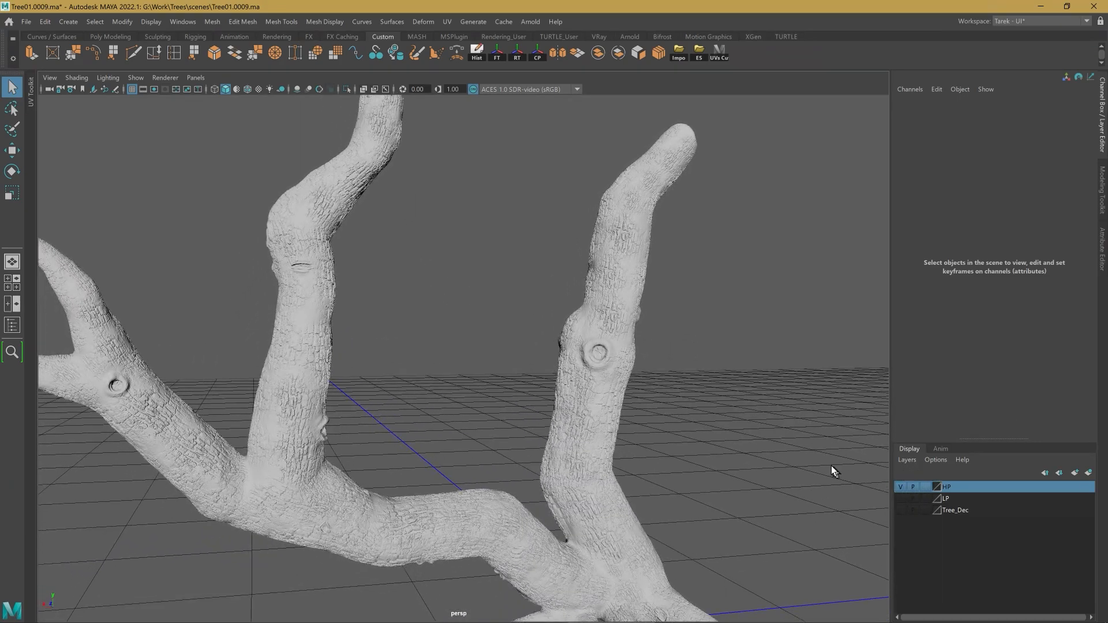
scroll(723, 420, "down", 3)
left_click_drag(723, 420, 859, 481, "alt")
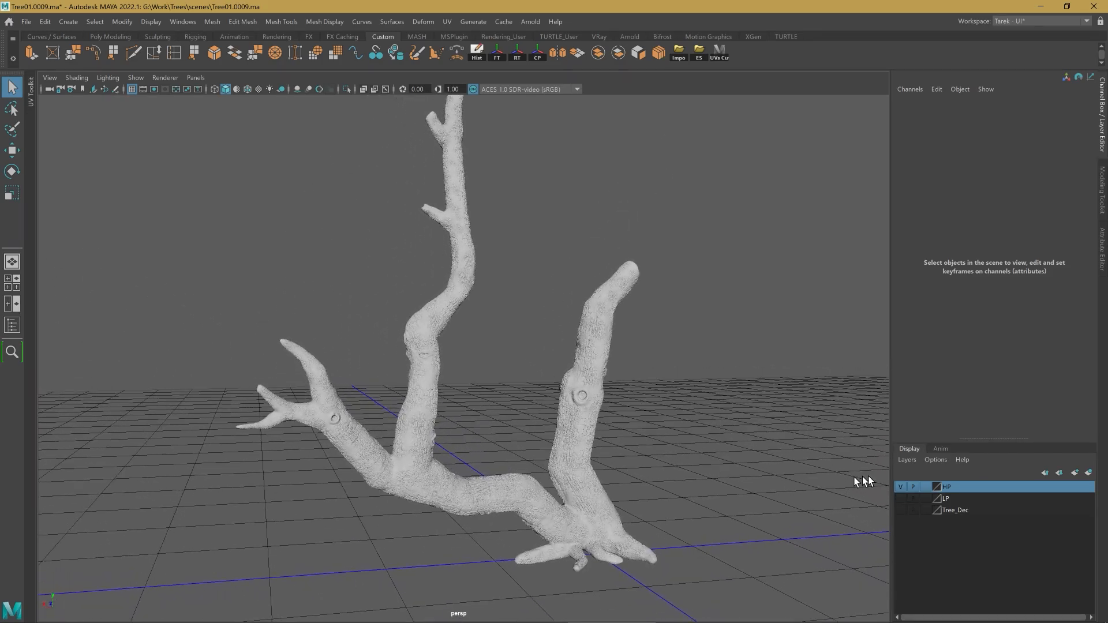
Step: Hide the HP layer, show the LP layer and select the low-poly tree mesh
left_click(901, 487)
left_click(901, 498)
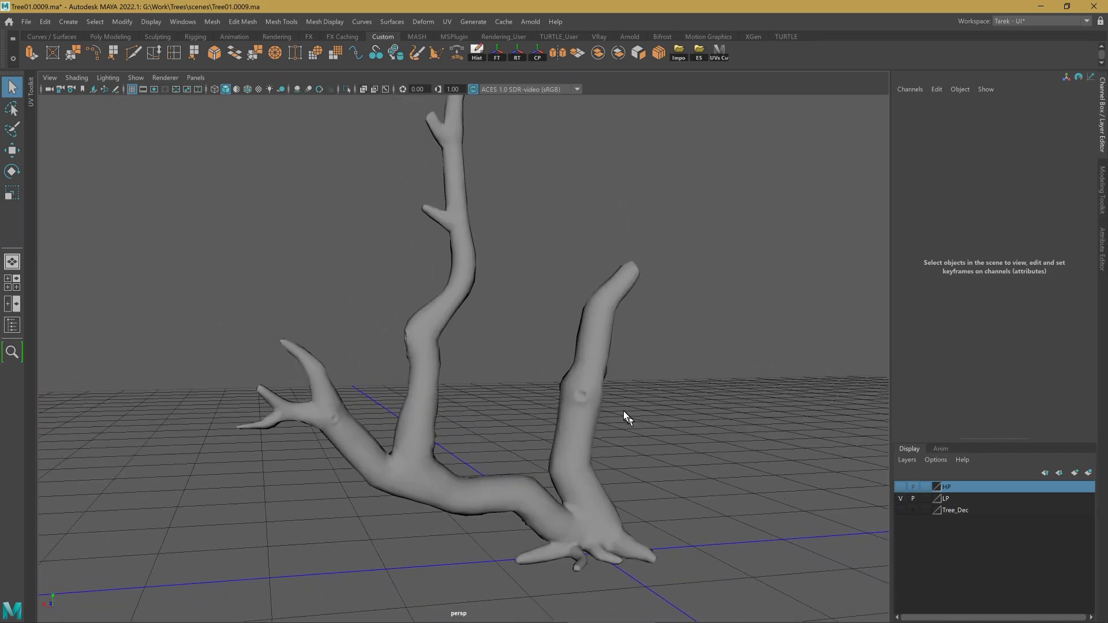
left_click(590, 413)
left_click_drag(640, 413, 685, 455, "alt")
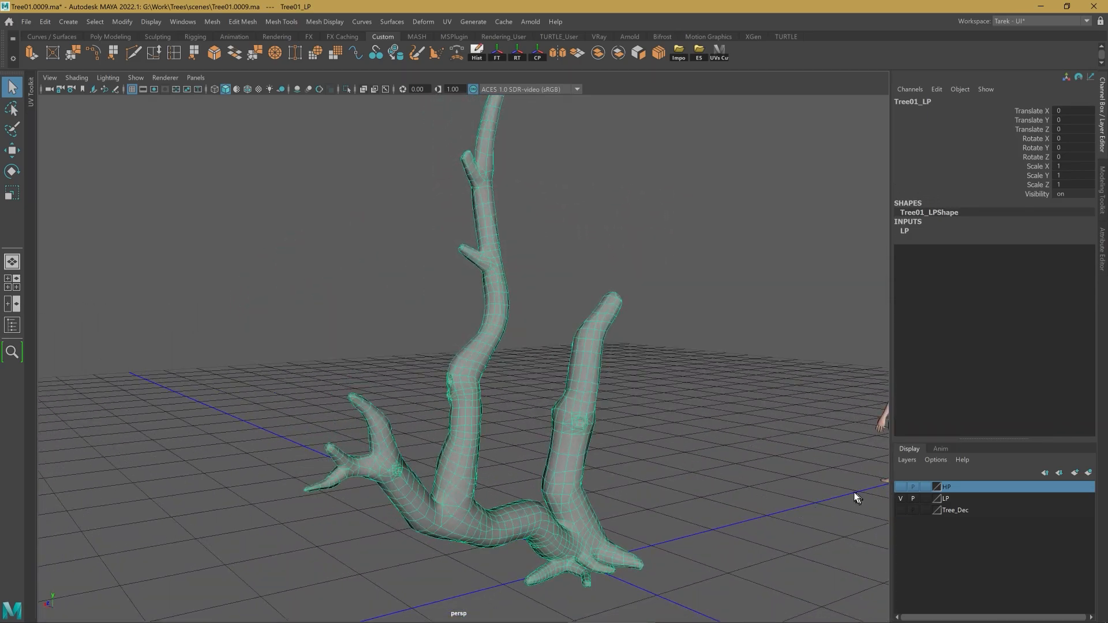
middle_click_drag(684, 455, 634, 442, "alt")
left_click_drag(634, 442, 549, 413, "alt")
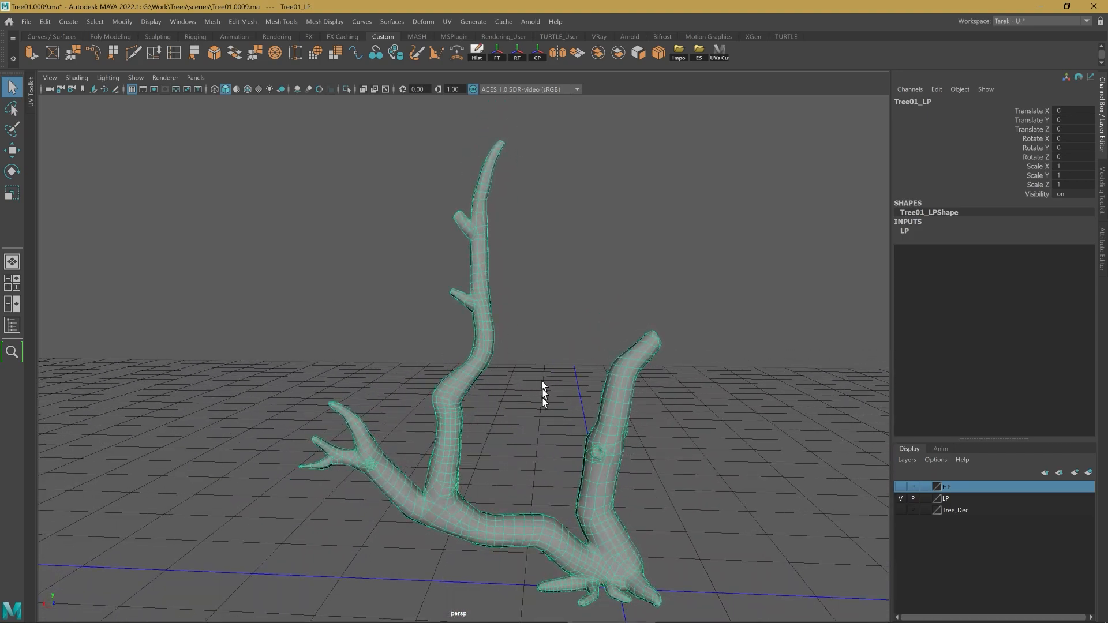
middle_click_drag(569, 351, 568, 330, "alt")
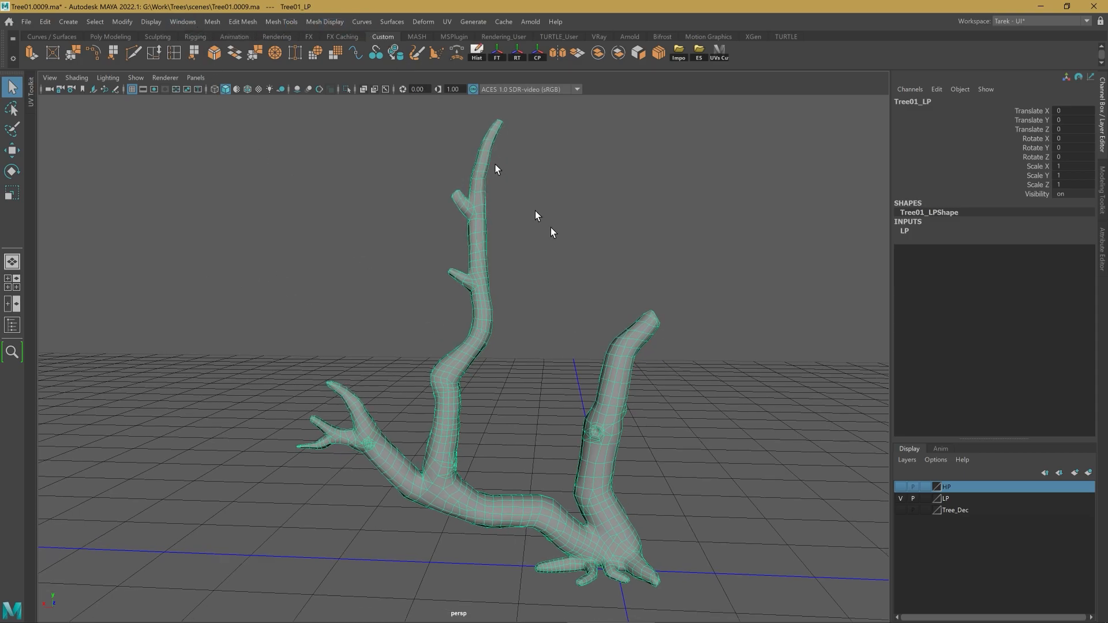
left_click_drag(562, 249, 513, 286, "alt")
Step: Triangulate the Tree01_LP mesh
mouse_move(485, 251)
right_mouse_down()
mouse_move(508, 241)
mouse_move(480, 252)
right_mouse_up()
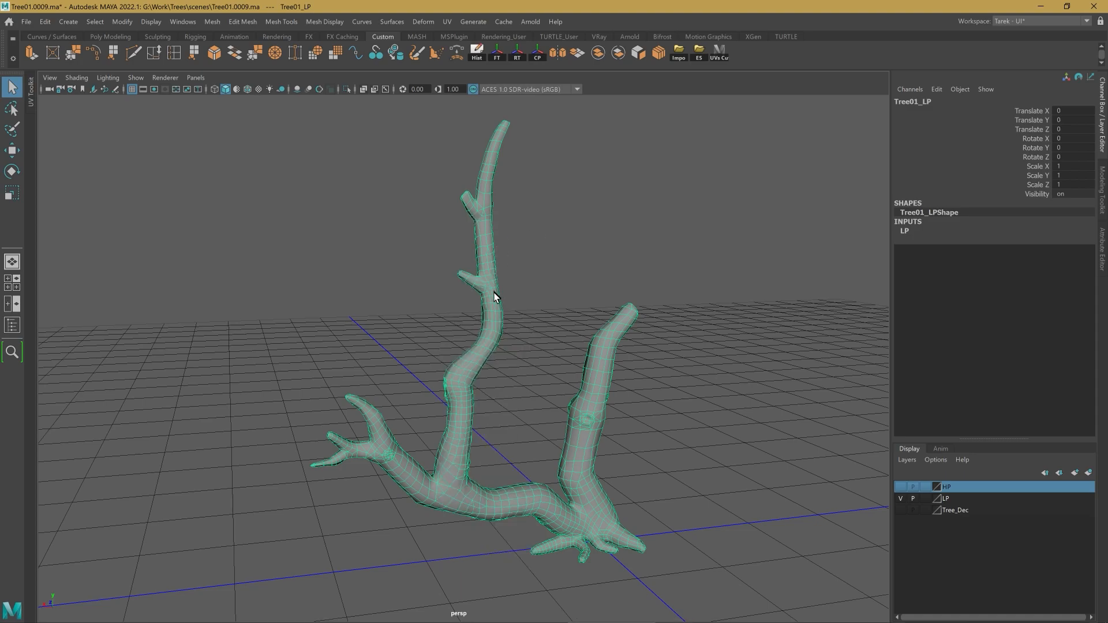
left_click(212, 22)
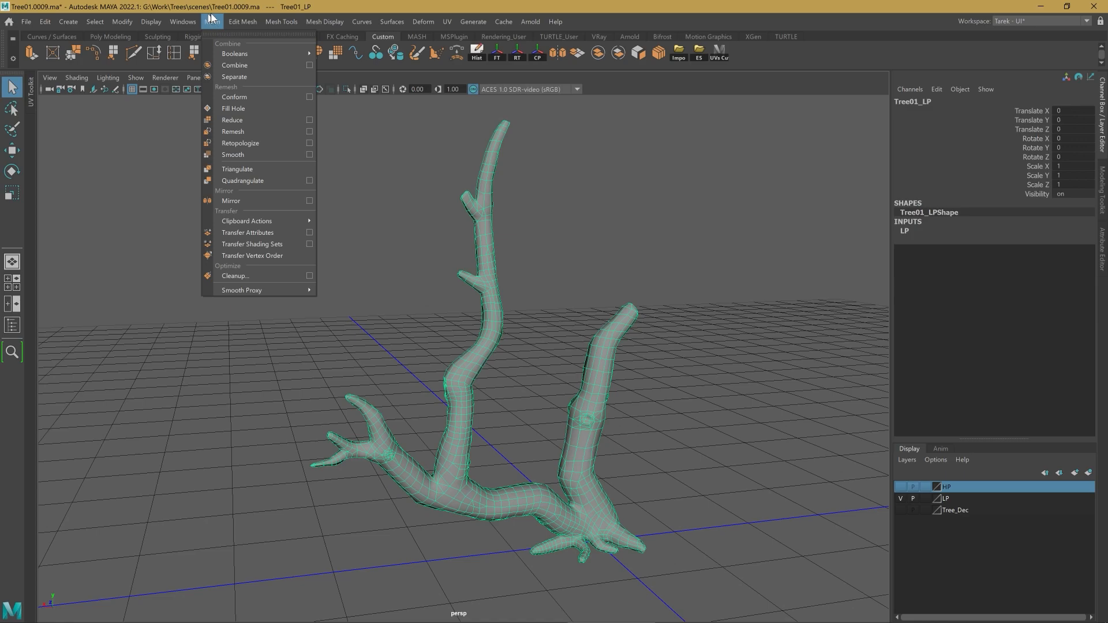
left_click(237, 169)
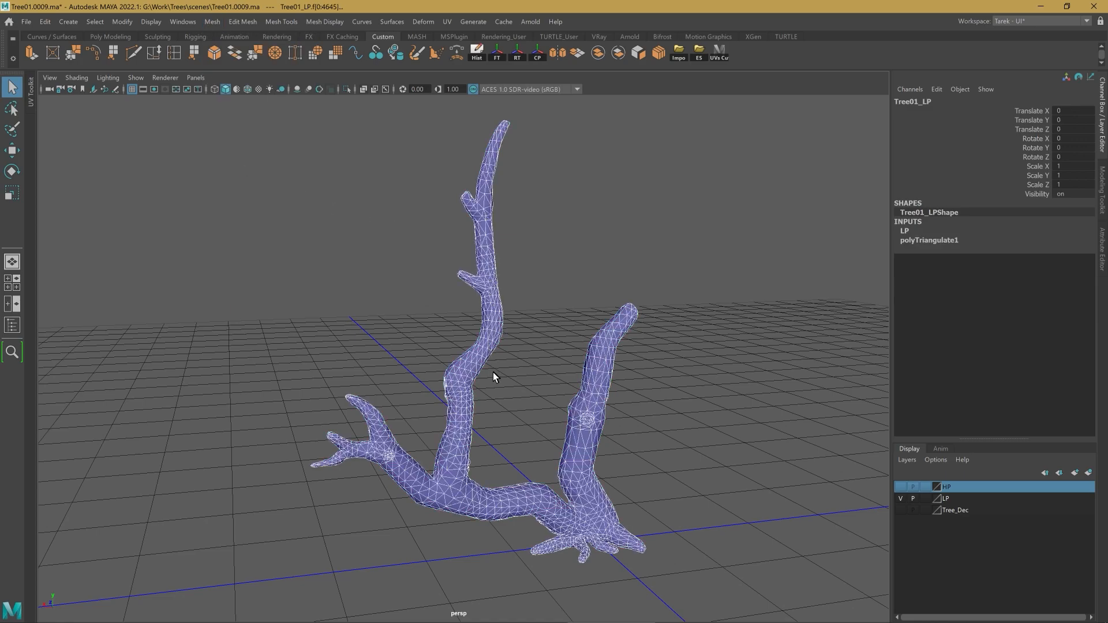
Step: Examine the triangulated wireframe of the low-poly tree from several sides with the whole mesh selected
left_click(511, 401)
scroll(478, 355, "up", 3)
left_click(495, 347)
left_click_drag(494, 349, 400, 353, "alt")
left_click_drag(465, 302, 495, 333, "alt")
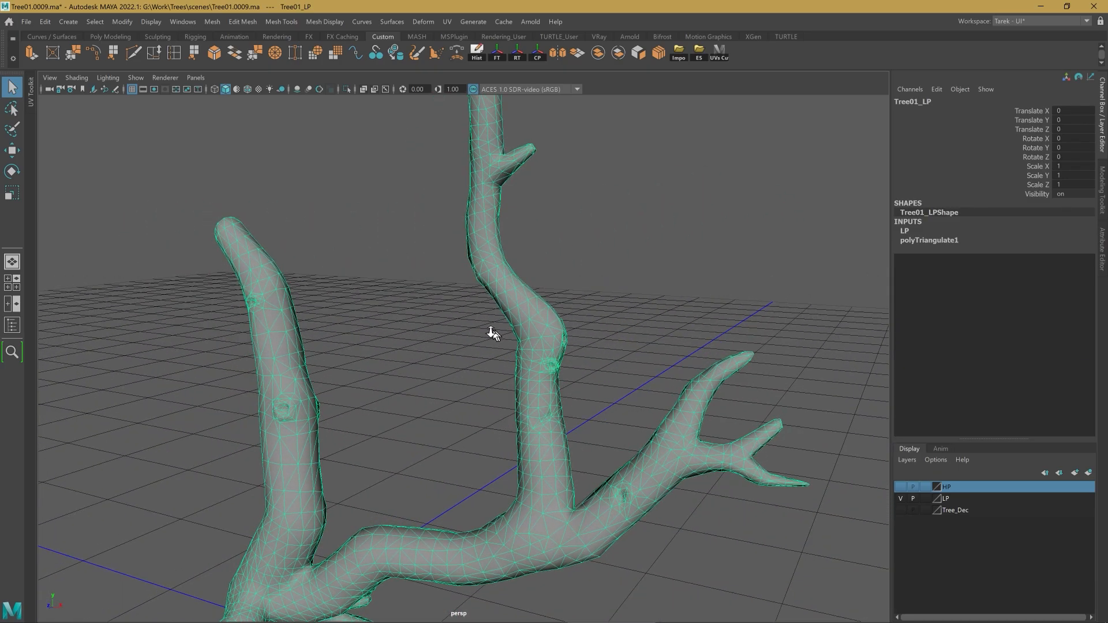
scroll(517, 352, "down", 5)
middle_click_drag(419, 338, 447, 378, "alt")
right_click_drag(503, 294, 536, 273)
left_click(518, 240)
left_click(508, 244)
Step: Try to export the selected low-poly tree as FBX over Tree01_LP.fbx in the assets folder, declining to replace the file
double_click(908, 102)
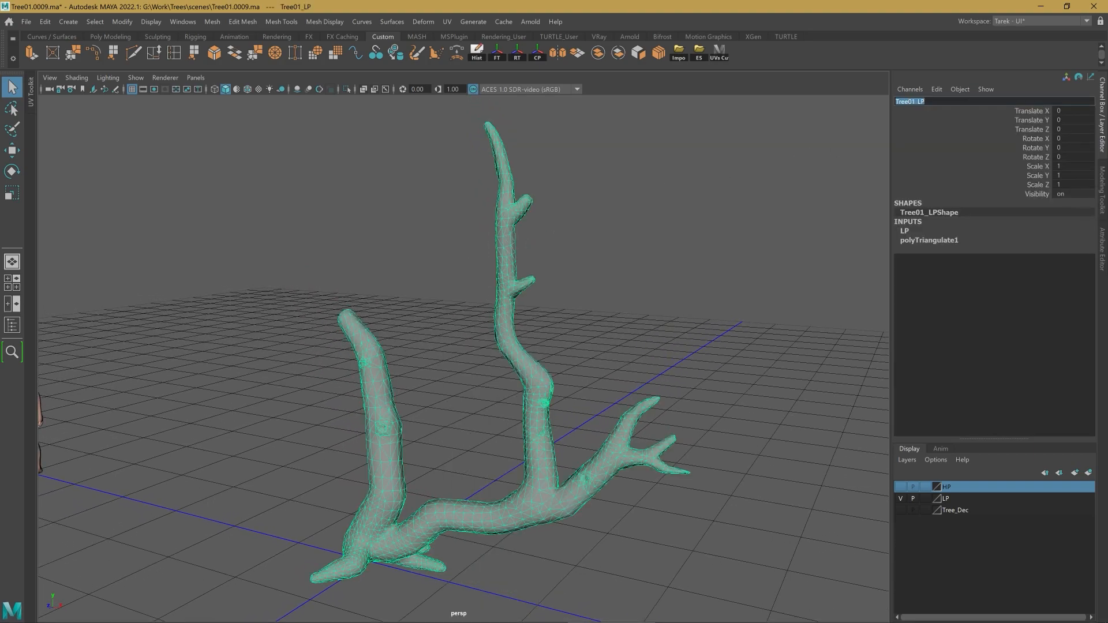
middle_click_drag(761, 151, 777, 139, "alt")
left_click(698, 54)
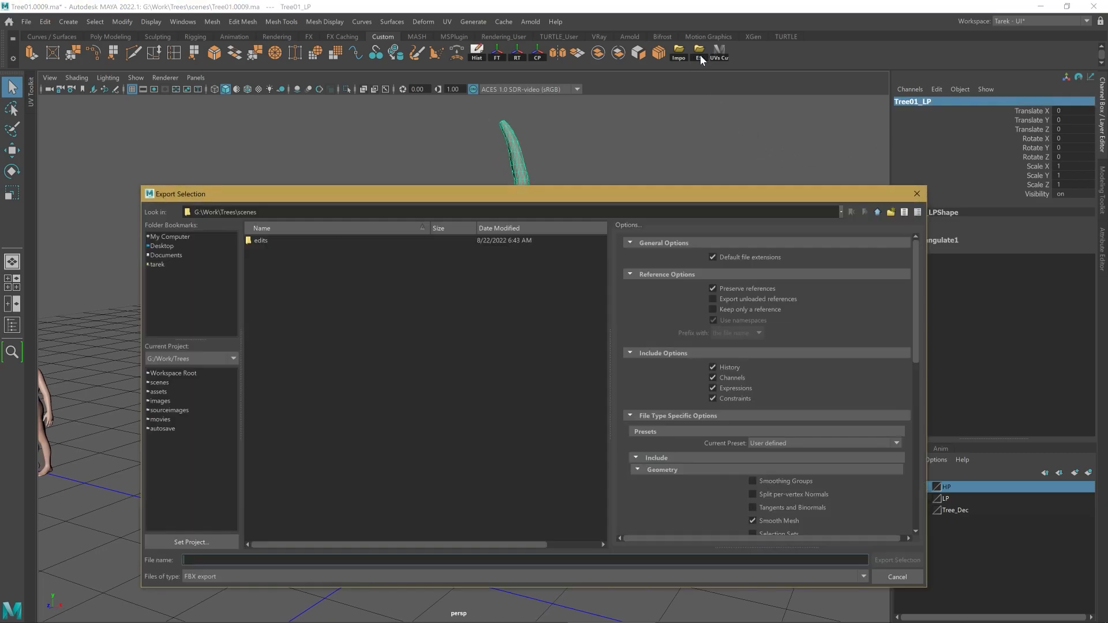
left_click(877, 212)
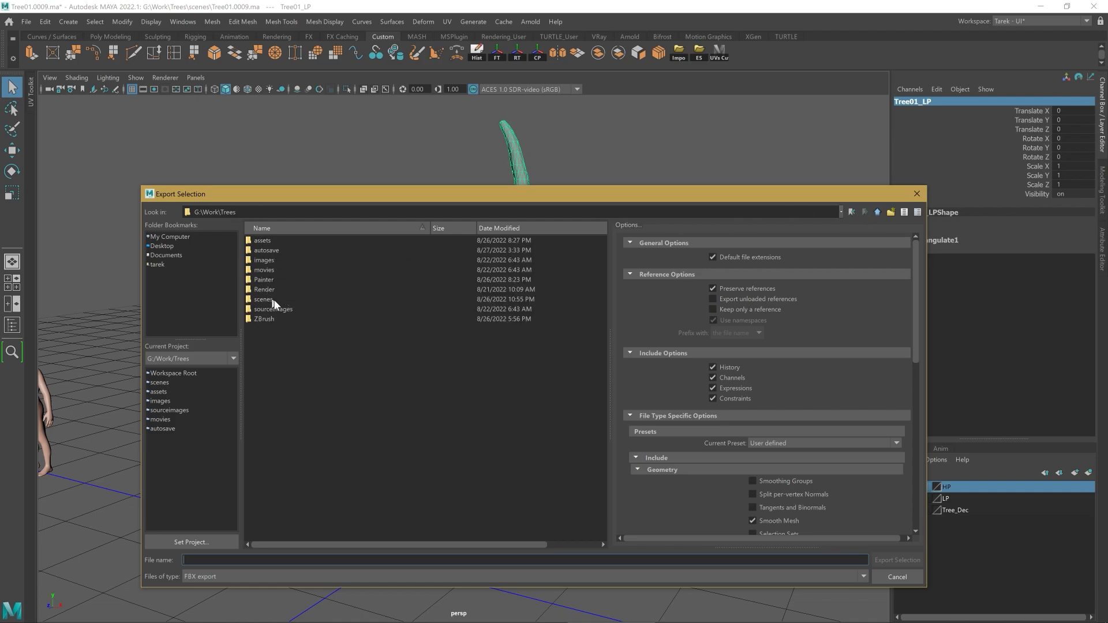
double_click(269, 241)
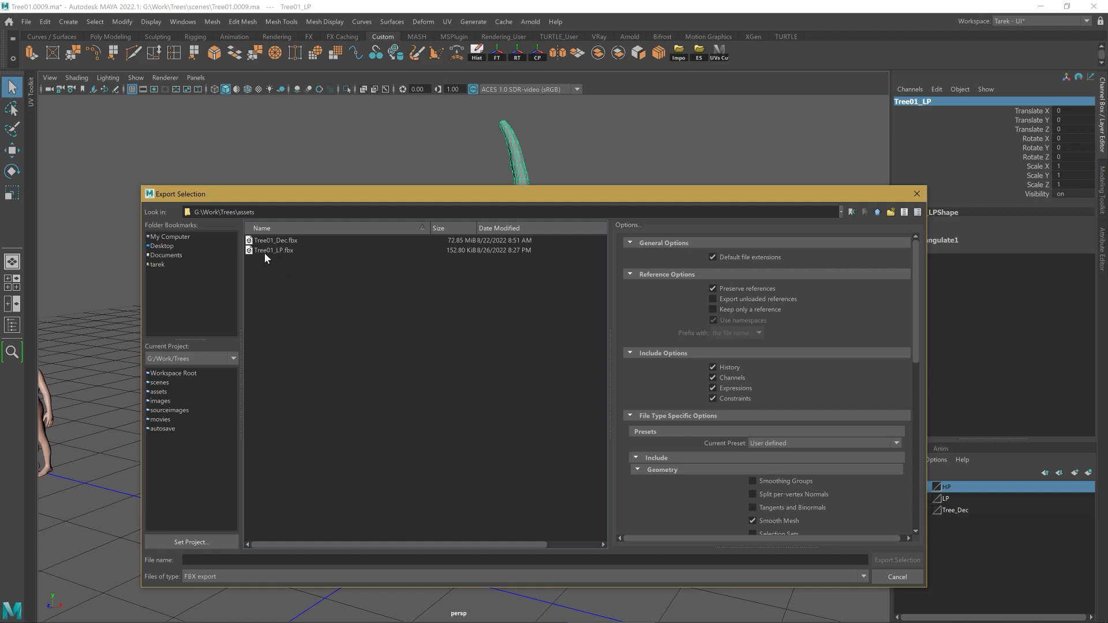
double_click(276, 251)
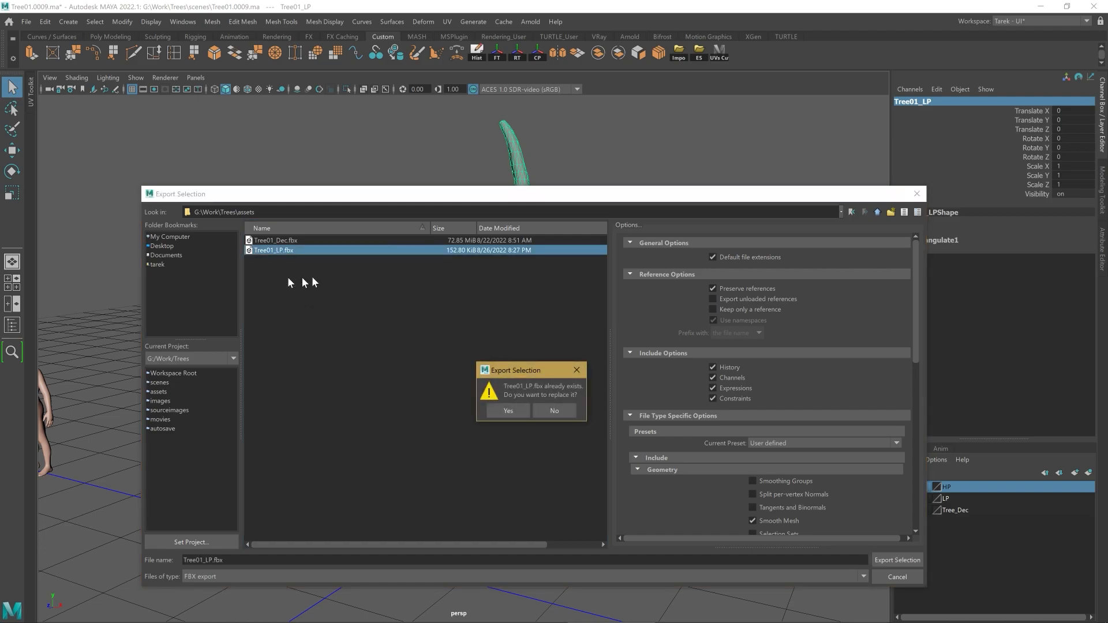
left_click(557, 409)
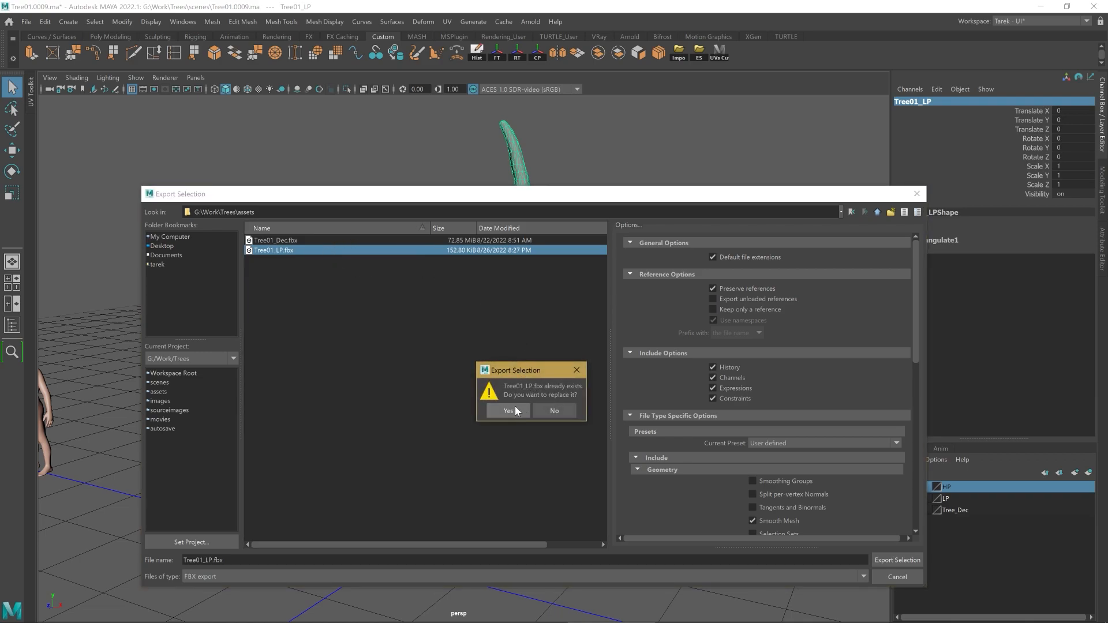
left_click(556, 411)
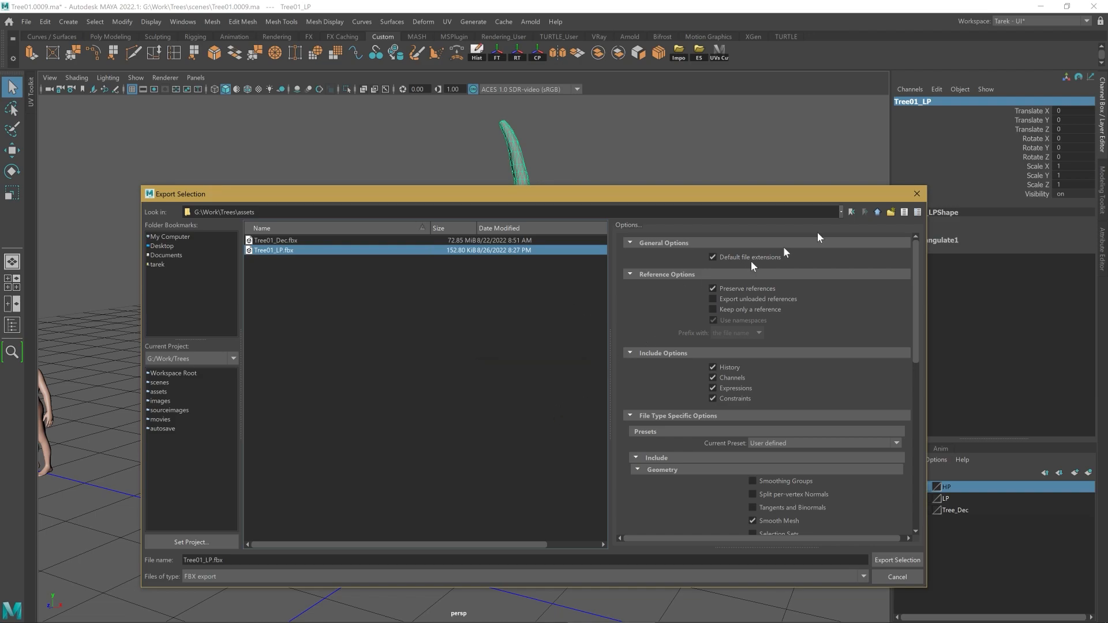
left_click(918, 195)
Step: Undo the triangulation of the low-poly tree and clear the selection
left_click(618, 289)
left_click_drag(617, 289, 553, 326, "alt")
left_click(539, 345)
left_click(544, 328)
left_click(568, 366)
left_click(572, 378)
left_click(564, 397)
key("ctrl+z")
key("ctrl+z")
key("ctrl+z")
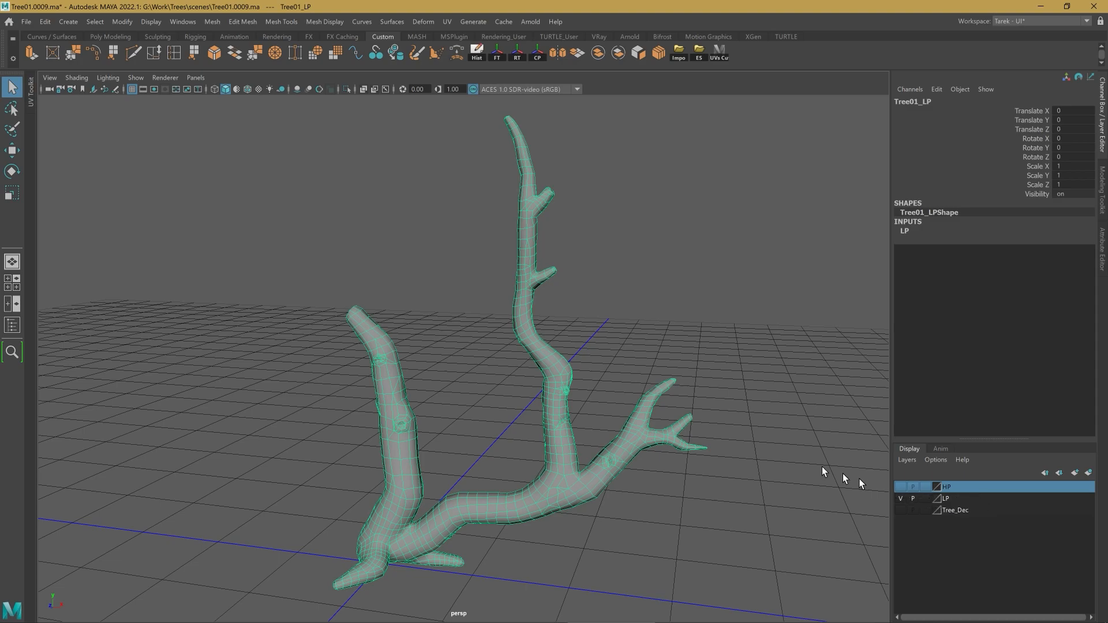
left_click(624, 348)
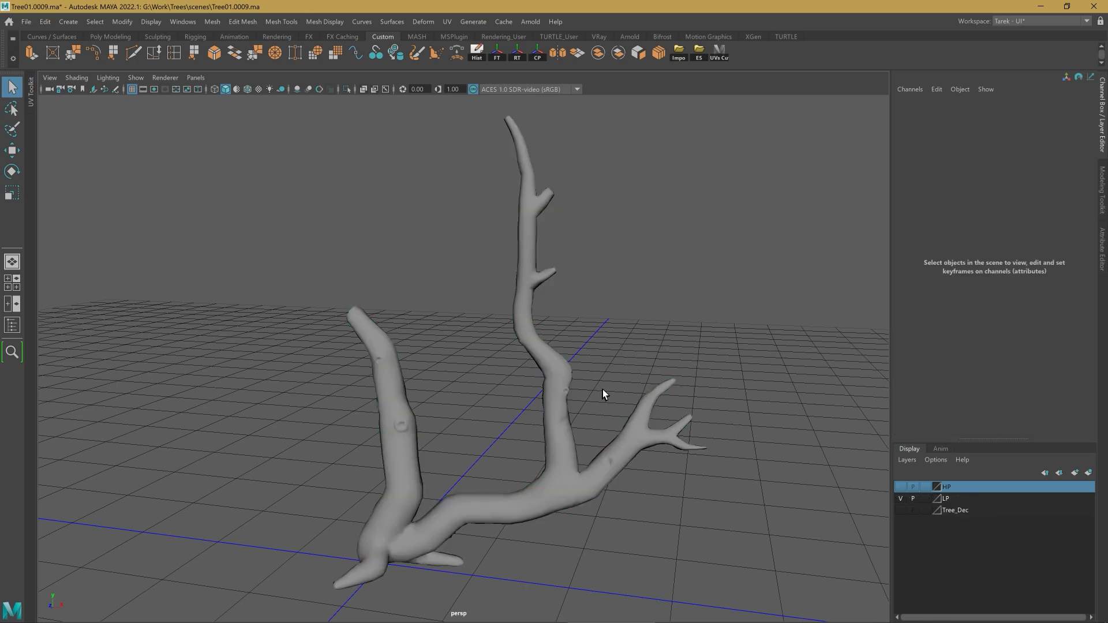
left_click_drag(613, 398, 611, 386, "alt")
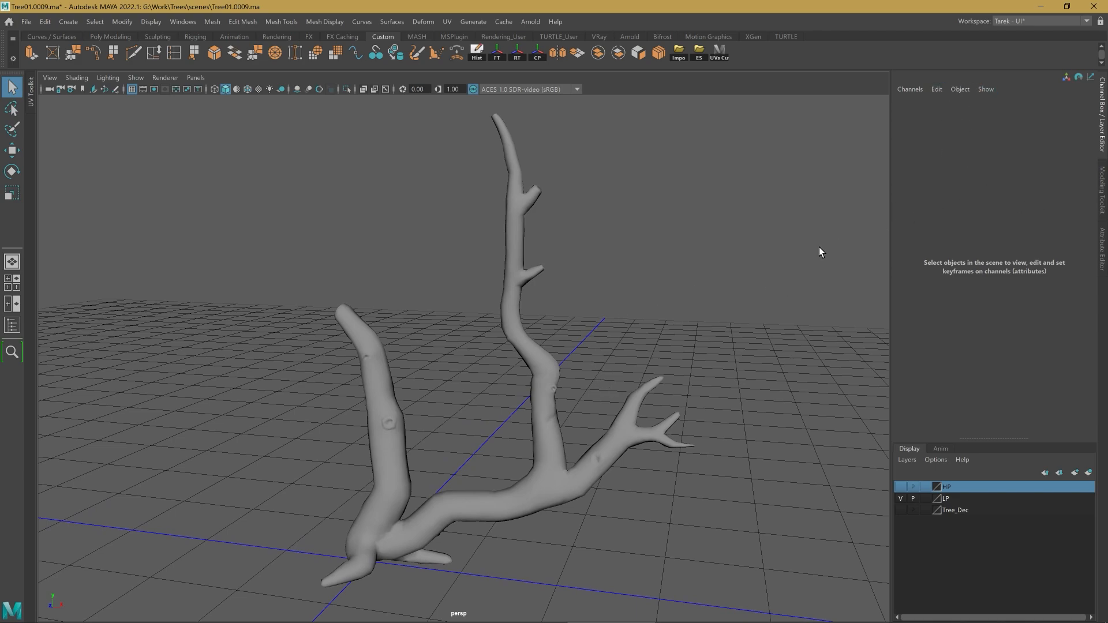
middle_click_drag(761, 265, 756, 265, "alt")
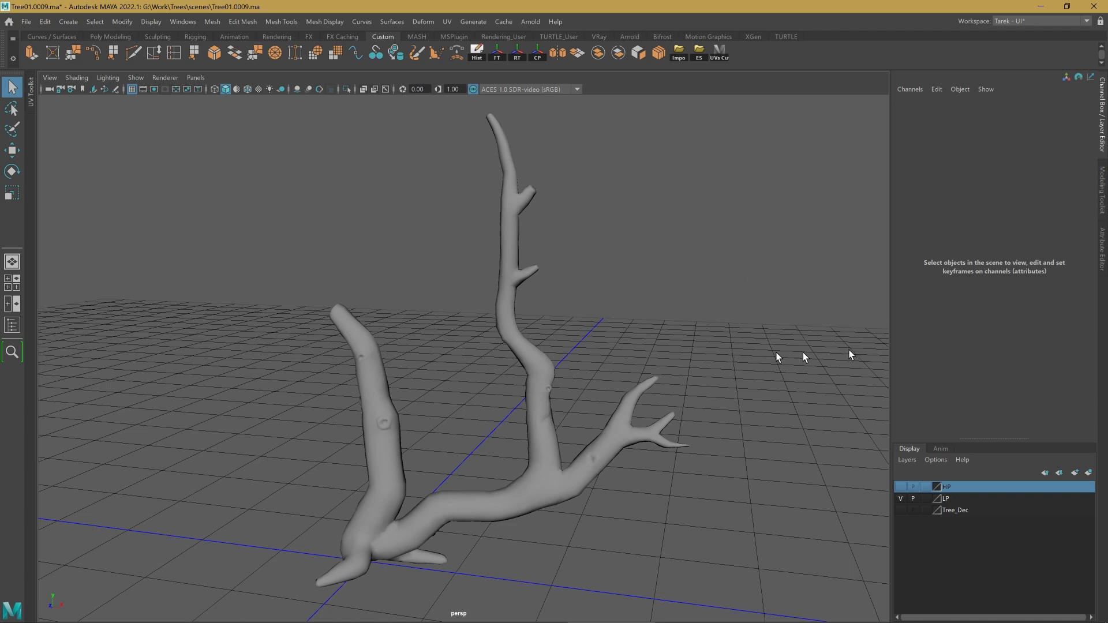
middle_click_drag(743, 348, 740, 346, "alt")
right_click_drag(742, 349, 745, 350, "alt")
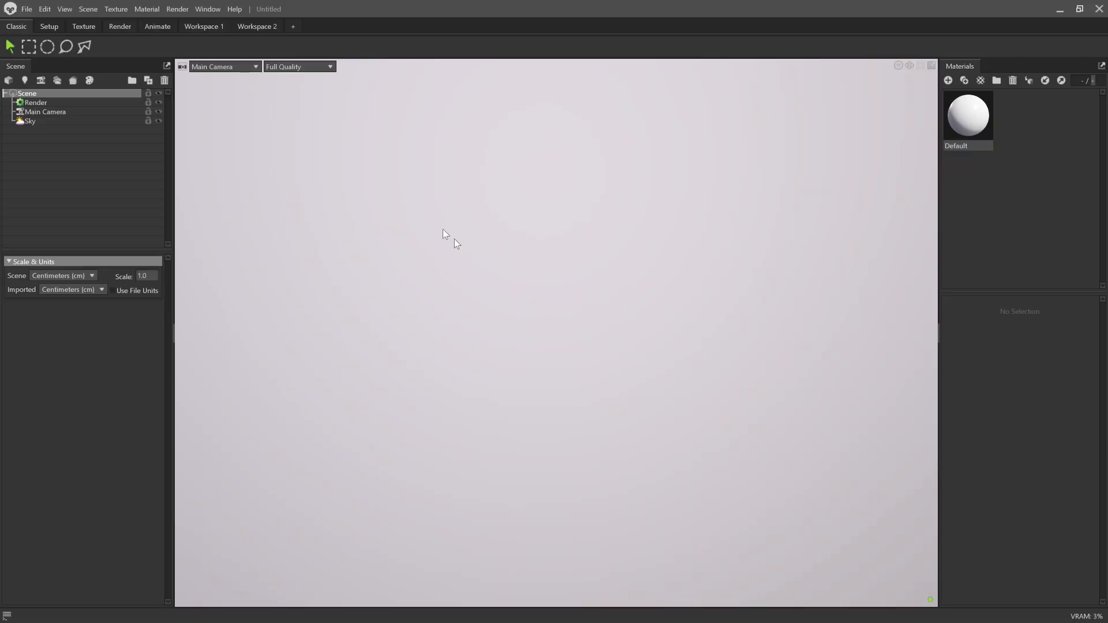
Step: In Marmoset Toolbag, import Tree01_HP.obj and Tree01_LP.fbx from the Trees project's assets folder and select the imported Tree01_HP model
left_click(27, 10)
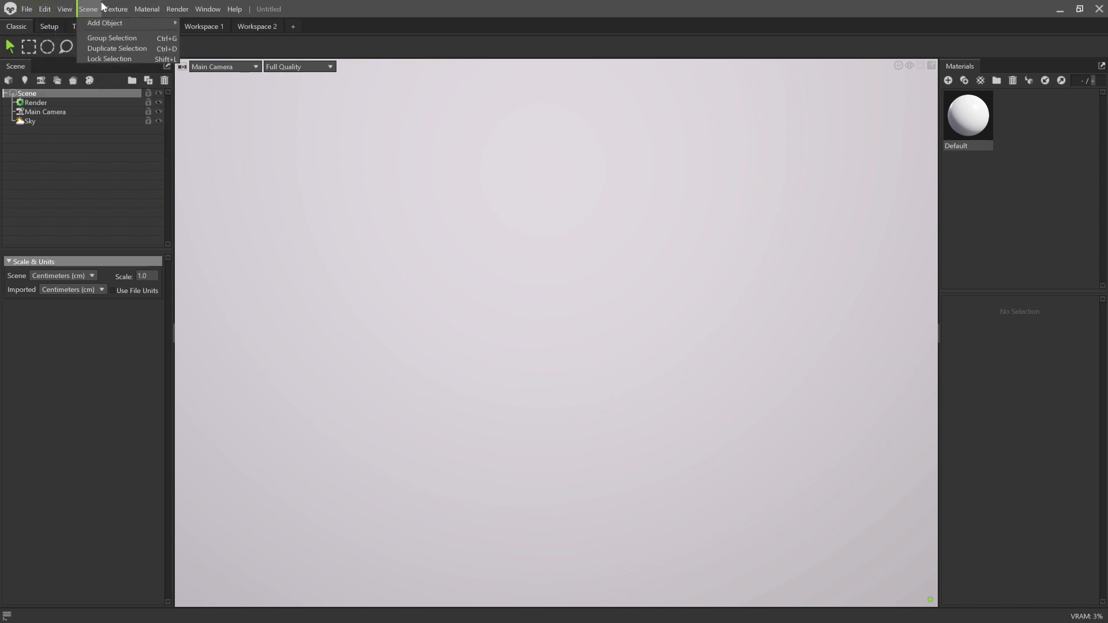
mouse_move(26, 8)
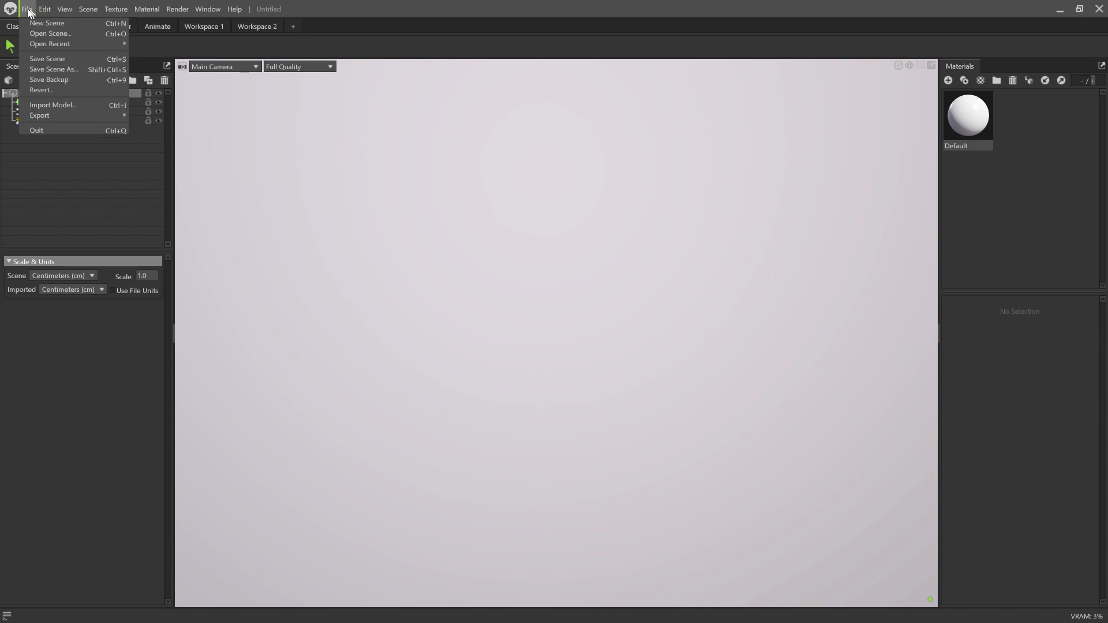
left_click(47, 104)
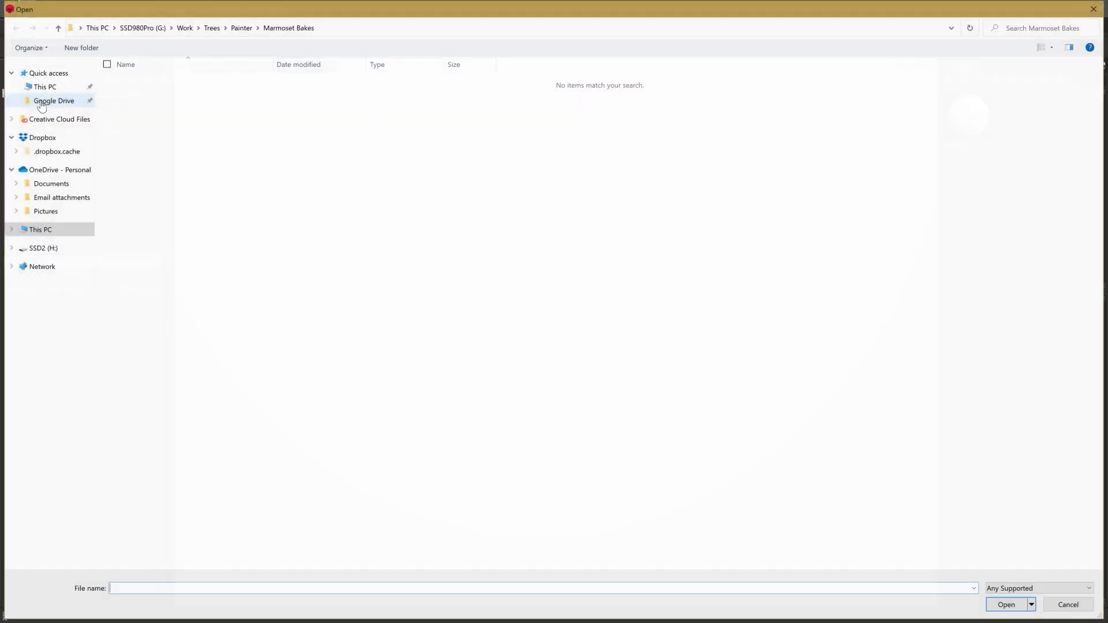
left_click(238, 29)
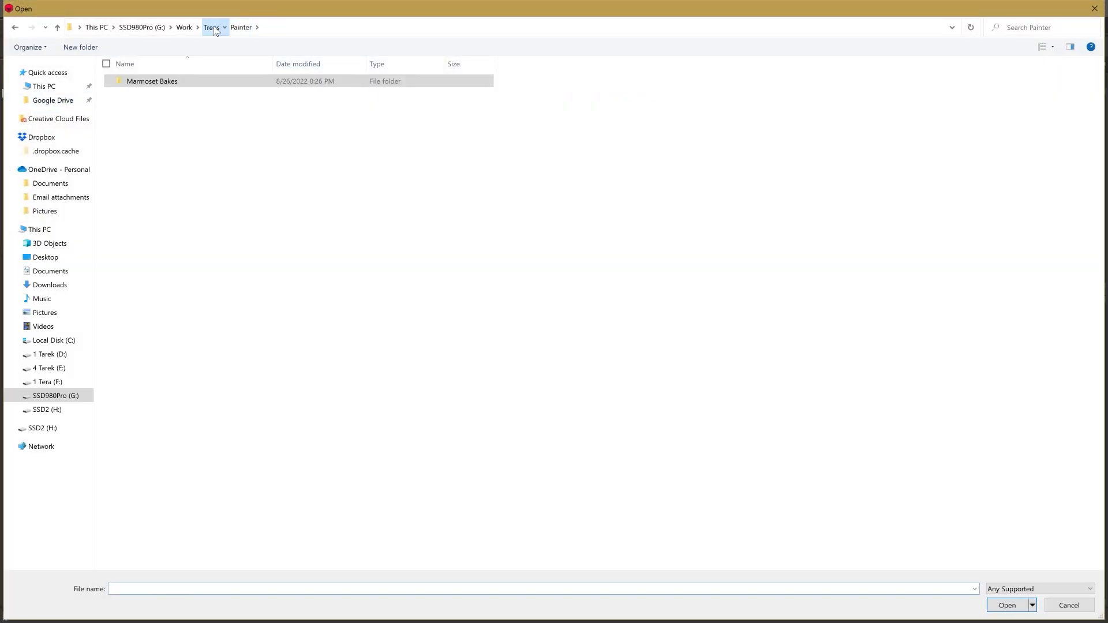
left_click(211, 27)
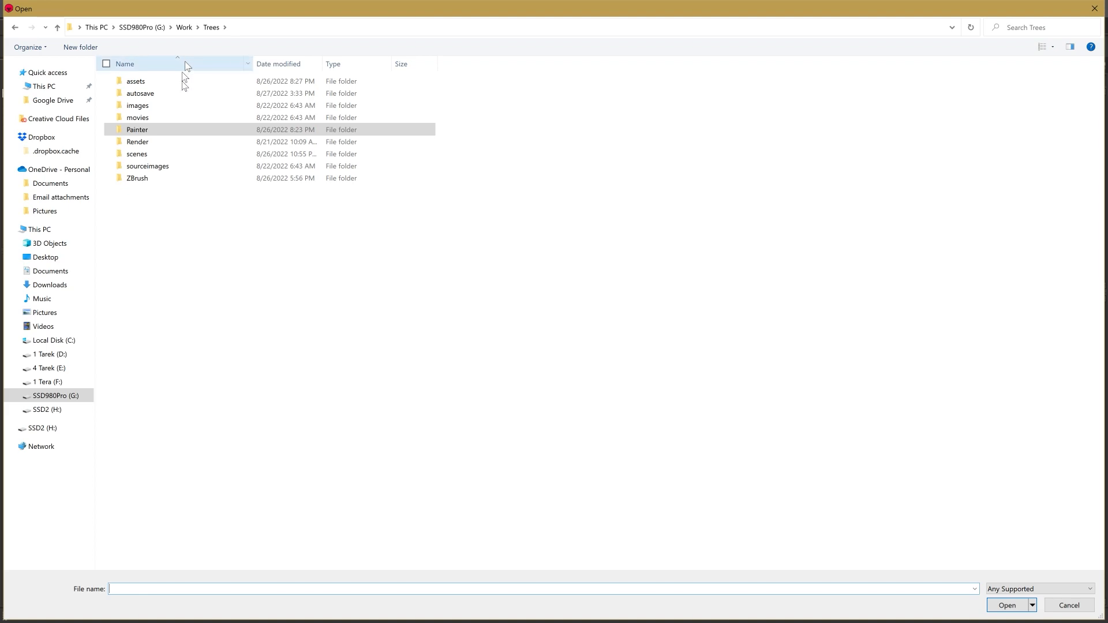
double_click(138, 83)
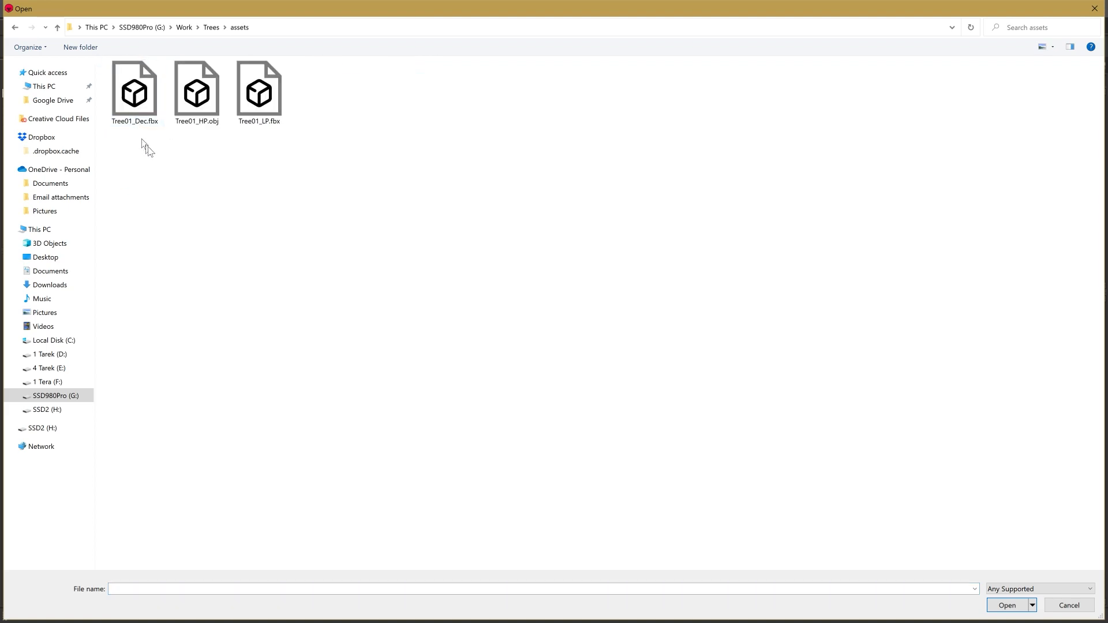
left_click(209, 99)
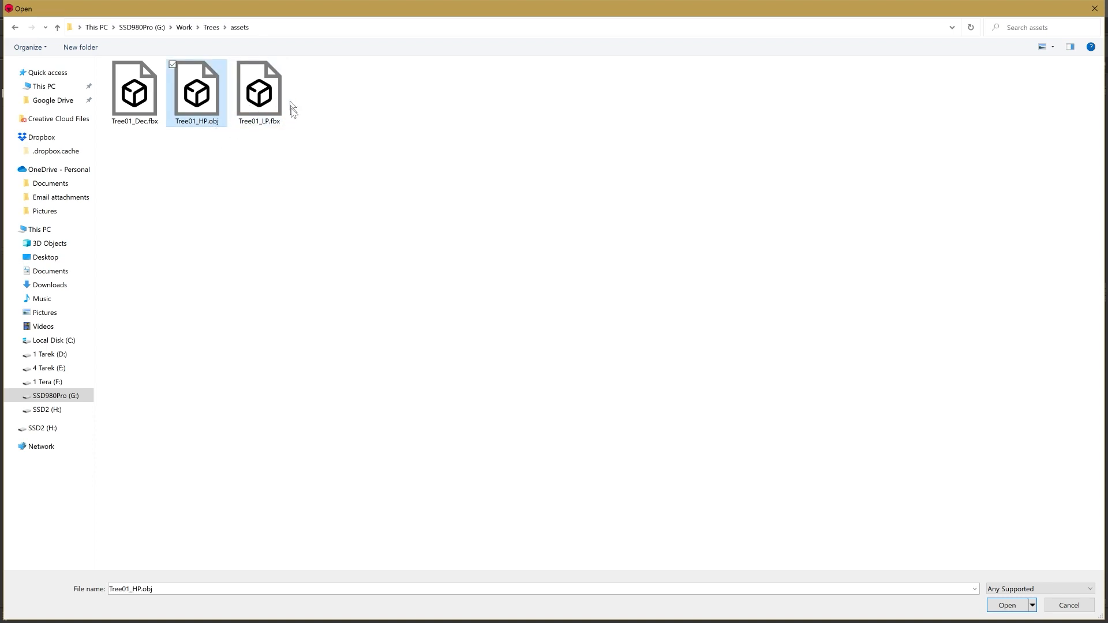
left_click(248, 101, "ctrl")
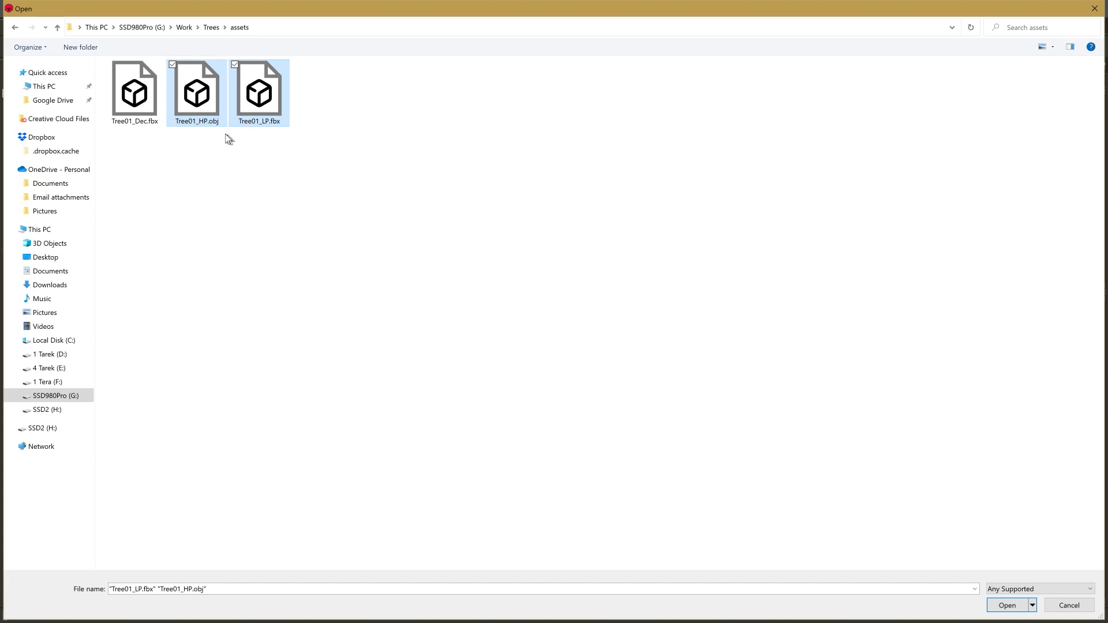
left_click(1006, 605)
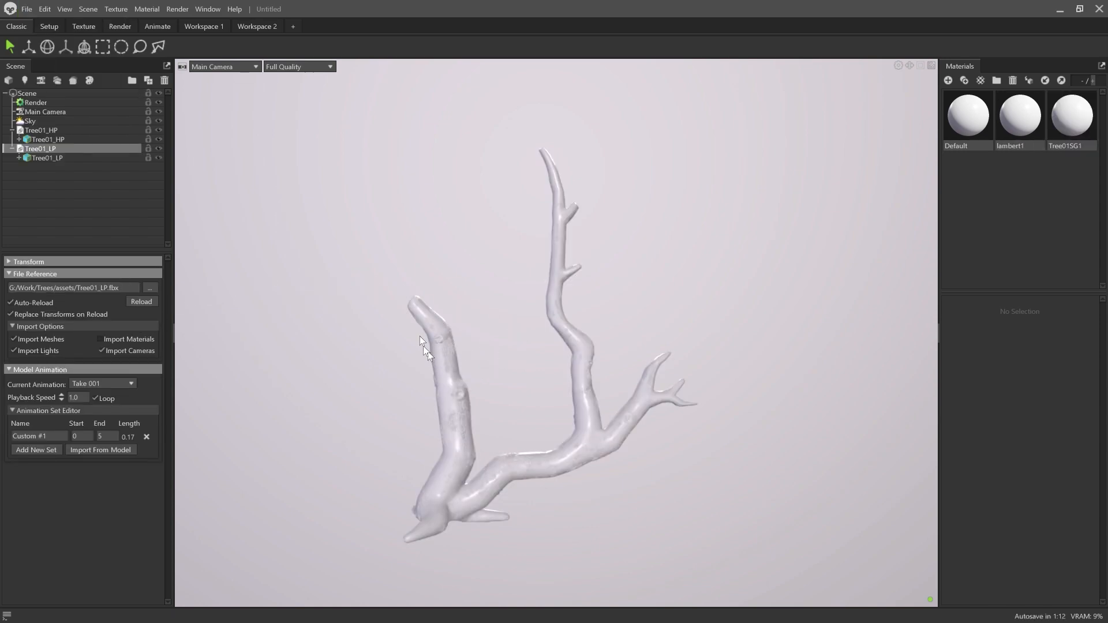
left_click(53, 129)
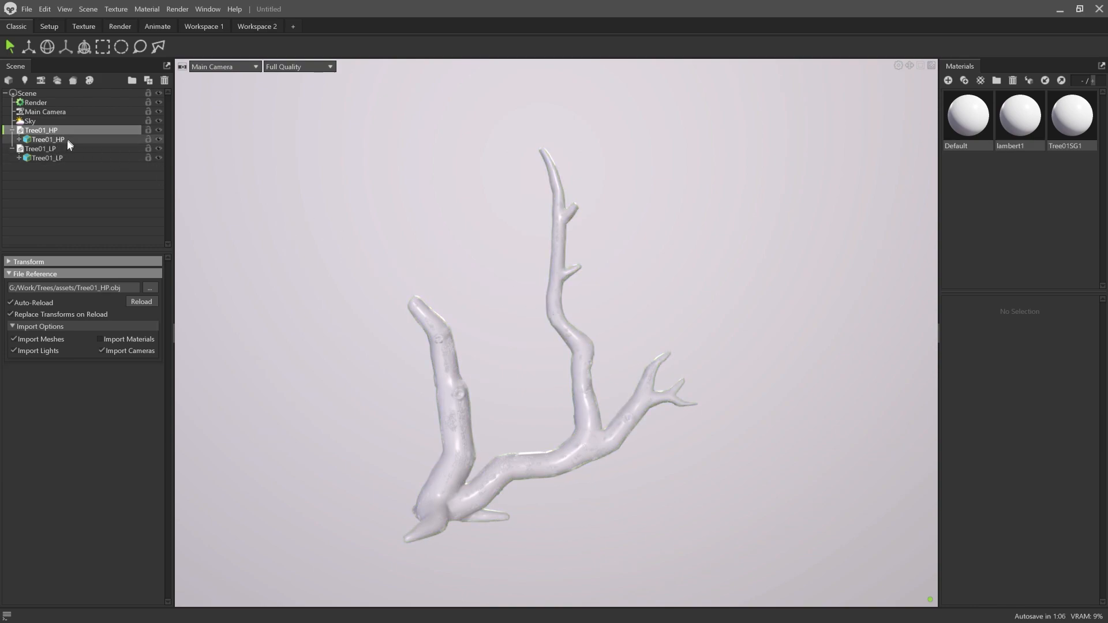
Step: Add a bake project to the scene and look through its bake group's High and Low slots
left_click(34, 151)
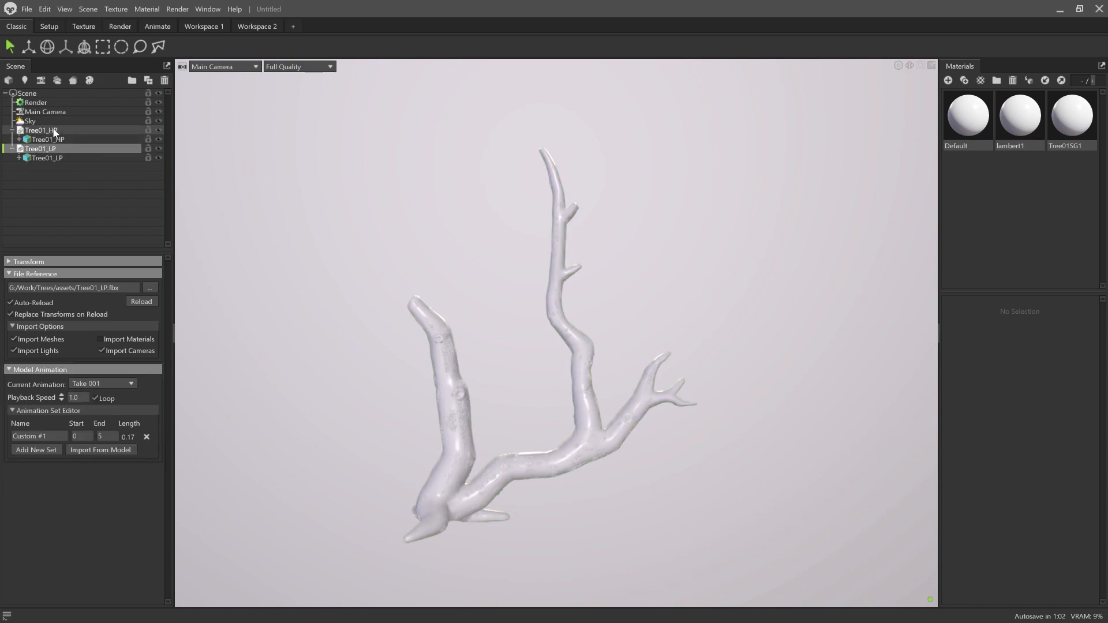
left_click(54, 132)
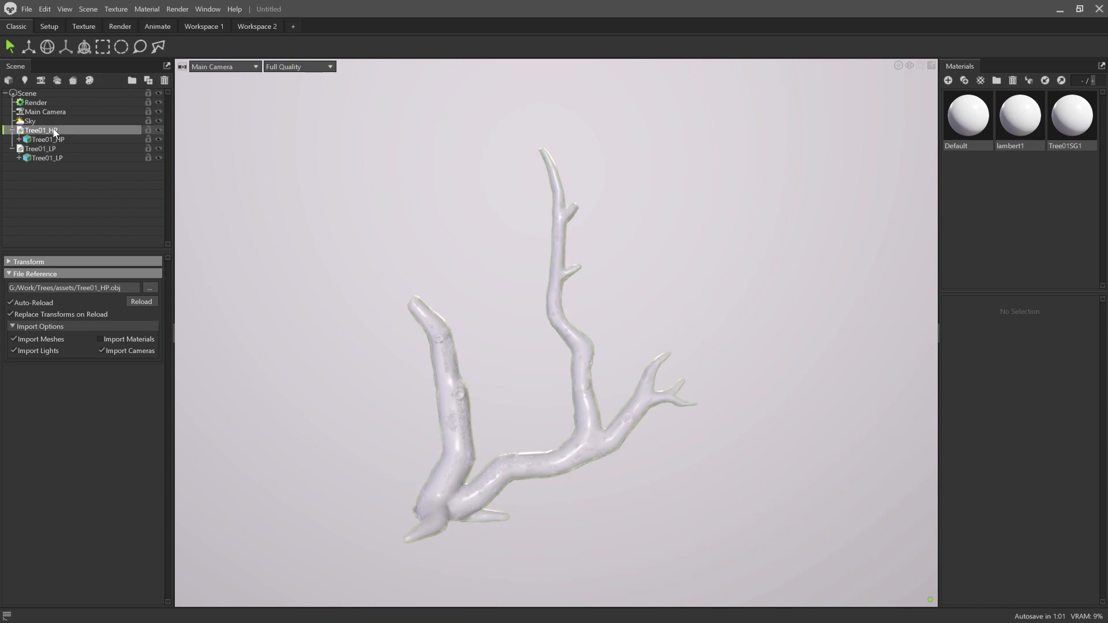
left_click(73, 81)
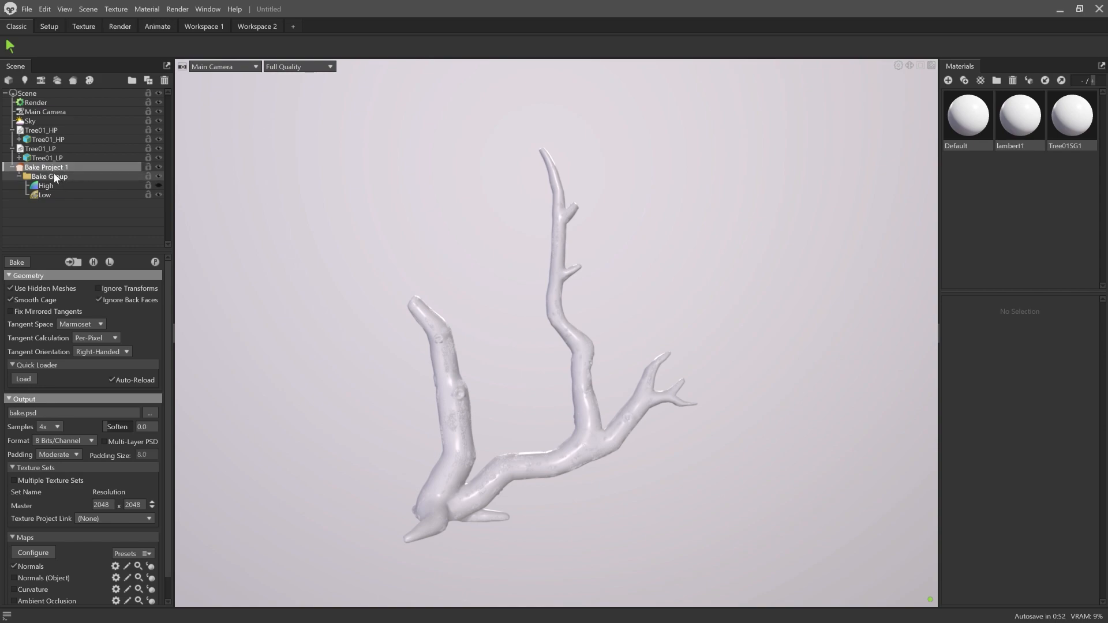
left_click(88, 176)
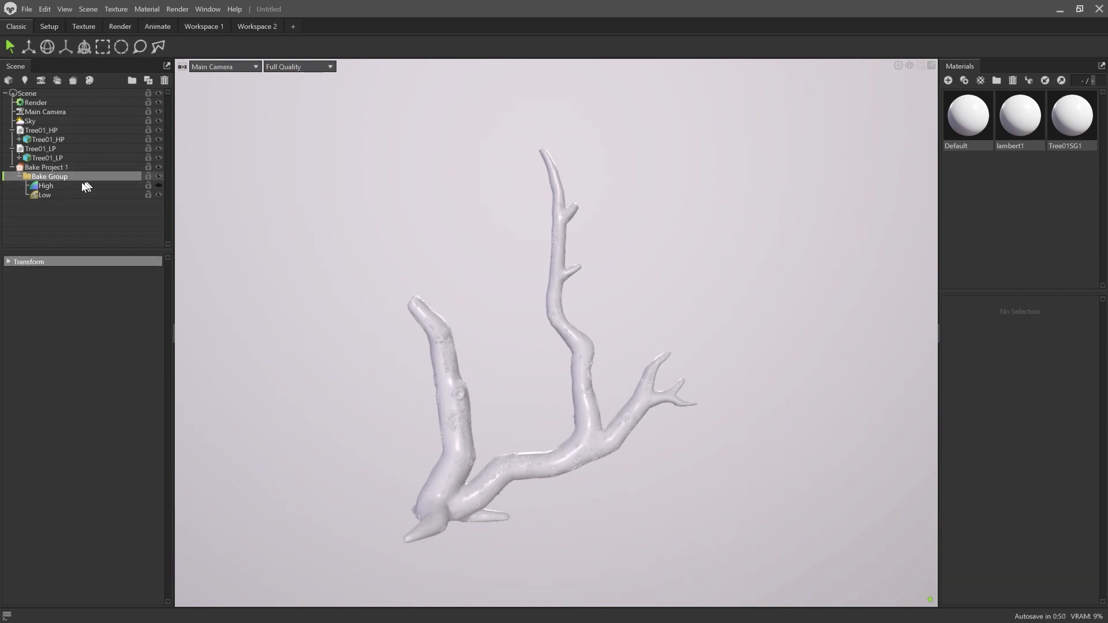
left_click(60, 186)
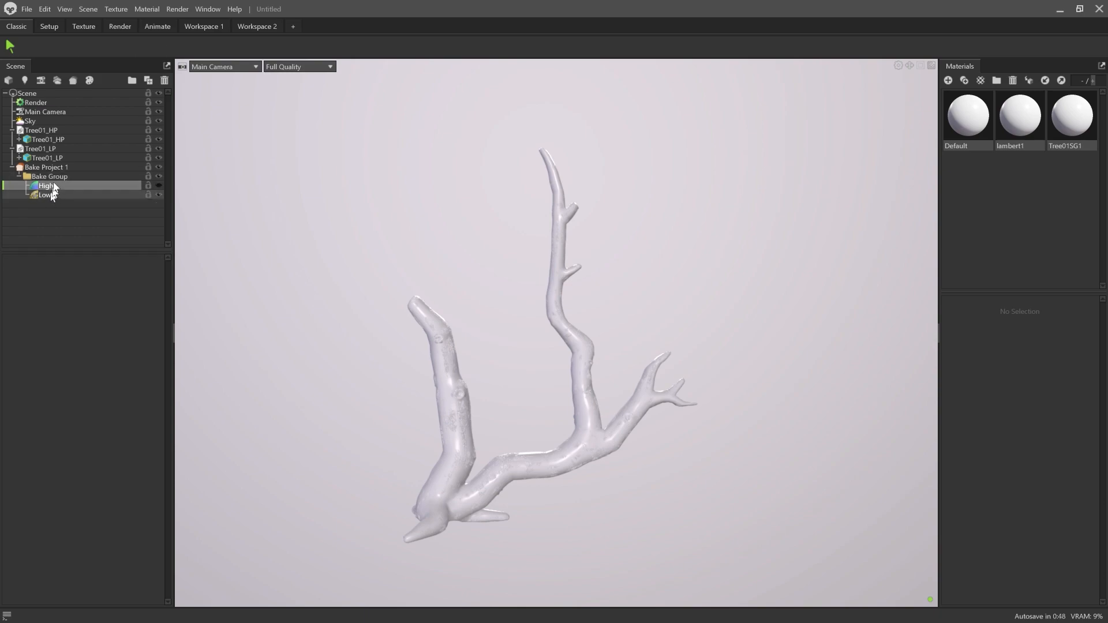
left_click(53, 194)
Step: Move Tree01_HP into the bake group's High slot and Tree01_LP into its Low slot
left_click(54, 132)
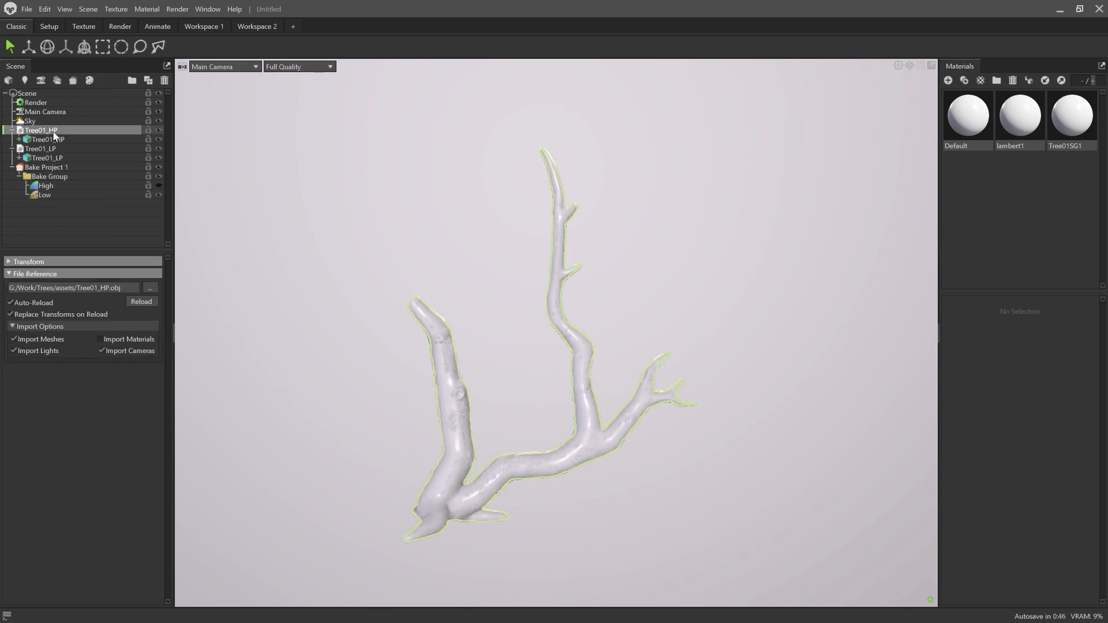
left_click_drag(57, 129, 49, 186)
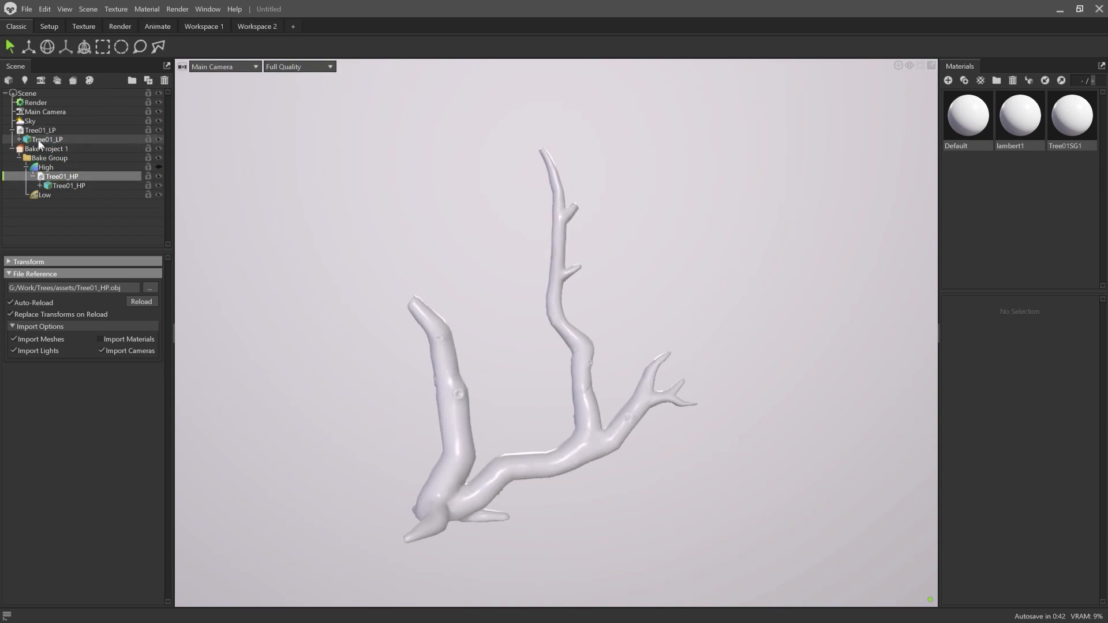
left_click(41, 130)
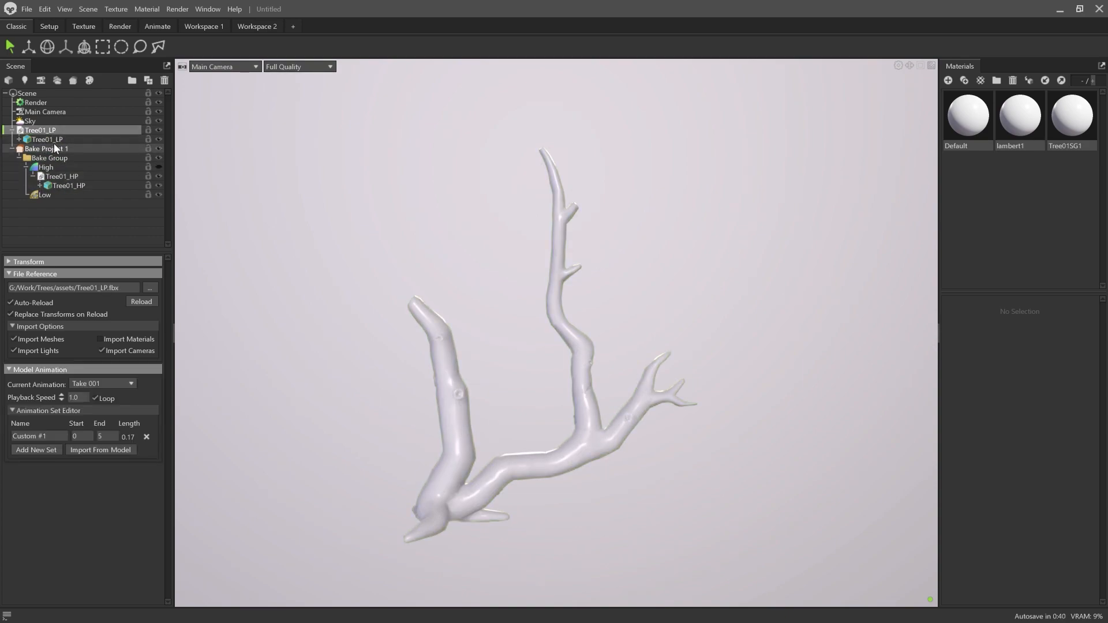
left_click_drag(45, 133, 47, 193)
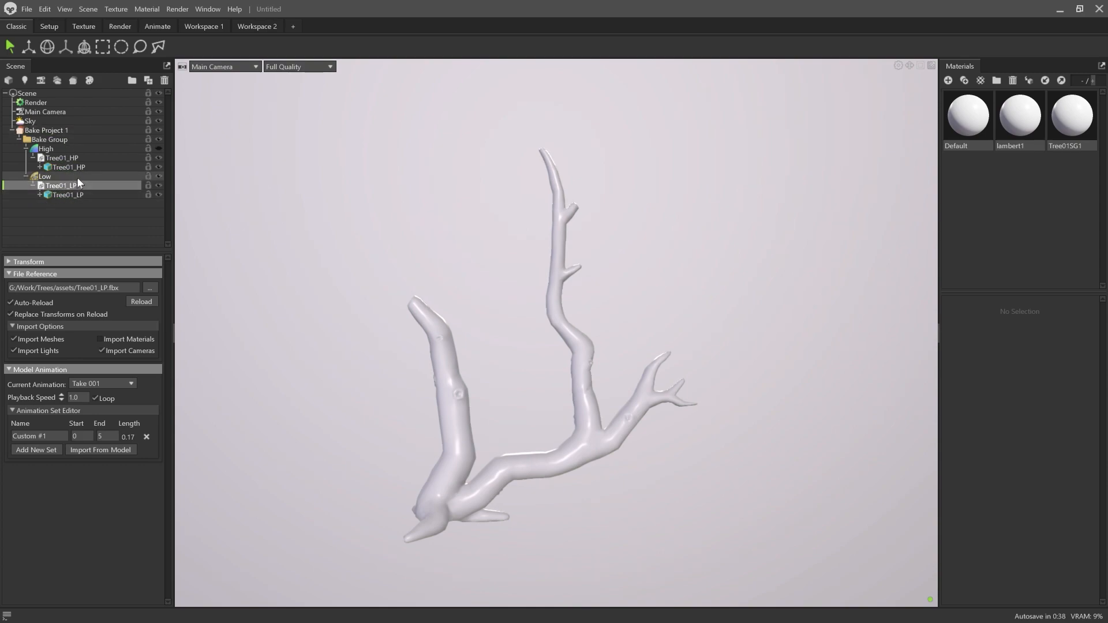
left_click(158, 149)
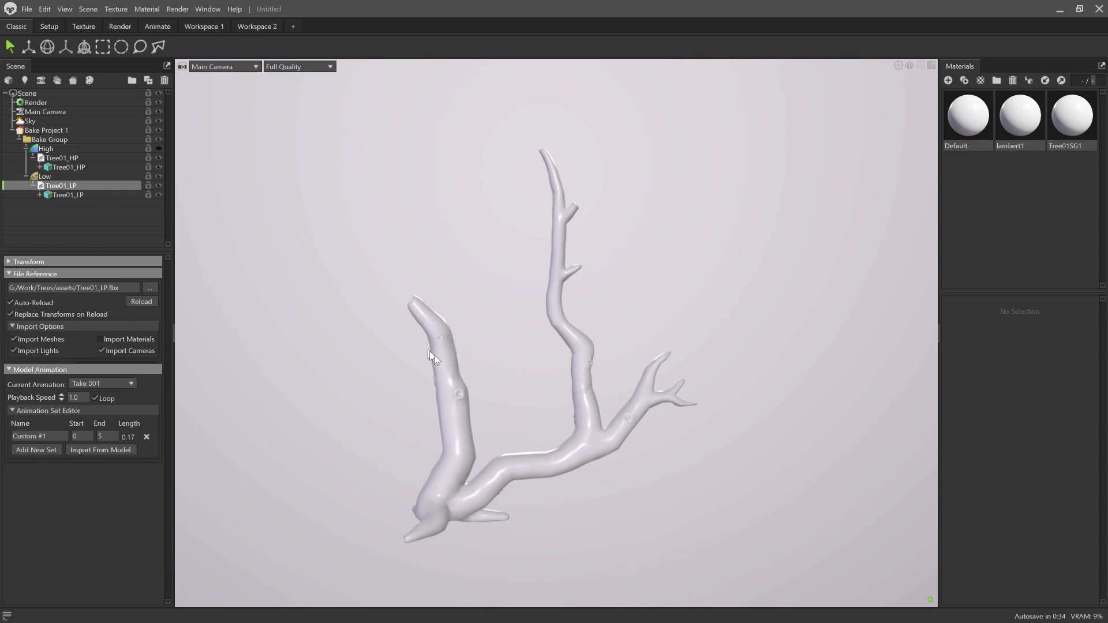
scroll(543, 392, "up", 5)
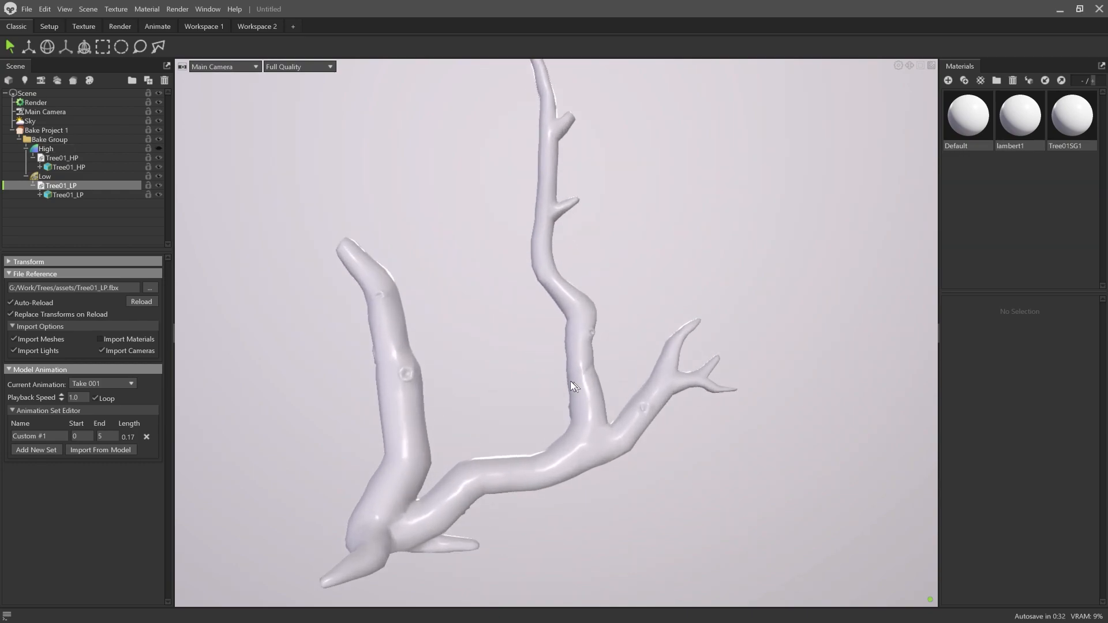
left_click_drag(539, 387, 436, 408)
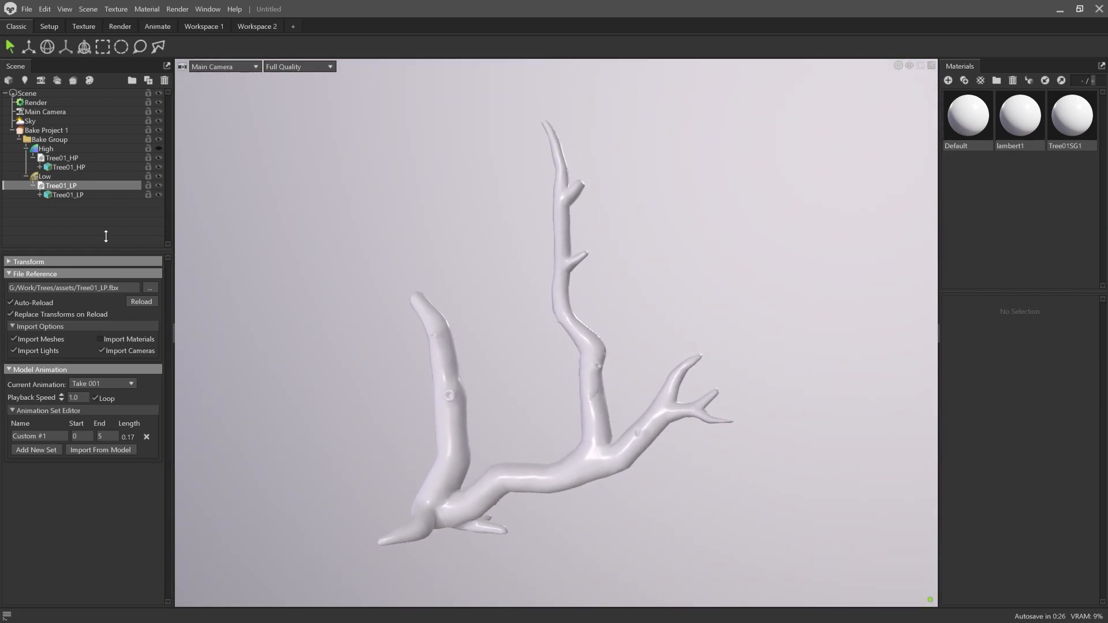
Step: Set the tangent space of Bake Project 1 to Mikk
left_click(51, 141)
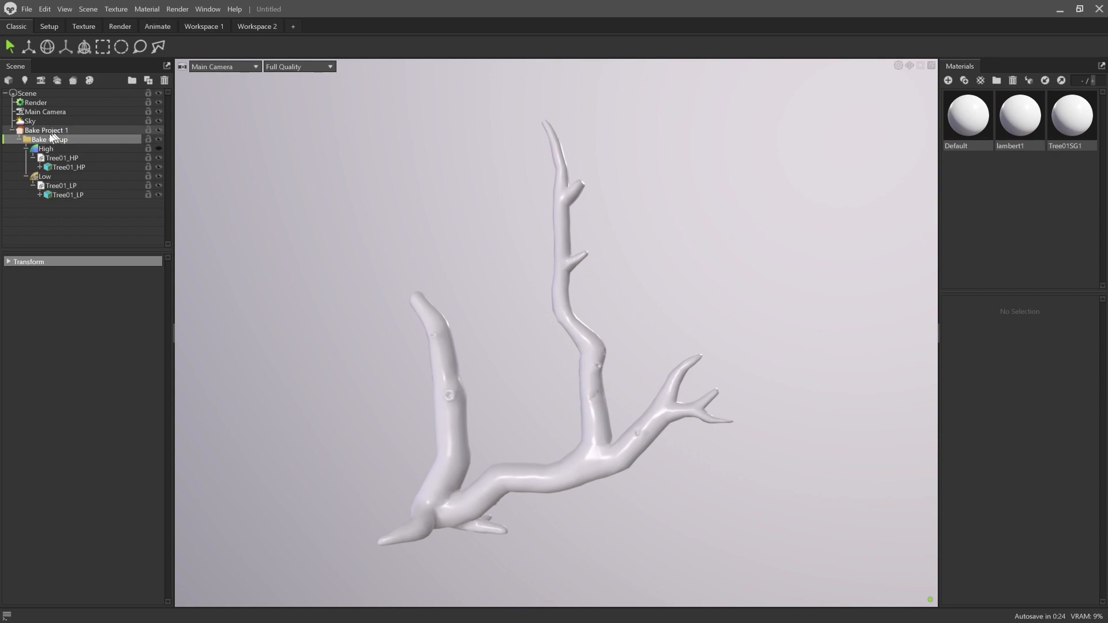
left_click(47, 132)
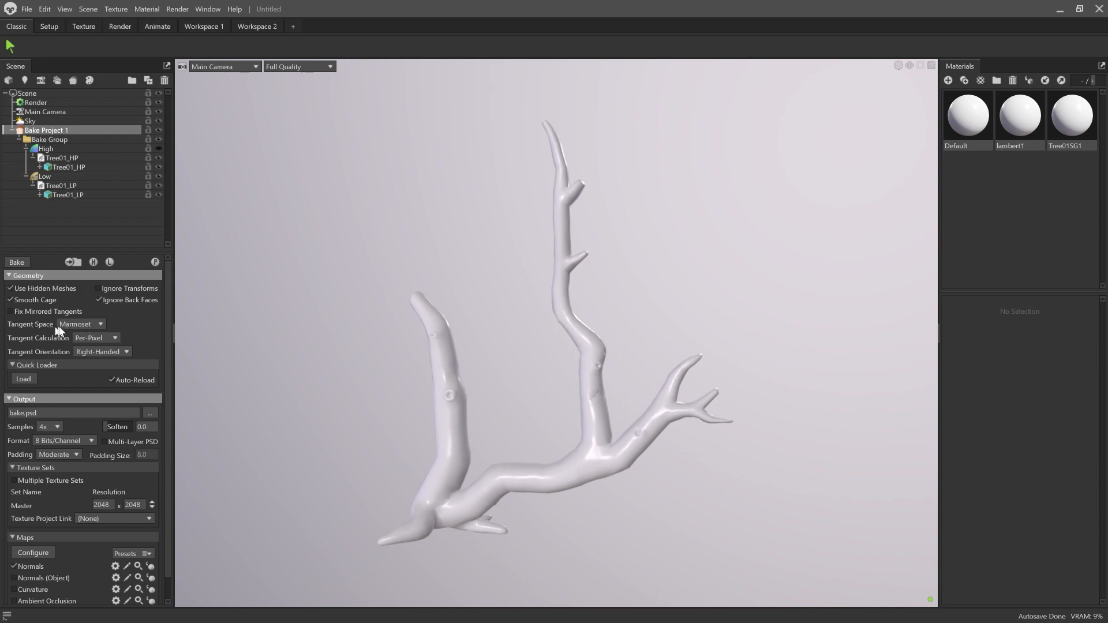
left_click(99, 325)
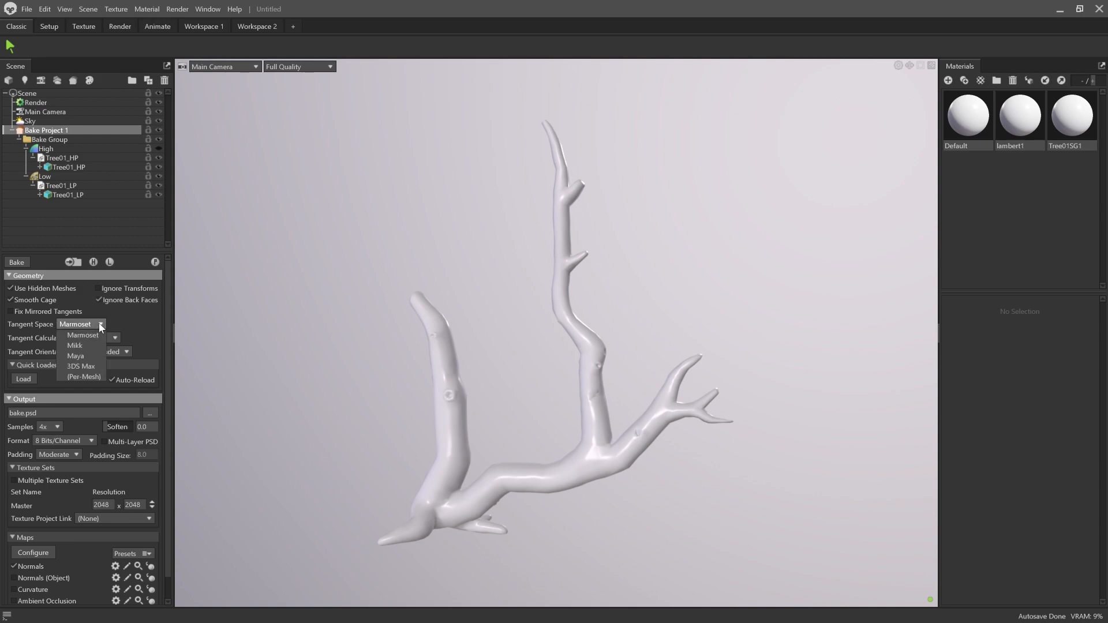
left_click(78, 345)
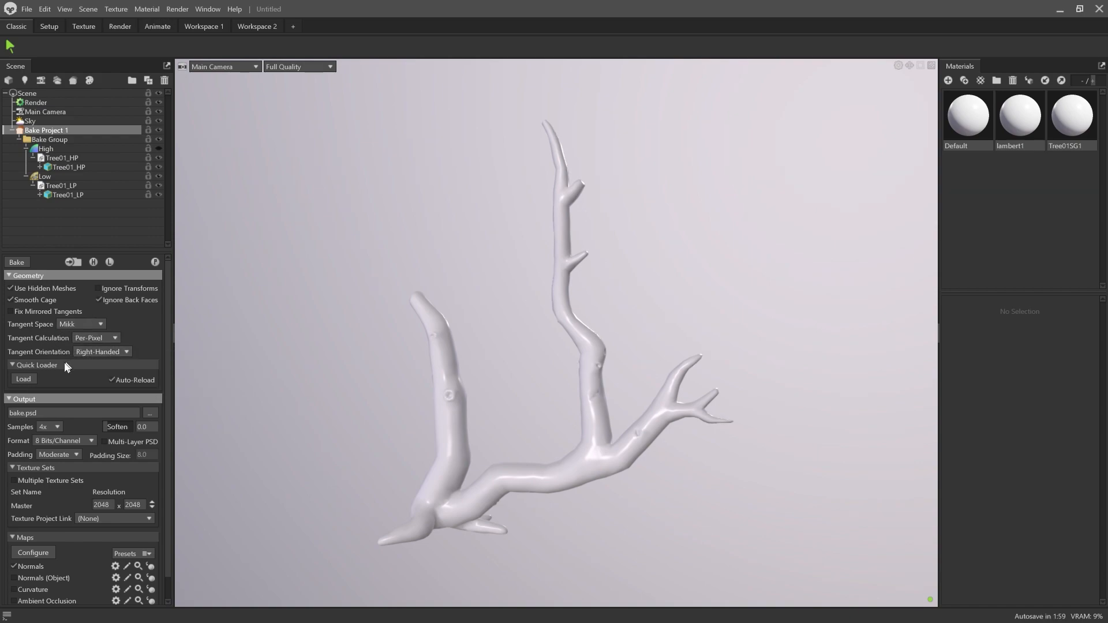
Step: Configure the bake output with 64x samples, 16 Bits/Channel format and a 4096 x 4096 resolution
scroll(65, 397, "down", 1)
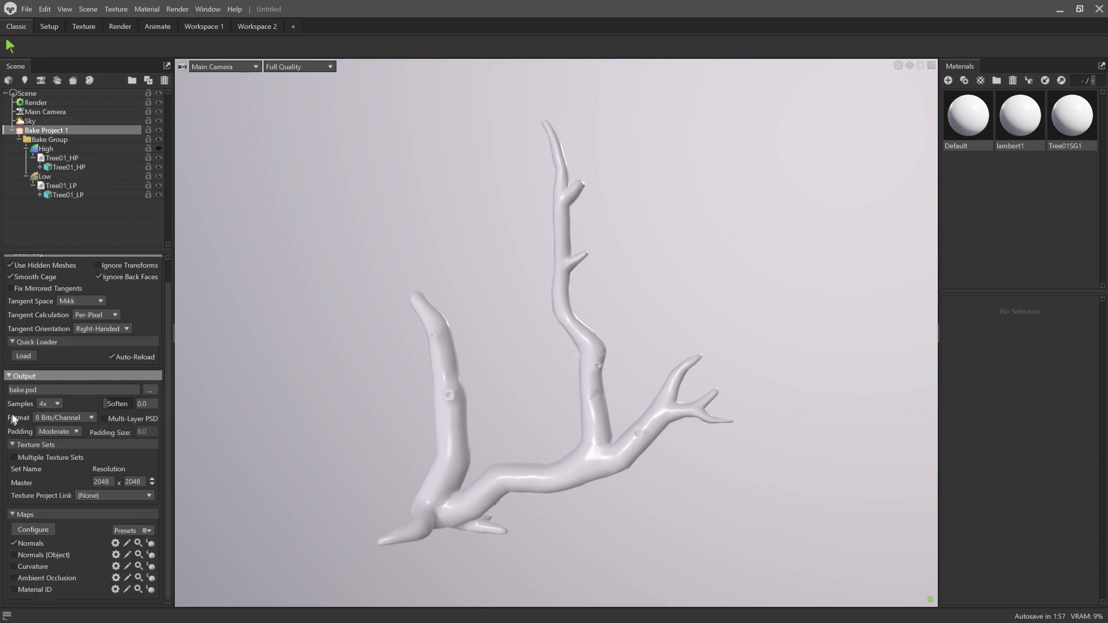
left_click(53, 403)
left_click(52, 446)
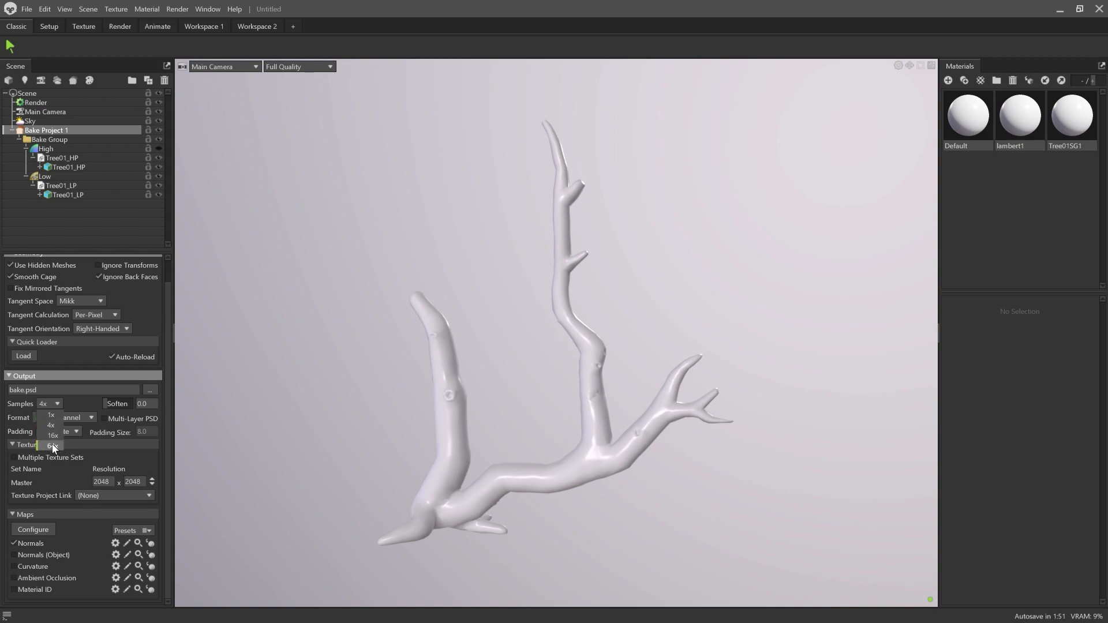
left_click(77, 417)
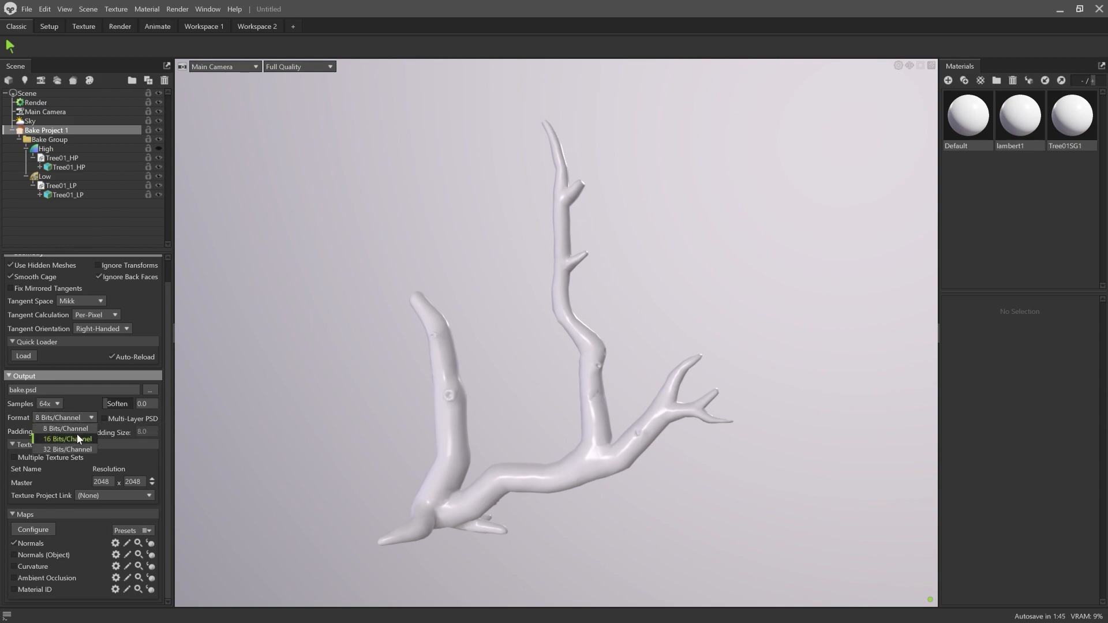
left_click(76, 439)
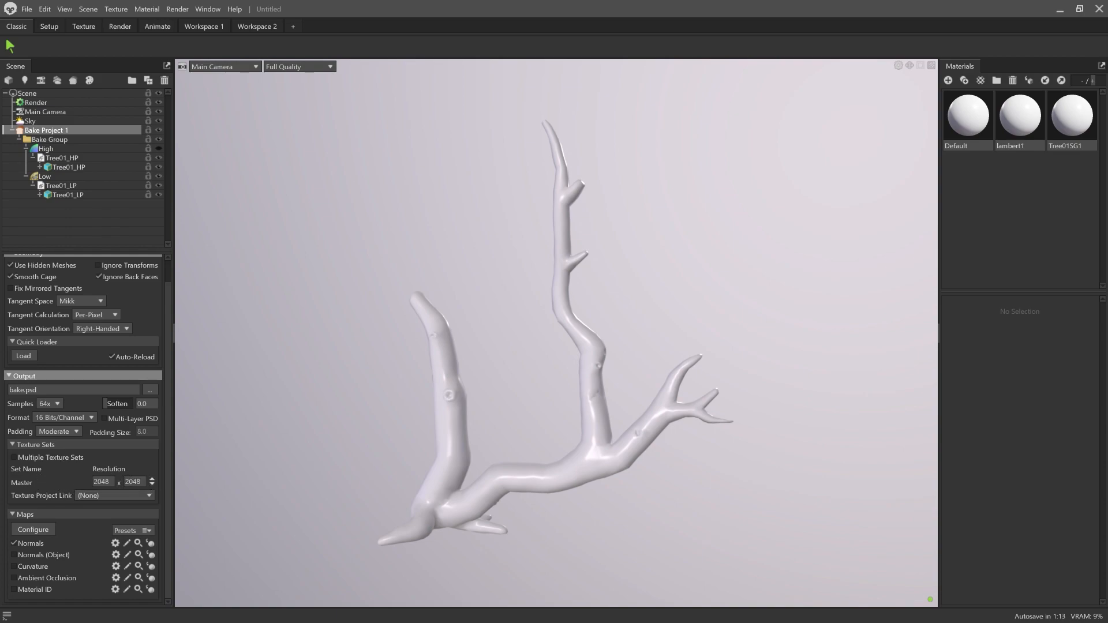
left_click(152, 479)
Step: Enable the Normals (Object), Curvature, Ambient Occlusion and Material ID maps for the bake
left_click(41, 555)
left_click(75, 578)
left_click(50, 589)
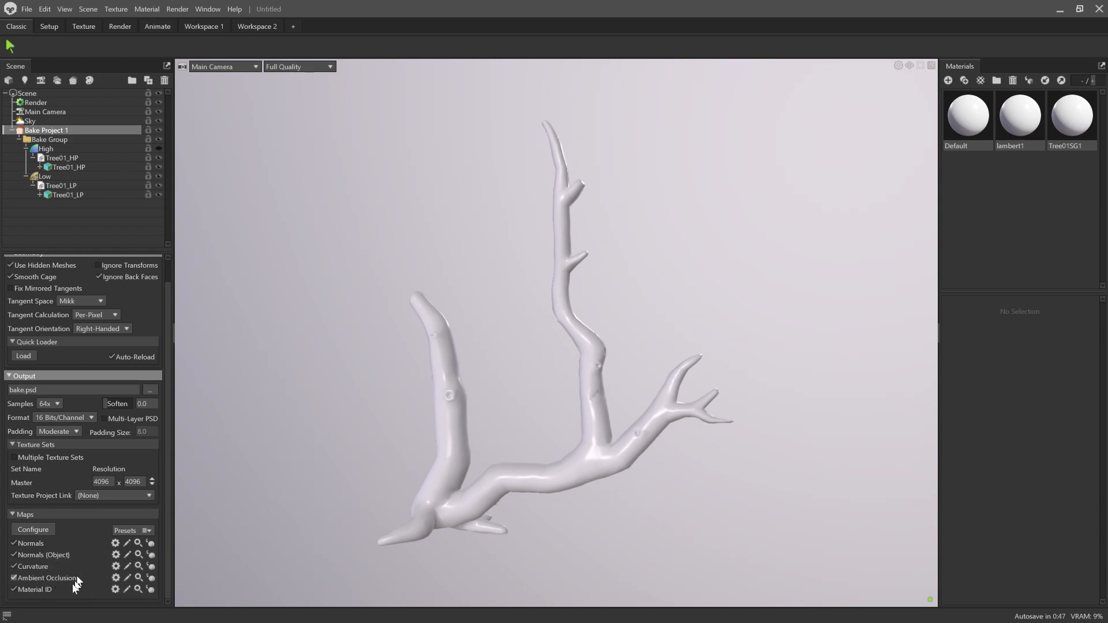
Step: Add the Height, Position and Thickness surface maps to the bake project's map configuration
left_click(34, 529)
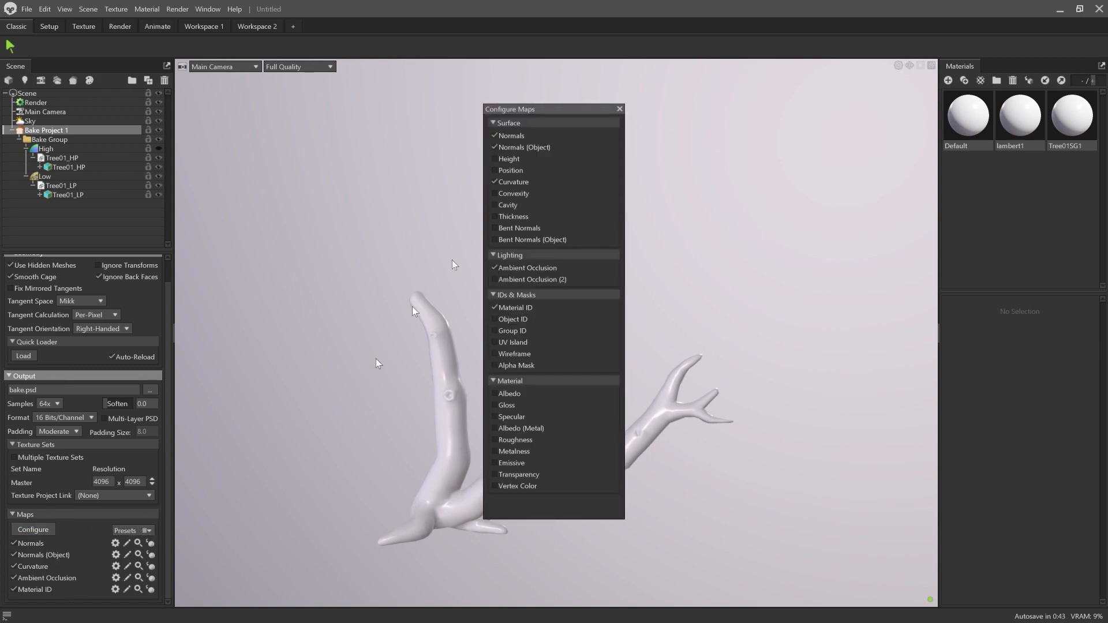
left_click_drag(529, 113, 277, 129)
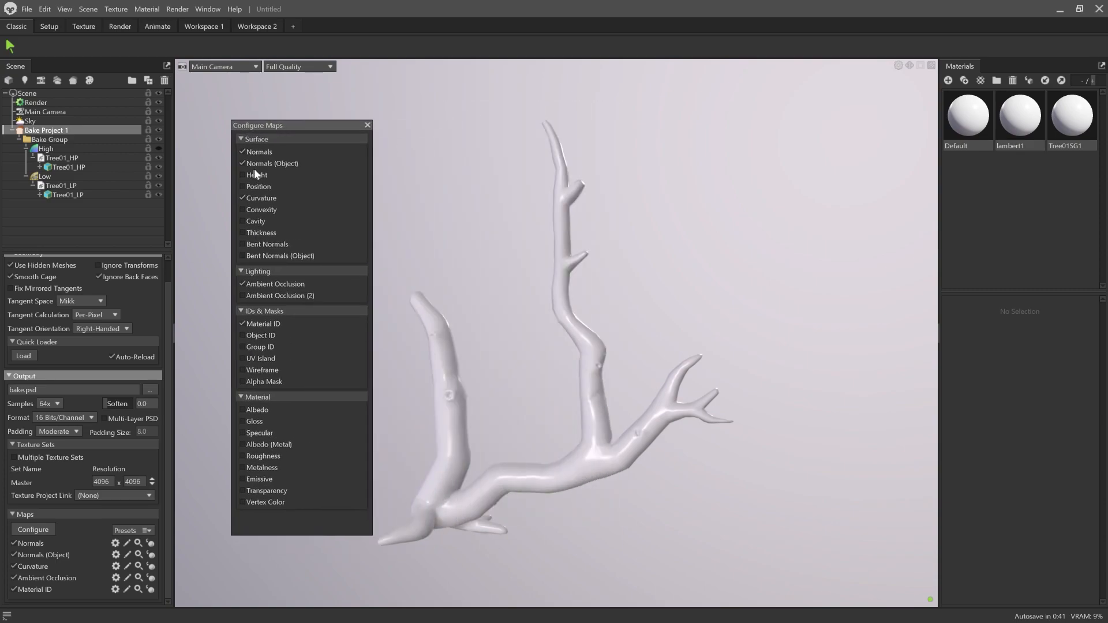
left_click(258, 175)
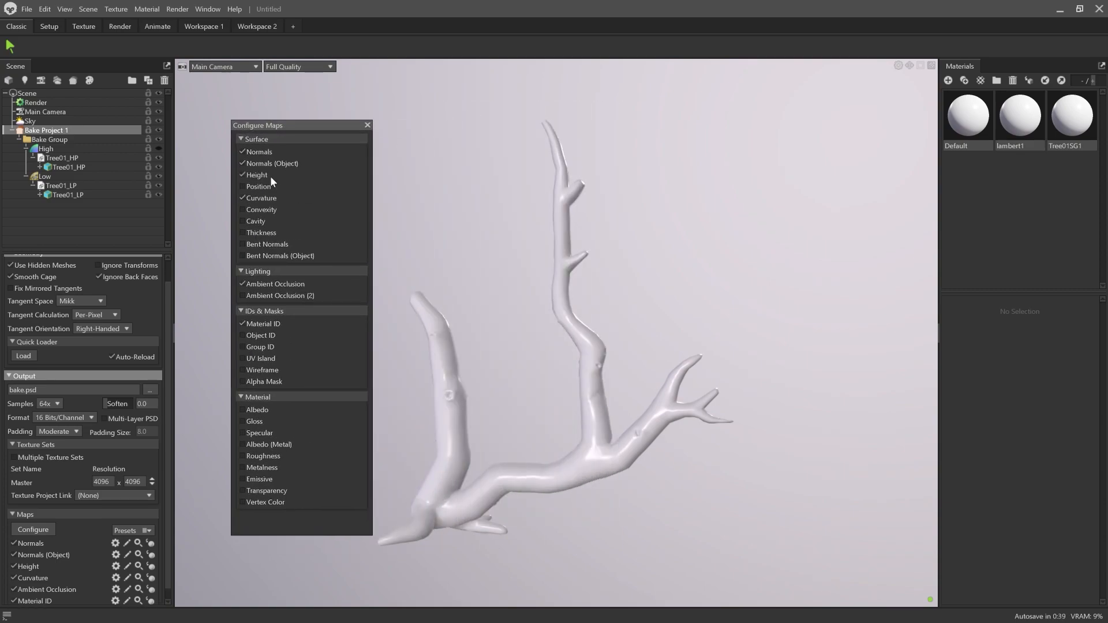
left_click(264, 185)
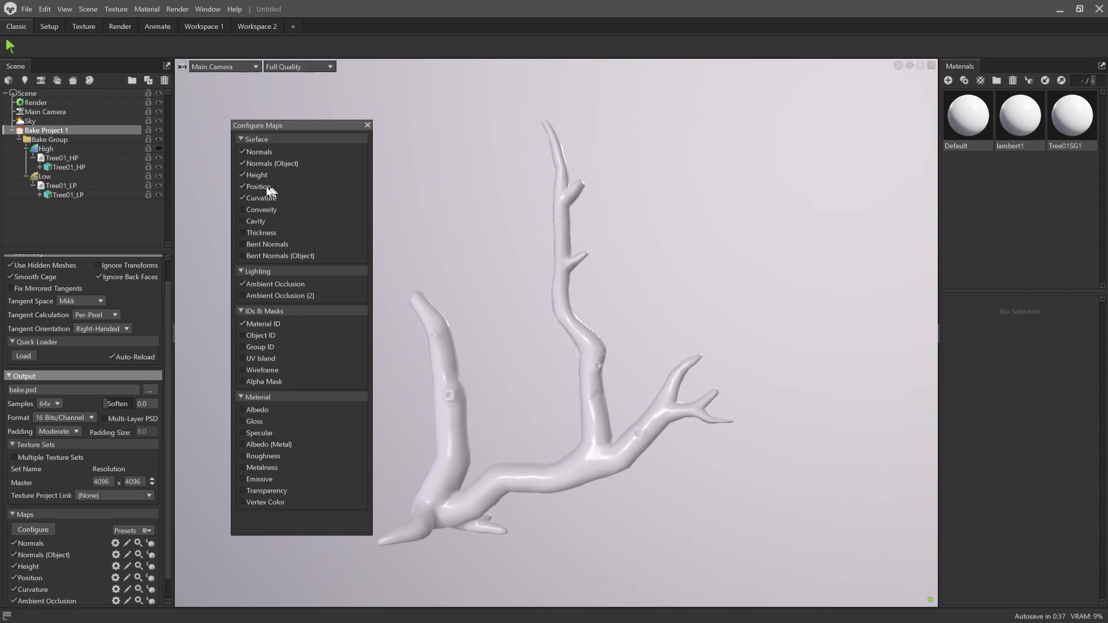
left_click(260, 232)
left_click(367, 126)
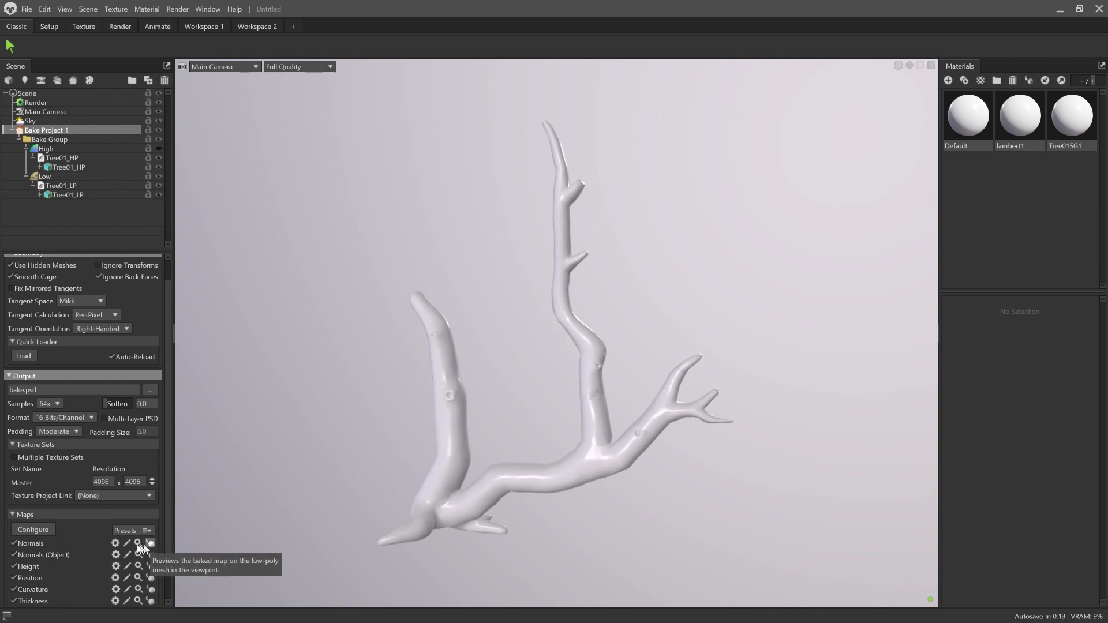
Step: Enable Flip Y in the settings of the tangent-space Normals map
left_click(115, 543)
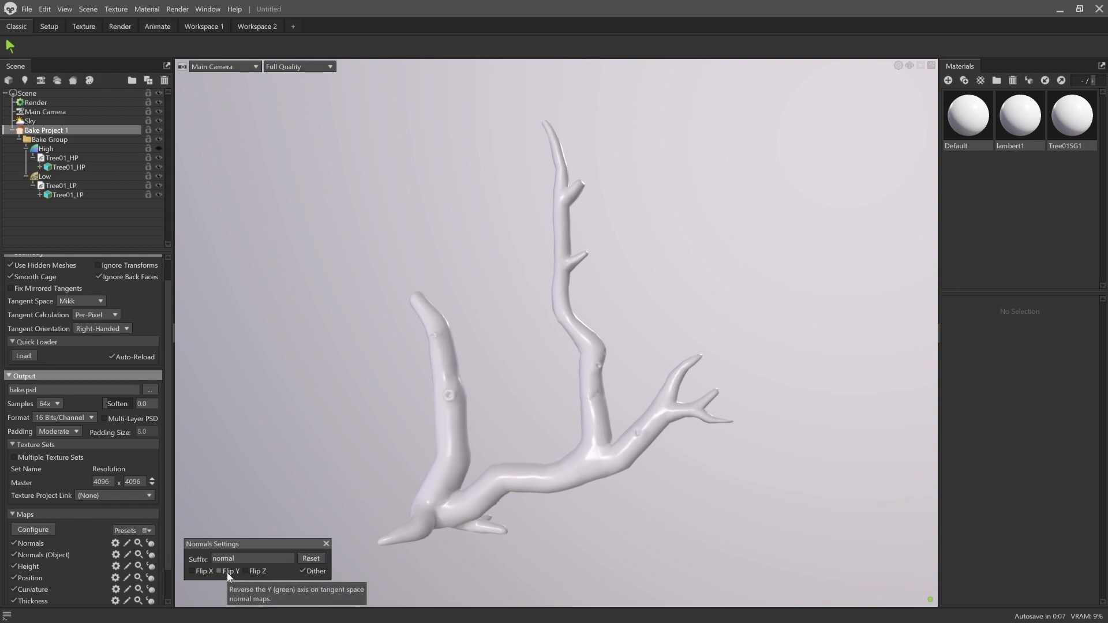
left_click_drag(254, 544, 252, 524)
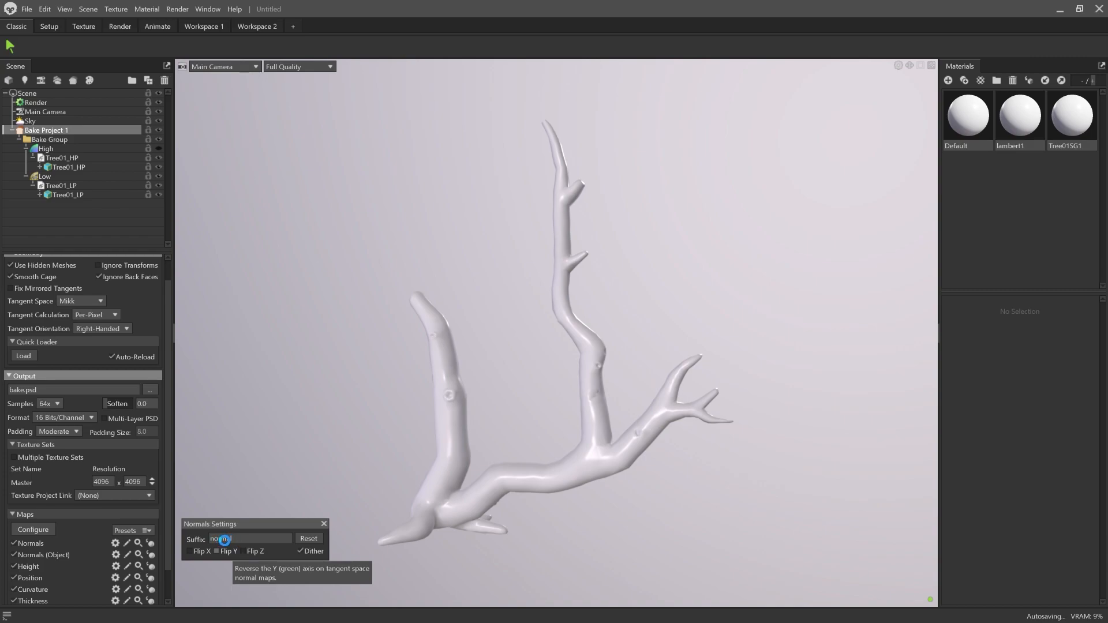
left_click(218, 550)
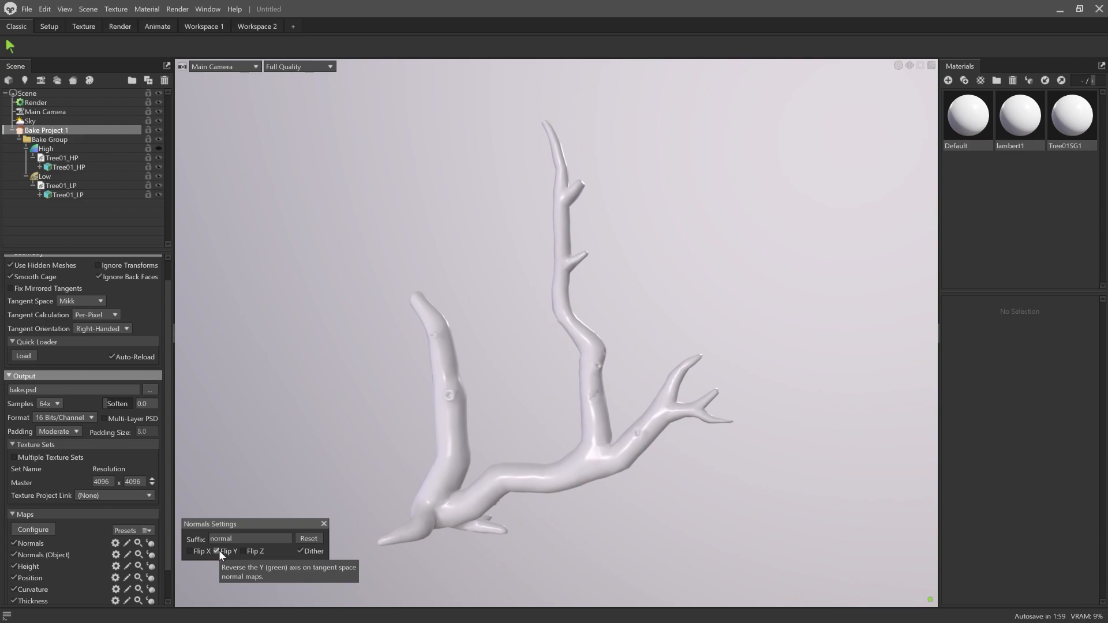
left_click(323, 525)
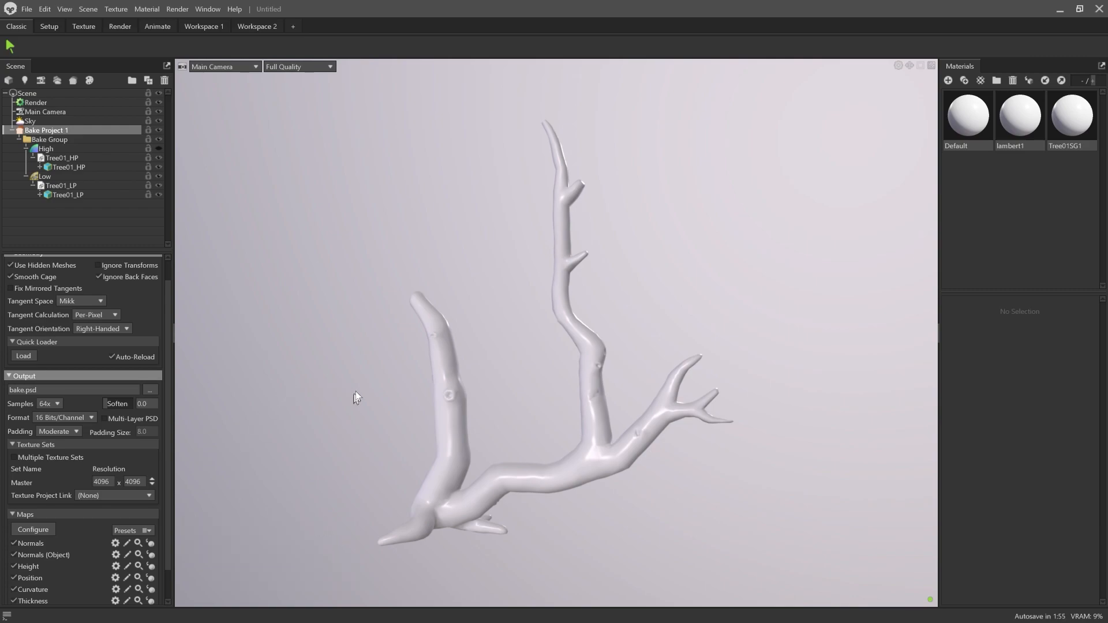
Step: Set the bake output to PNG files named Tree_bakes in the Marmoset Bakes folder under Trees > Painter
scroll(145, 398, "up", 1)
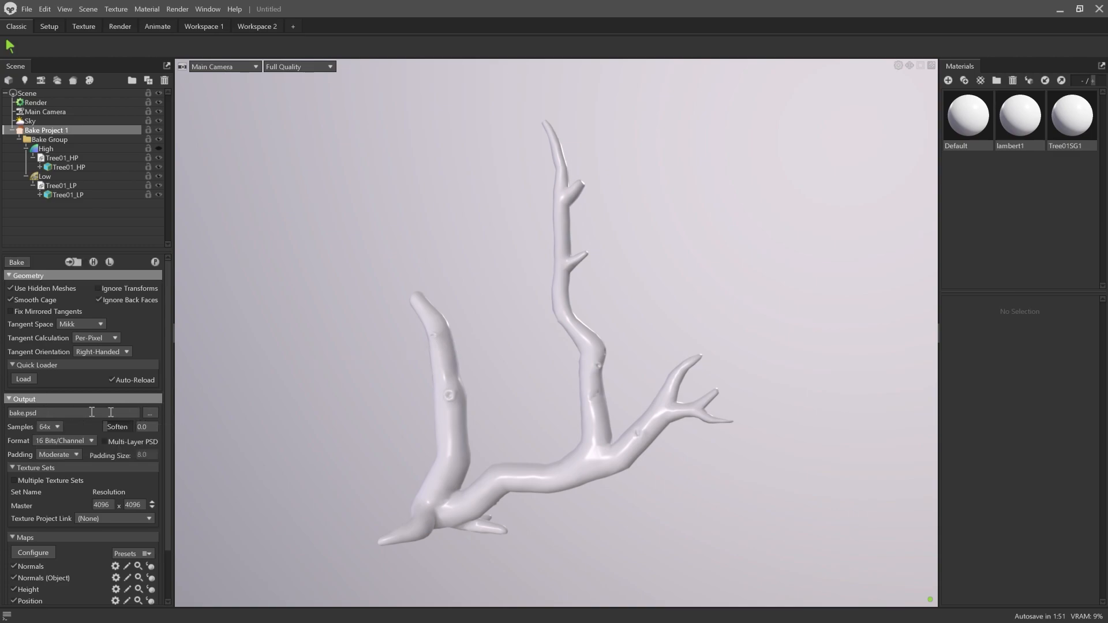
left_click(155, 411)
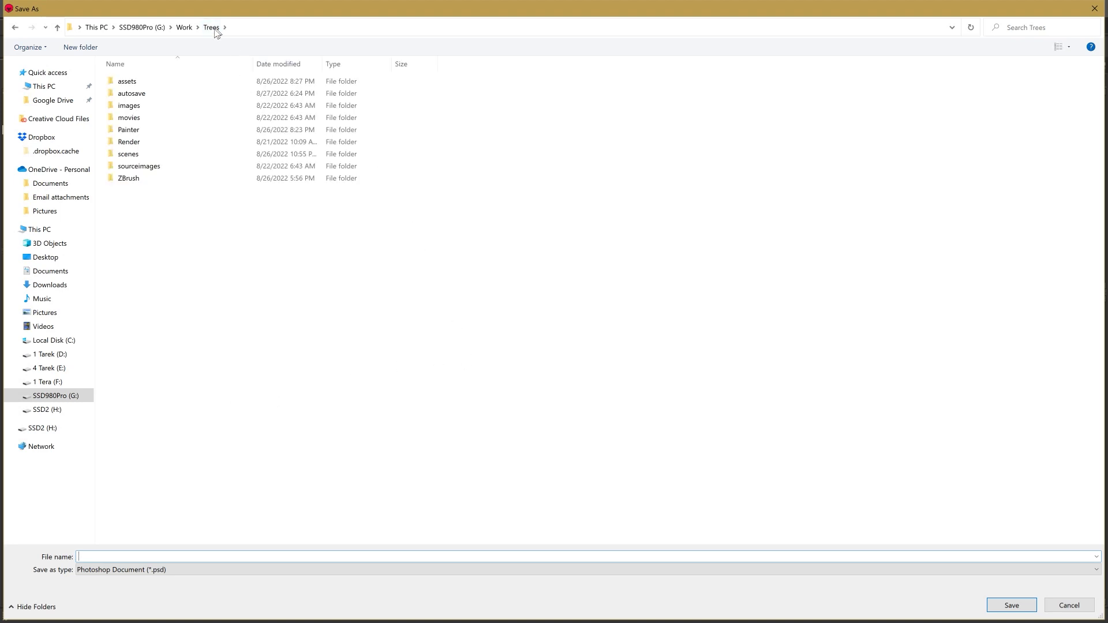
double_click(126, 131)
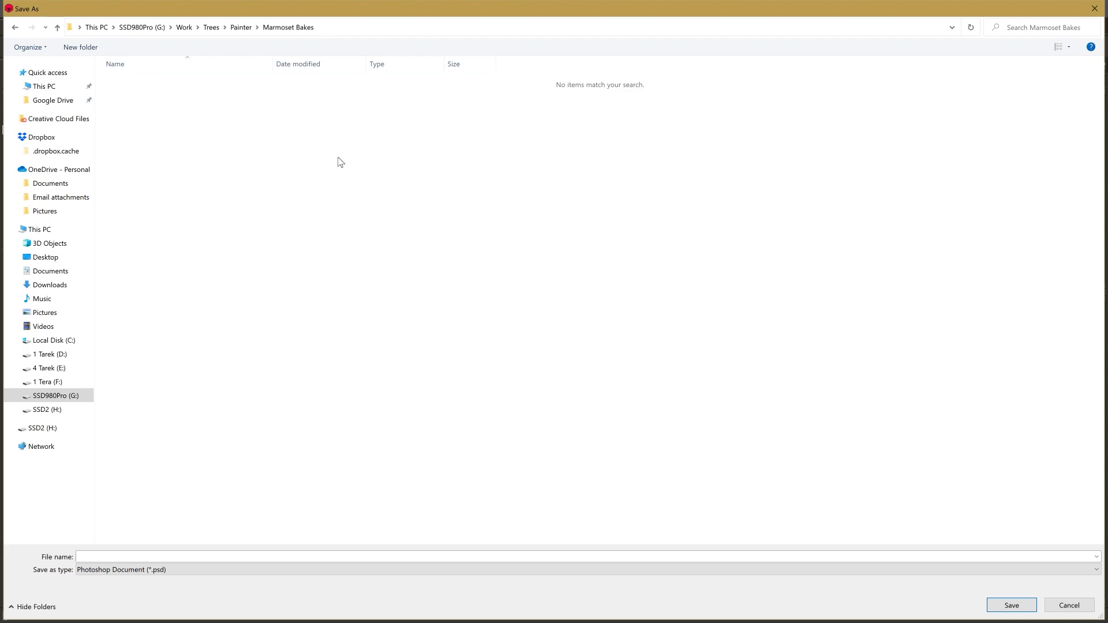
left_click(166, 572)
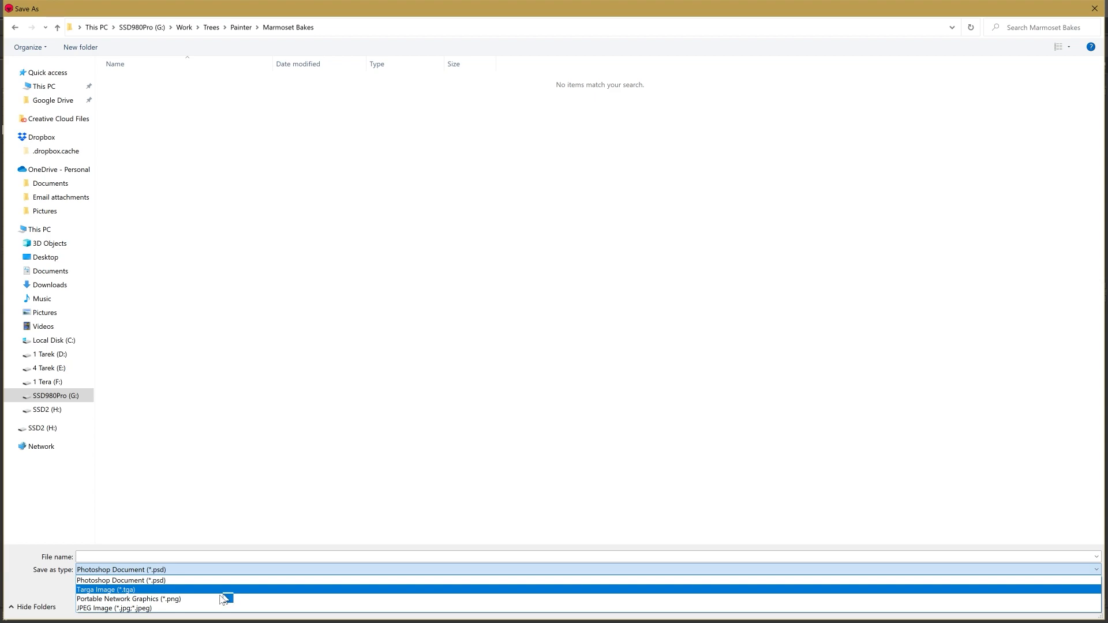
left_click(195, 600)
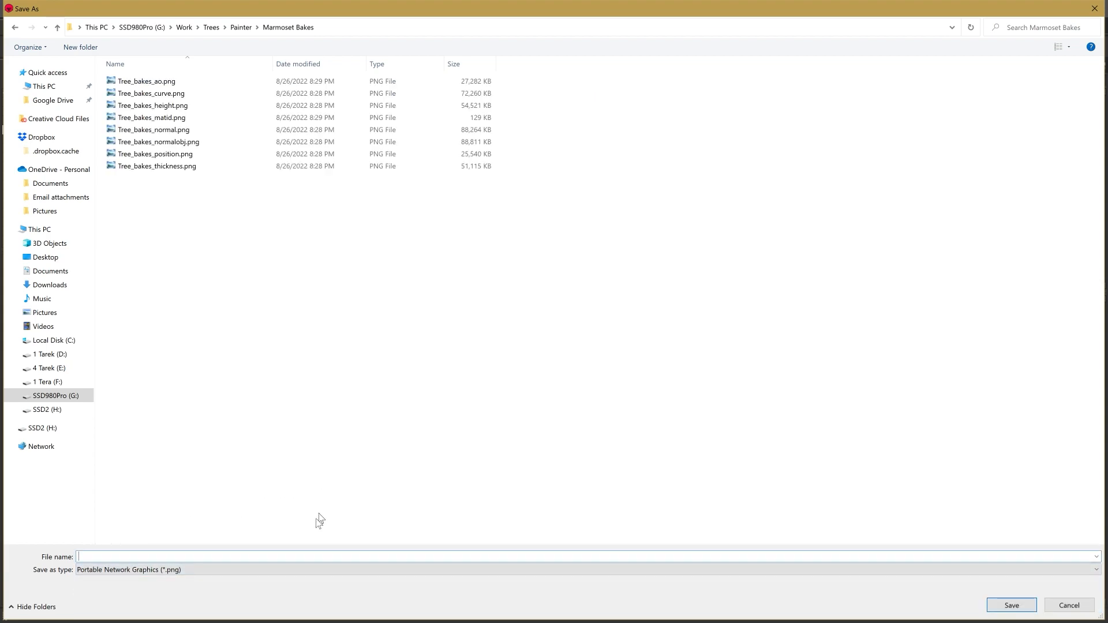
type("Tree_bakes")
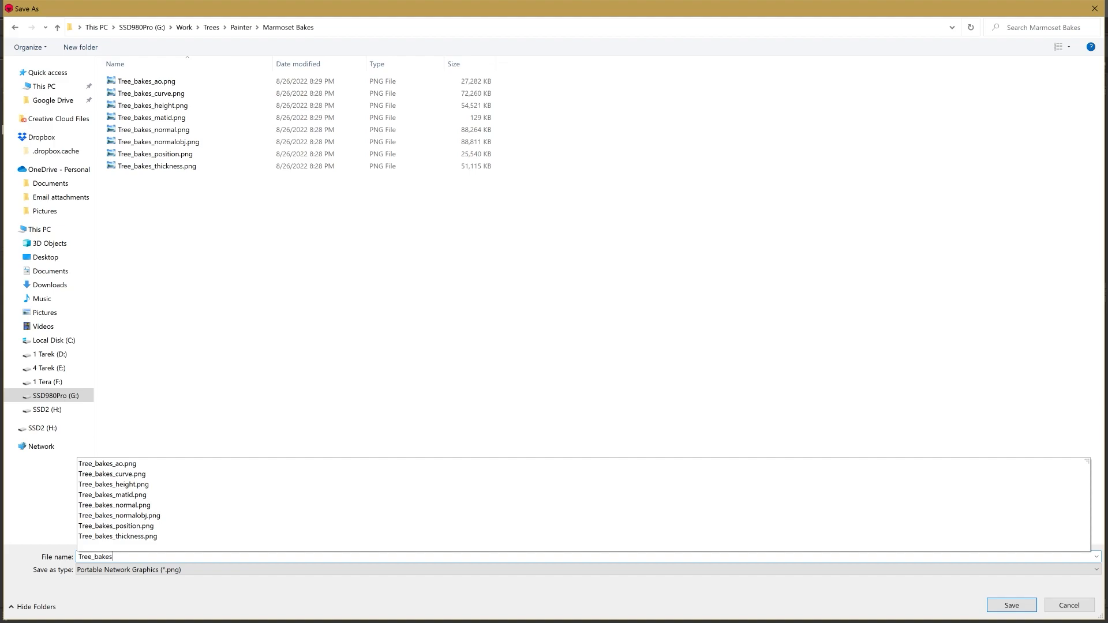
left_click(236, 350)
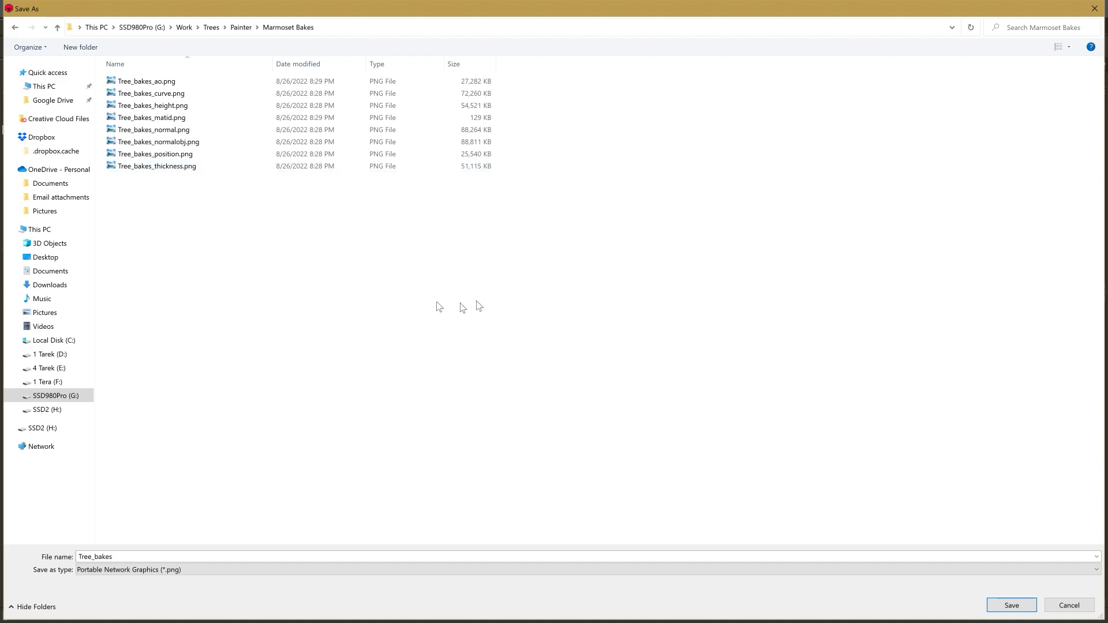
Step: Delete all old Tree_bakes PNG files from the Marmoset Bakes folder and confirm the output file as Tree_bakes.png
key("Delete")
left_click(161, 141)
key("Delete")
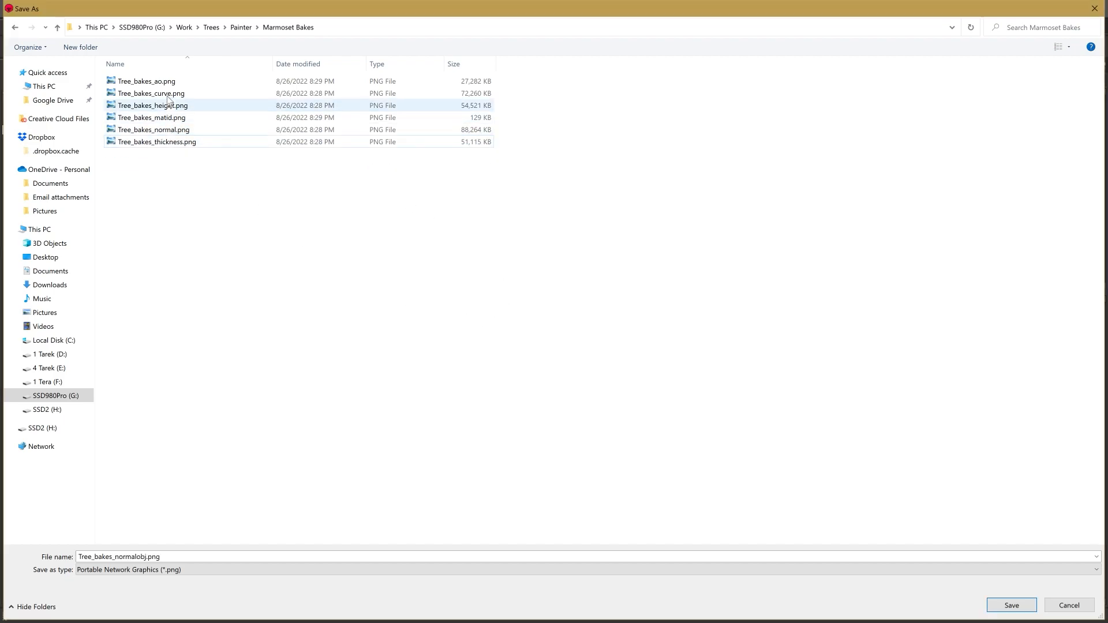
left_click(167, 83)
key("Delete")
left_click(167, 84)
key("Delete")
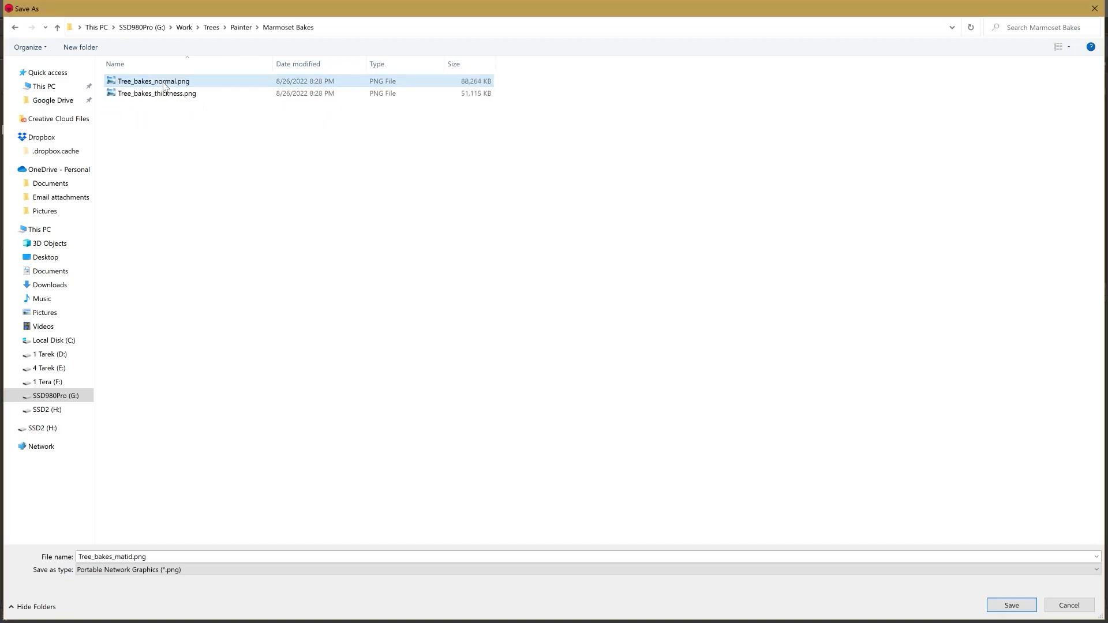
key("Delete")
left_click(165, 83)
key("Delete")
left_click(165, 82)
key("Delete")
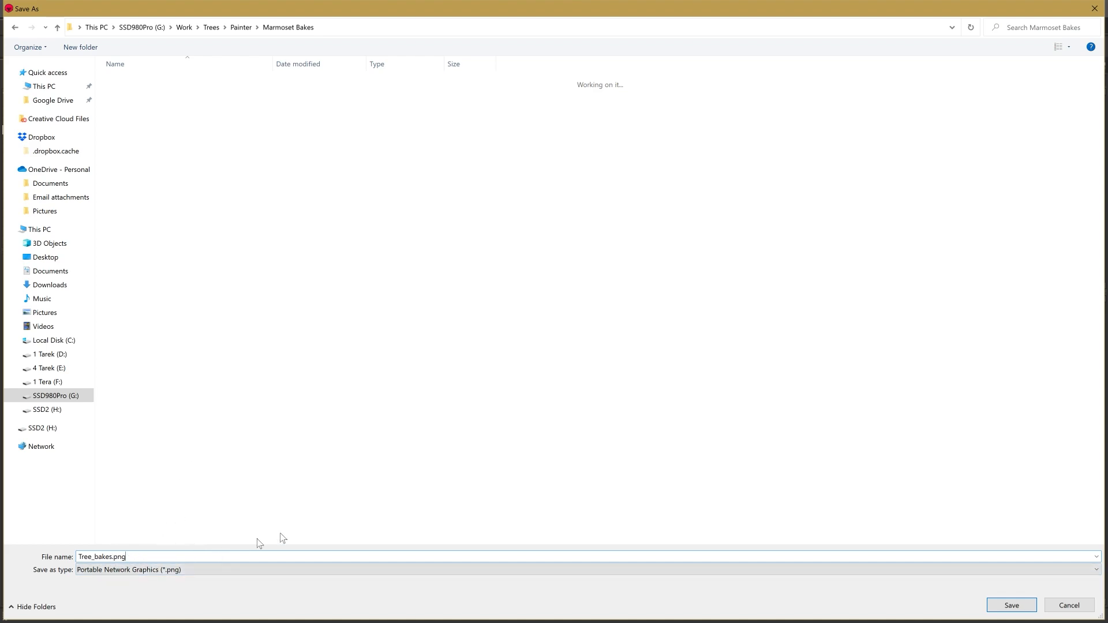
left_click(1011, 605)
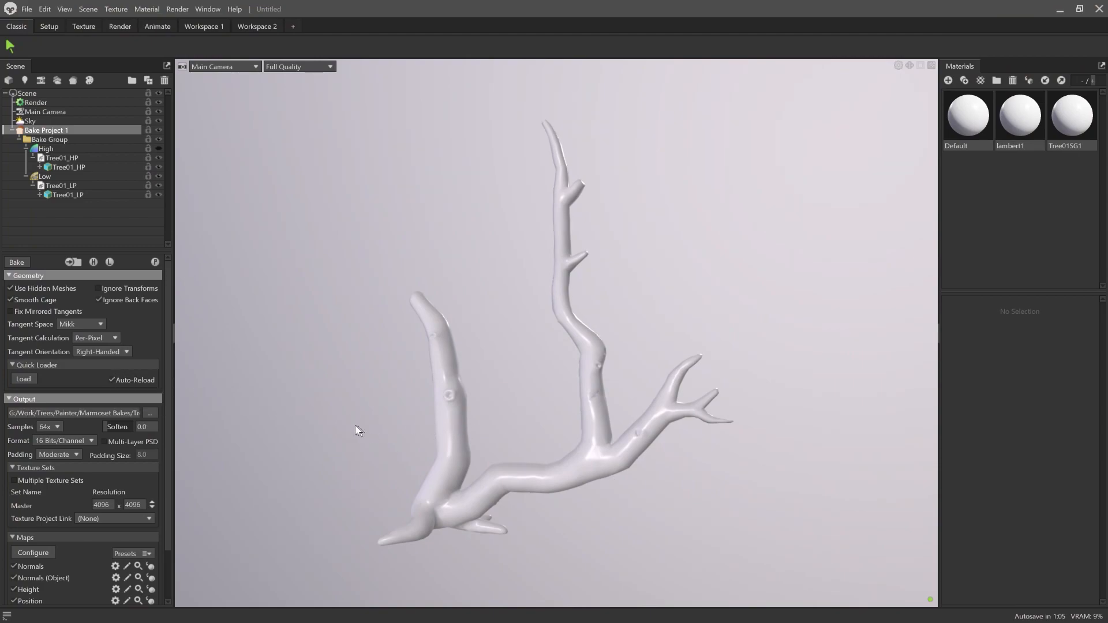
Step: Examine the tree and its baked bark detail in the viewport from several angles and distances
middle_click_drag(323, 361, 318, 362)
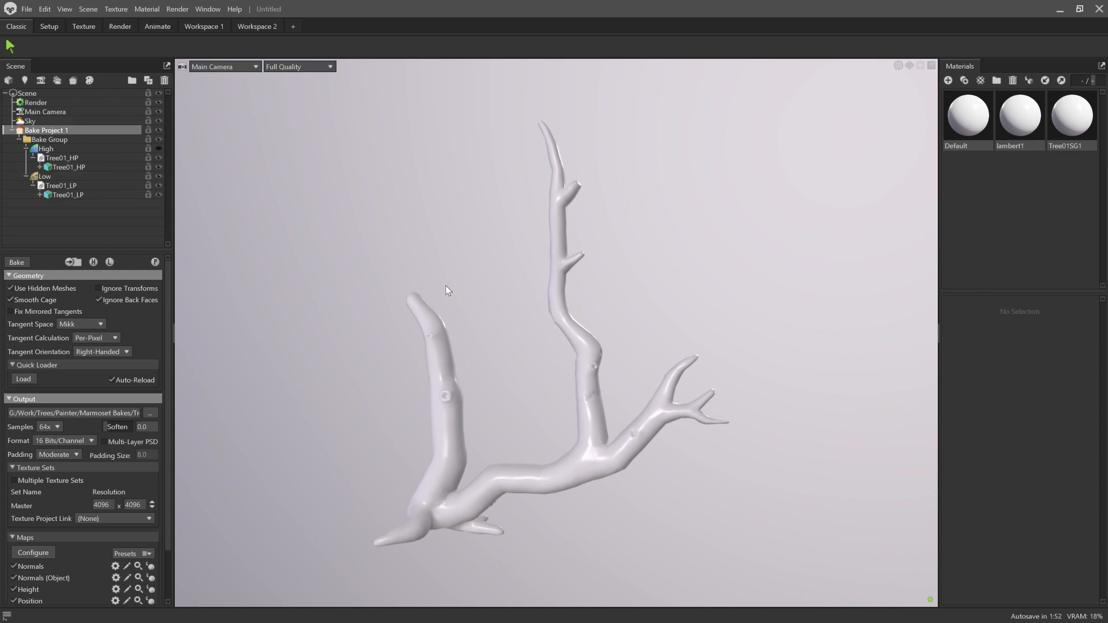
mouse_move(454, 308)
right_mouse_down()
mouse_move(445, 303)
mouse_move(471, 320)
right_mouse_up()
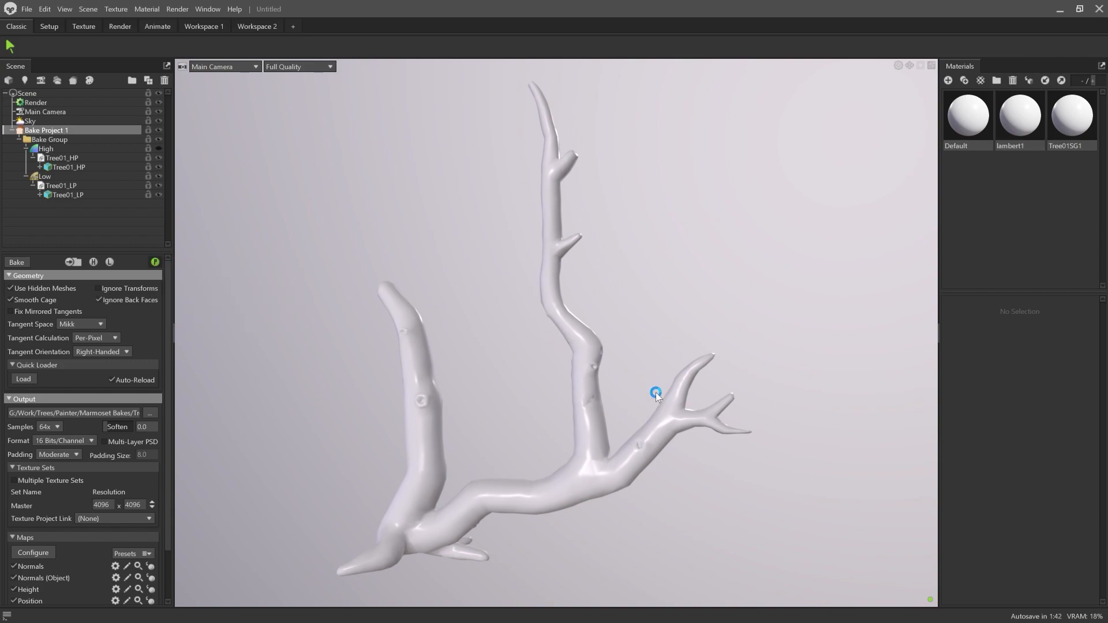
middle_click_drag(494, 444, 485, 310)
right_click_drag(484, 310, 591, 430)
left_click_drag(514, 413, 591, 420)
middle_click_drag(428, 435, 568, 347)
left_click_drag(568, 347, 591, 452)
scroll(462, 446, "up", 3)
left_click_drag(461, 445, 617, 359)
left_click(568, 360)
left_click_drag(593, 321, 566, 283)
mouse_move(478, 304)
left_mouse_down()
mouse_move(514, 333)
mouse_move(552, 316)
mouse_move(446, 324)
mouse_move(509, 350)
mouse_move(456, 281)
mouse_move(518, 330)
mouse_move(402, 289)
mouse_move(510, 314)
mouse_move(668, 322)
mouse_move(468, 260)
mouse_move(497, 319)
mouse_move(525, 308)
mouse_move(755, 379)
mouse_move(587, 364)
mouse_move(588, 316)
mouse_move(617, 241)
mouse_move(612, 264)
mouse_move(504, 199)
mouse_move(501, 329)
mouse_move(518, 356)
mouse_move(493, 403)
mouse_move(263, 413)
mouse_move(284, 299)
mouse_move(426, 345)
mouse_move(486, 281)
mouse_move(510, 297)
mouse_move(683, 293)
mouse_move(726, 315)
mouse_move(648, 306)
mouse_move(581, 329)
mouse_move(624, 358)
mouse_move(554, 306)
mouse_move(458, 278)
mouse_move(473, 337)
mouse_move(344, 395)
mouse_move(590, 264)
mouse_move(563, 315)
mouse_move(595, 328)
mouse_move(786, 315)
mouse_move(649, 222)
mouse_move(549, 251)
mouse_move(640, 267)
mouse_move(531, 288)
mouse_move(613, 283)
mouse_move(622, 193)
mouse_move(427, 250)
mouse_move(535, 292)
mouse_move(512, 283)
mouse_move(613, 277)
mouse_move(494, 210)
mouse_move(436, 318)
mouse_move(376, 251)
mouse_move(528, 240)
mouse_move(511, 265)
mouse_move(444, 265)
mouse_move(470, 237)
mouse_move(597, 207)
mouse_move(605, 278)
mouse_move(513, 277)
mouse_move(579, 292)
mouse_move(555, 246)
mouse_move(546, 267)
mouse_move(664, 218)
mouse_move(626, 217)
mouse_move(728, 203)
mouse_move(687, 238)
mouse_move(618, 252)
mouse_move(633, 277)
mouse_move(556, 254)
mouse_move(549, 218)
mouse_move(548, 267)
mouse_move(574, 220)
mouse_move(580, 310)
mouse_move(573, 233)
mouse_move(473, 268)
mouse_move(310, 263)
mouse_move(493, 254)
mouse_move(548, 225)
mouse_move(459, 247)
mouse_move(444, 269)
mouse_move(600, 255)
mouse_move(403, 114)
mouse_move(519, 101)
mouse_move(527, 204)
mouse_move(415, 223)
mouse_move(583, 213)
mouse_move(522, 217)
mouse_move(630, 252)
mouse_move(572, 243)
left_mouse_up()
mouse_move(582, 163)
left_mouse_down()
mouse_move(608, 262)
mouse_move(589, 136)
mouse_move(584, 252)
mouse_move(540, 306)
mouse_move(596, 267)
mouse_move(596, 296)
mouse_move(601, 272)
mouse_move(568, 249)
mouse_move(829, 400)
left_mouse_up()
left_click_drag(564, 348, 420, 362)
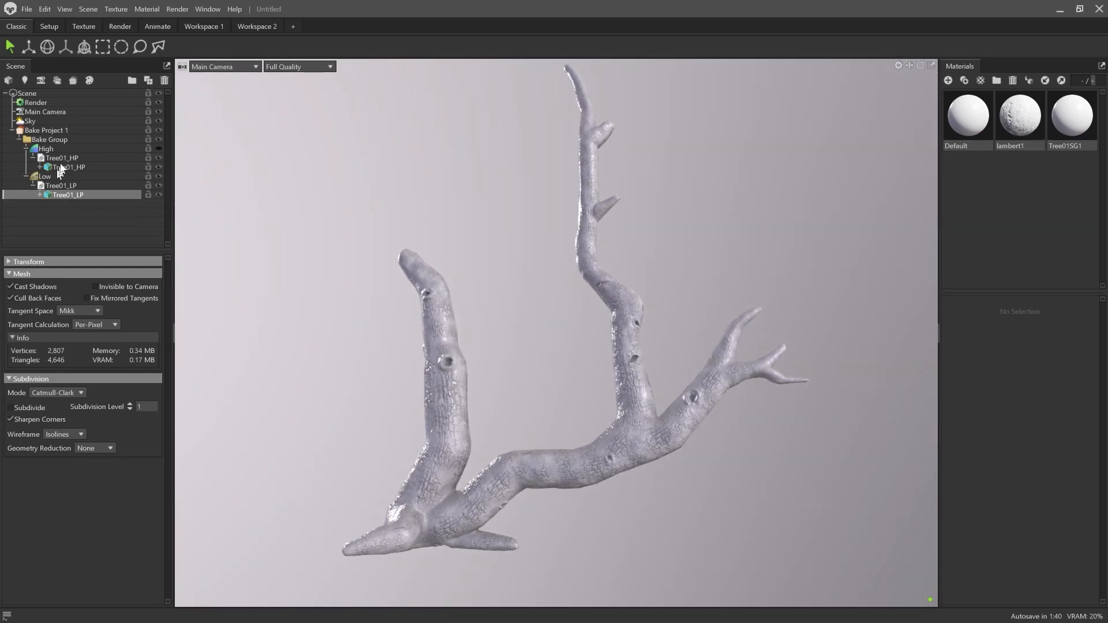
Step: Preview the bake project's Normals, Normals (Object), Height and Position maps one by one on the low-poly tree
left_click(48, 131)
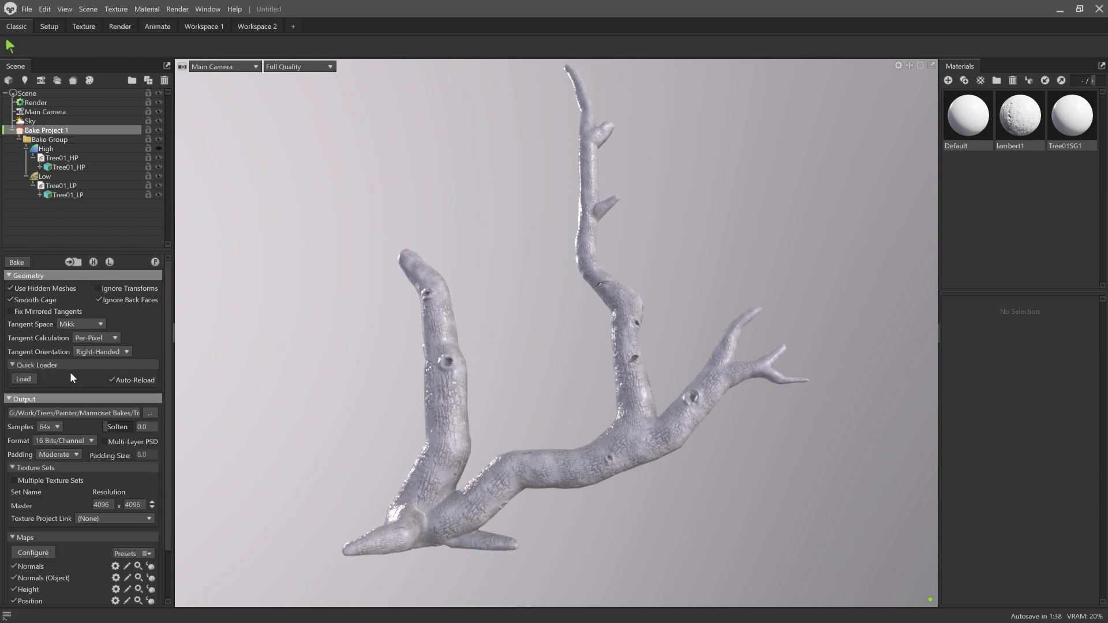
scroll(72, 378, "down", 2)
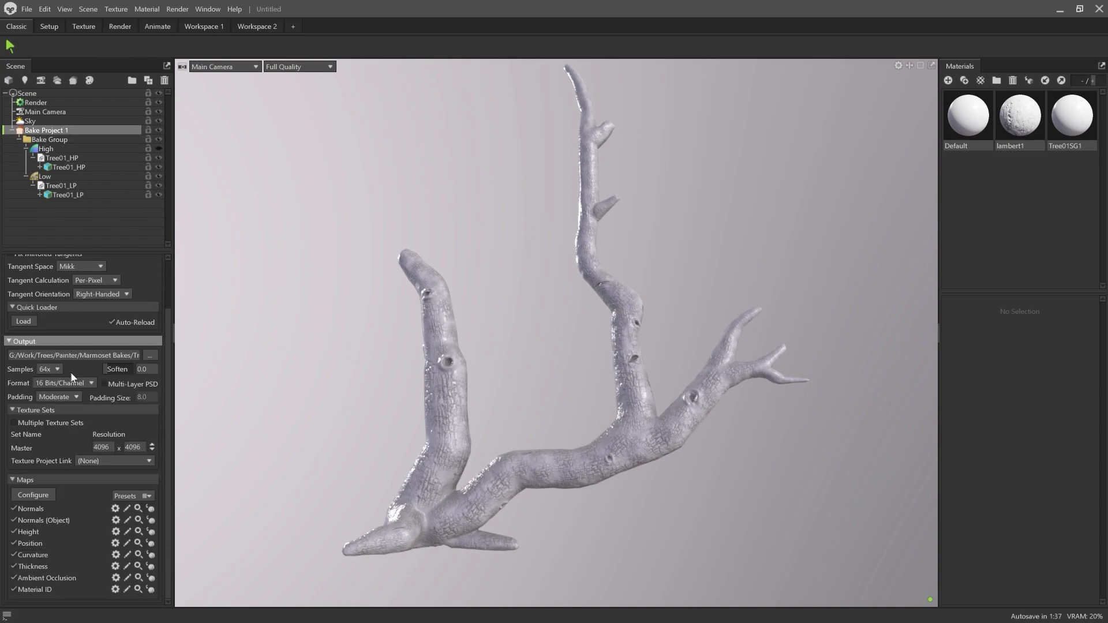
left_click(150, 509)
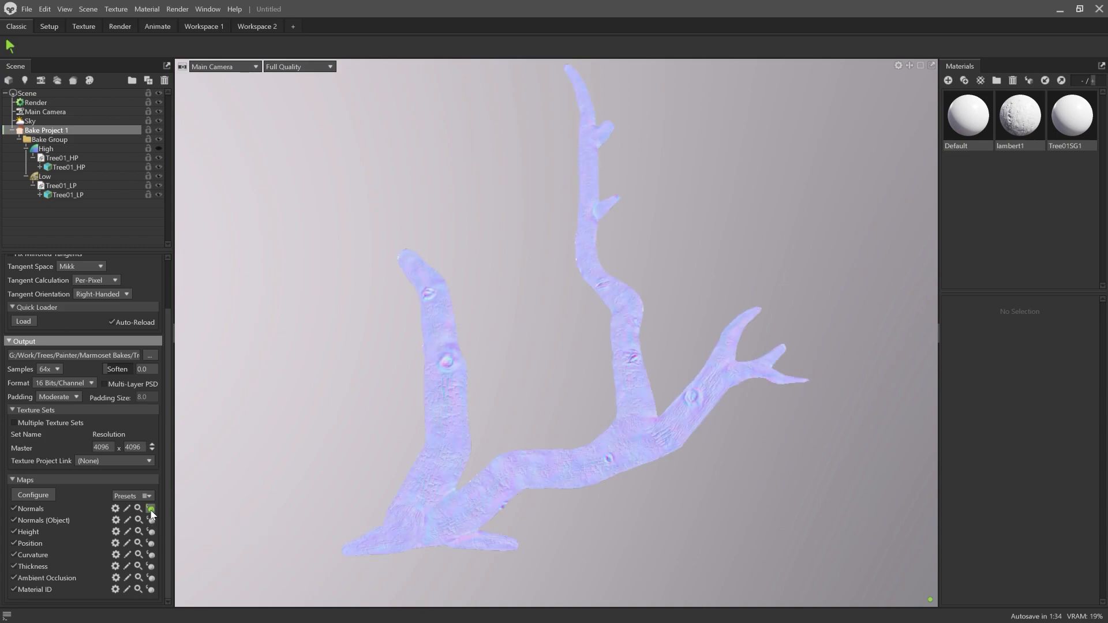
mouse_move(407, 467)
left_mouse_down()
mouse_move(439, 459)
mouse_move(412, 465)
mouse_move(399, 483)
left_mouse_up()
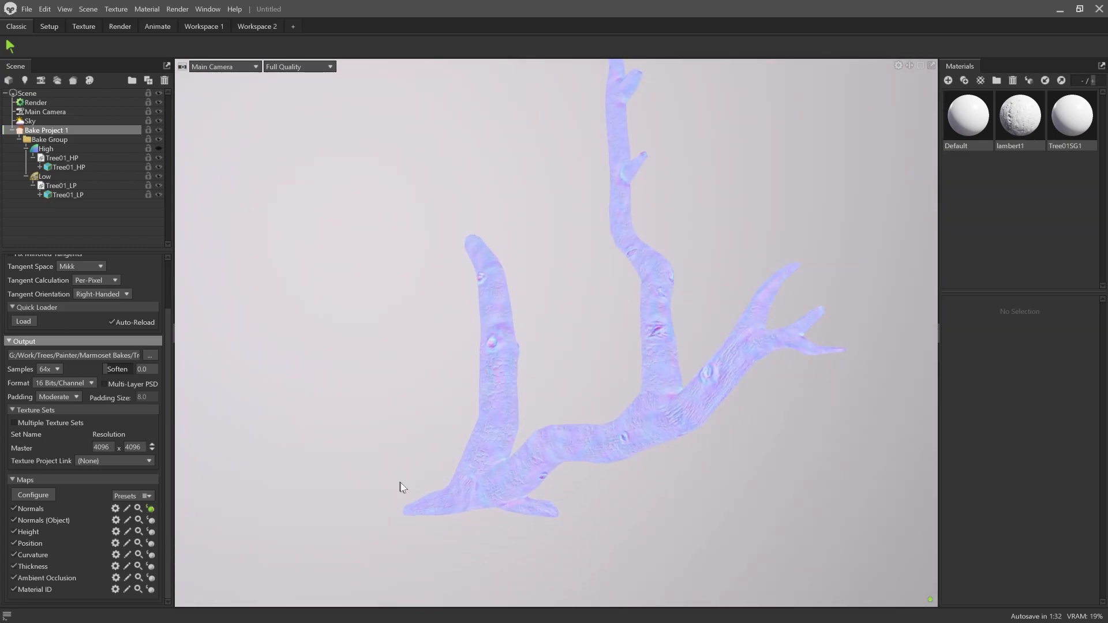
left_click(152, 520)
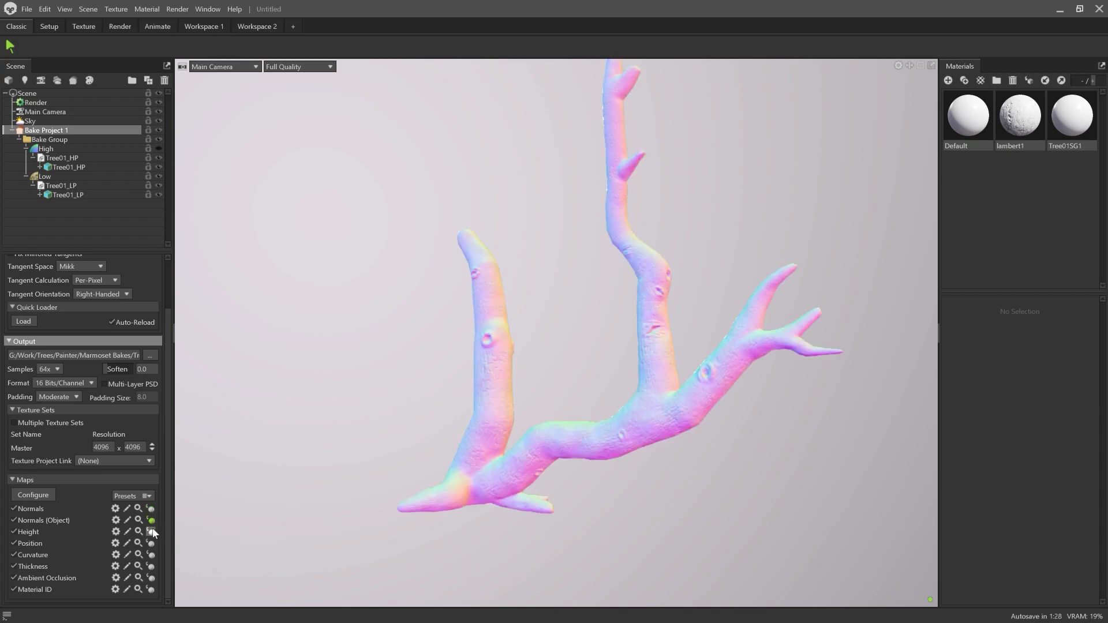
left_click(151, 532)
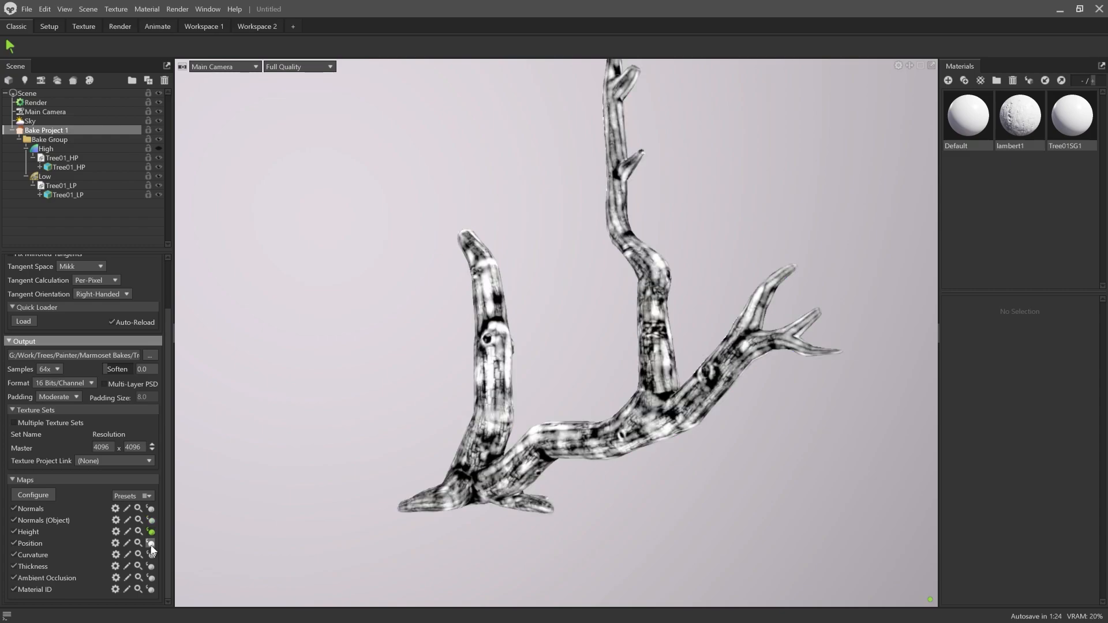
left_click(150, 544)
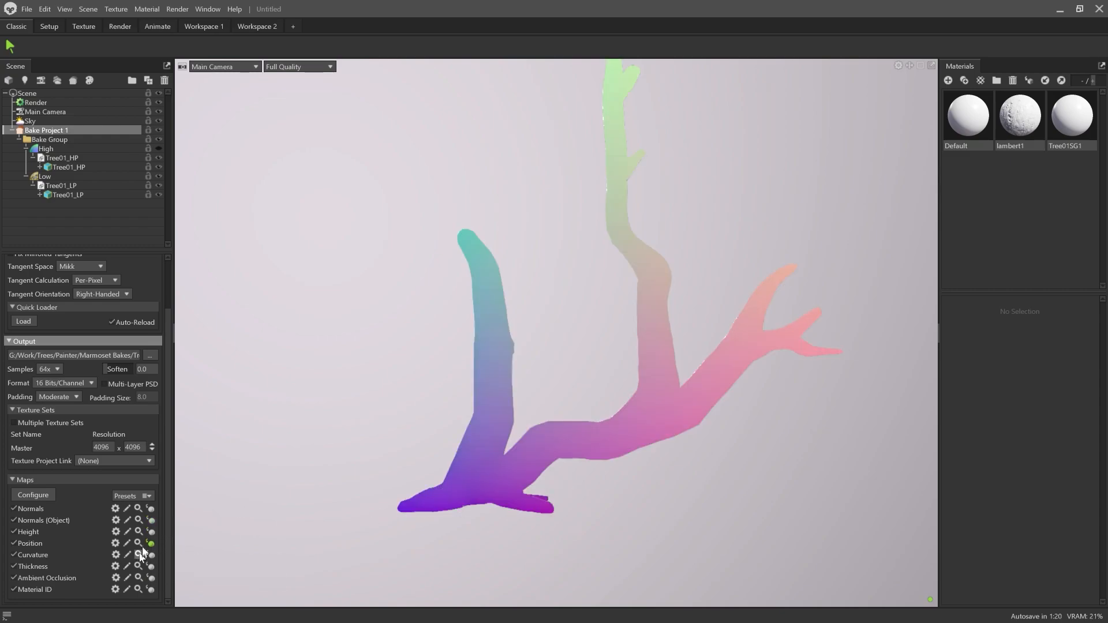
Step: Preview the Curvature, Thickness, Ambient Occlusion and Material ID maps on the low-poly tree, and turn the map preview off
left_click(151, 555)
left_click(151, 568)
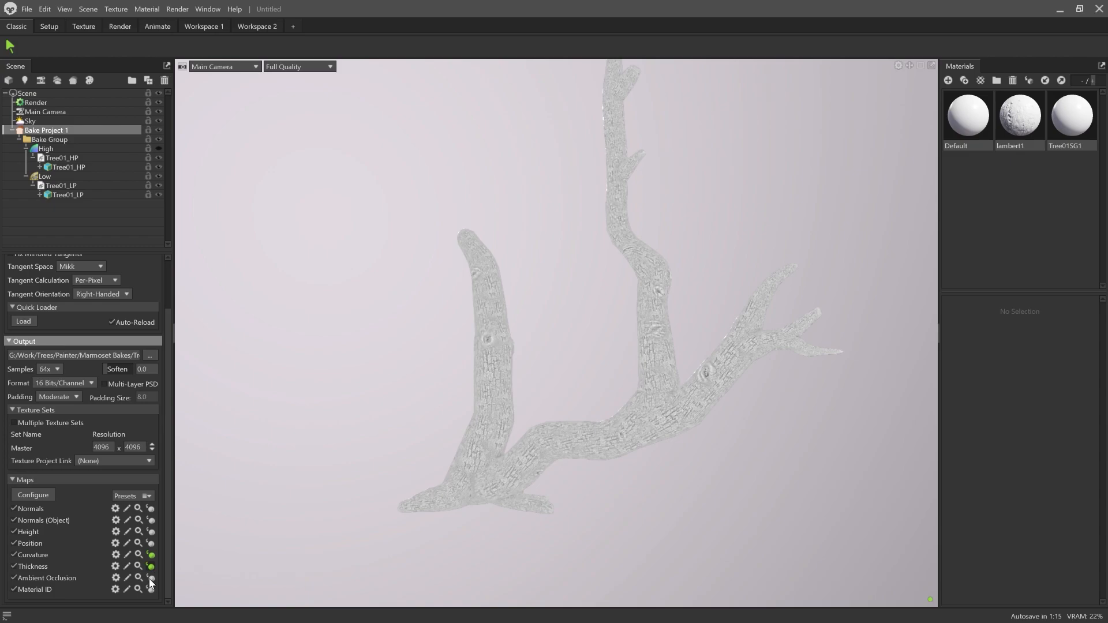
left_click(151, 578)
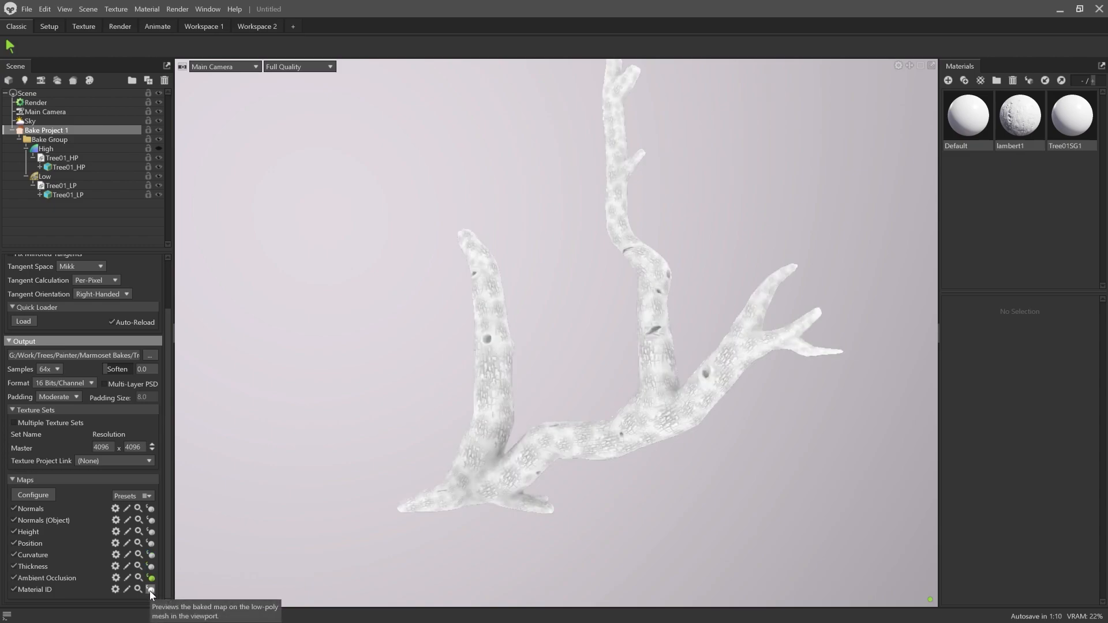
left_click(151, 589)
left_click_drag(462, 440, 521, 441)
middle_click_drag(521, 440, 544, 445)
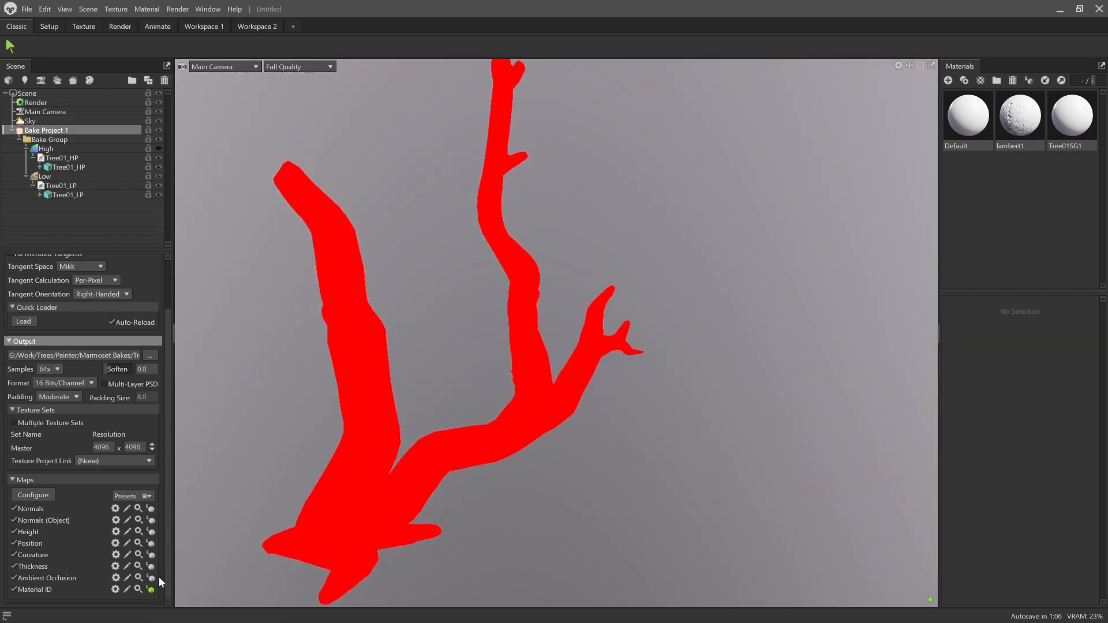
left_click(150, 589)
left_click_drag(459, 366, 459, 400)
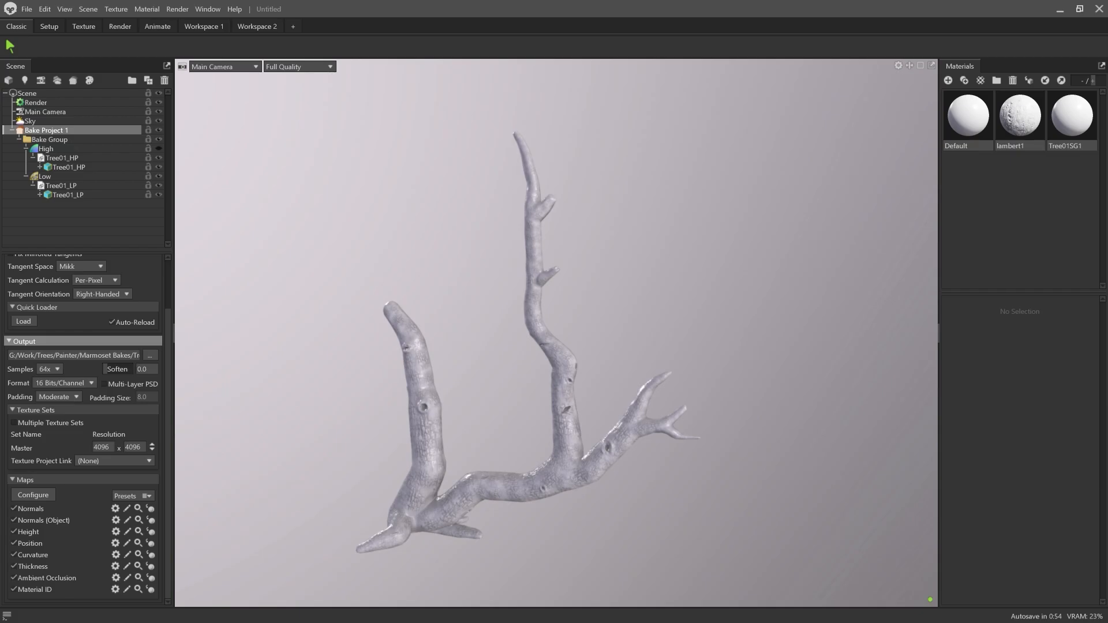
Step: Switch to File Explorer and open the Marmoset Bakes folder inside the Trees project's Painter folder
key("alt+Tab")
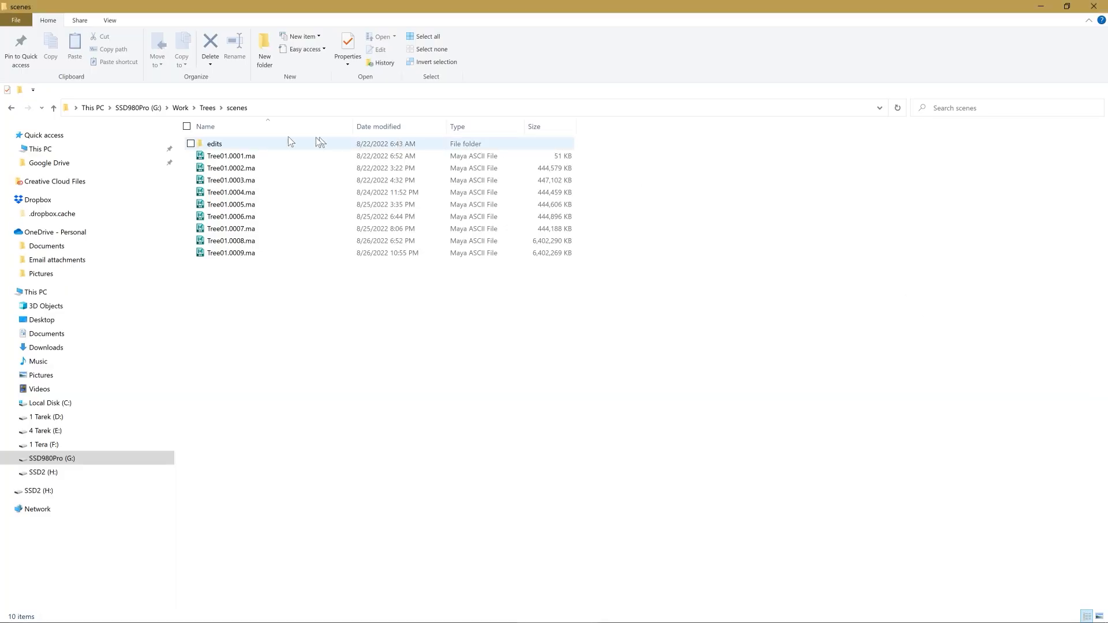
left_click(207, 108)
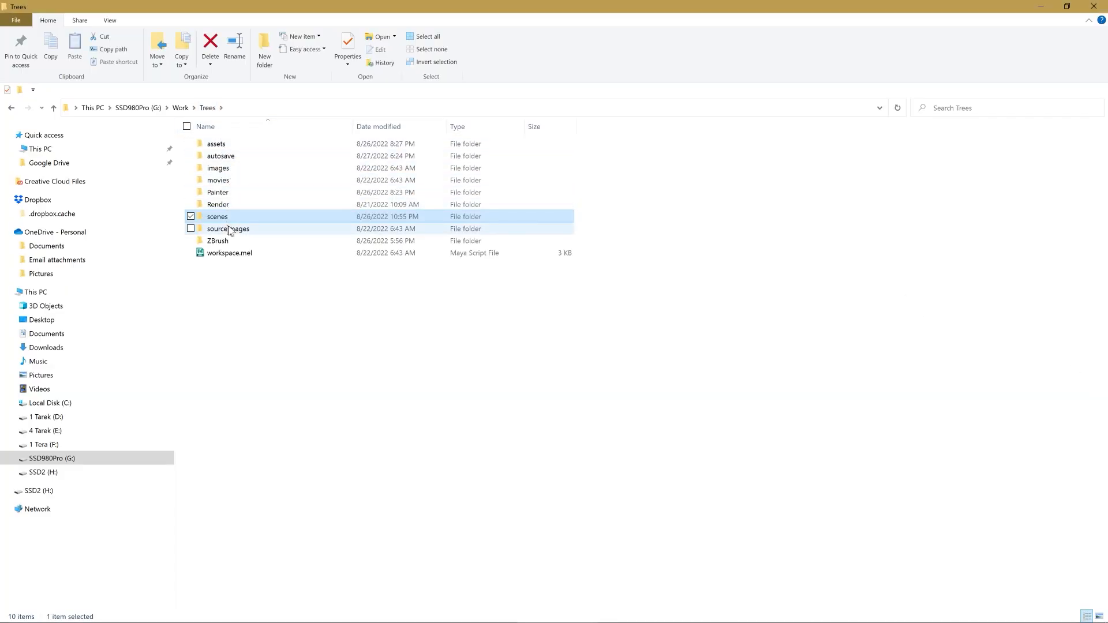
double_click(217, 192)
double_click(210, 157)
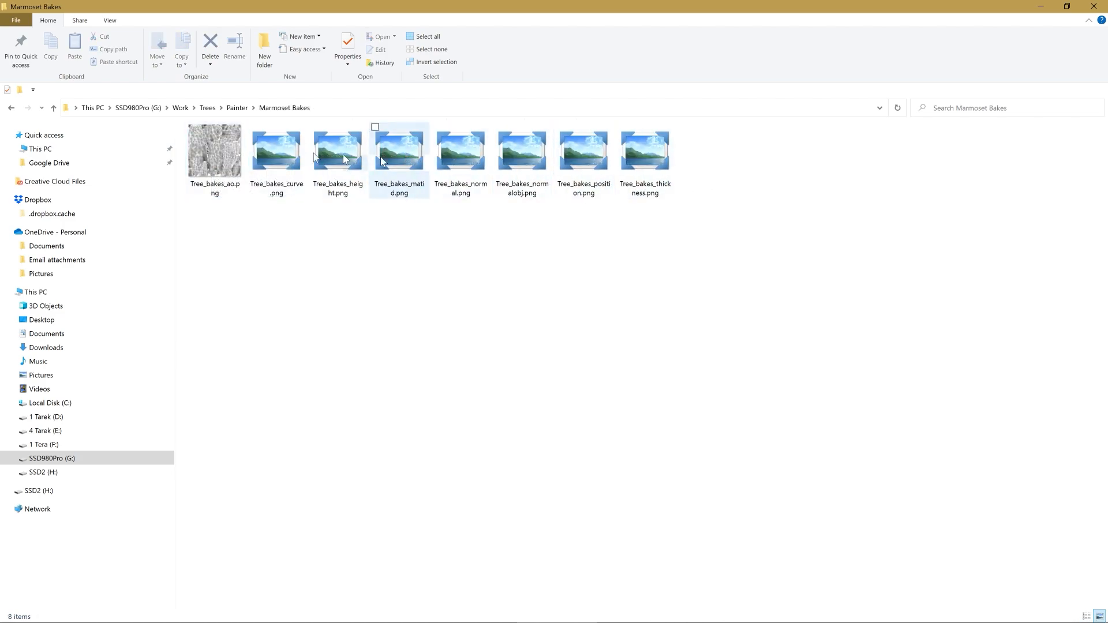
Step: Open Tree_bakes_ao.png in the photo viewer and look through all baked maps up to Tree_bakes_thickness.png
double_click(212, 151)
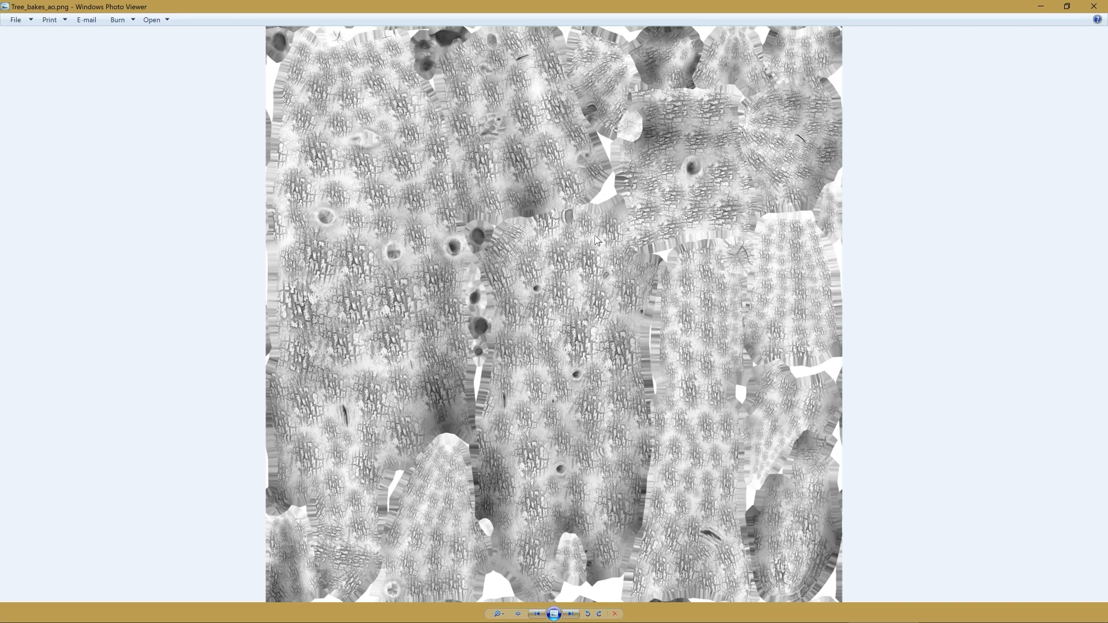
key("Right")
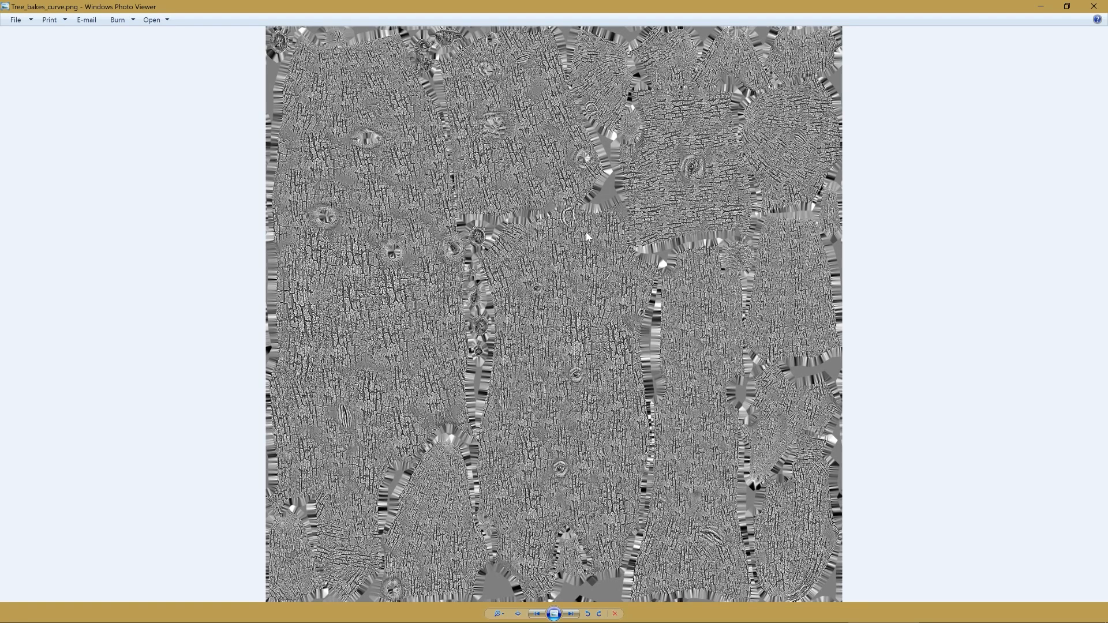
key("Right")
key("Right")
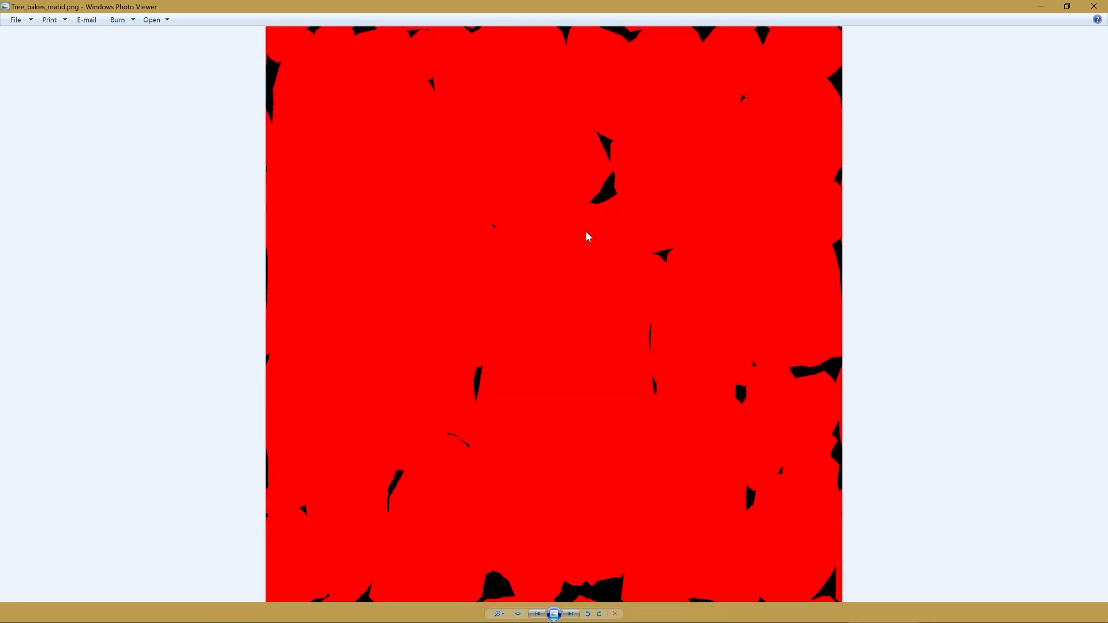
key("Right")
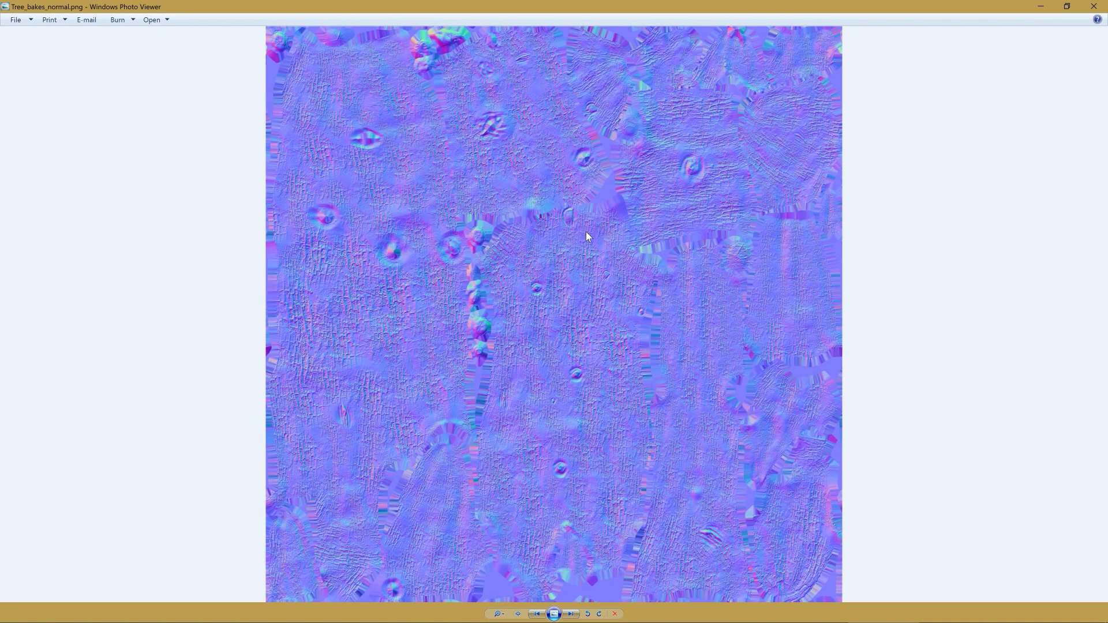
key("Right")
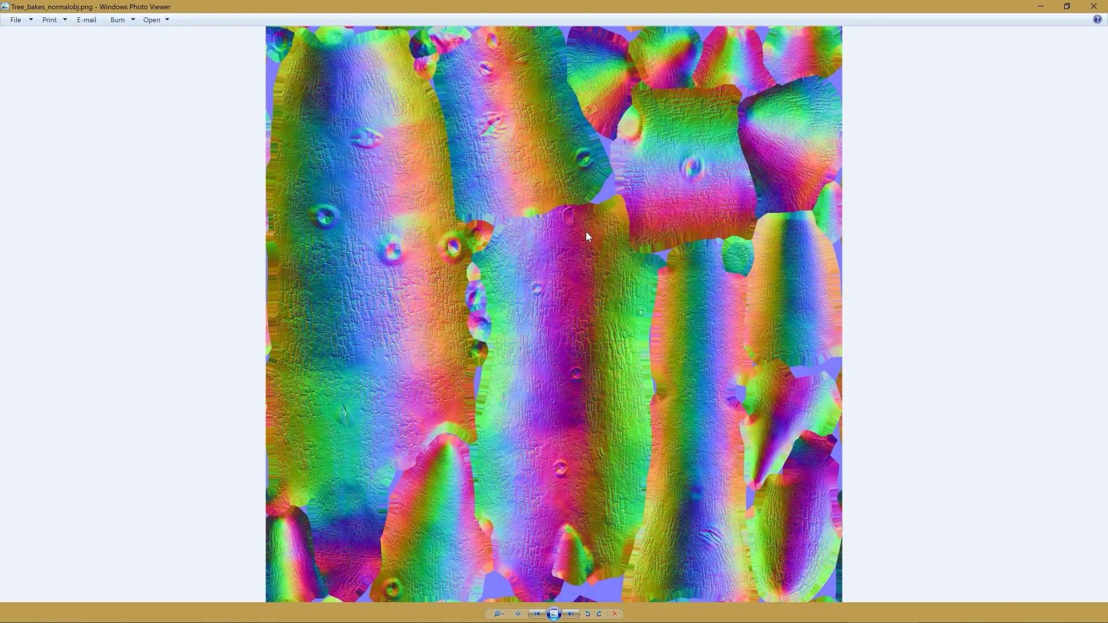
key("Right")
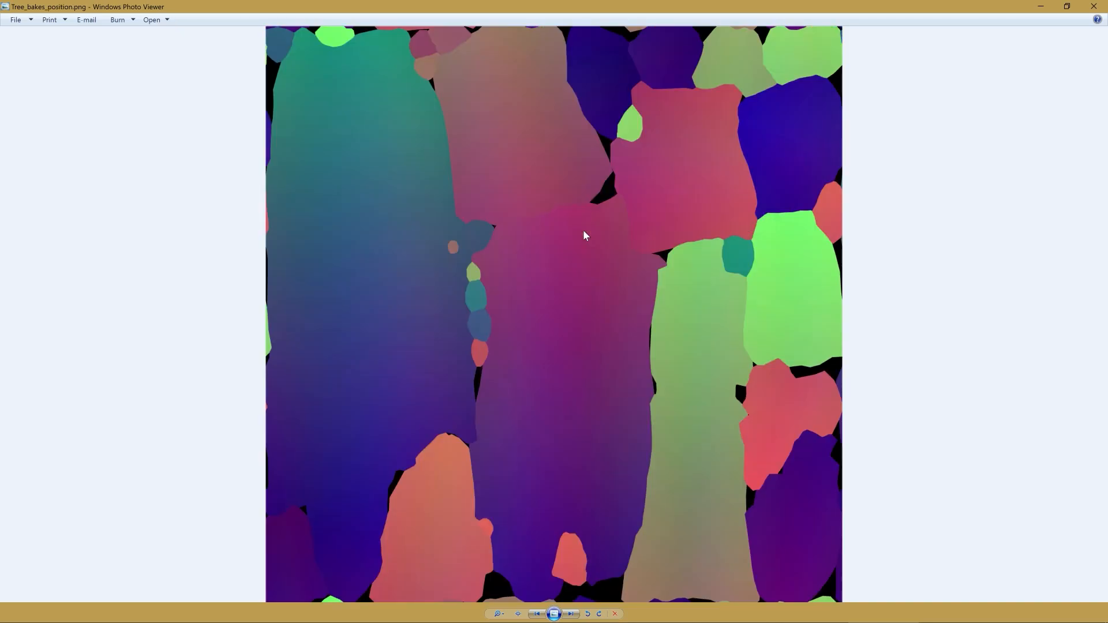
key("Right")
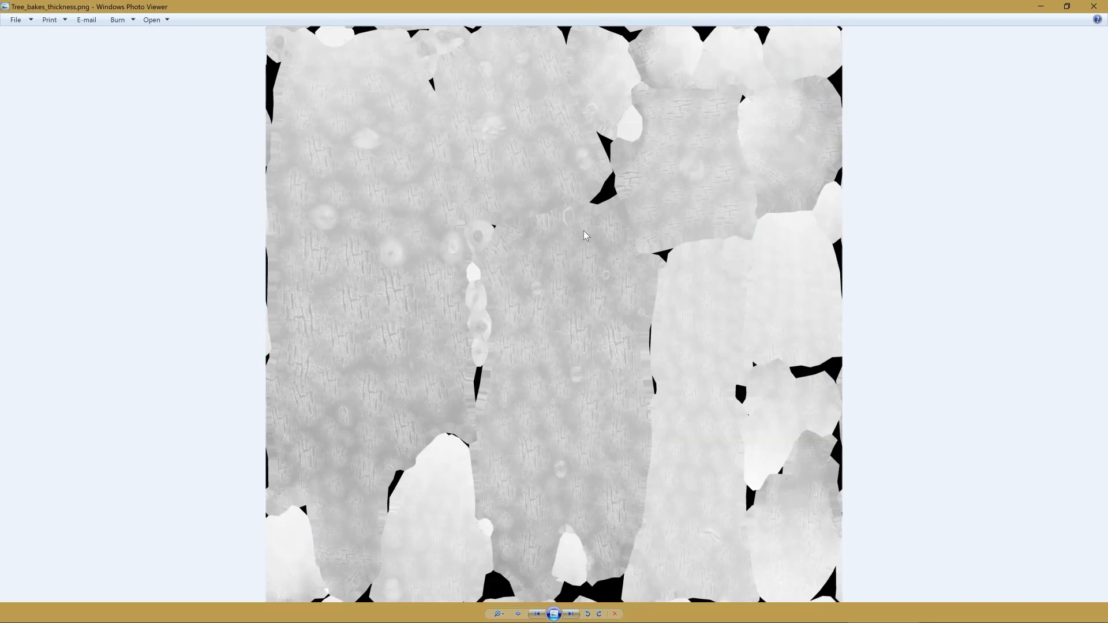
Step: Close the photo viewer and go up to the Painter folder in File Explorer
key("Right")
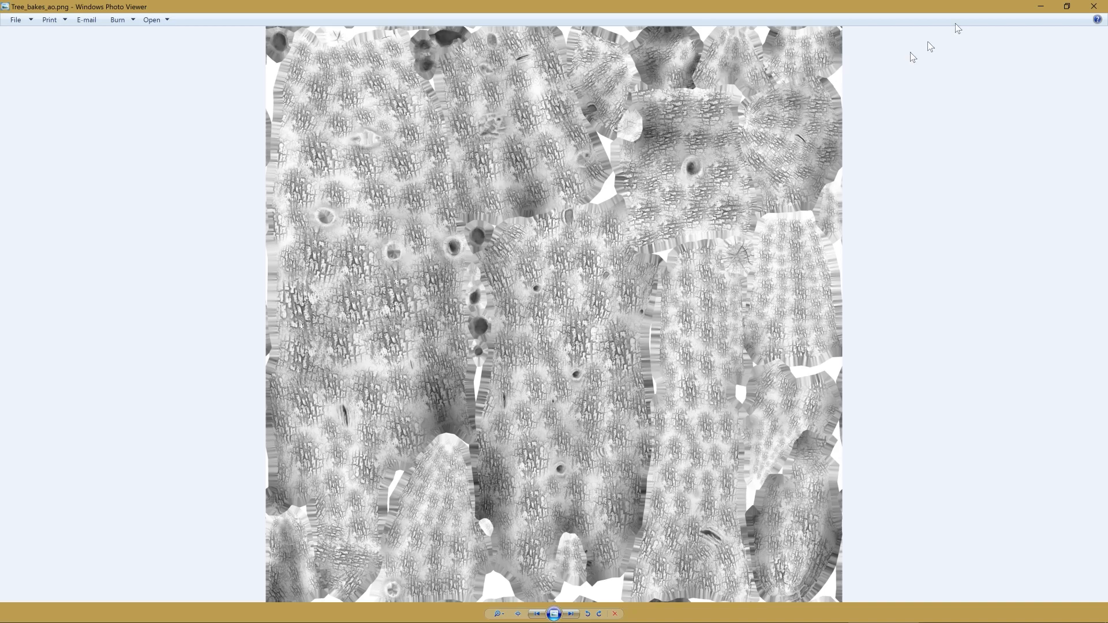
left_click(1094, 6)
left_click(607, 245)
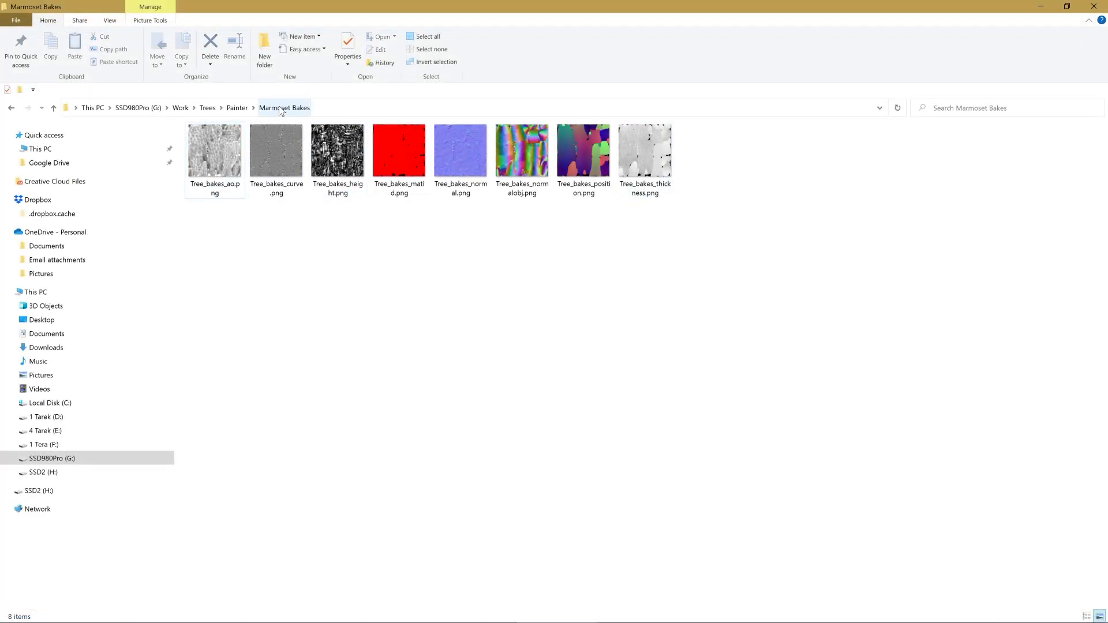
left_click(237, 108)
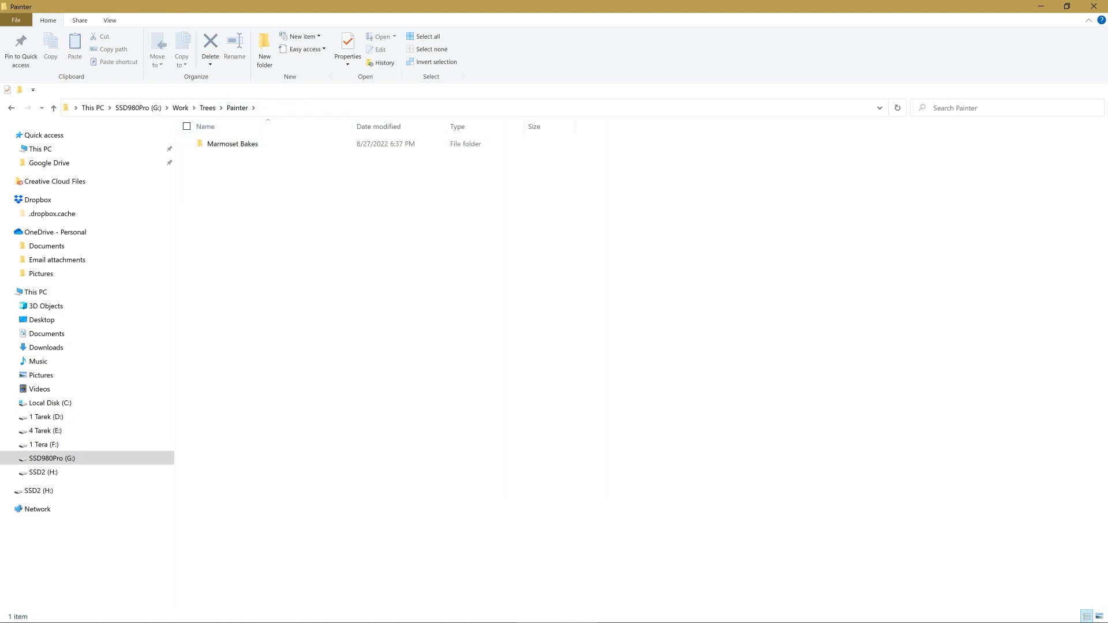
Step: Switch to Substance 3D Painter and start a new project with the DirectX normal map format
key("alt+Tab")
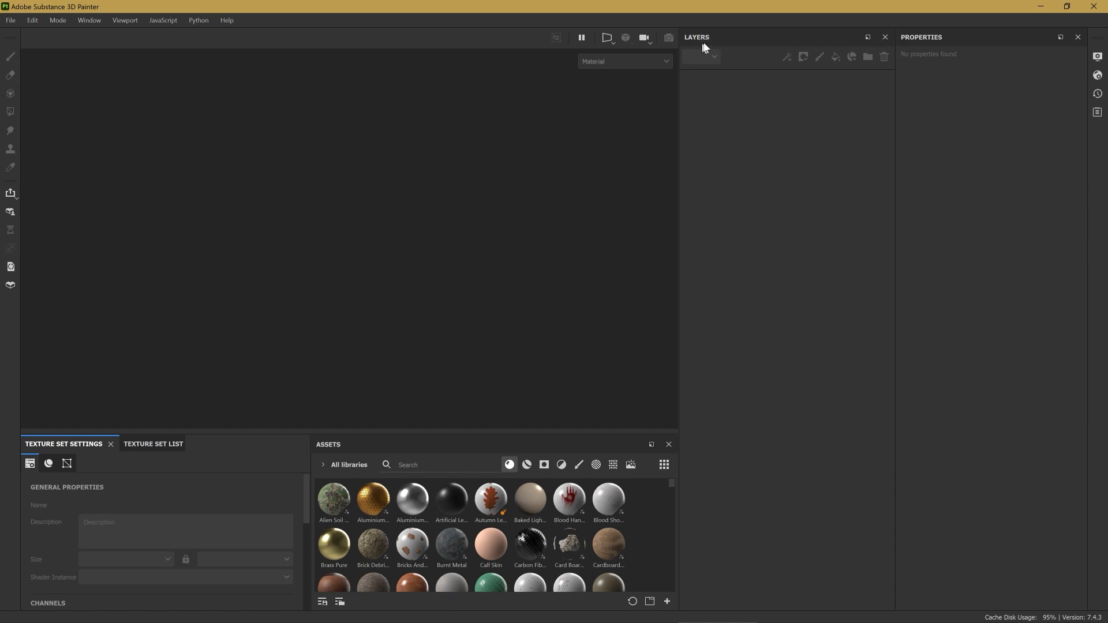
left_click_drag(702, 39, 702, 98)
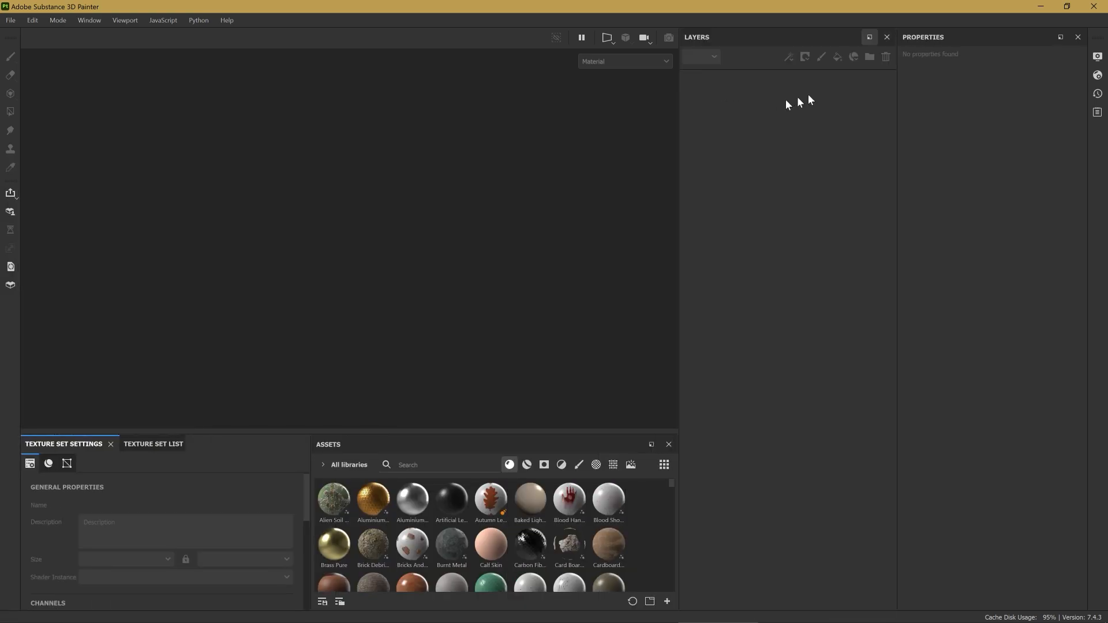
left_click(10, 20)
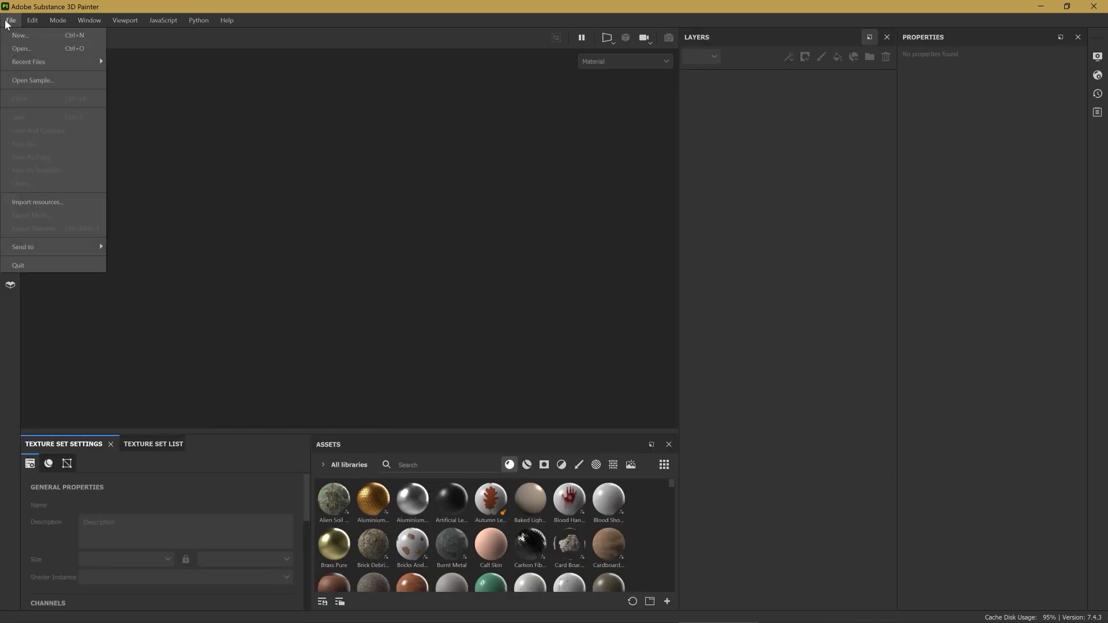
left_click(20, 35)
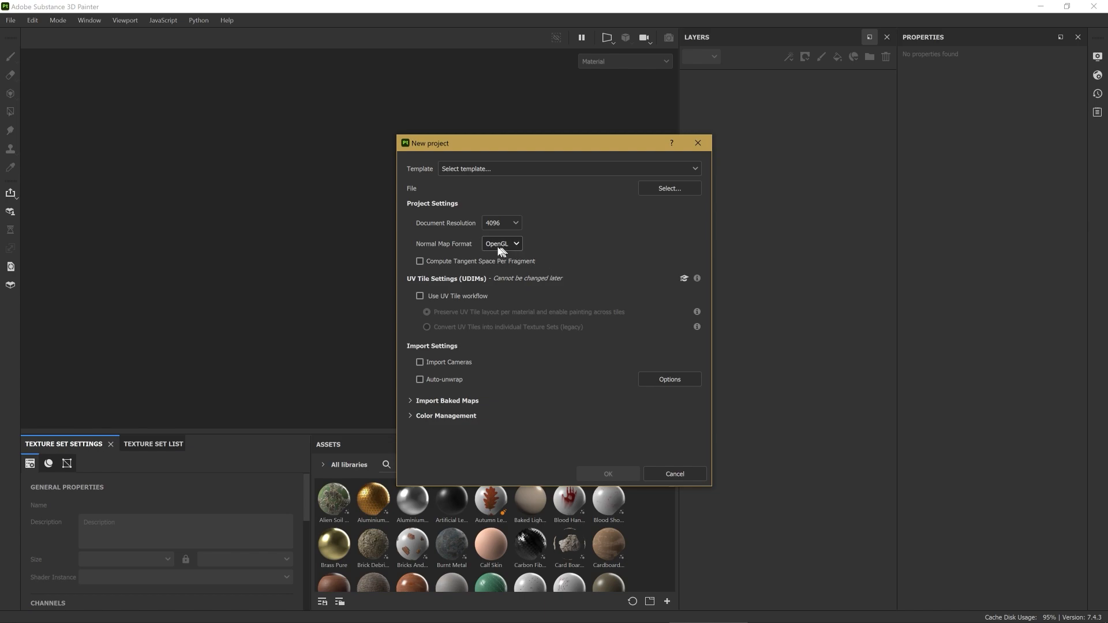
left_click_drag(499, 148, 426, 165)
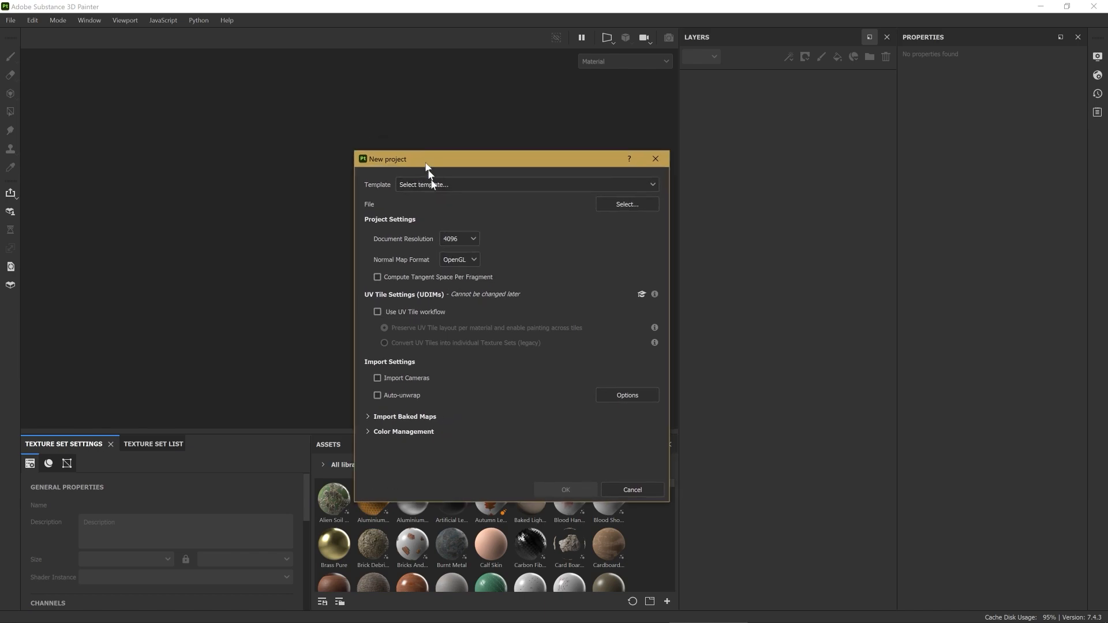
left_click(469, 259)
left_click(455, 276)
Step: Choose Tree01_LP.fbx from the Trees project's assets folder as the mesh and create the project
left_click(626, 205)
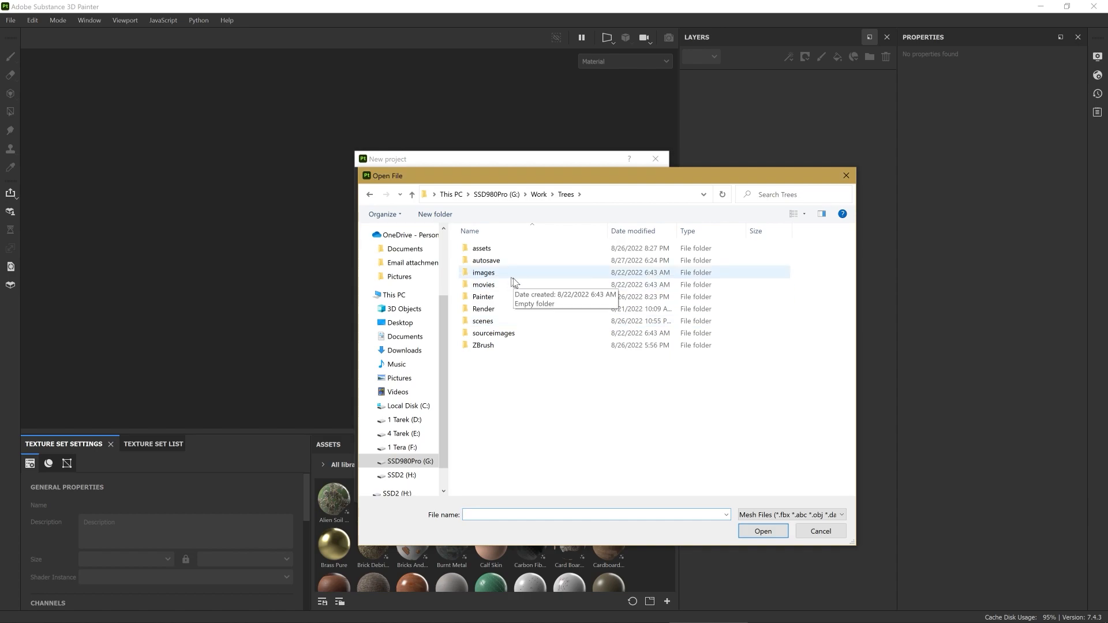
double_click(497, 297)
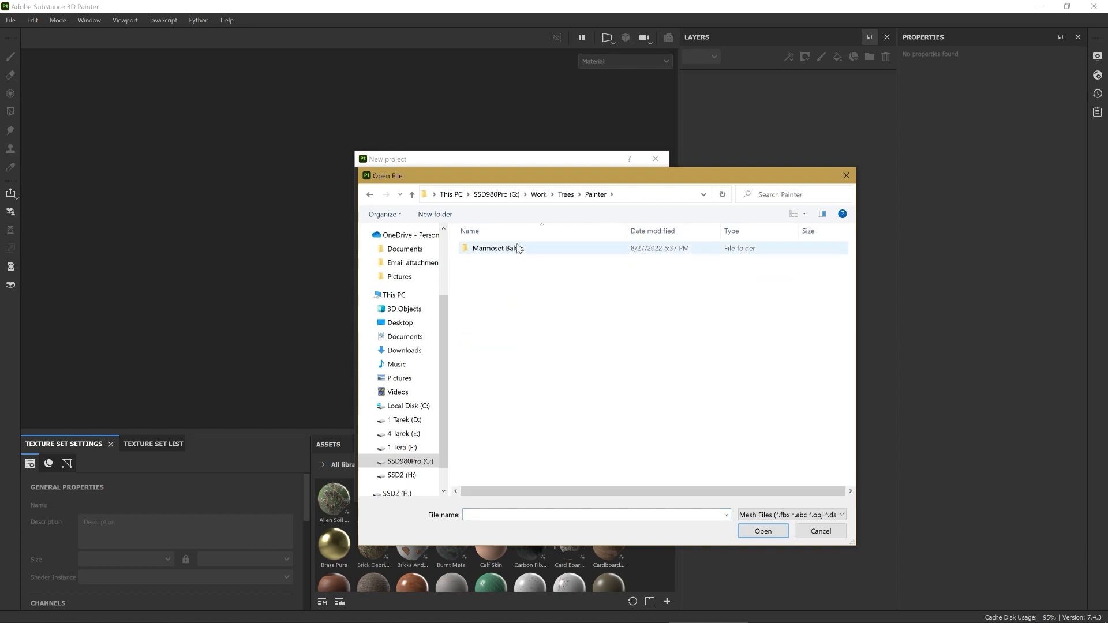
left_click(566, 194)
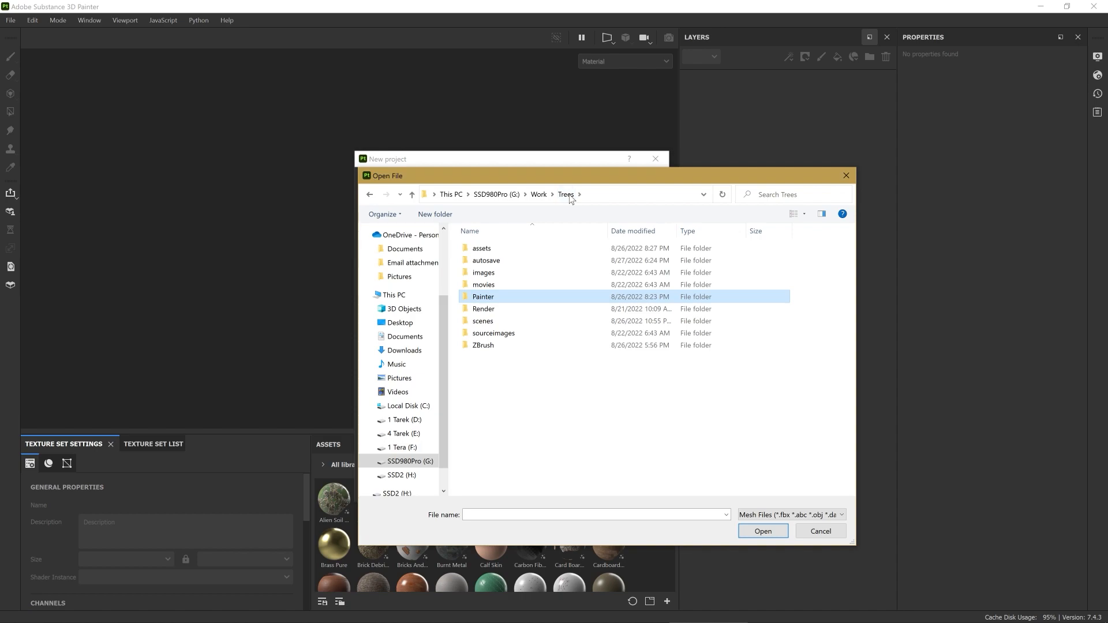
double_click(495, 249)
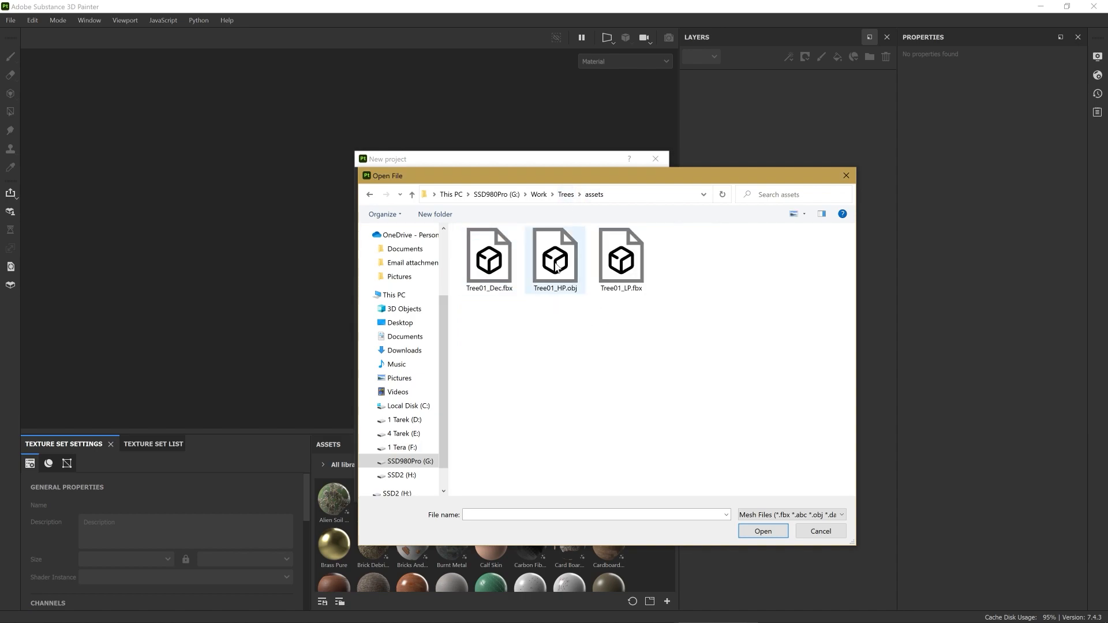
left_click(632, 276)
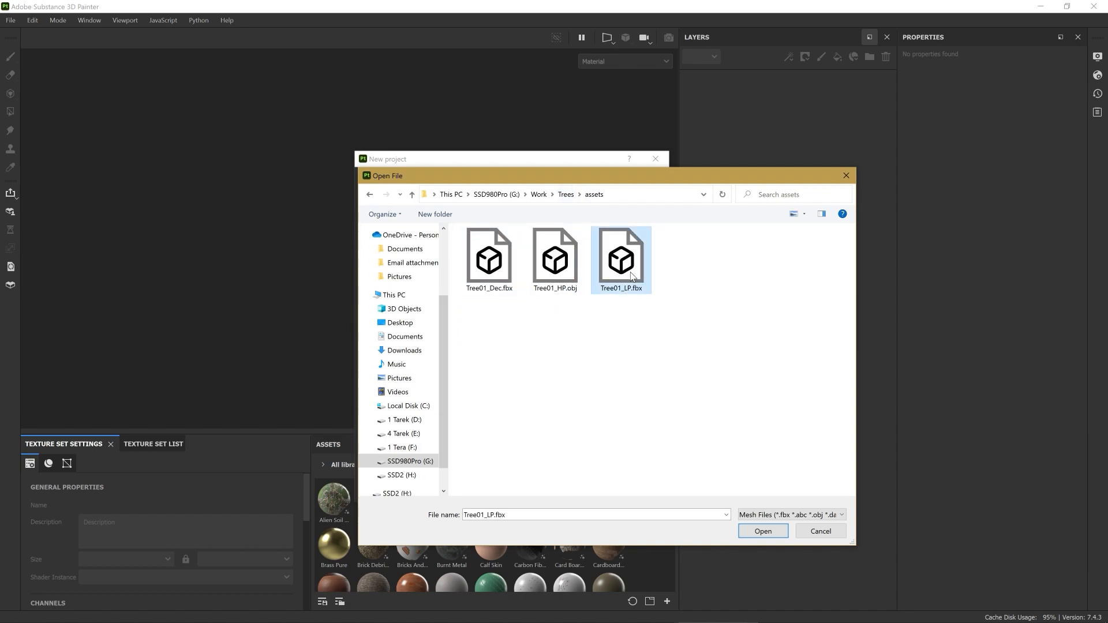
double_click(630, 278)
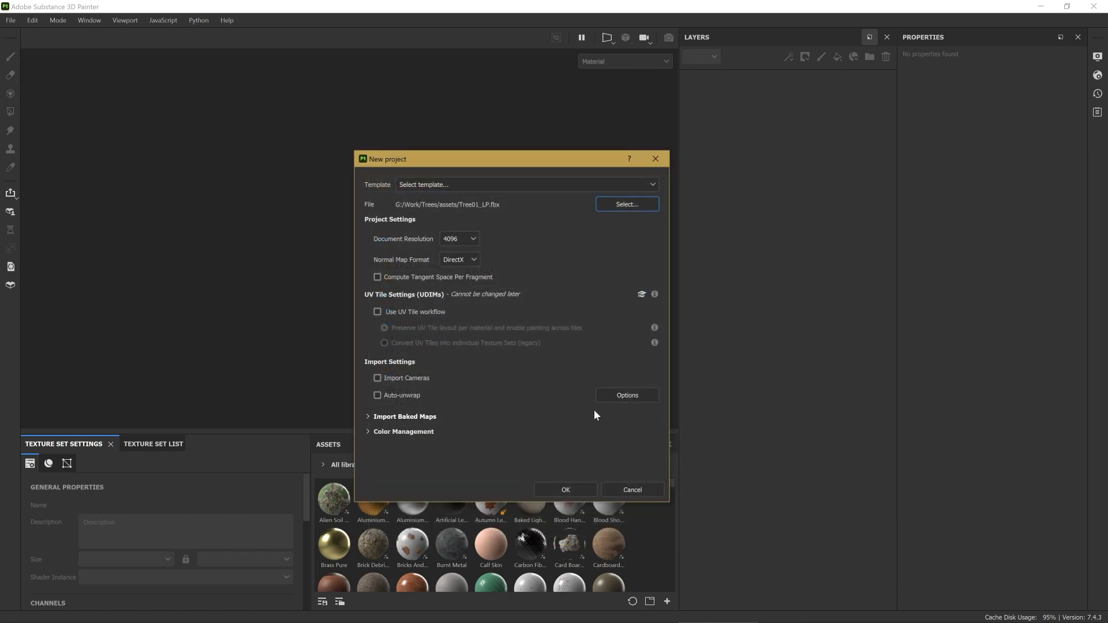
left_click(568, 489)
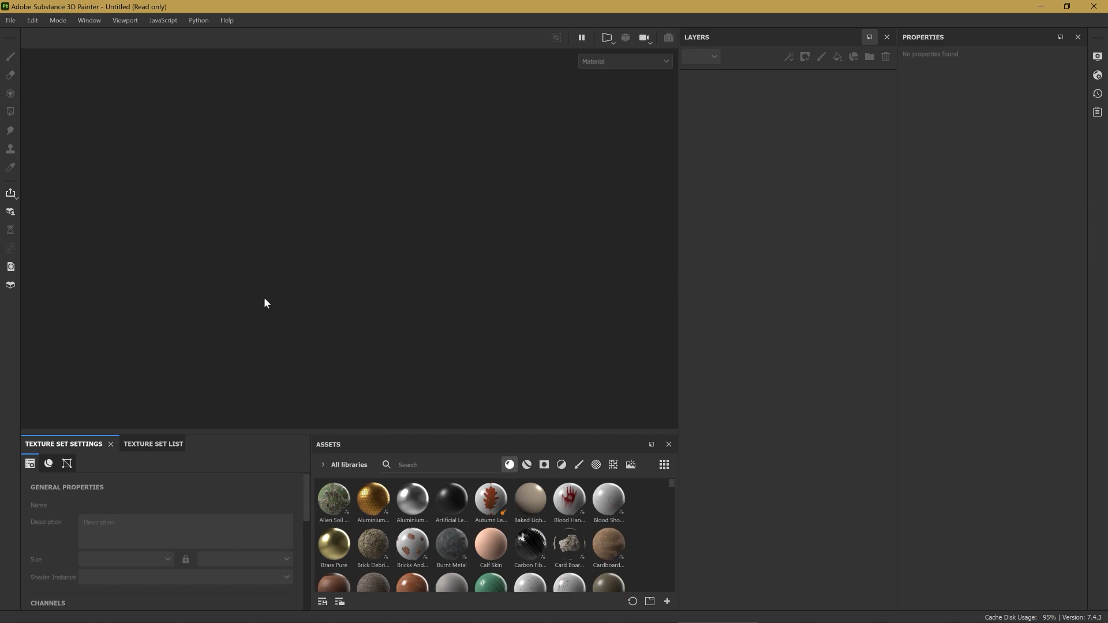
Step: Enlarge the texture set settings area and add an Ambient occlusion channel to the texture set
mouse_move(341, 332)
left_mouse_down("alt")
mouse_move(371, 329)
mouse_move(308, 329)
mouse_move(323, 380)
left_mouse_up("alt")
key("alt")
left_click_drag(412, 330, 432, 329, "alt")
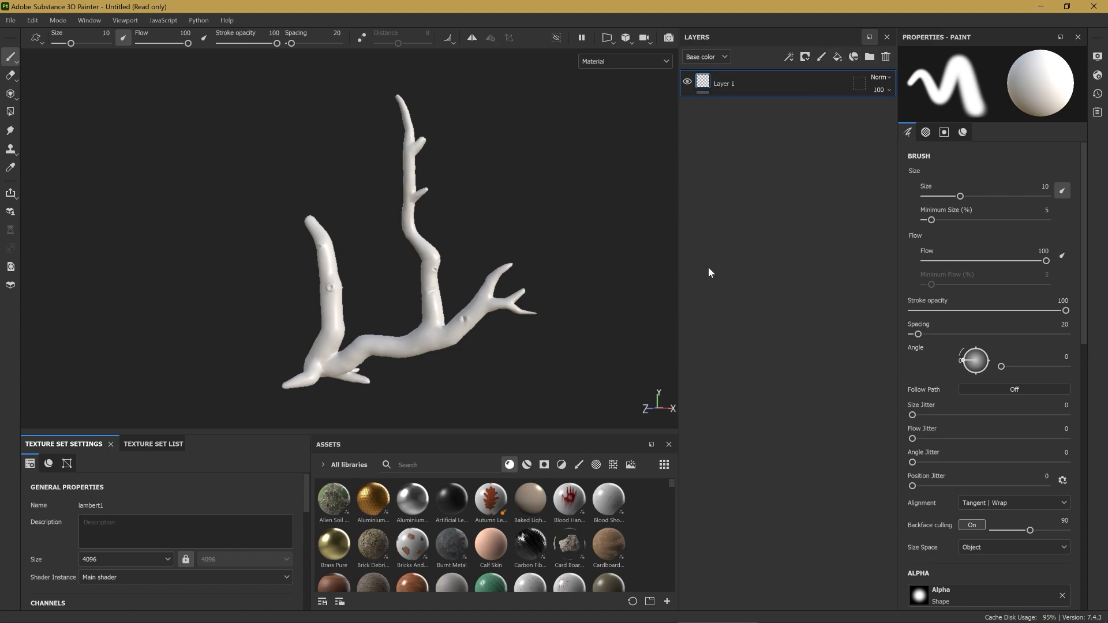
left_click_drag(206, 434, 210, 389)
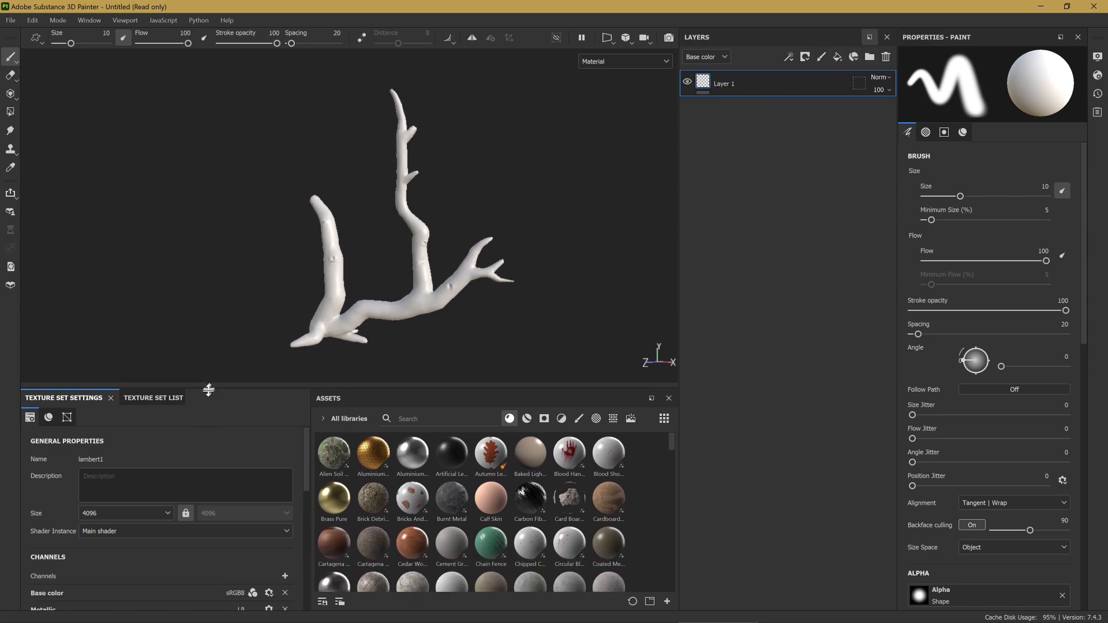
scroll(173, 507, "down", 3)
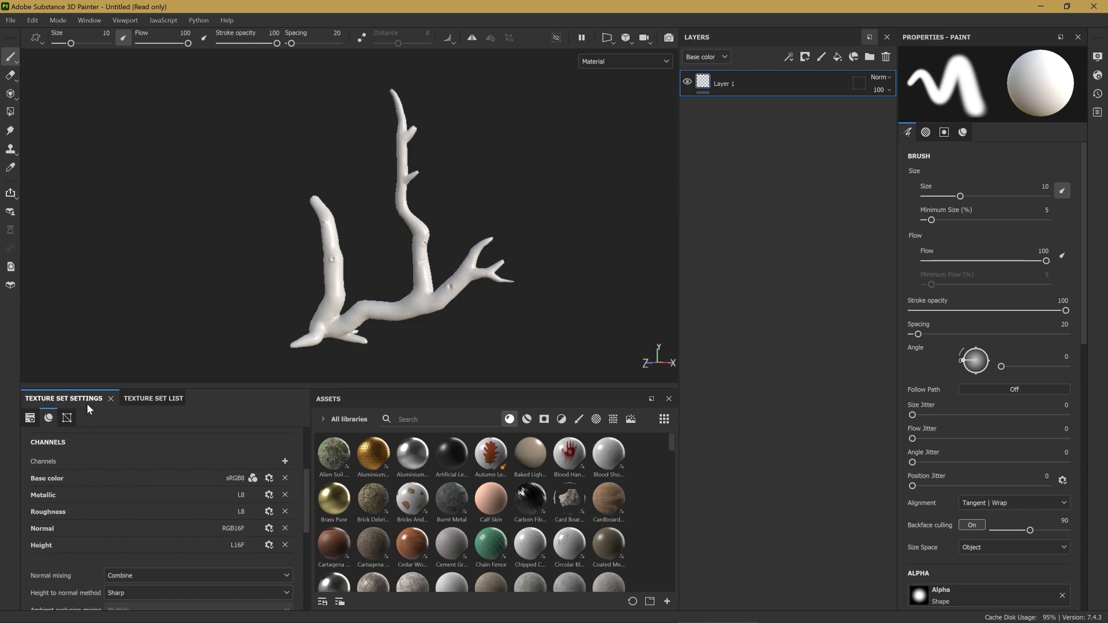
left_click(285, 461)
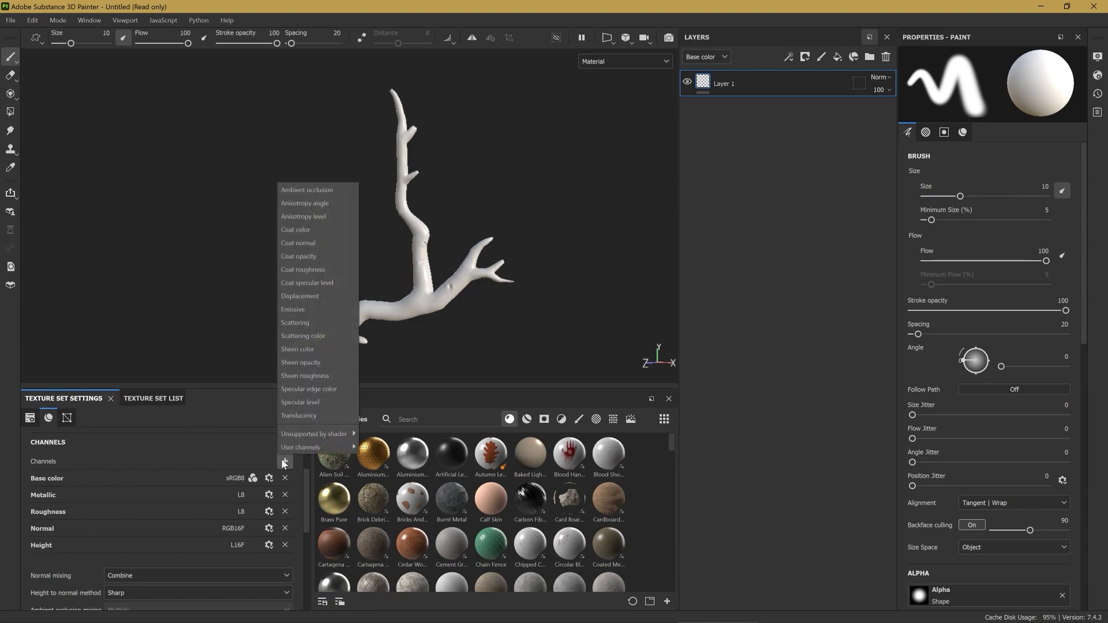
left_click(308, 190)
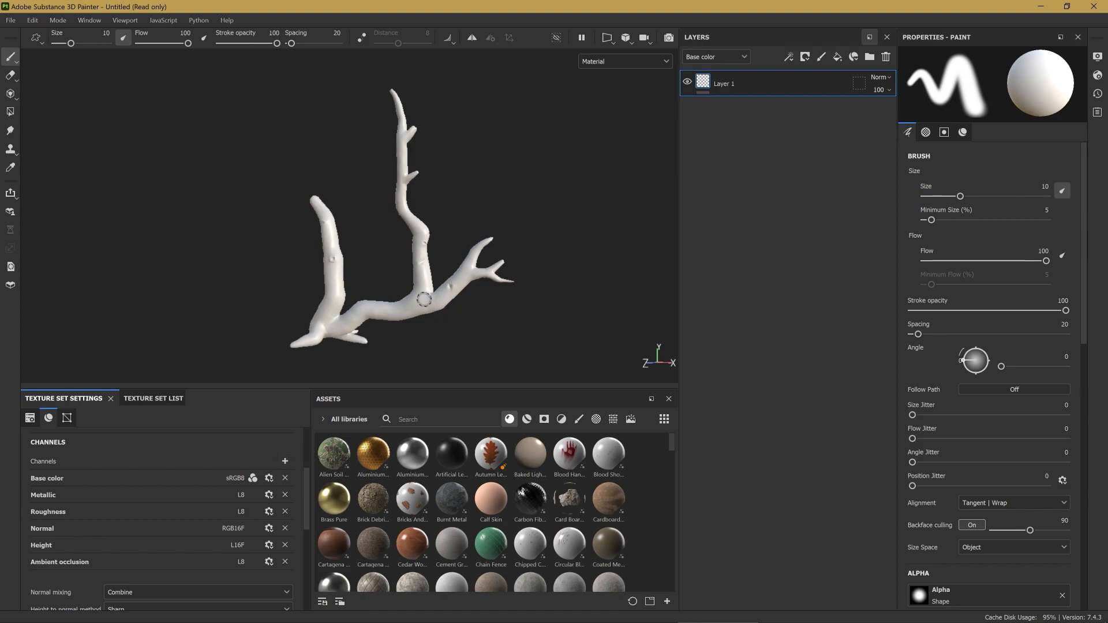
Step: Review the remaining channel options, the display settings, and the shader settings with their list of available shaders
middle_click_drag(418, 259, 408, 273)
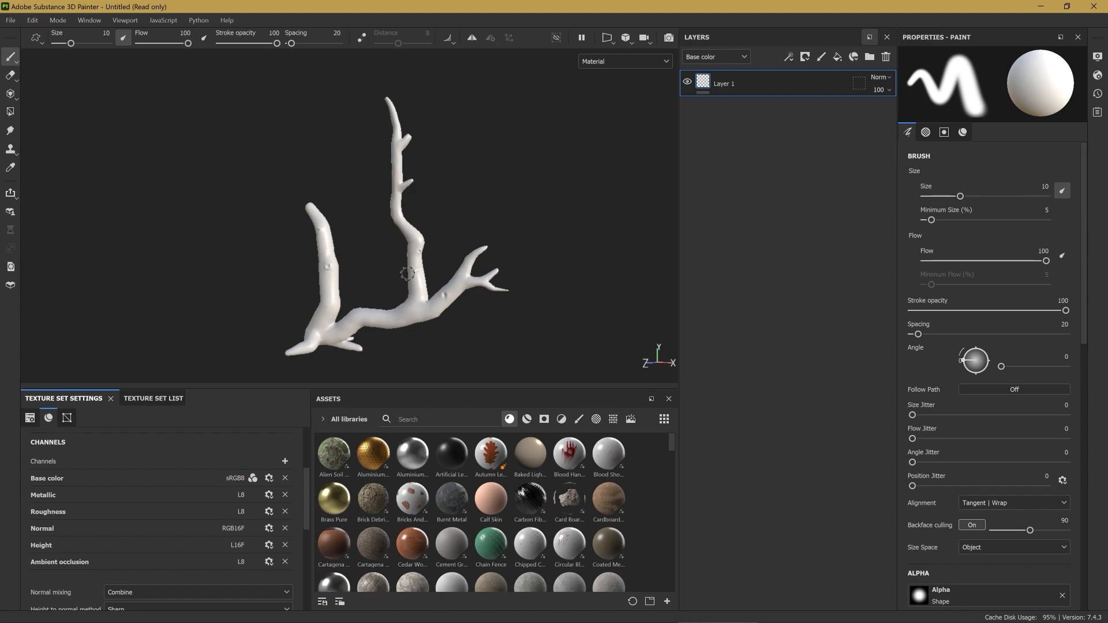
left_click(285, 461)
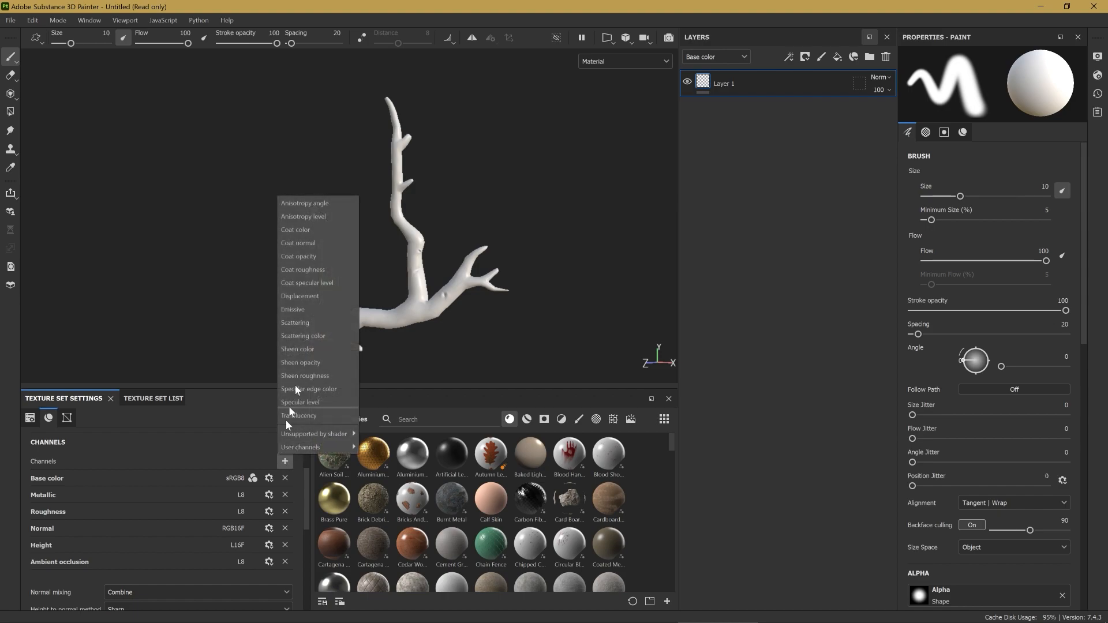
left_click(252, 422)
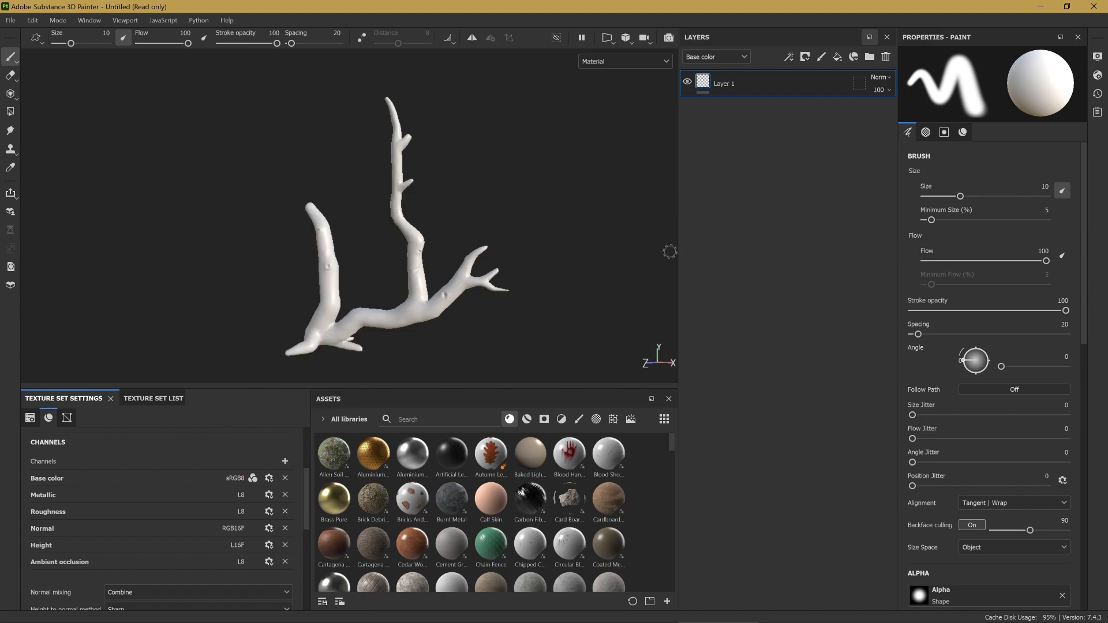
left_click(1097, 57)
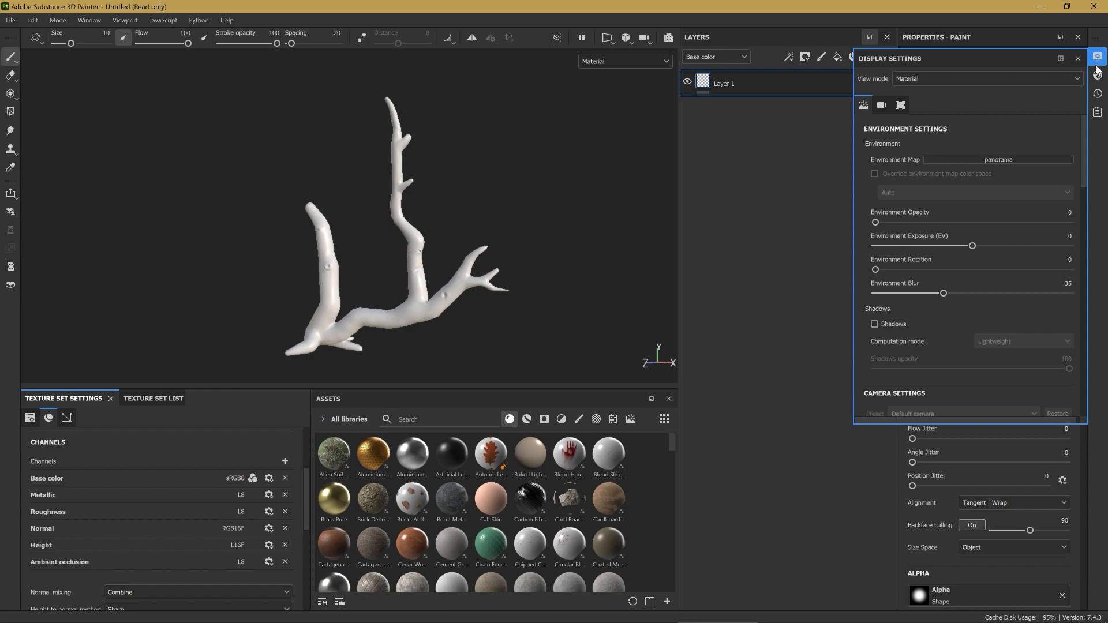
left_click(1098, 76)
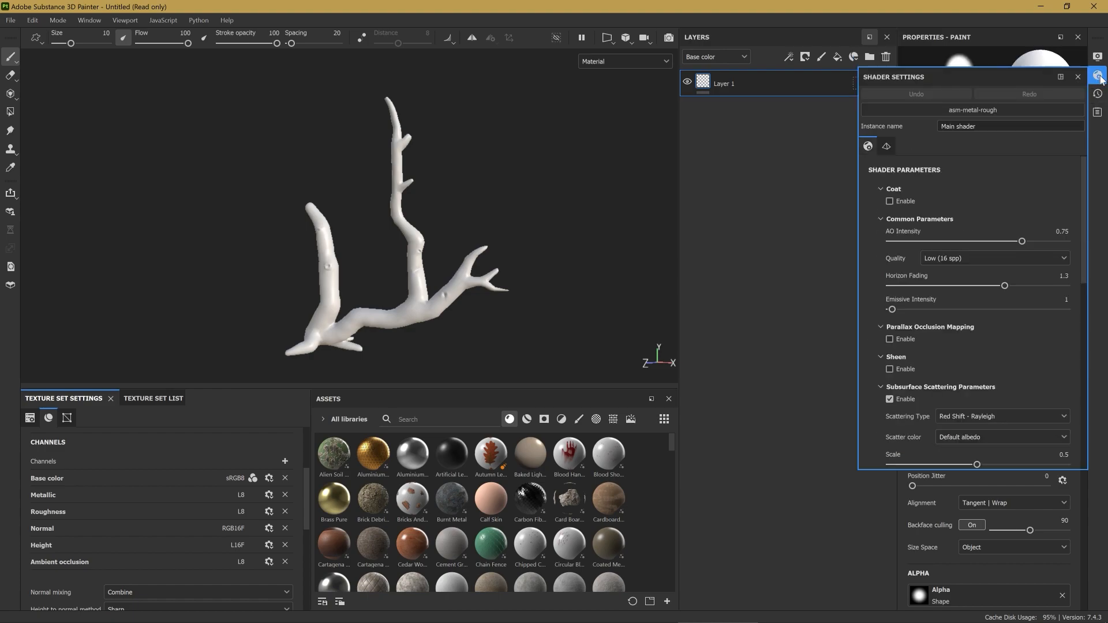
left_click(1022, 107)
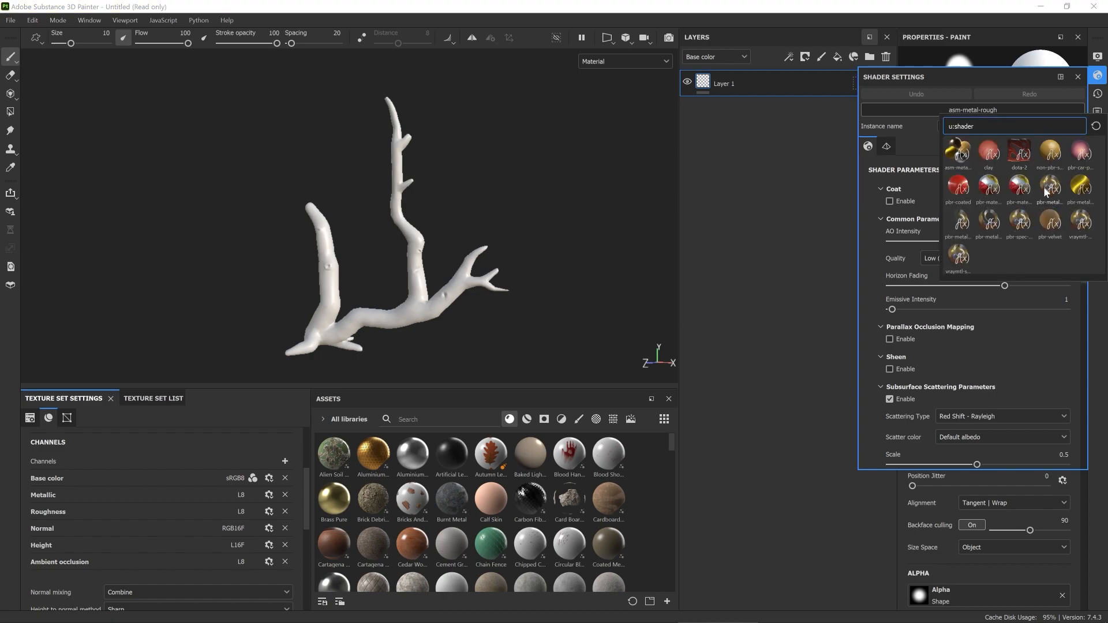
mouse_move(1048, 199)
left_click(1050, 179)
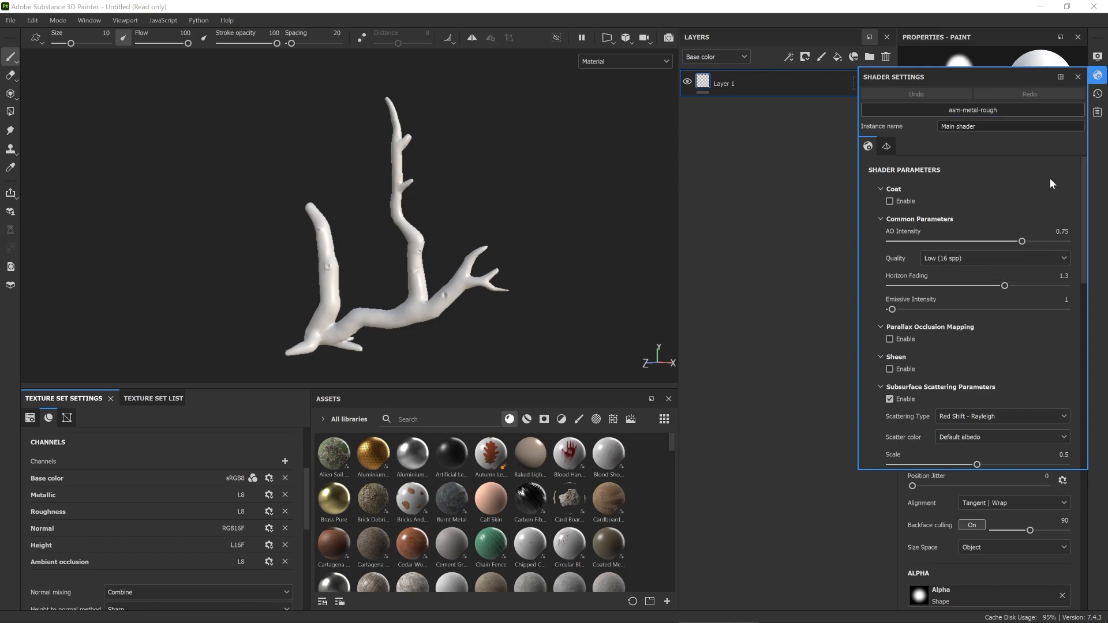
left_click(1096, 77)
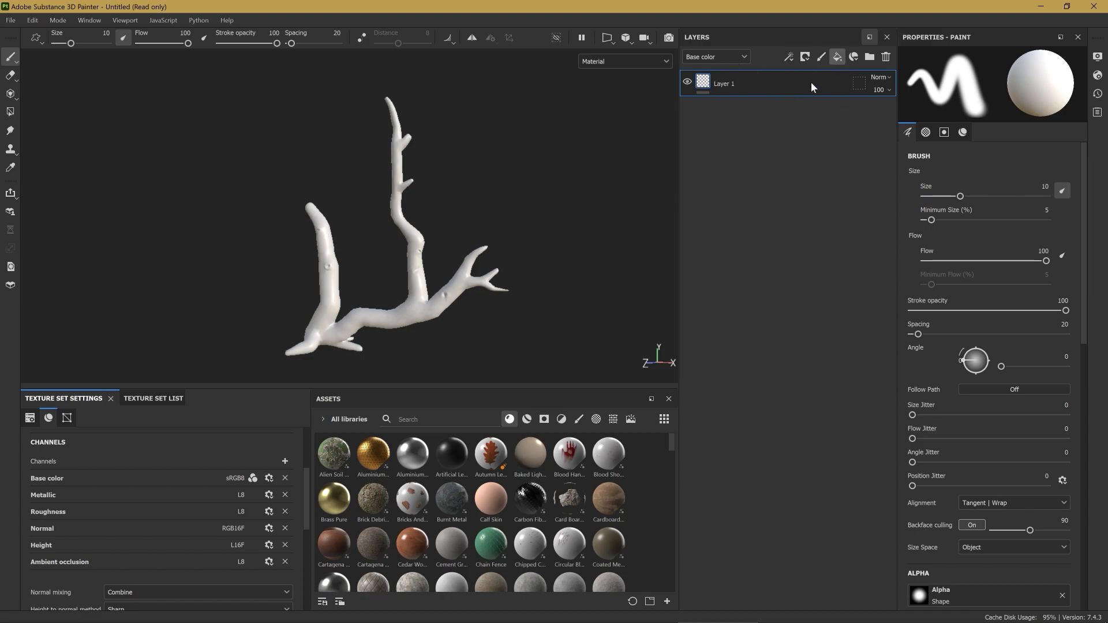
Step: Replace Layer 1 with a fill layer named Background
left_click(737, 106)
key("Delete")
double_click(736, 83)
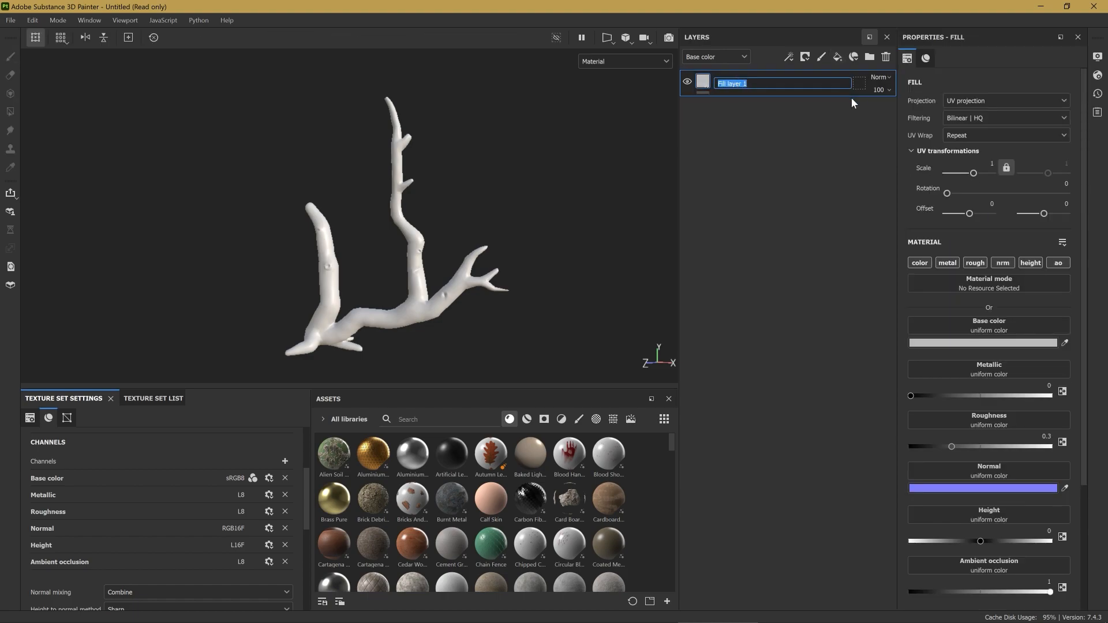
type("Background")
key("Return")
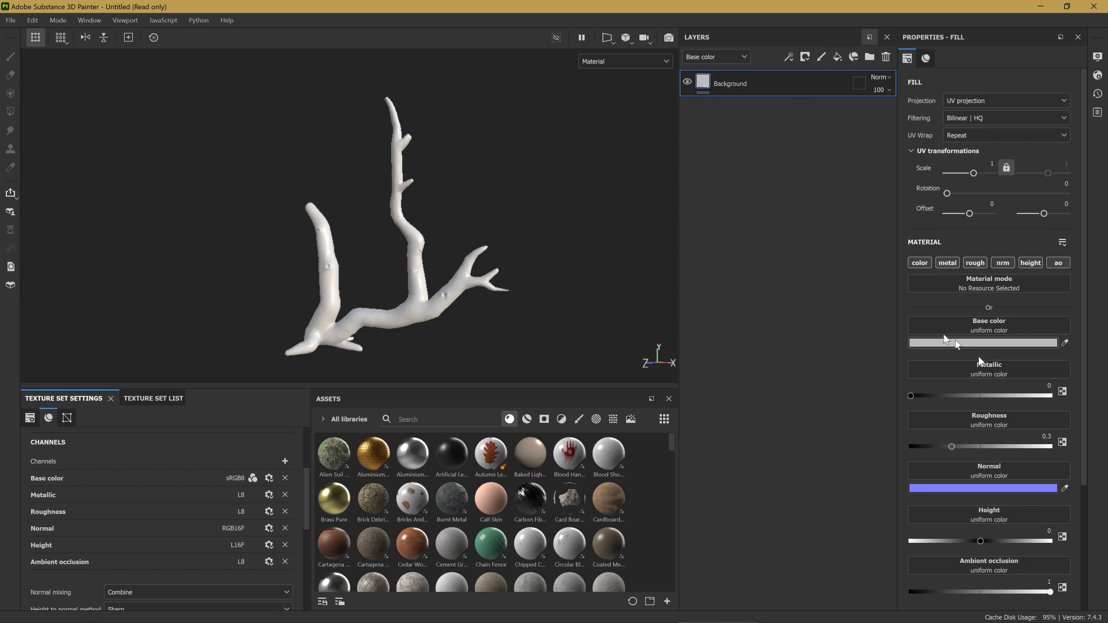
scroll(969, 353, "down", 3)
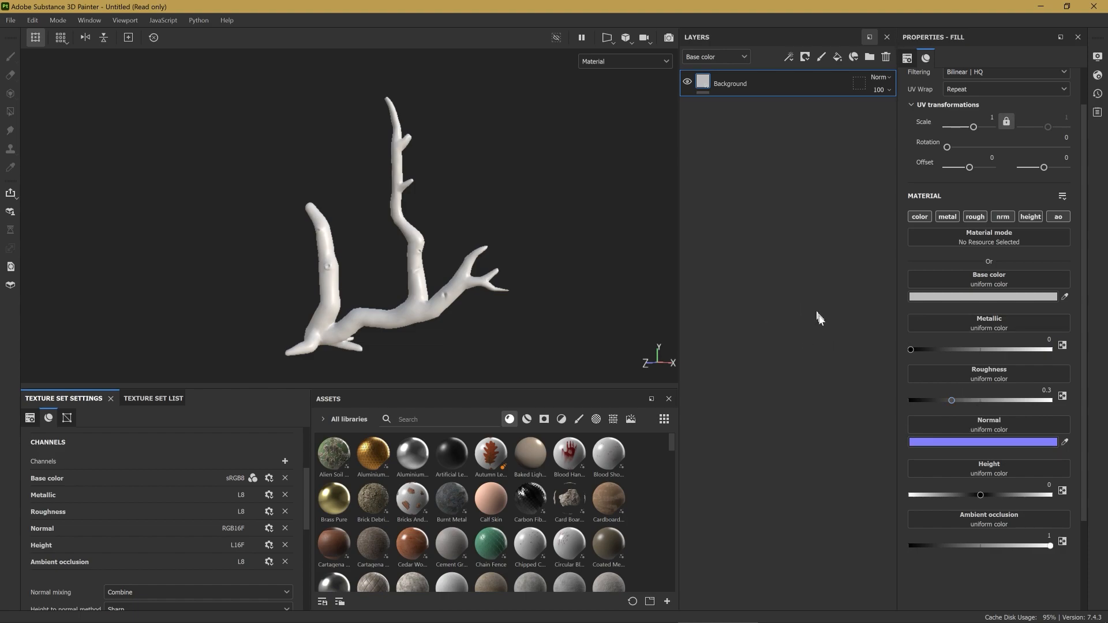
Step: Start baking the mesh maps for the texture set and set the bake output size to 4096
left_click_drag(497, 317, 484, 298, "alt")
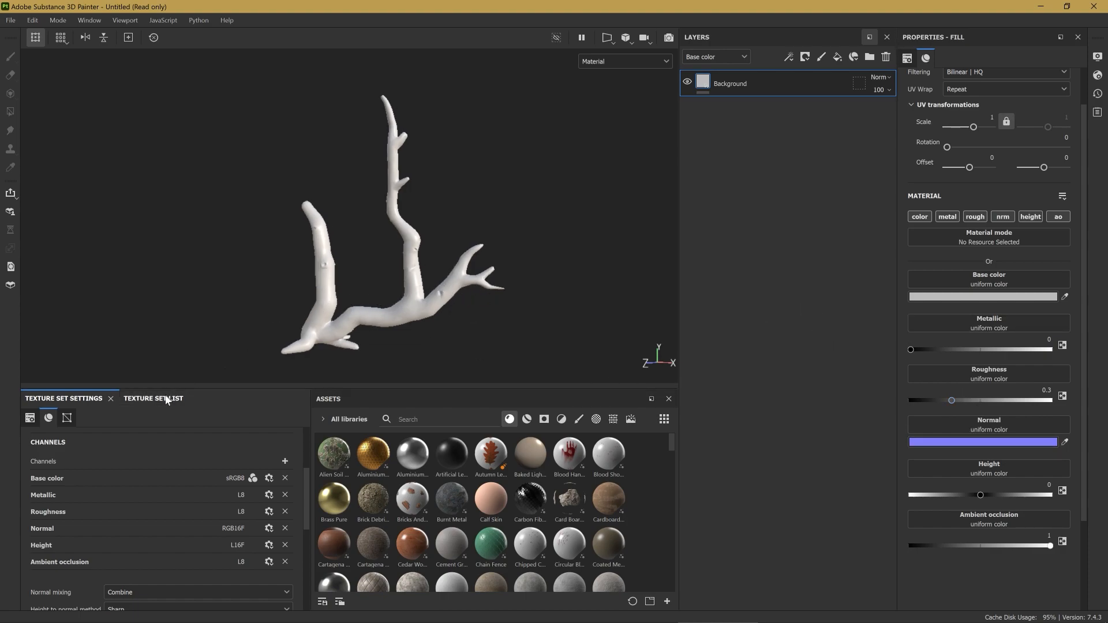
scroll(166, 446, "down", 3)
scroll(153, 437, "down", 3)
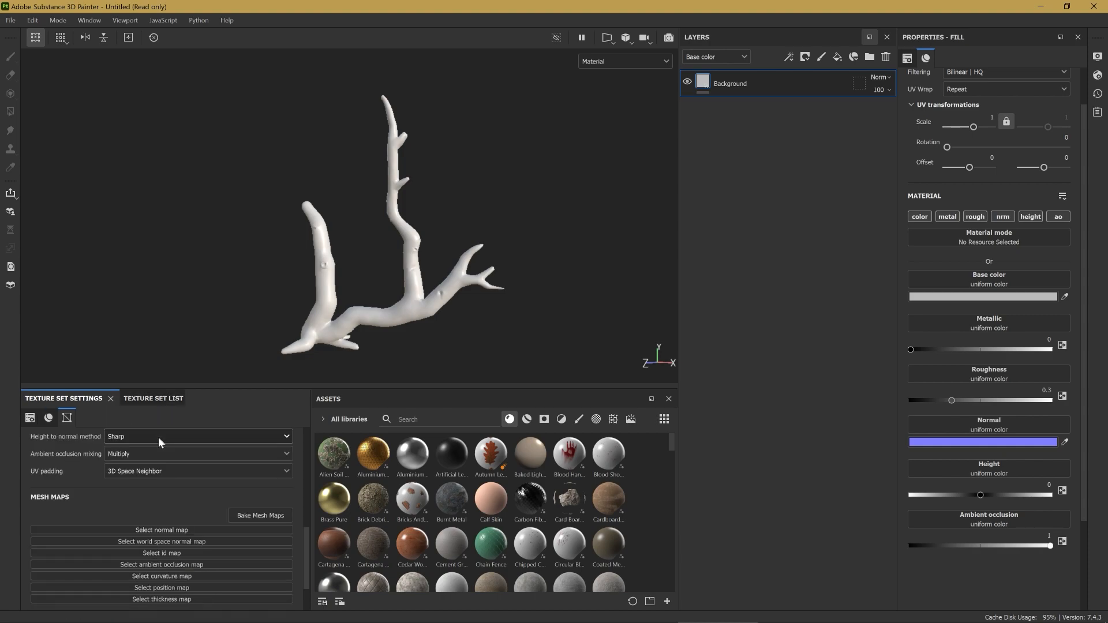
left_click(265, 515)
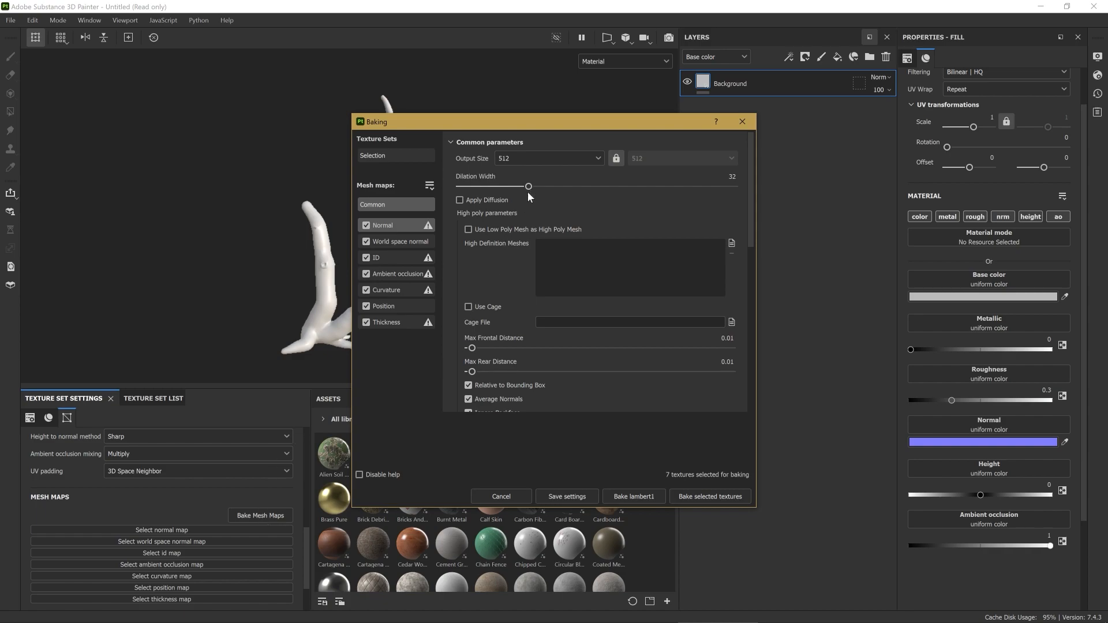
left_click(562, 159)
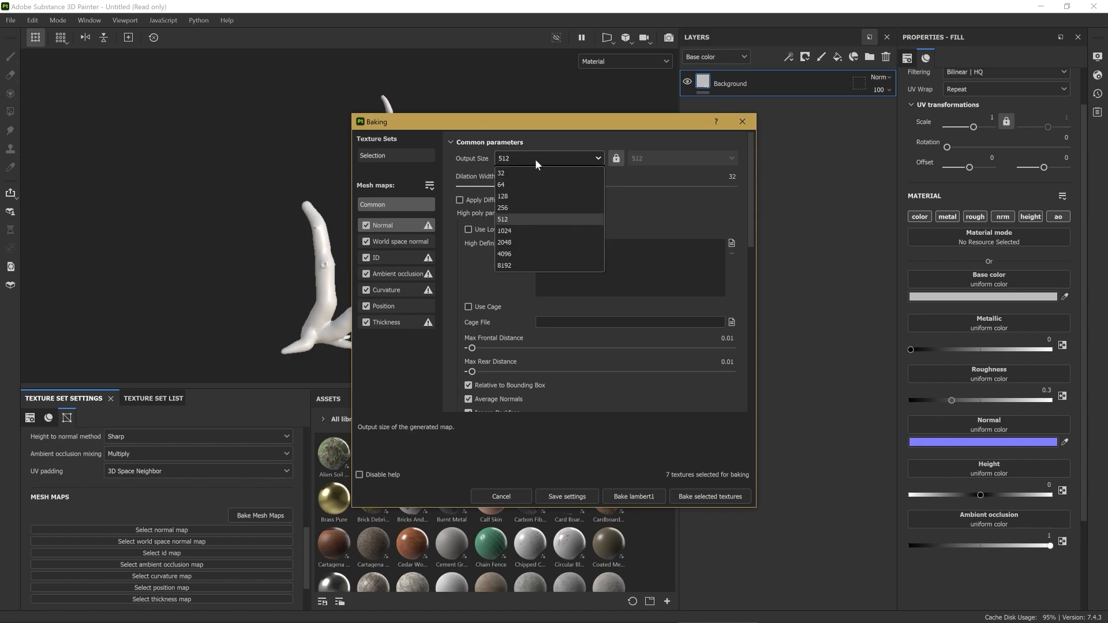
left_click(512, 251)
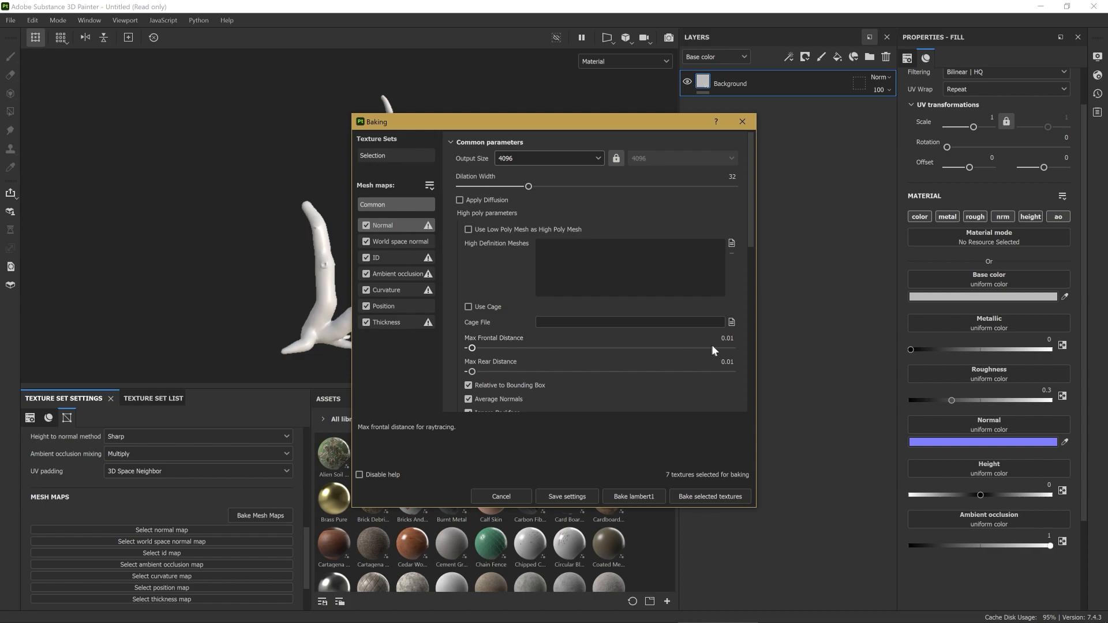
Step: Set the bake's Max Frontal Distance and Max Rear Distance to 0.25
left_click(727, 338)
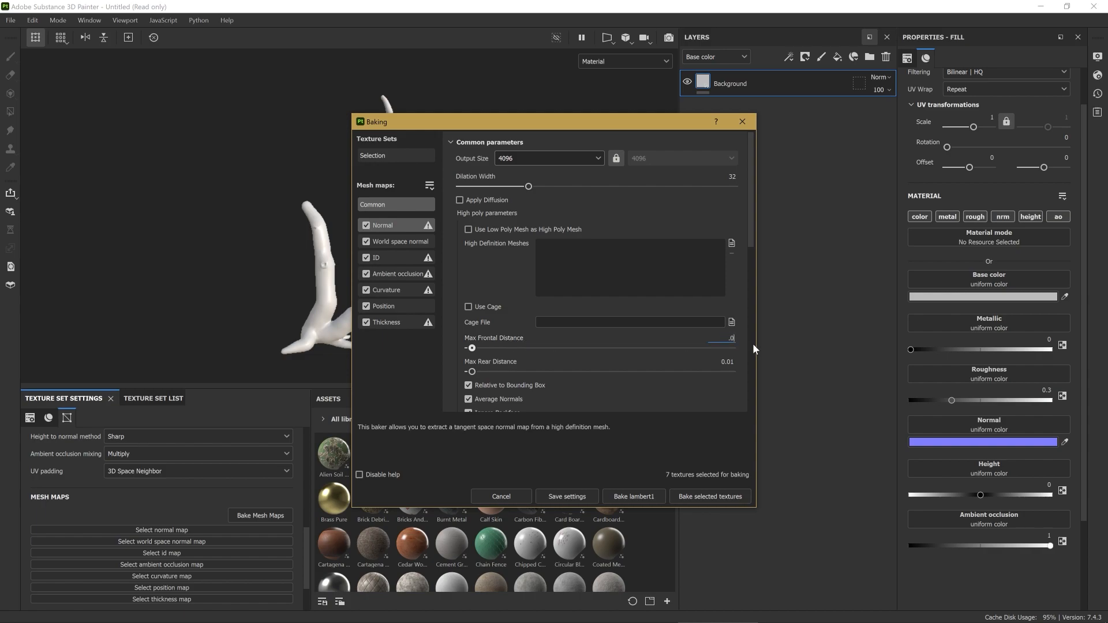
key("Tab")
type("0.25")
key("Return")
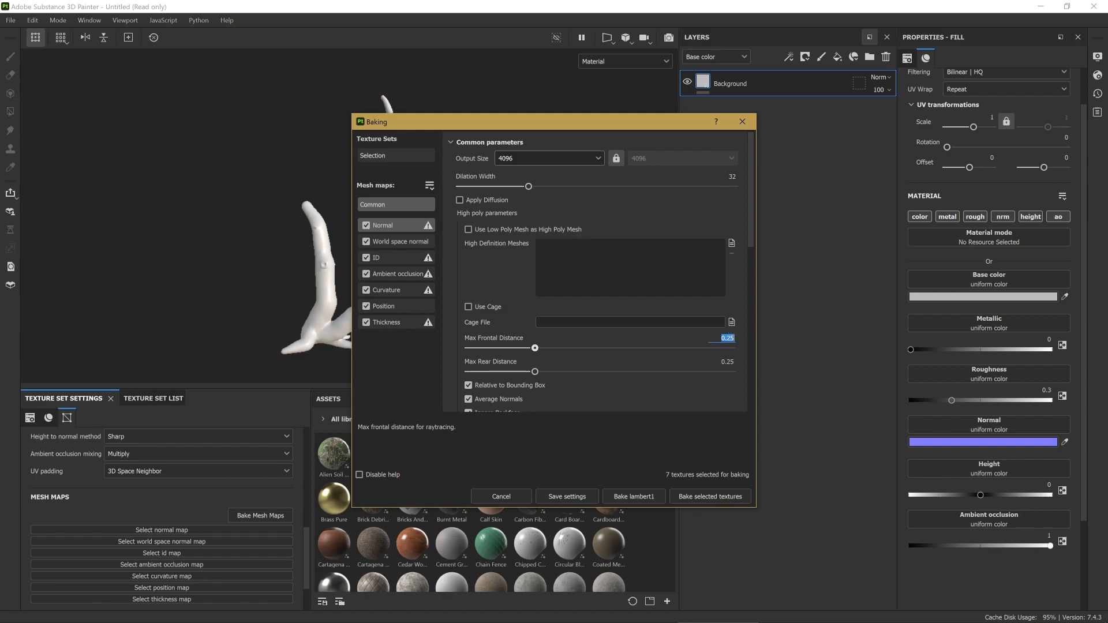
Step: Set the bake's Max Frontal Distance and Max Rear Distance to 0.025
left_click(726, 338)
type("0.025")
key("Tab")
left_click(726, 361)
type("0")
key("Return")
scroll(594, 347, "down", 3)
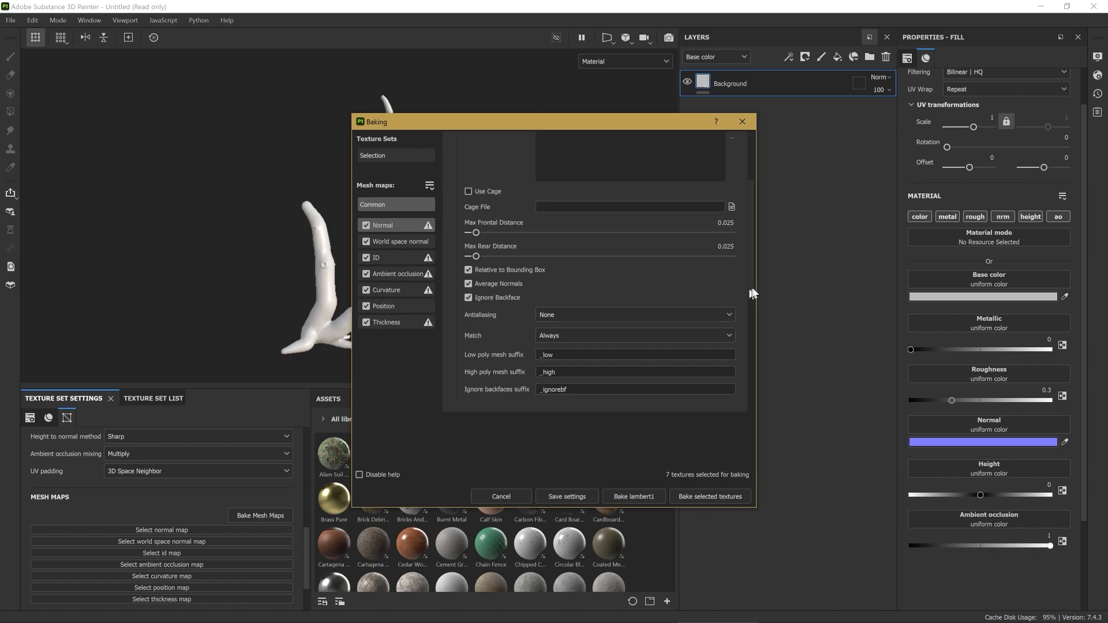
Step: Load Tree01_HP.obj from the Trees project's assets folder as the high definition mesh for the bake
left_click_drag(750, 286, 754, 226)
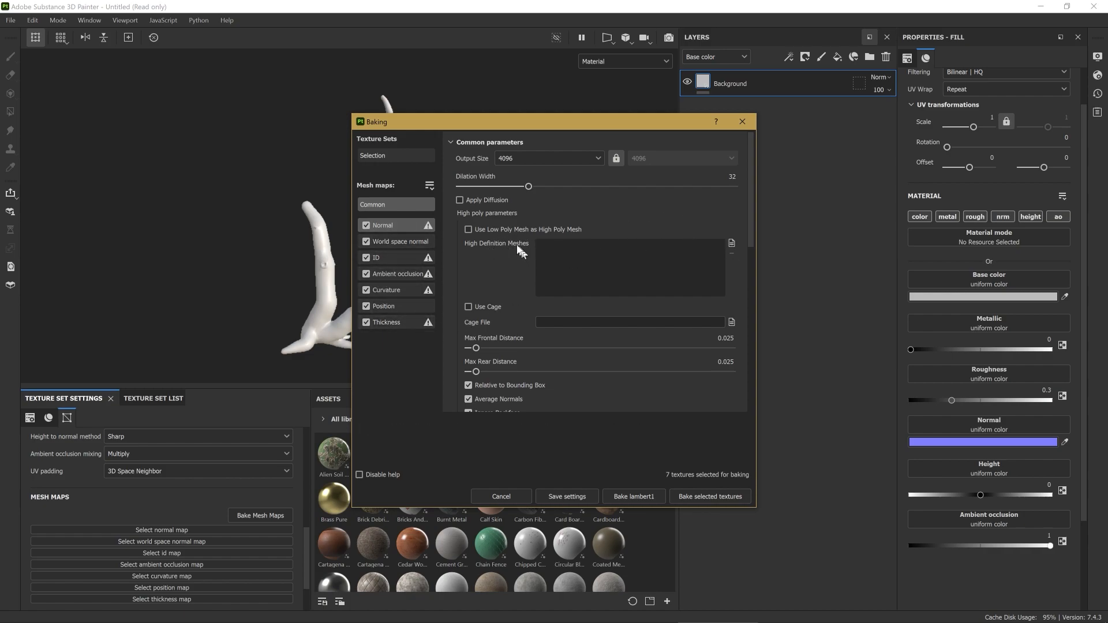
left_click(731, 243)
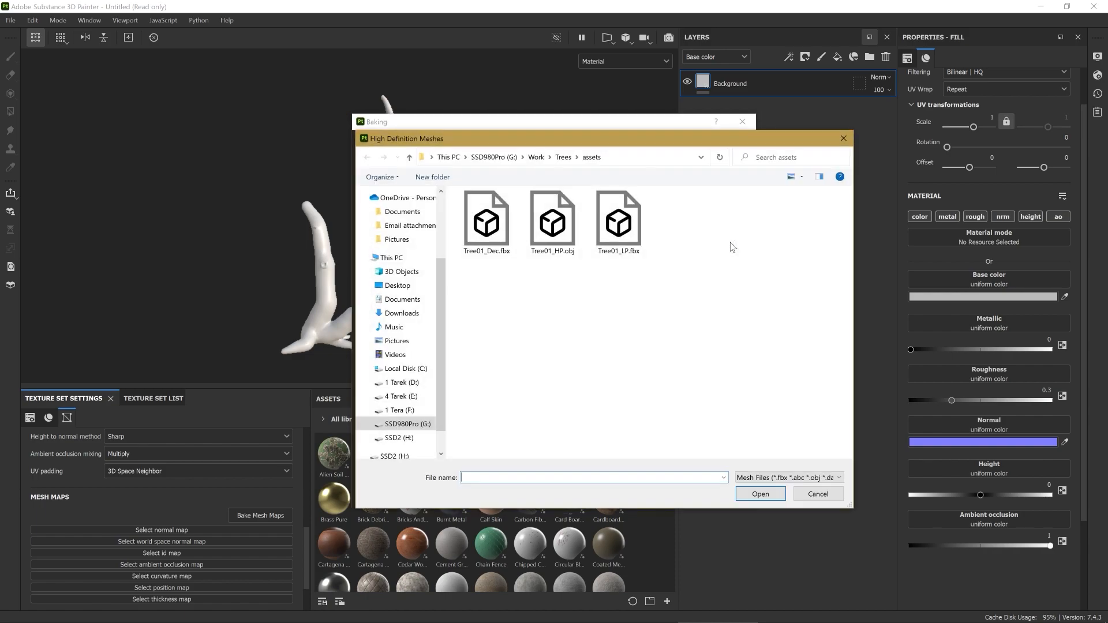
double_click(552, 225)
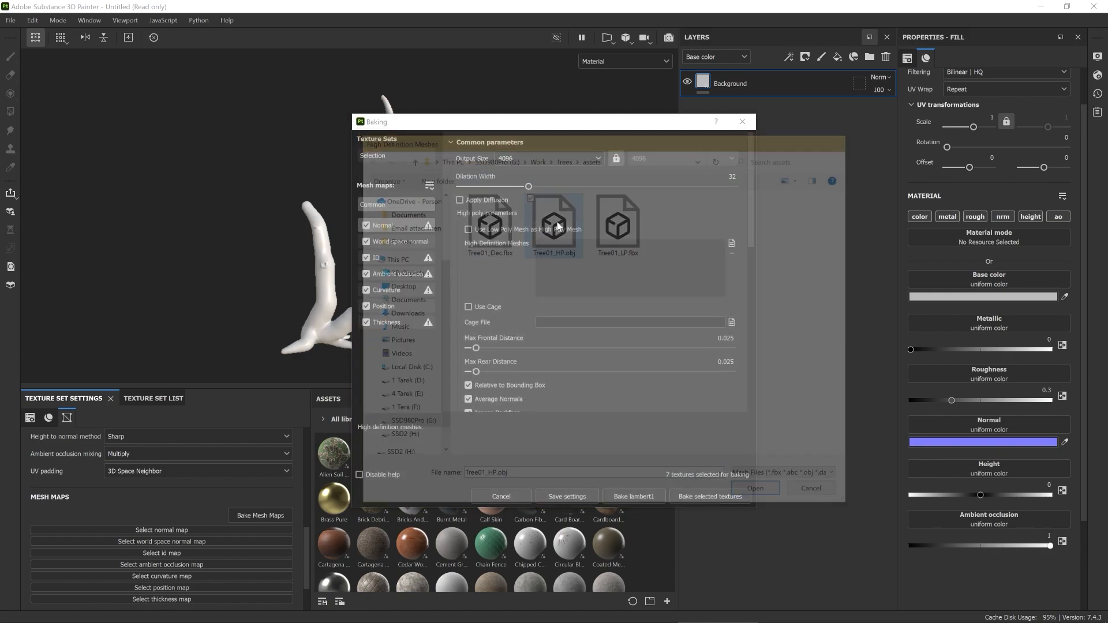
Step: Set the bake's antialiasing to Subsampling 8x8
left_click_drag(746, 233, 748, 290)
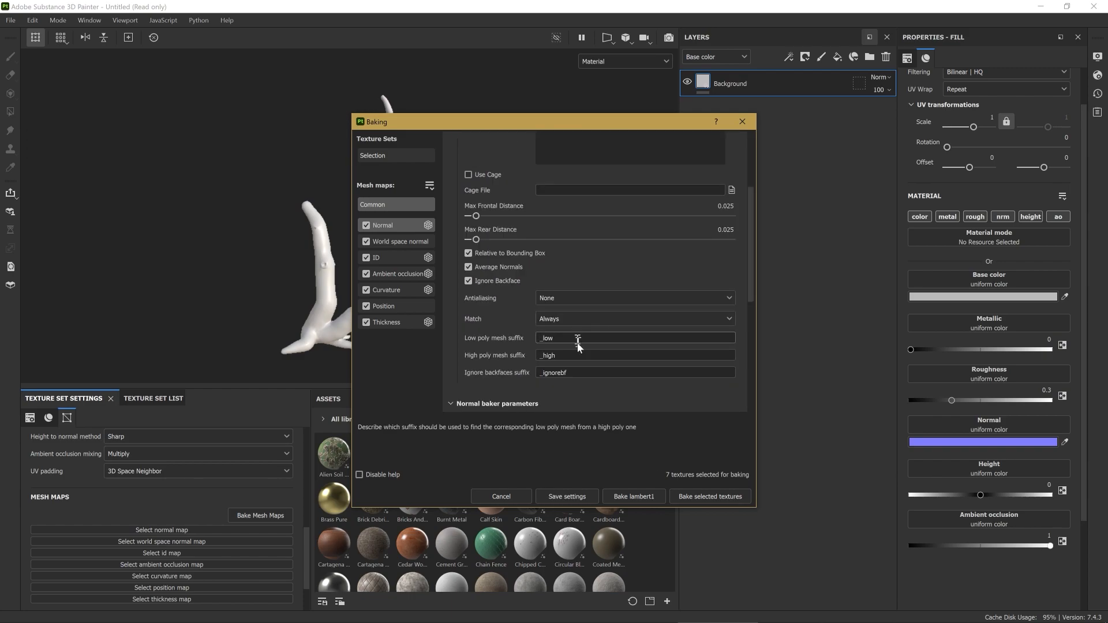
left_click(549, 296)
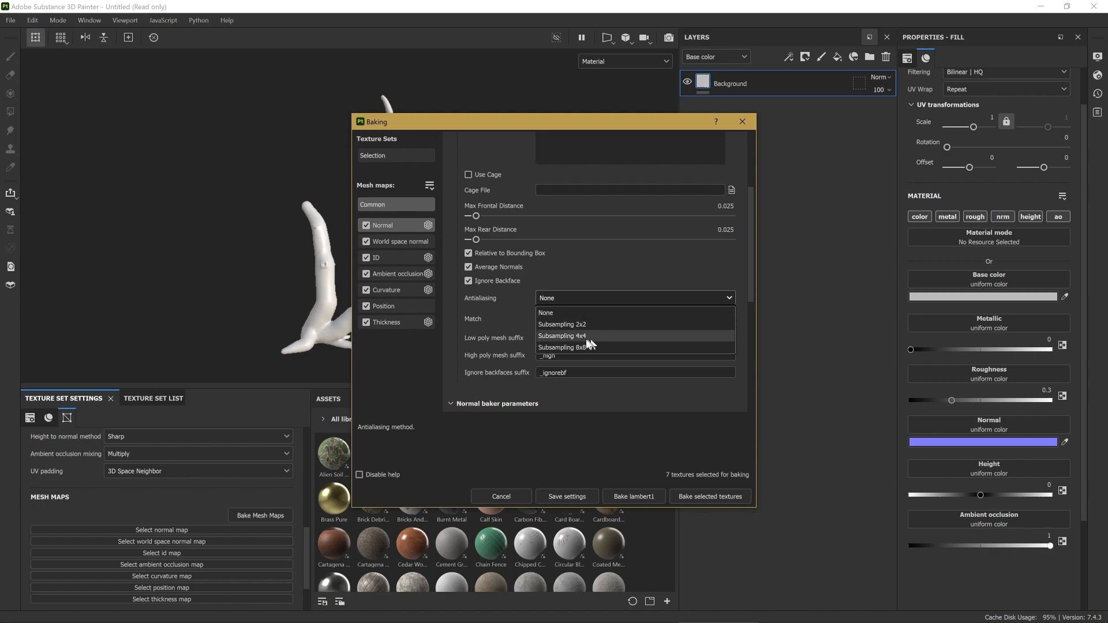
left_click(565, 344)
mouse_move(750, 293)
left_mouse_down()
mouse_move(746, 267)
mouse_move(747, 309)
left_mouse_up()
scroll(743, 250, "up", 3)
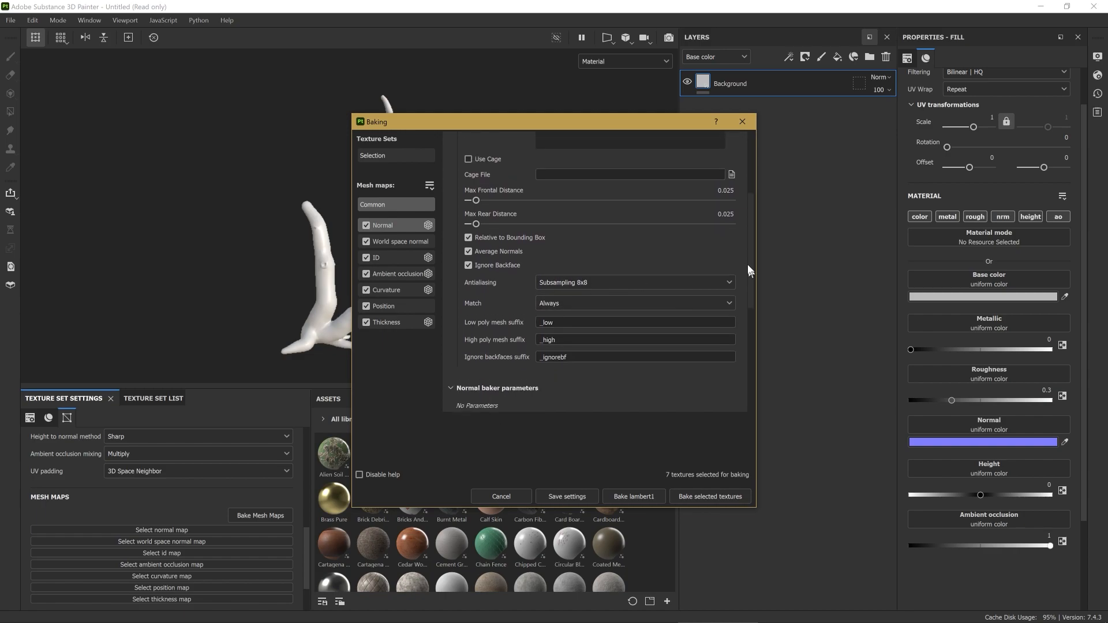
Step: Check the common bake parameters, bake the mesh maps for lambert1, and dismiss the finished bake report
scroll(742, 241, "up", 1)
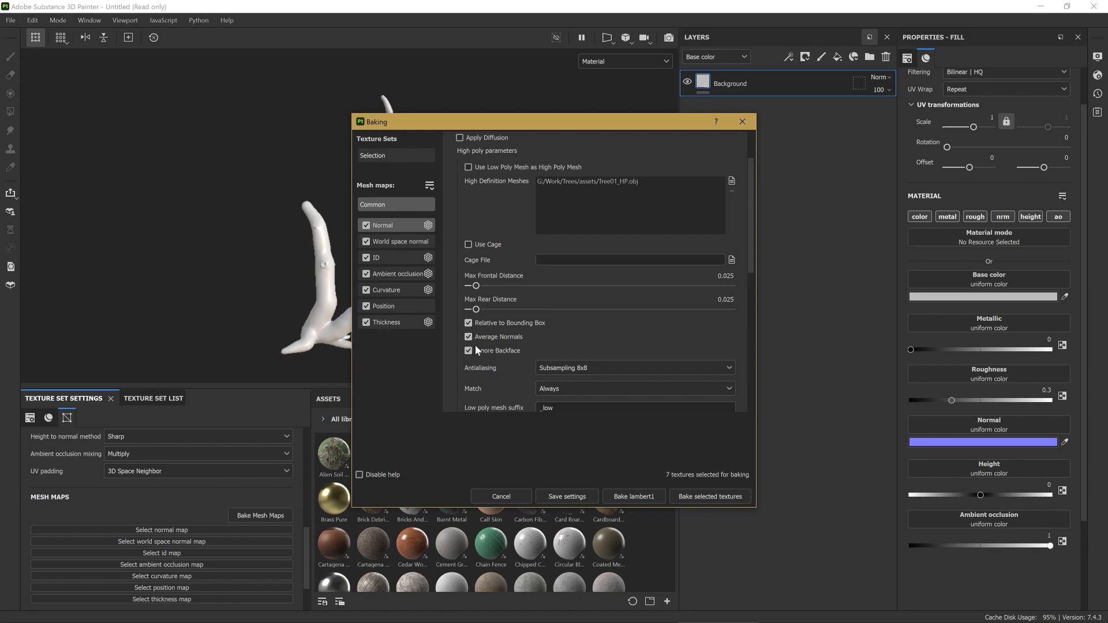
mouse_move(750, 250)
left_mouse_down()
mouse_move(750, 220)
mouse_move(758, 281)
mouse_move(752, 241)
left_mouse_up()
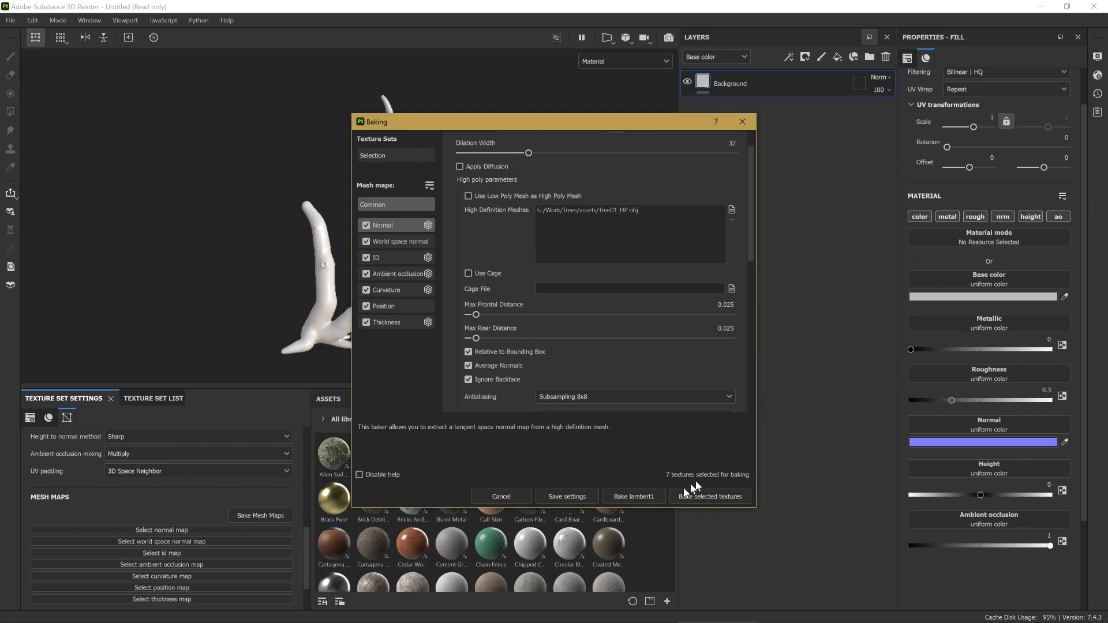
left_click(634, 496)
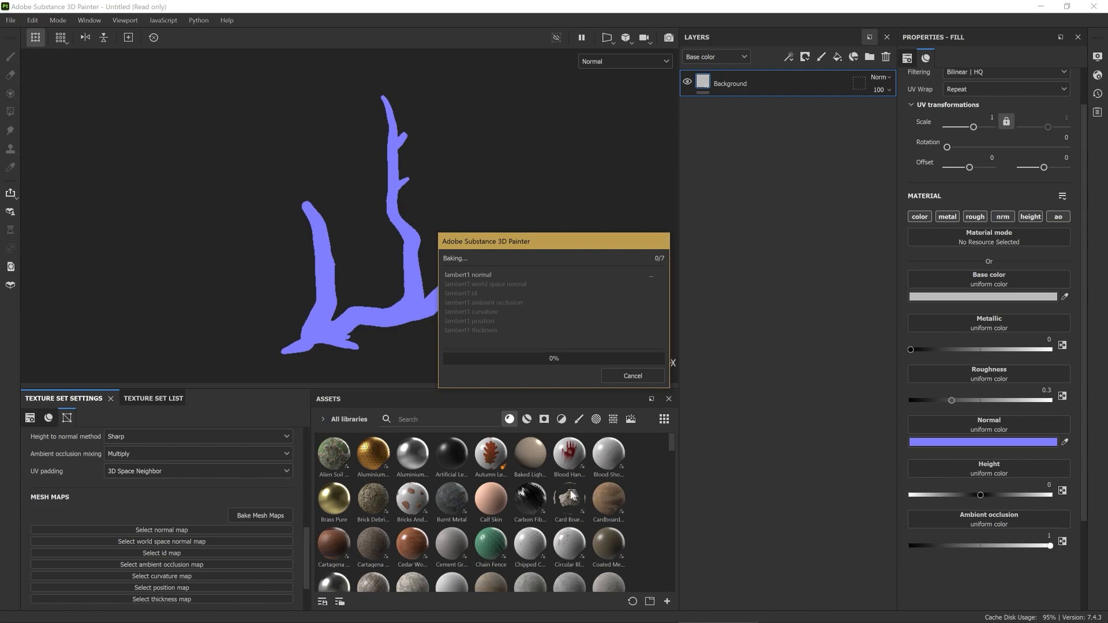
left_click_drag(506, 246, 658, 216)
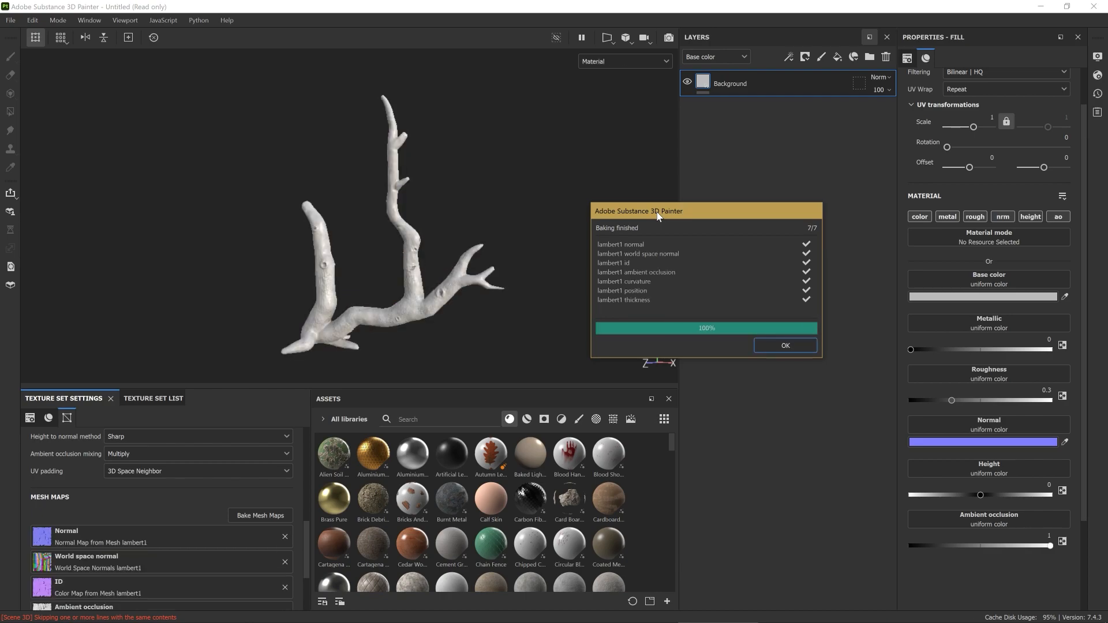
left_click(772, 345)
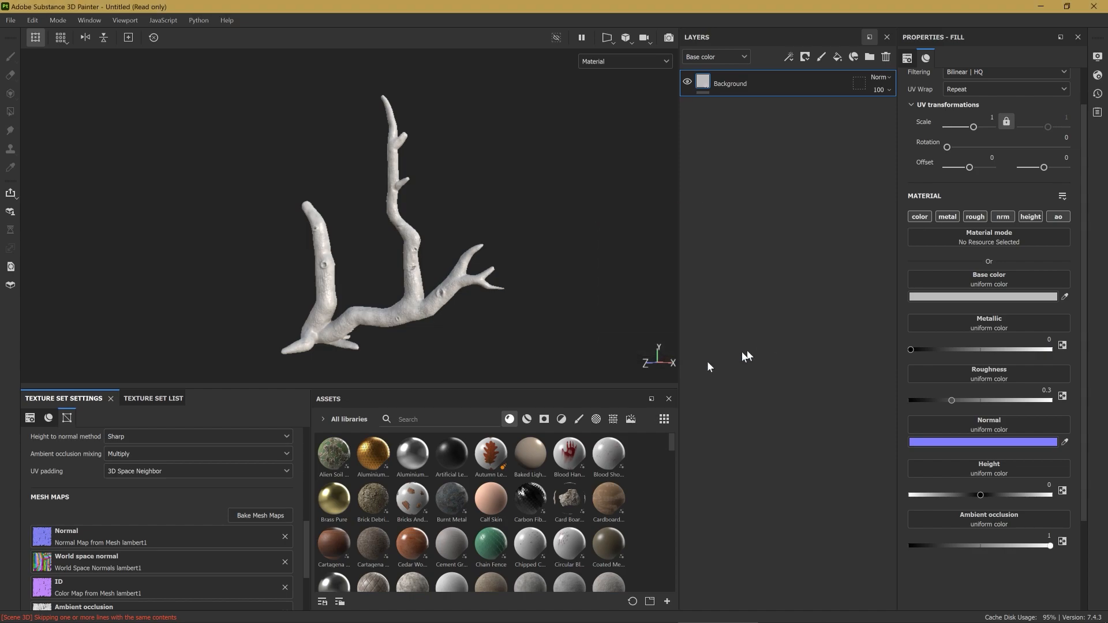
Step: Rename the lambert1 texture set to Tree01
left_click(150, 398)
double_click(63, 431)
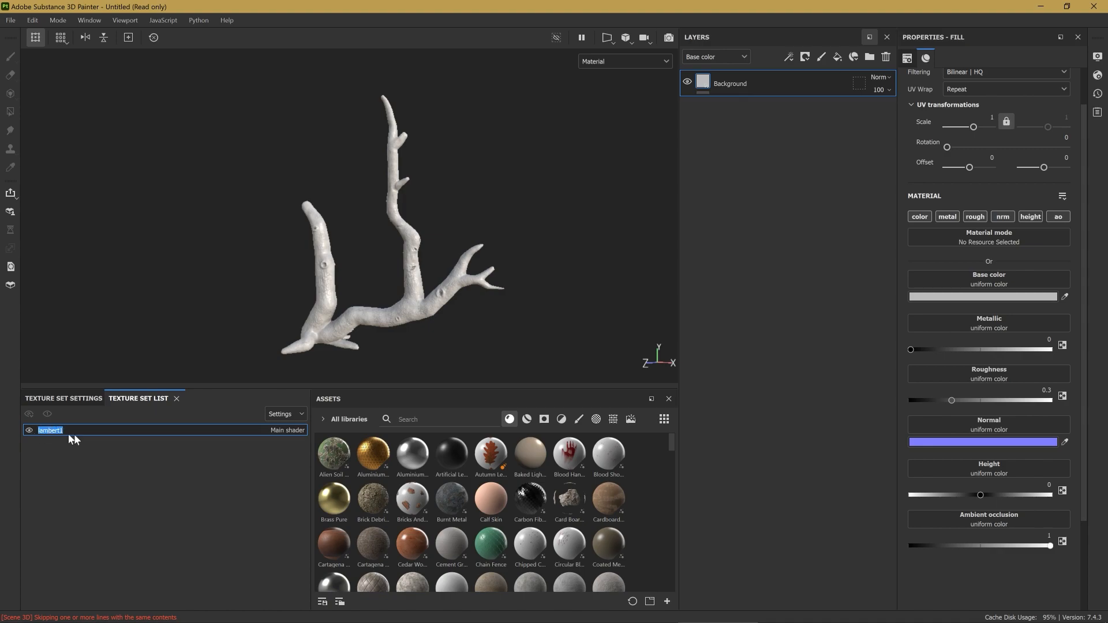
type("Tree01")
key("Return")
Step: Review the baked mesh maps listed in the texture set settings and inspect the bark detail on the tree
left_click(70, 399)
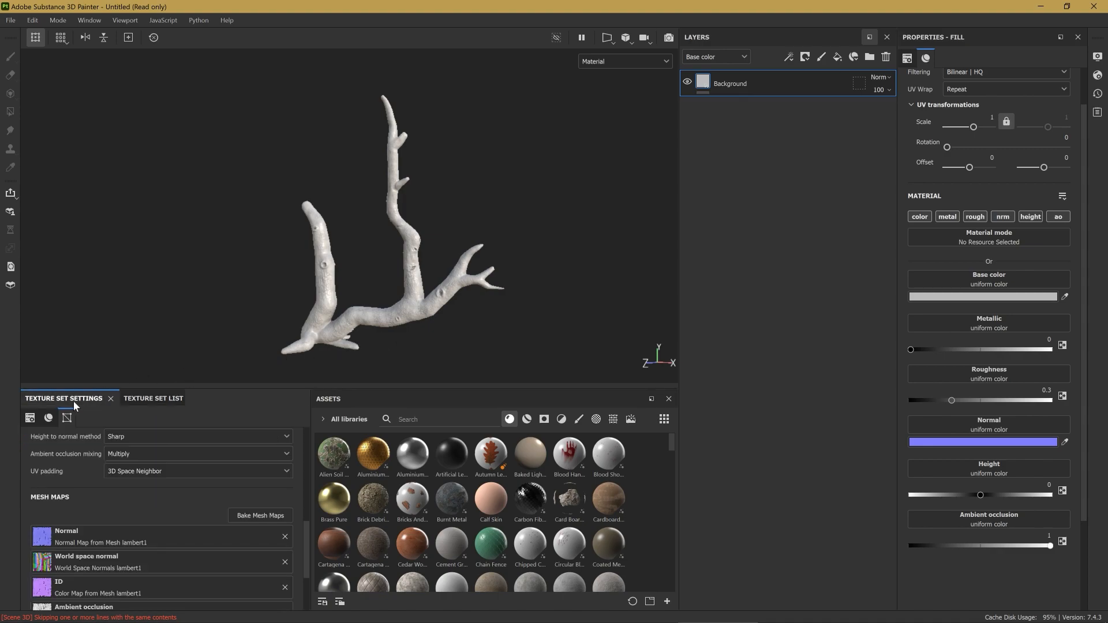
scroll(182, 482, "down", 2)
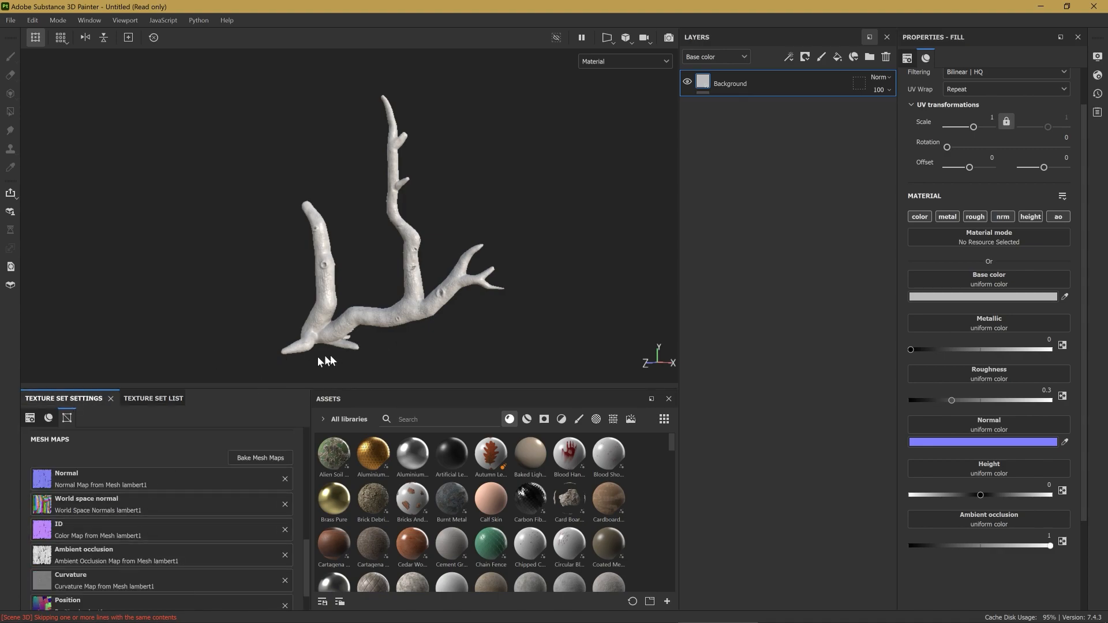
middle_click_drag(350, 299, 355, 279, "alt")
right_click_drag(354, 278, 524, 361, "alt")
middle_click_drag(473, 300, 426, 328, "alt")
left_click_drag(398, 293, 418, 315, "alt")
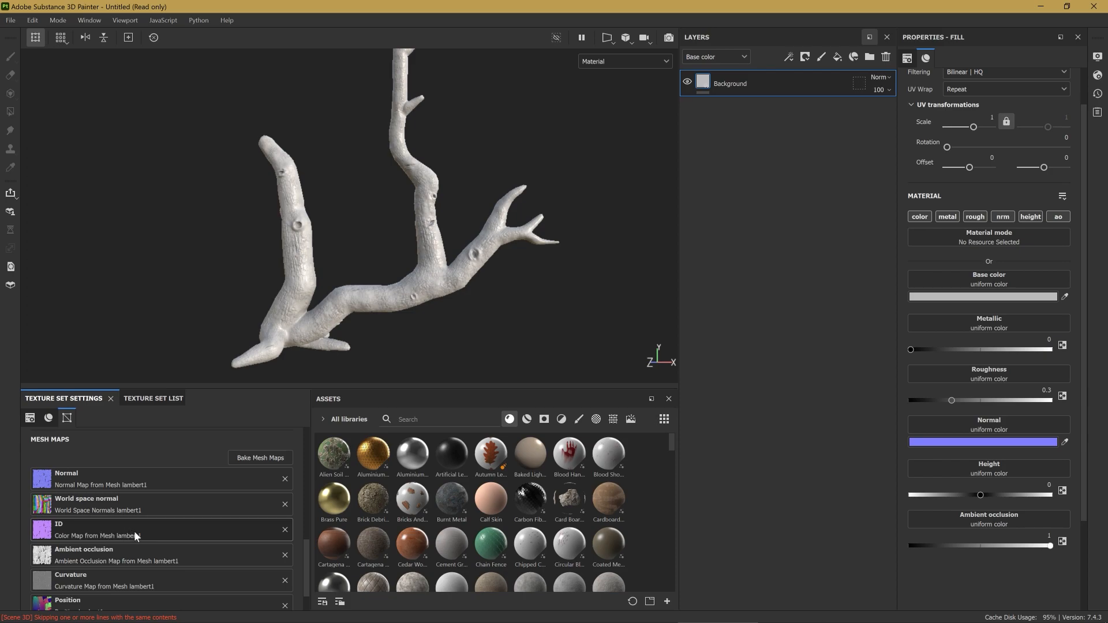
scroll(137, 537, "down", 2)
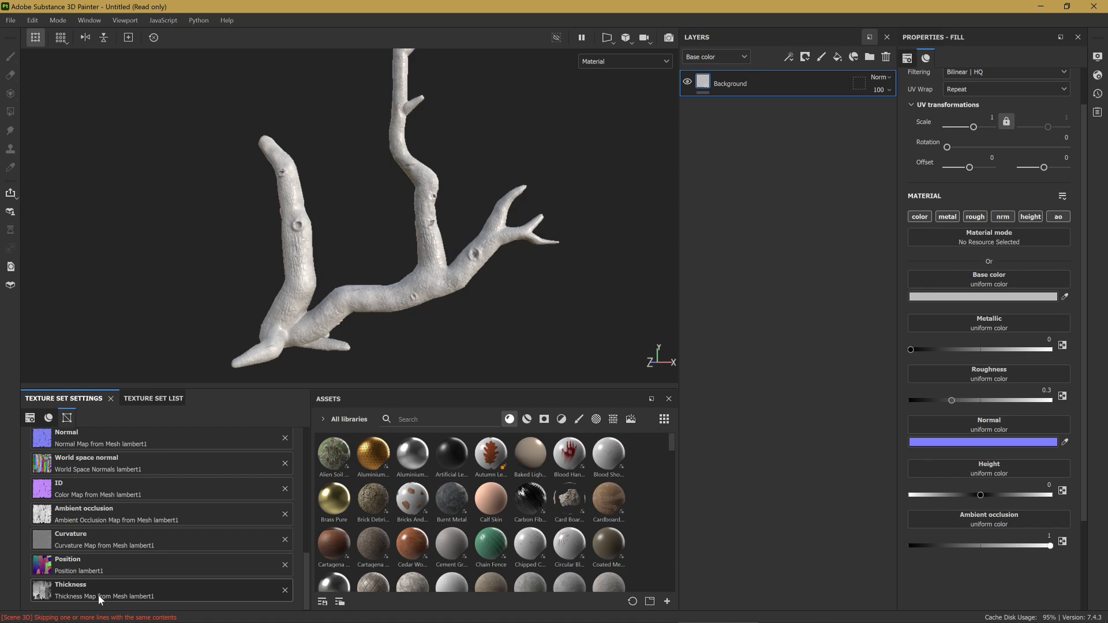
middle_click_drag(391, 330, 386, 310)
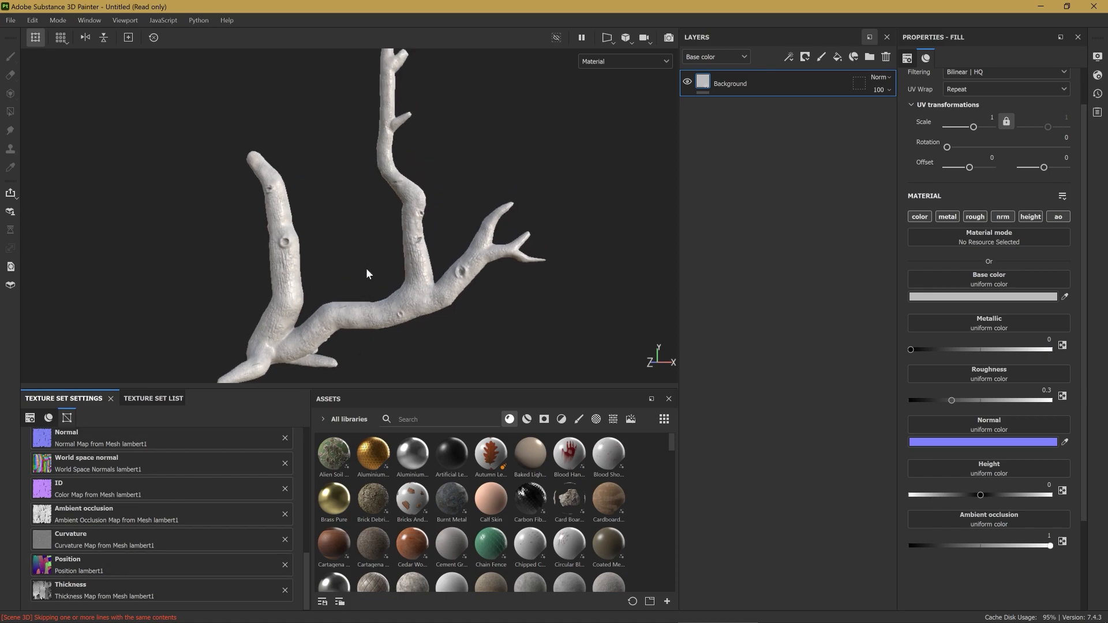
Step: Hide the side panels, frame the tree in the enlarged viewport, and display the ID mesh map on it
key("Tab")
right_click_drag(544, 339, 344, 314, "shift")
middle_click_drag(462, 302, 447, 333, "alt")
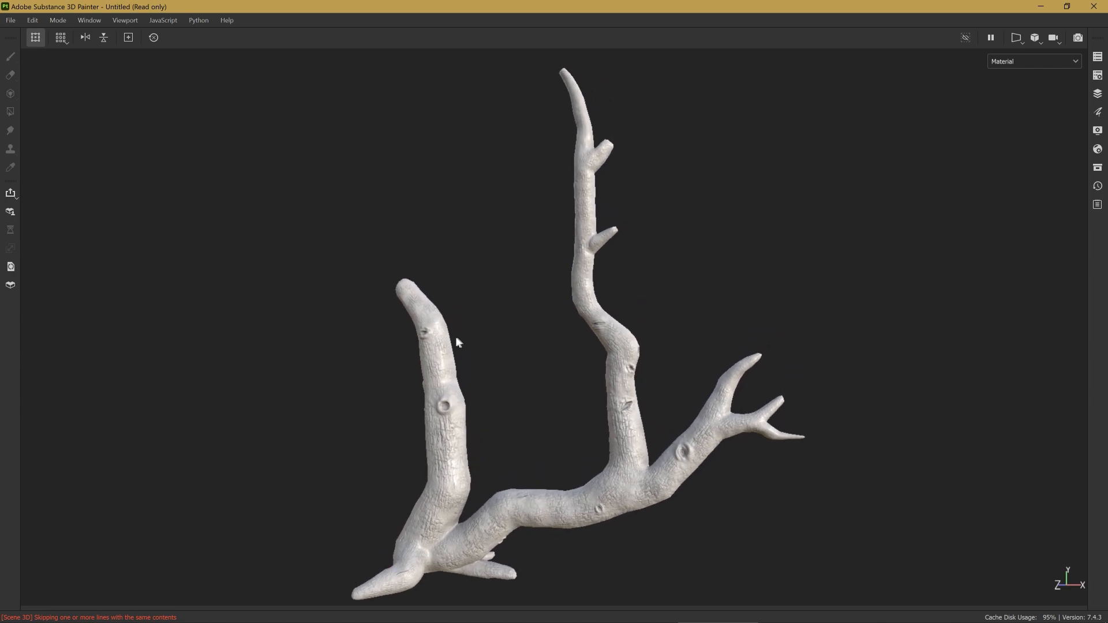
key("b")
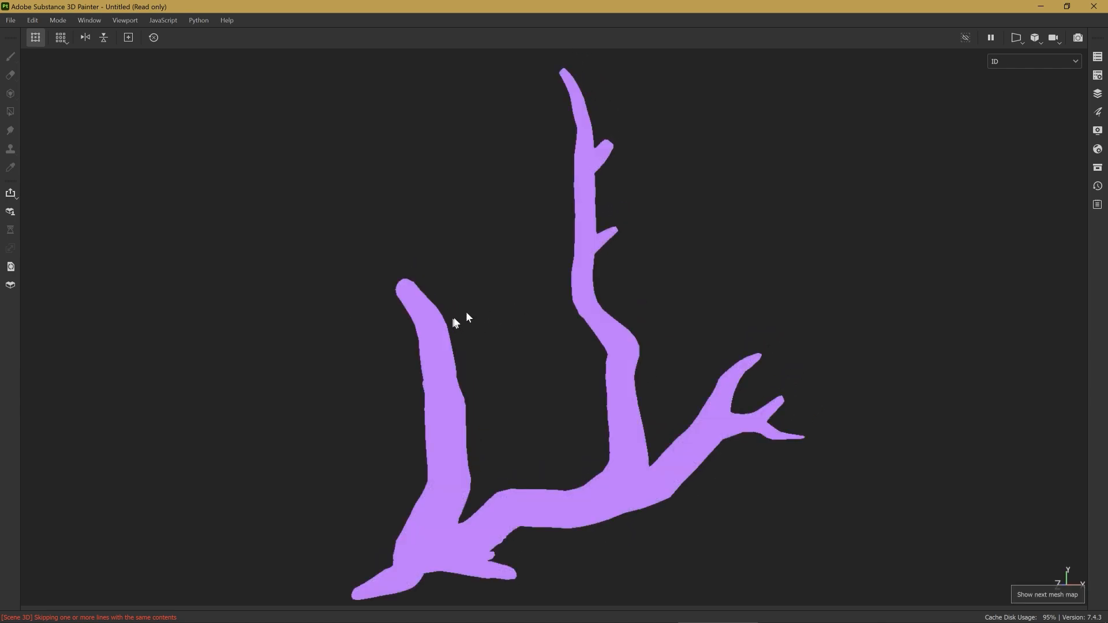
left_click(1047, 62)
left_click(1019, 57)
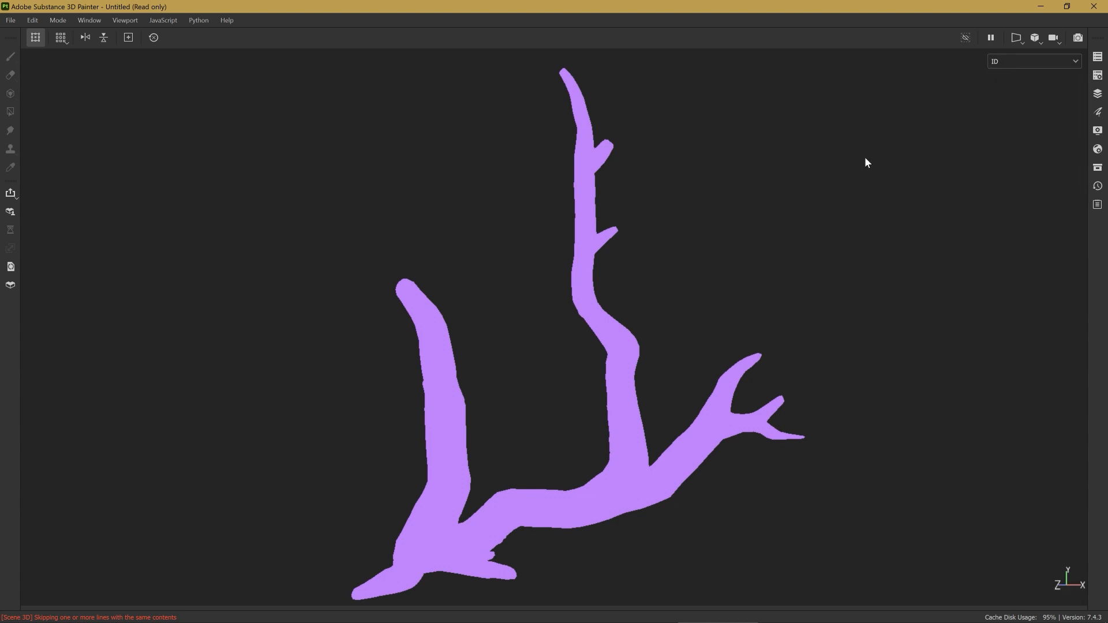
Step: Display the Ambient occlusion mesh map and examine it on the trunk, branches and roots from several angles
key("b")
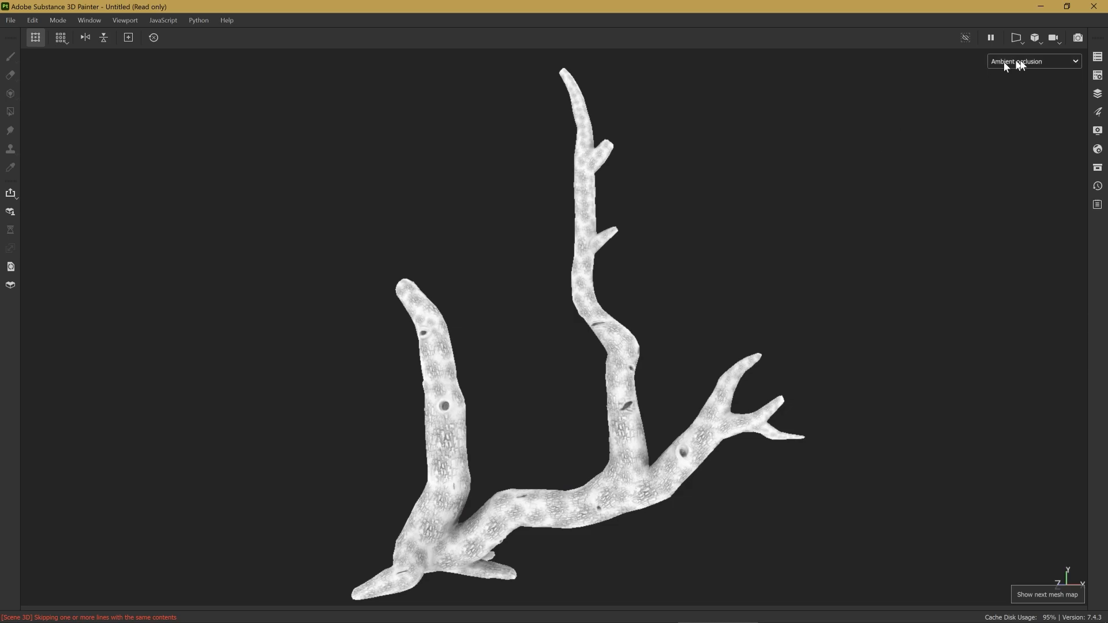
scroll(649, 248, "up", 5)
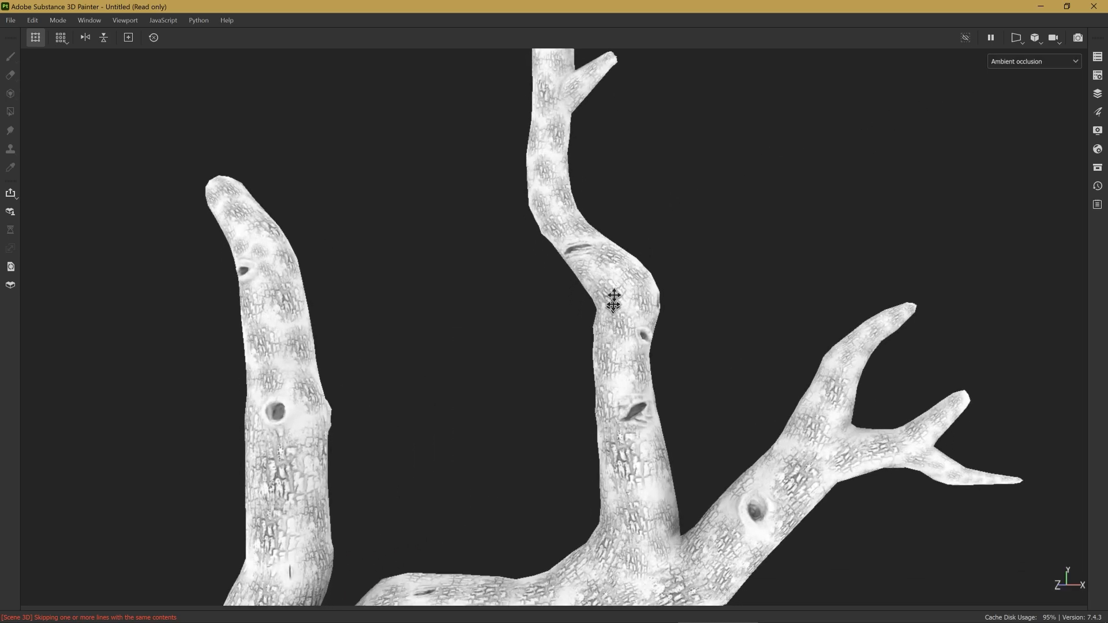
left_click_drag(642, 344, 595, 387, "alt")
scroll(642, 380, "up", 5)
middle_click_drag(522, 362, 793, 312, "alt")
left_click_drag(559, 339, 735, 459, "alt")
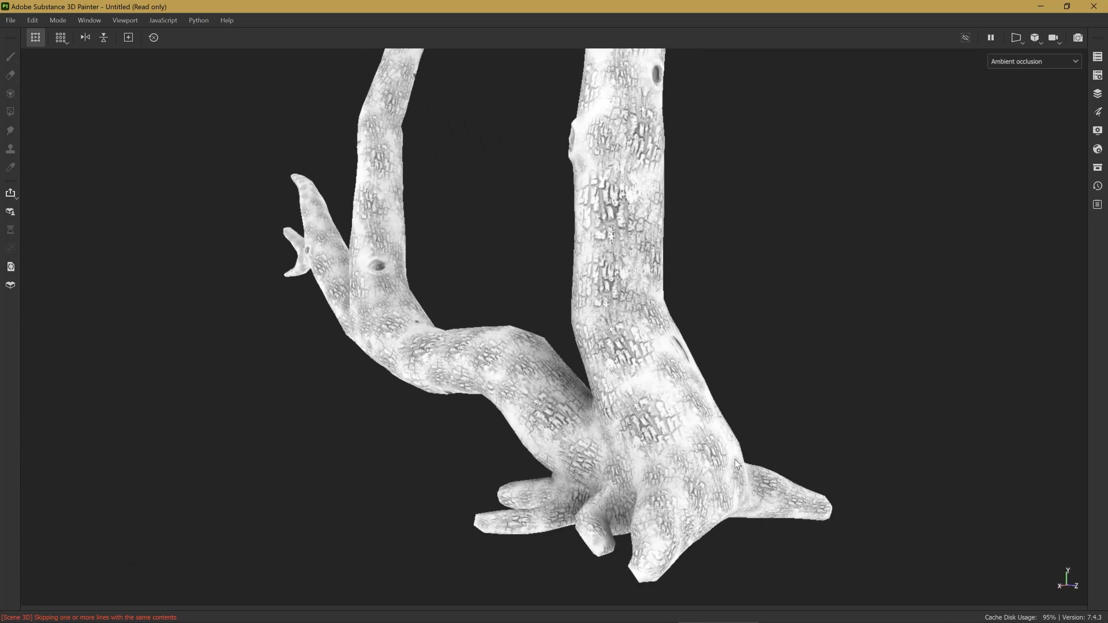
Step: Display the Curvature mesh map and examine the bark detail up close on the trunk and branches
key("b")
scroll(635, 388, "up", 6)
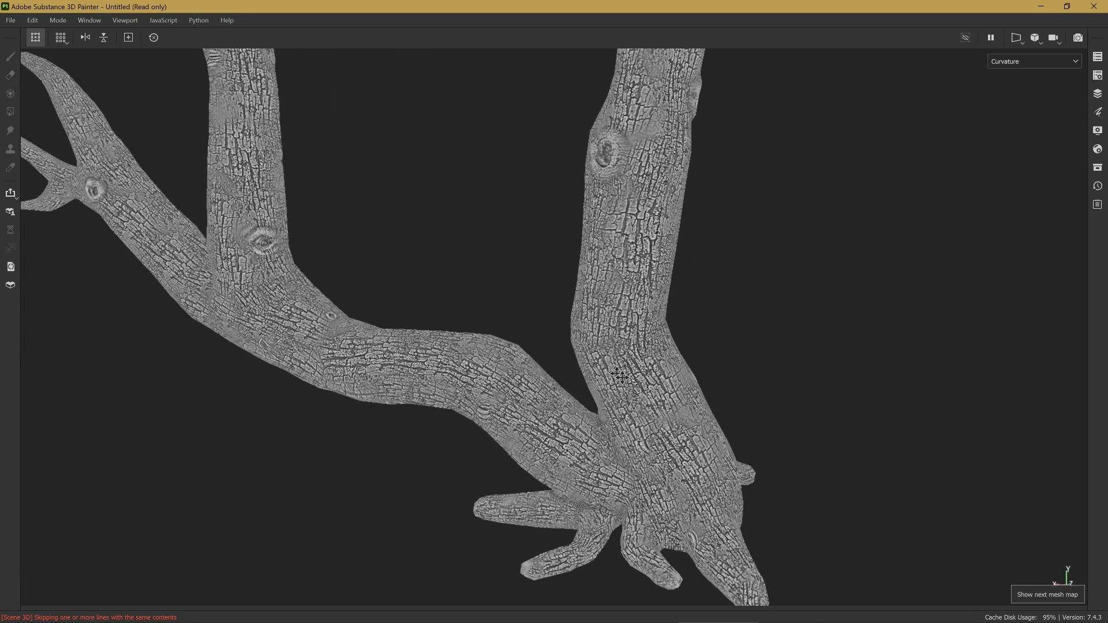
left_click_drag(650, 376, 587, 354, "alt")
scroll(668, 364, "up", 6)
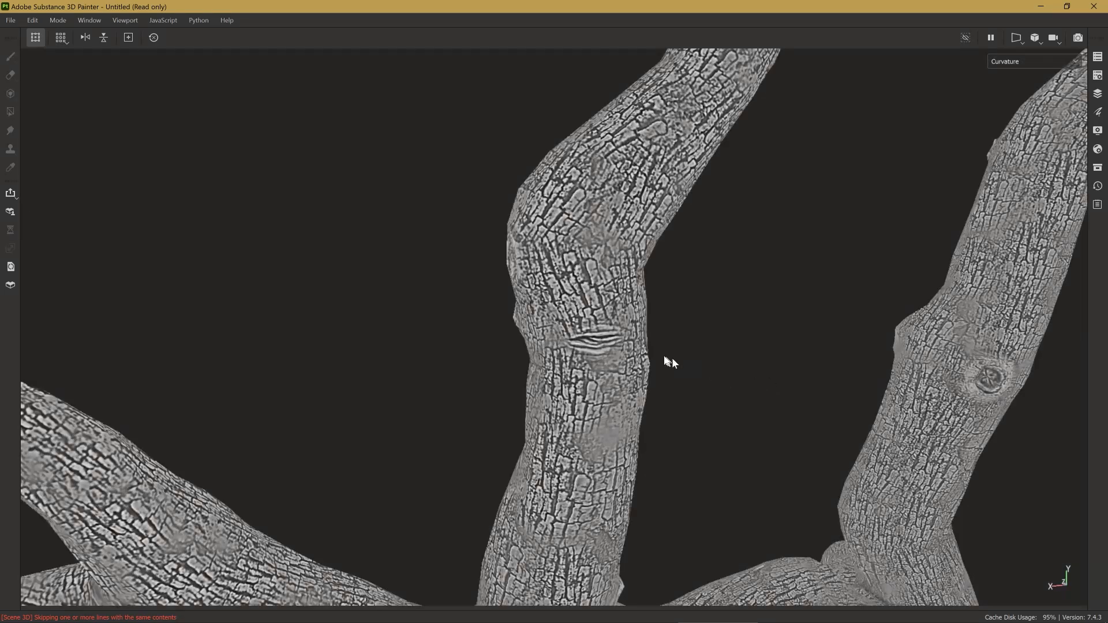
scroll(698, 317, "down", 2)
Step: Display the Position mesh map and examine it across the whole tree
key("b")
scroll(688, 331, "down", 8)
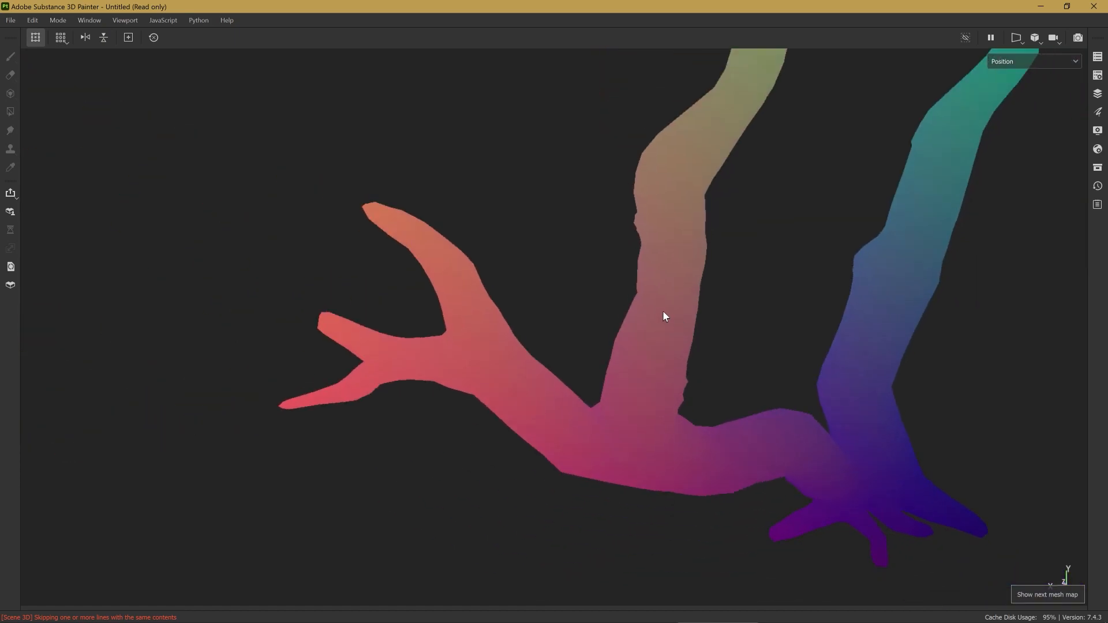
scroll(650, 331, "down", 6)
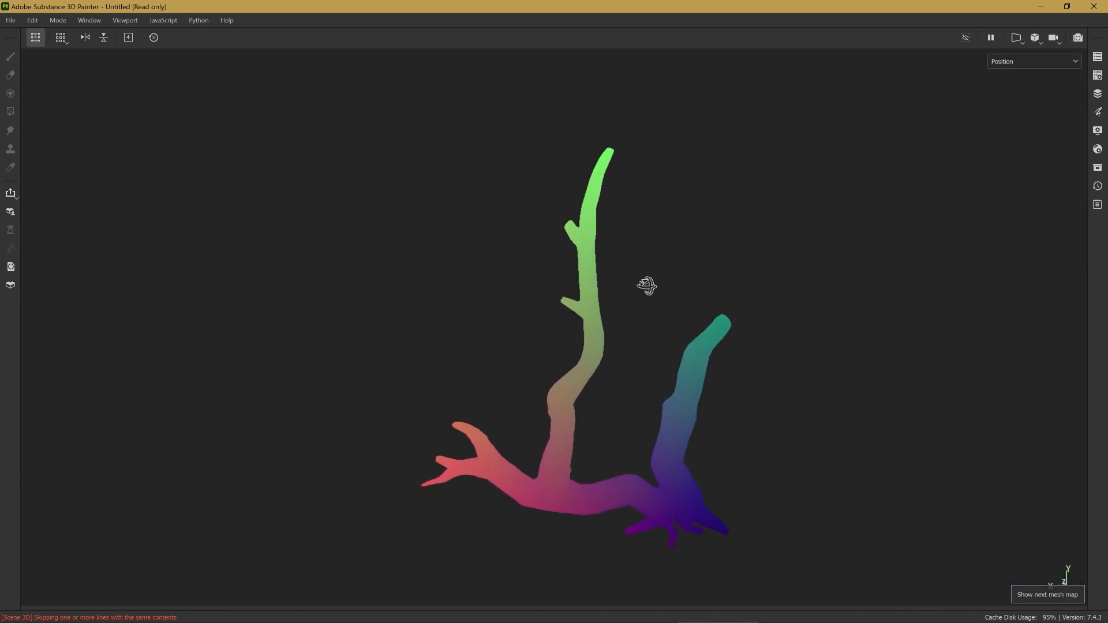
Step: Step through the following mesh maps to Normal and World space normal, and examine them on the tree
key("b")
left_click_drag(645, 289, 626, 394, "alt")
scroll(658, 358, "up", 5)
scroll(657, 358, "down", 2)
key("b")
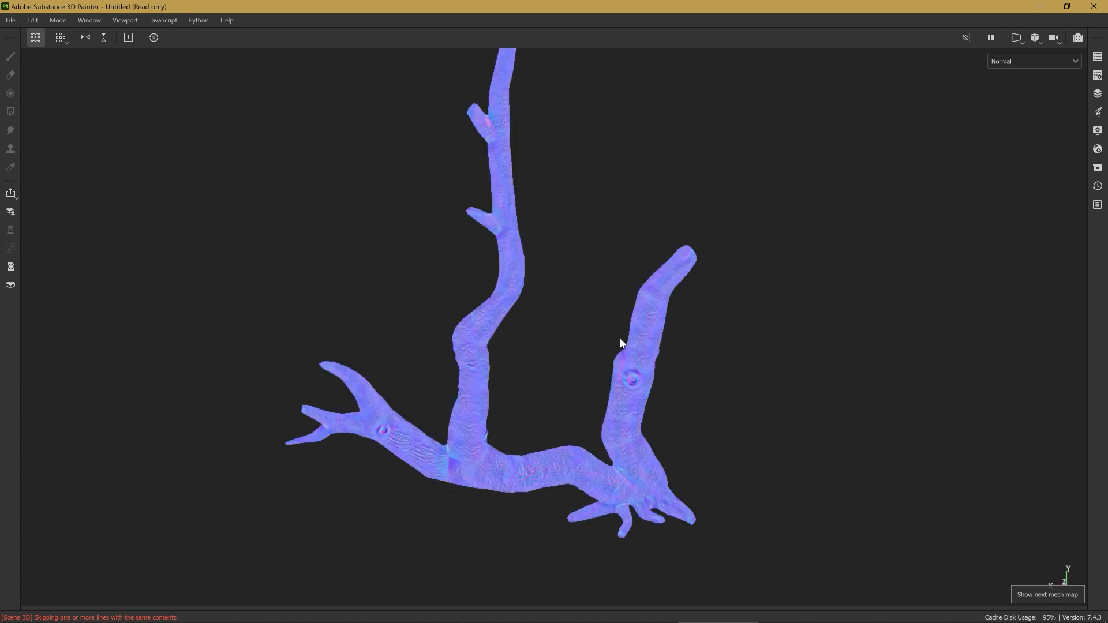
key("b")
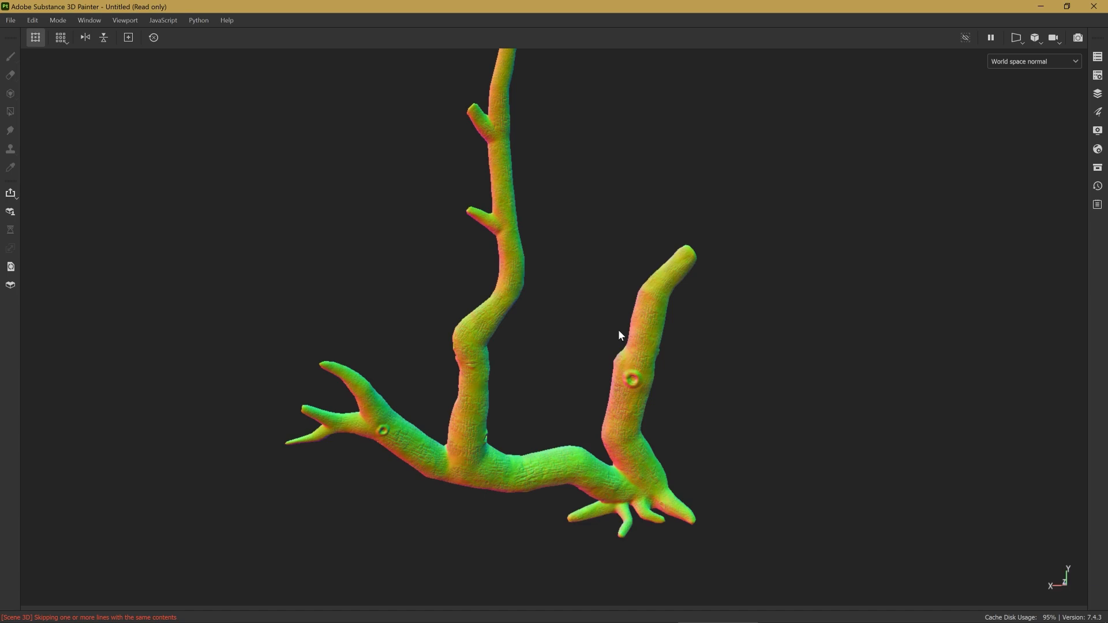
Step: Display the full material on the tree and view the model from its other side
key("m")
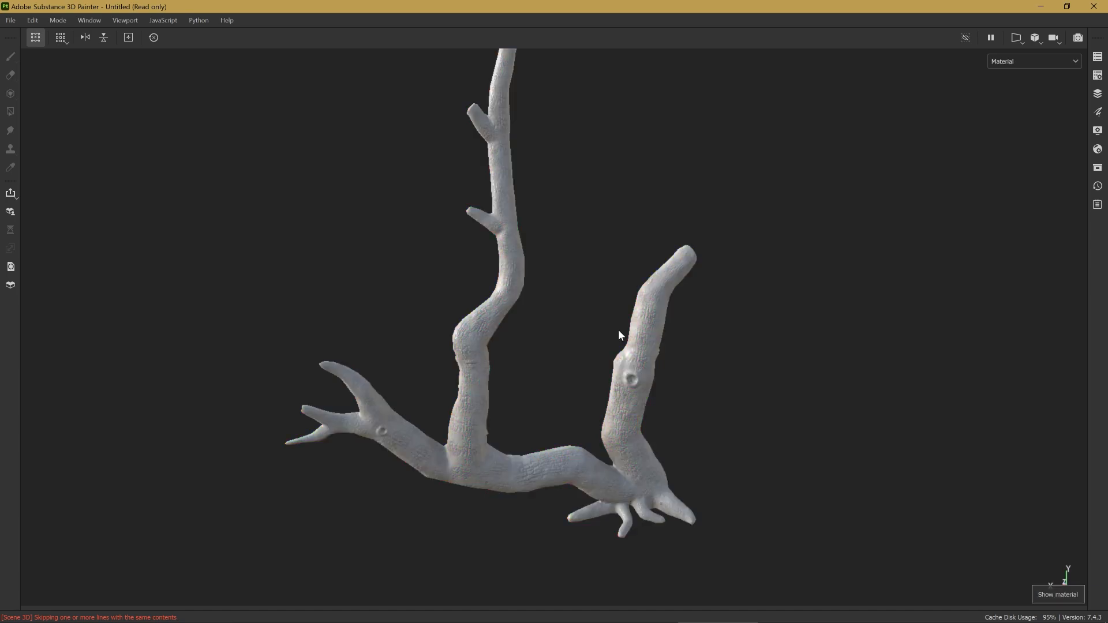
middle_click_drag(620, 332, 633, 304)
left_click_drag(633, 304, 515, 308, "alt")
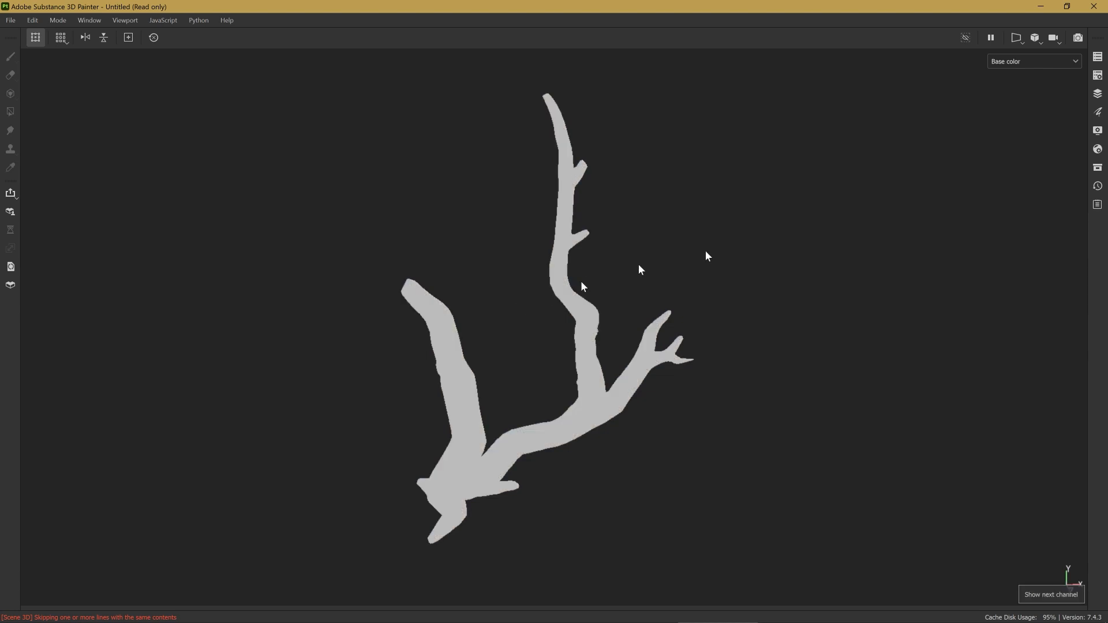
Step: Cycle through the single channel views on the tree, including Base color, Roughness, Normal, Ambient occlusion and Normal+Height+Mesh
key("c")
key("c")
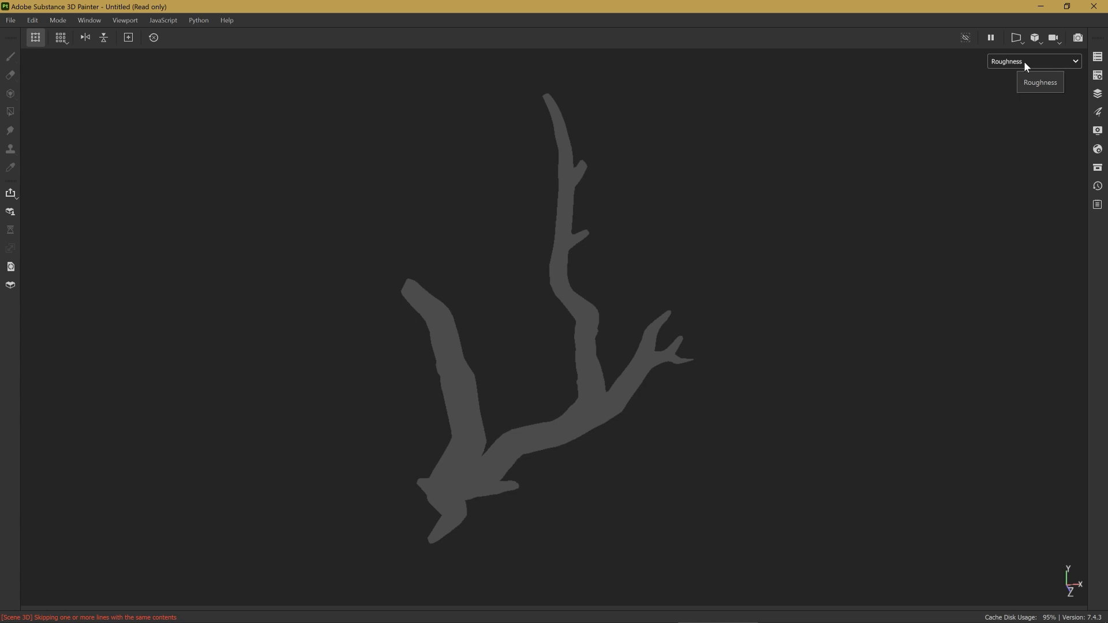
left_click_drag(855, 144, 814, 194, "alt")
key("c")
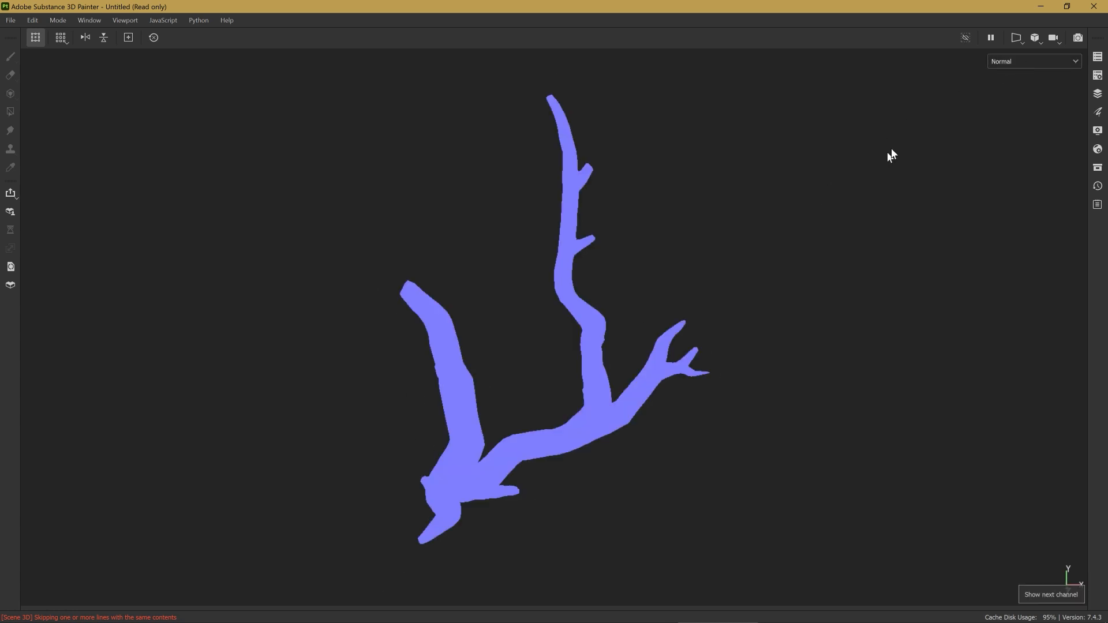
key("c")
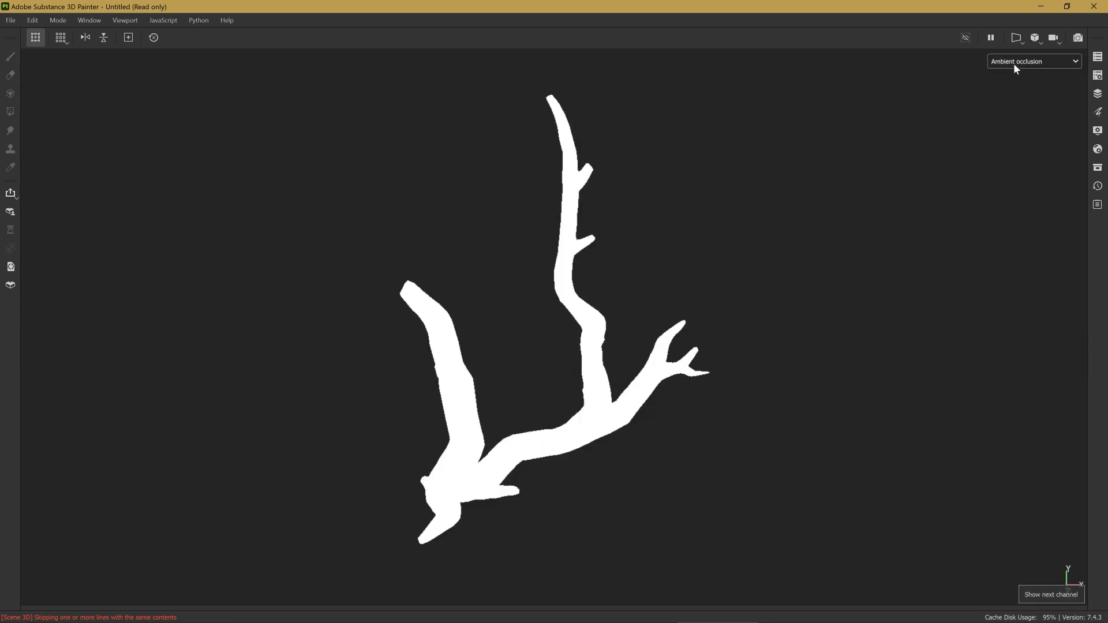
key("c")
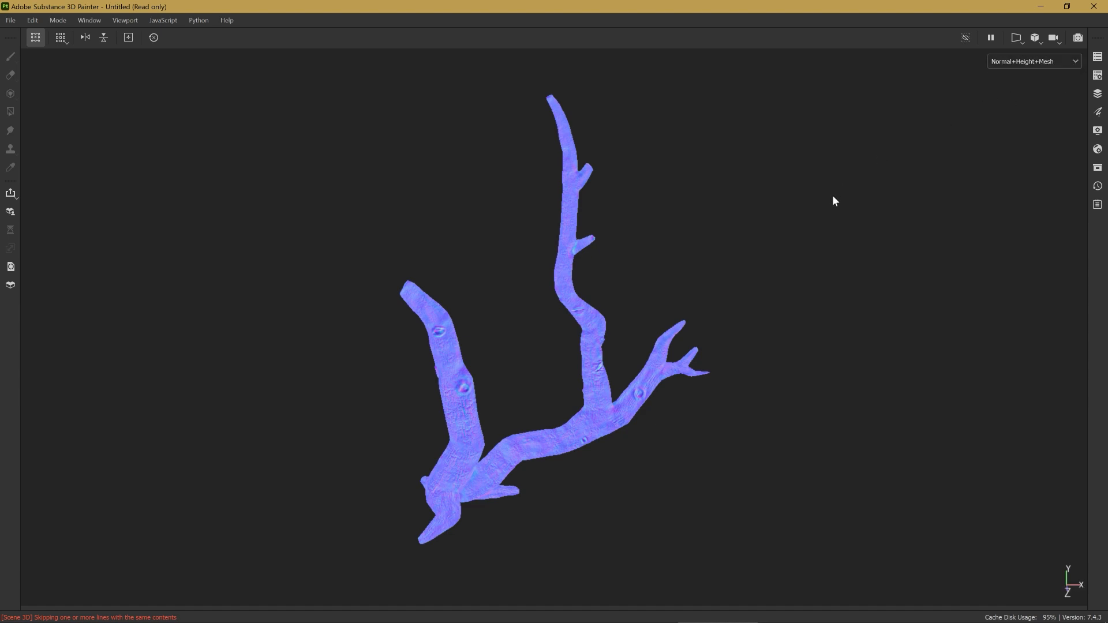
key("c")
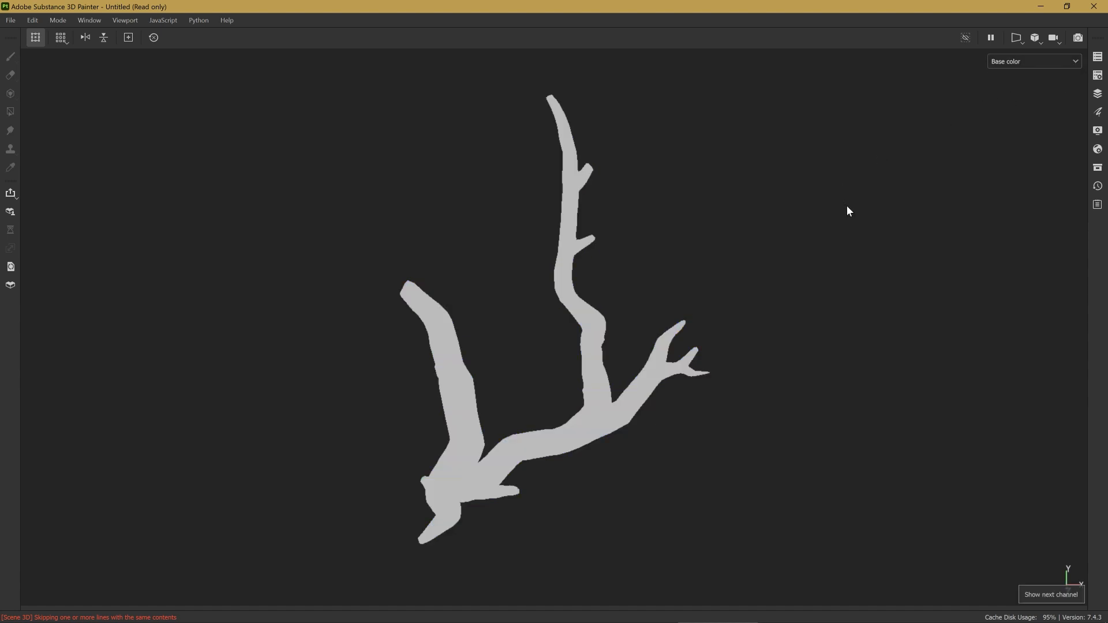
Step: Return to the Material view and examine the baked bark and knots up close and across the whole tree
key("m")
scroll(573, 303, "up", 5)
scroll(571, 303, "up", 3)
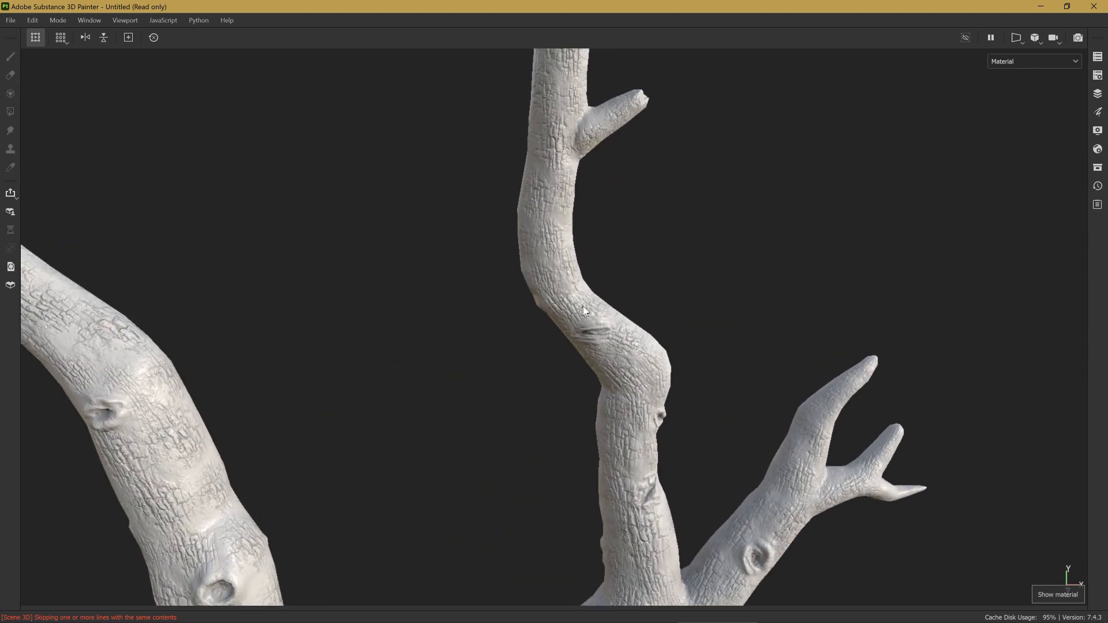
middle_click_drag(582, 307, 646, 275, "alt")
scroll(646, 275, "down", 3)
left_click_drag(647, 276, 537, 299, "alt")
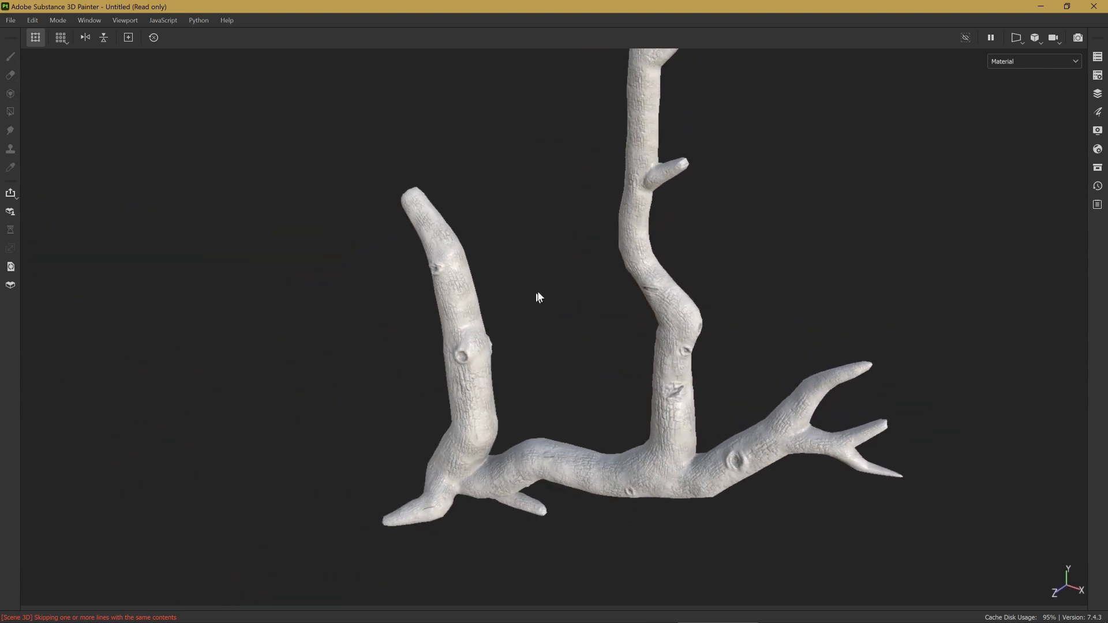
scroll(628, 248, "down", 3)
middle_click_drag(629, 237, 563, 297, "alt")
left_click_drag(564, 296, 634, 250, "alt")
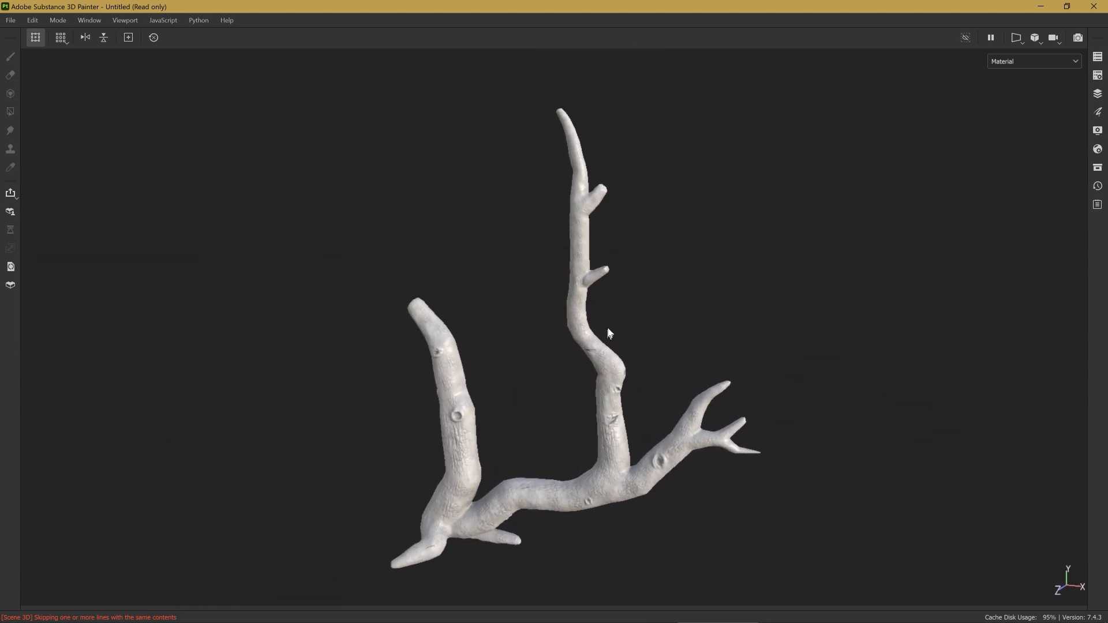
middle_click_drag(608, 328, 624, 304, "alt")
Step: Restore the hidden panels, make the viewport taller, and inspect the bark around the trunk base and branches
key("Tab")
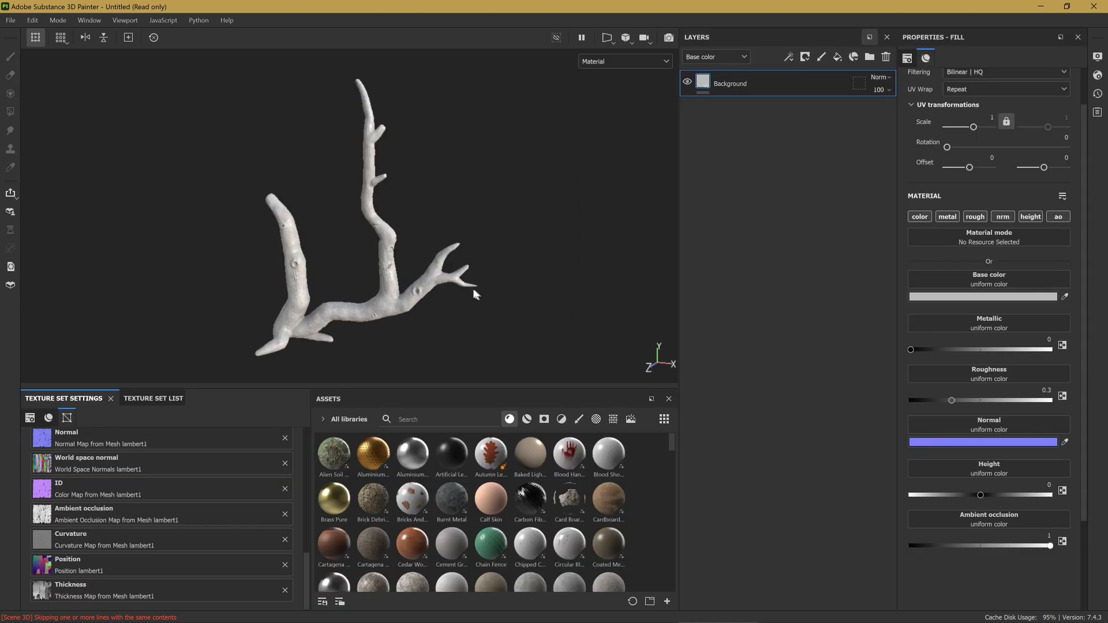
middle_click_drag(473, 295, 532, 361, "alt")
left_click_drag(535, 387, 540, 427)
scroll(414, 342, "up", 5)
left_click_drag(414, 341, 354, 351, "alt")
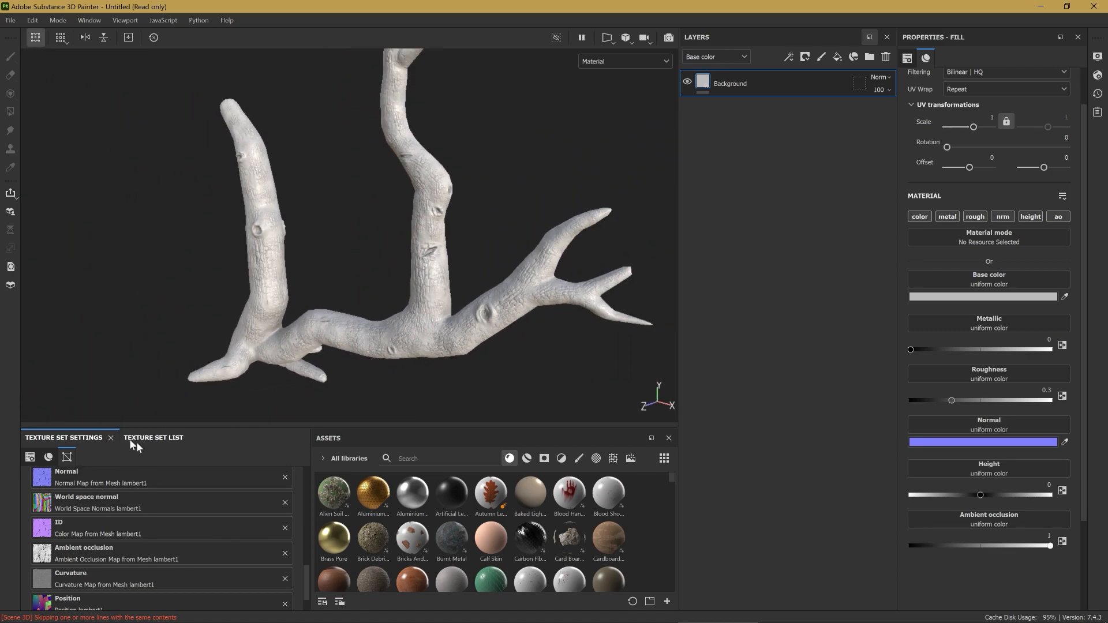
left_click_drag(347, 349, 315, 349, "alt")
scroll(262, 368, "up", 6)
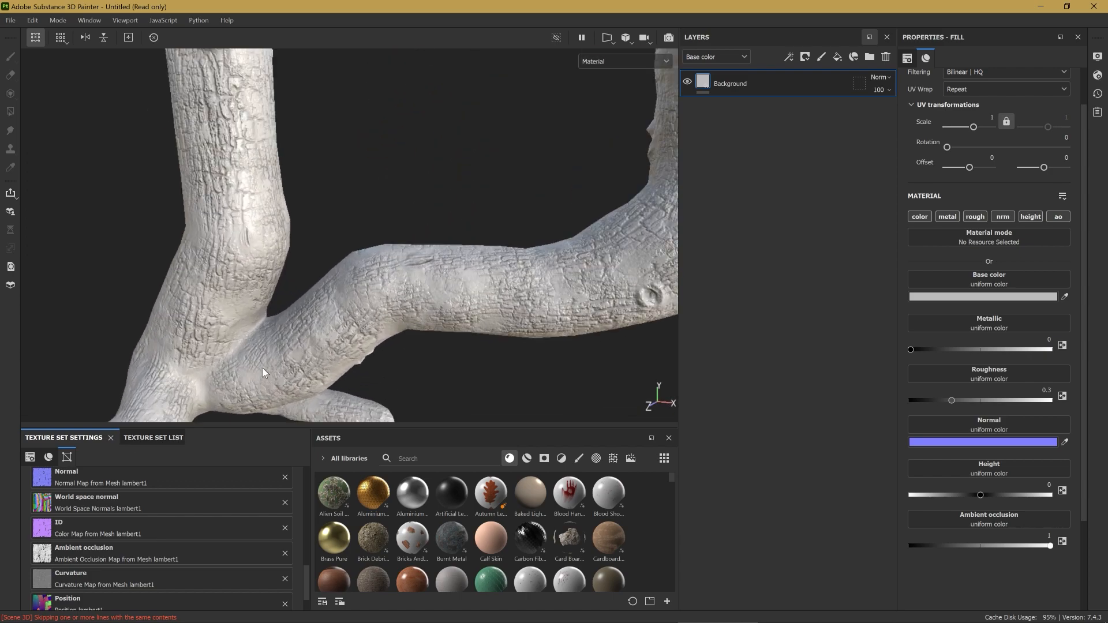
scroll(288, 306, "down", 5)
scroll(272, 313, "down", 5)
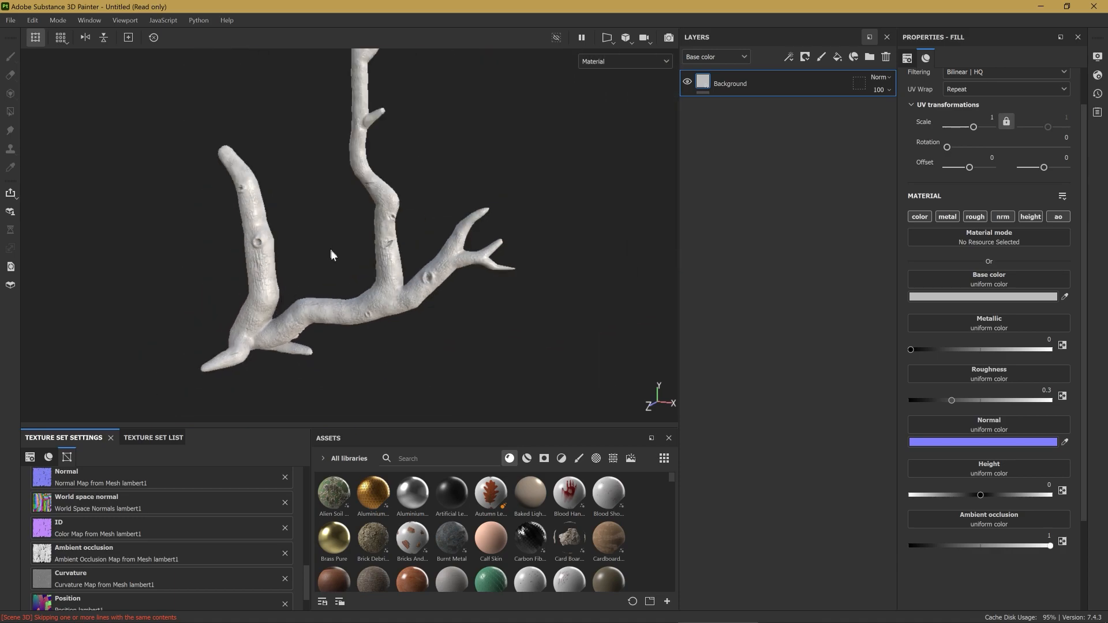
scroll(329, 248, "up", 3)
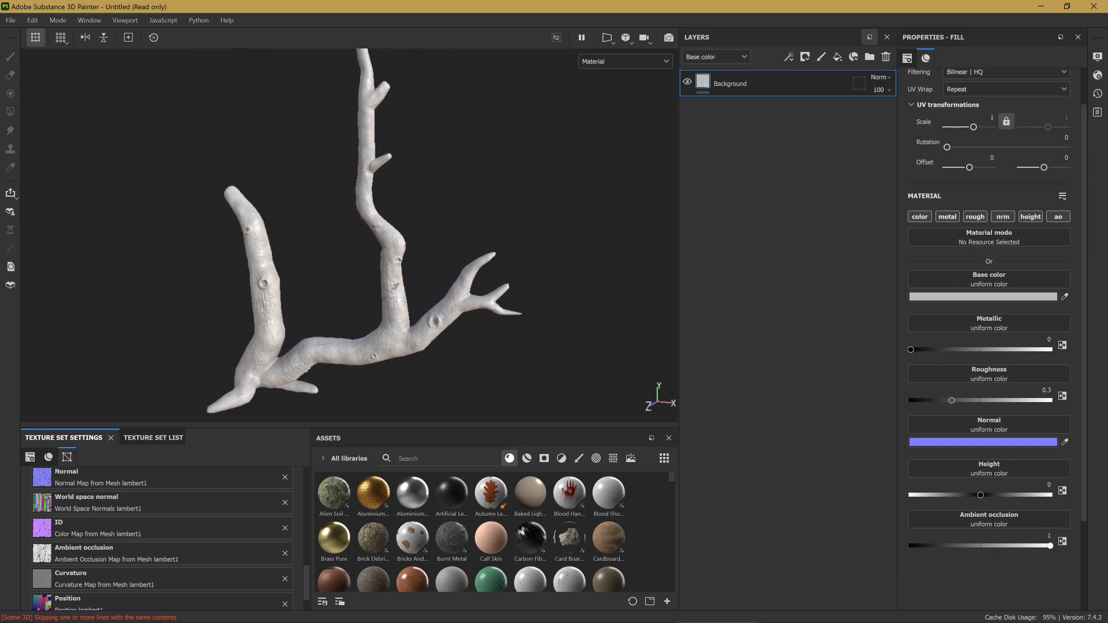
Step: Switch to Marmoset Toolbag and examine the baked tree around the fork of the upright and side branches
key("alt+Tab")
middle_click_drag(579, 454, 571, 375)
right_click_drag(571, 375, 792, 470)
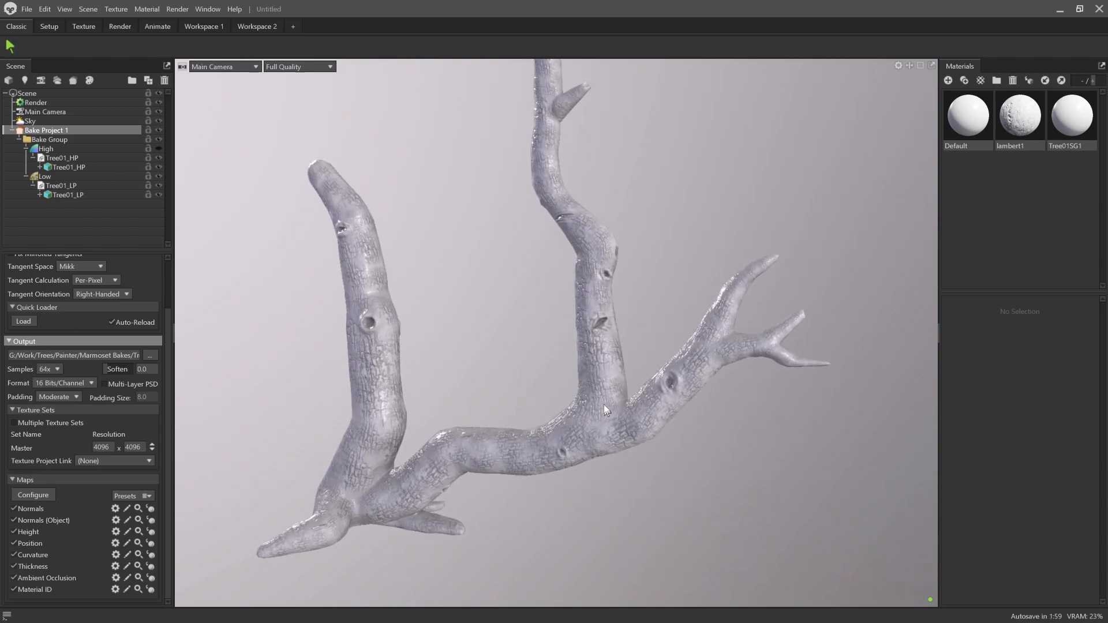
middle_click_drag(604, 406, 523, 351)
right_click_drag(522, 352, 860, 421)
middle_click_drag(537, 363, 527, 383)
right_click_drag(527, 383, 883, 444)
left_click_drag(617, 389, 445, 404)
Step: Select the bake group's Low object to show its cage and examine the cage around the branch fork
left_click(46, 177)
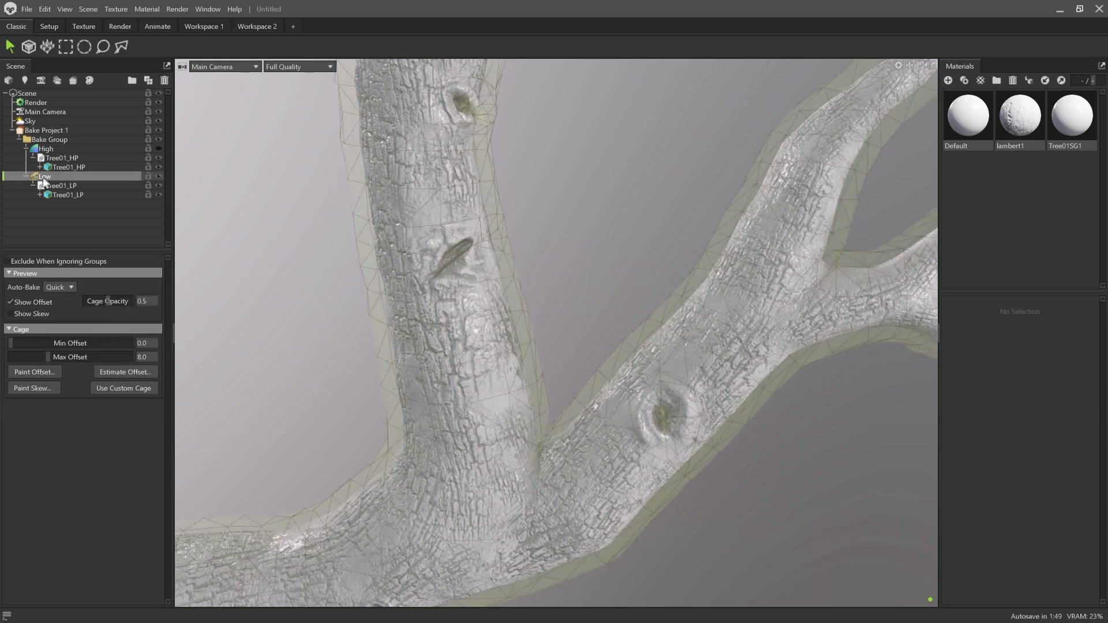
scroll(606, 358, "down", 5)
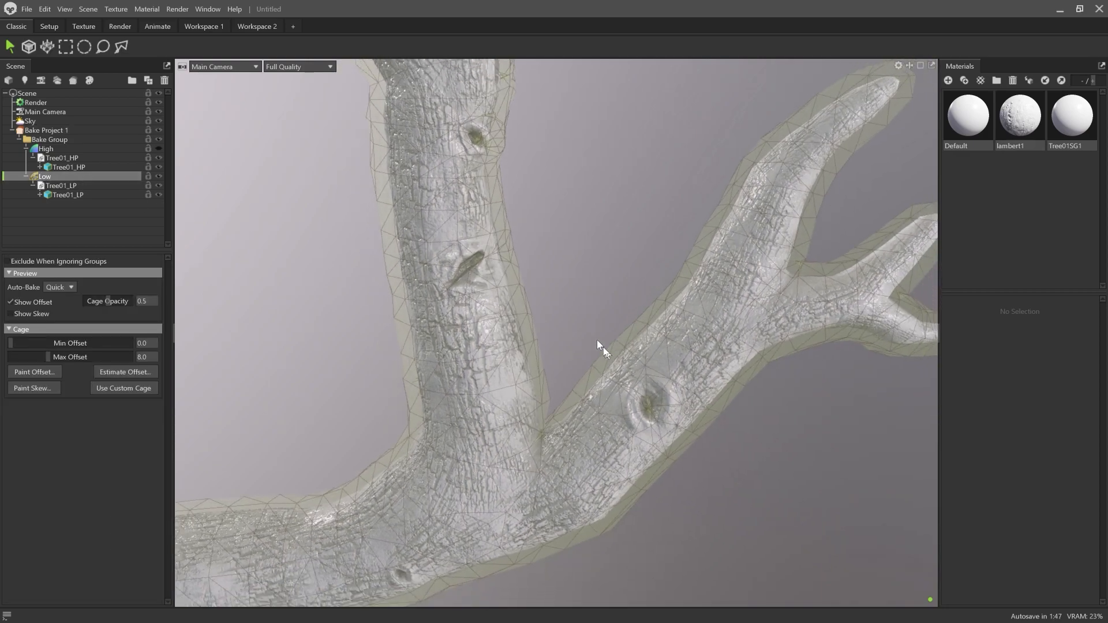
scroll(522, 315, "up", 5)
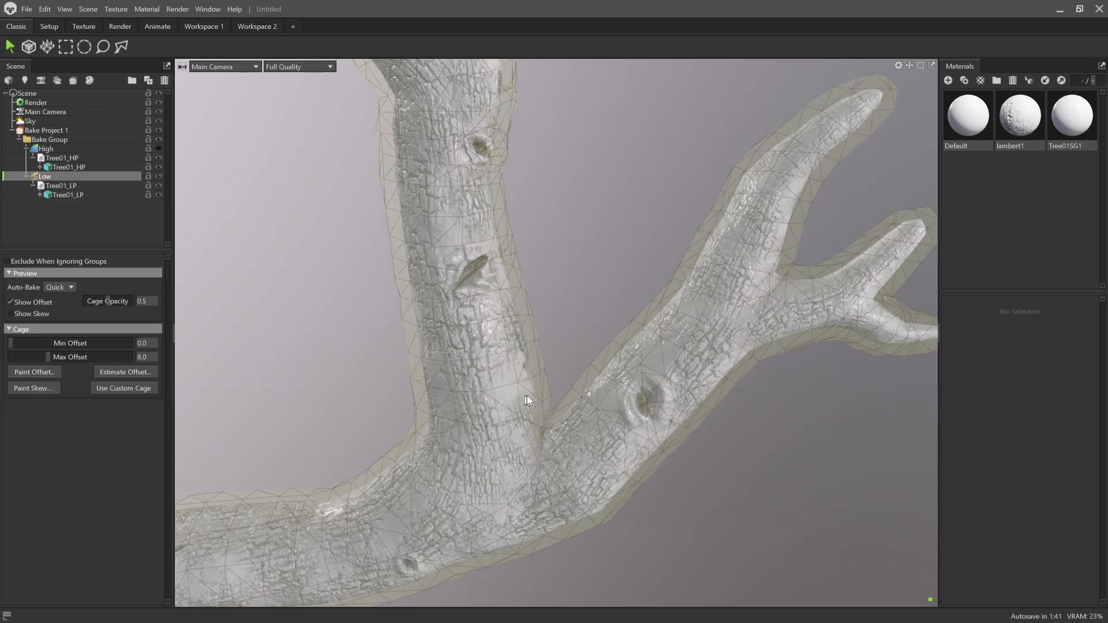
left_click_drag(526, 396, 562, 412)
Step: Open the cage offset painter beside the model and paint black on the side branch near the fork
left_click(46, 371)
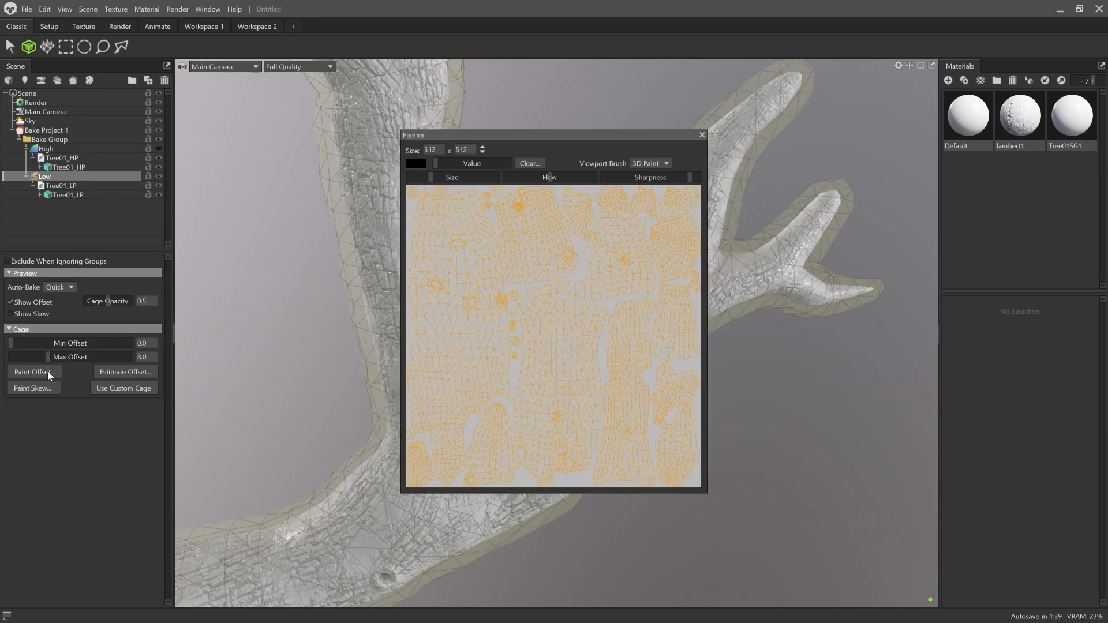
mouse_move(520, 144)
left_mouse_down()
mouse_move(938, 256)
mouse_move(914, 260)
left_mouse_up()
mouse_move(539, 398)
left_mouse_down()
mouse_move(520, 375)
mouse_move(533, 376)
left_mouse_up()
scroll(518, 385, "up", 2)
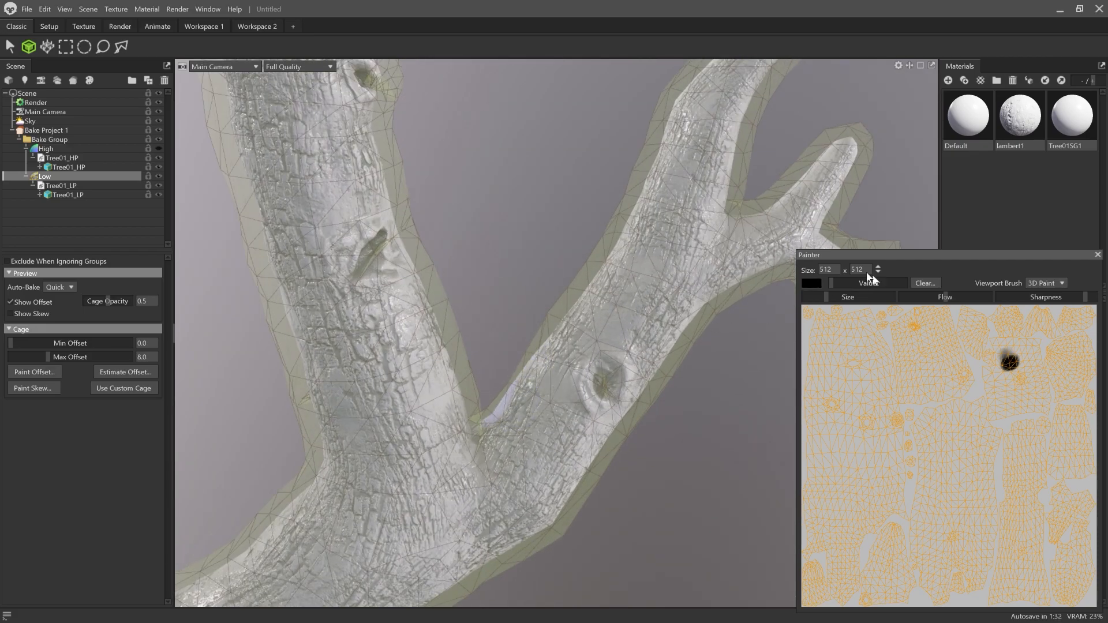
left_click_drag(554, 353, 529, 384)
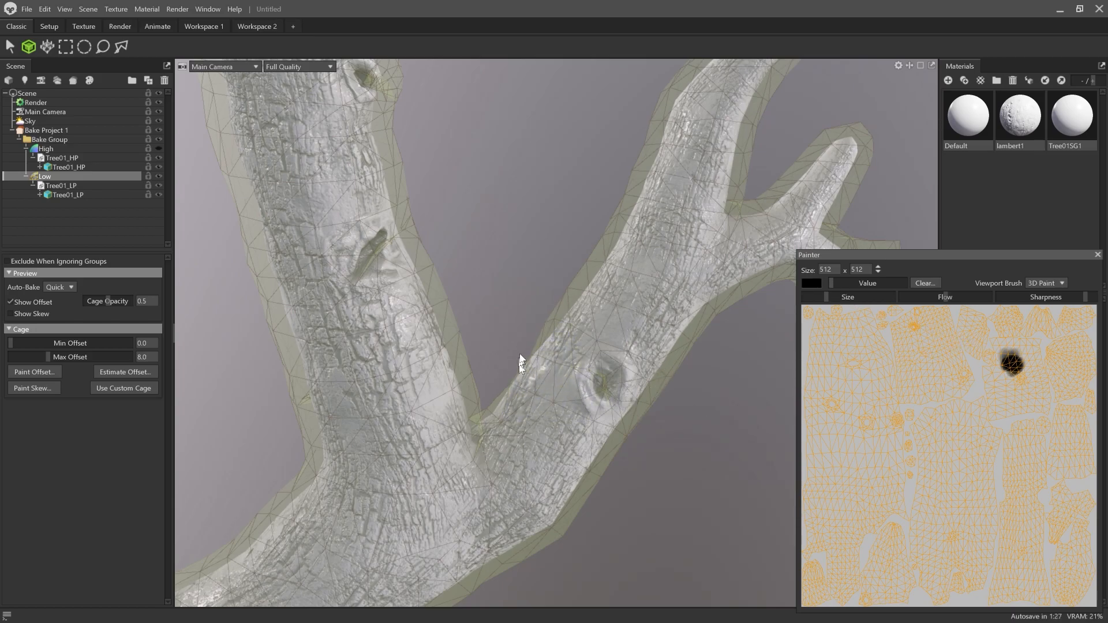
mouse_move(549, 399)
left_mouse_down("alt")
mouse_move(511, 397)
mouse_move(525, 398)
left_mouse_up("alt")
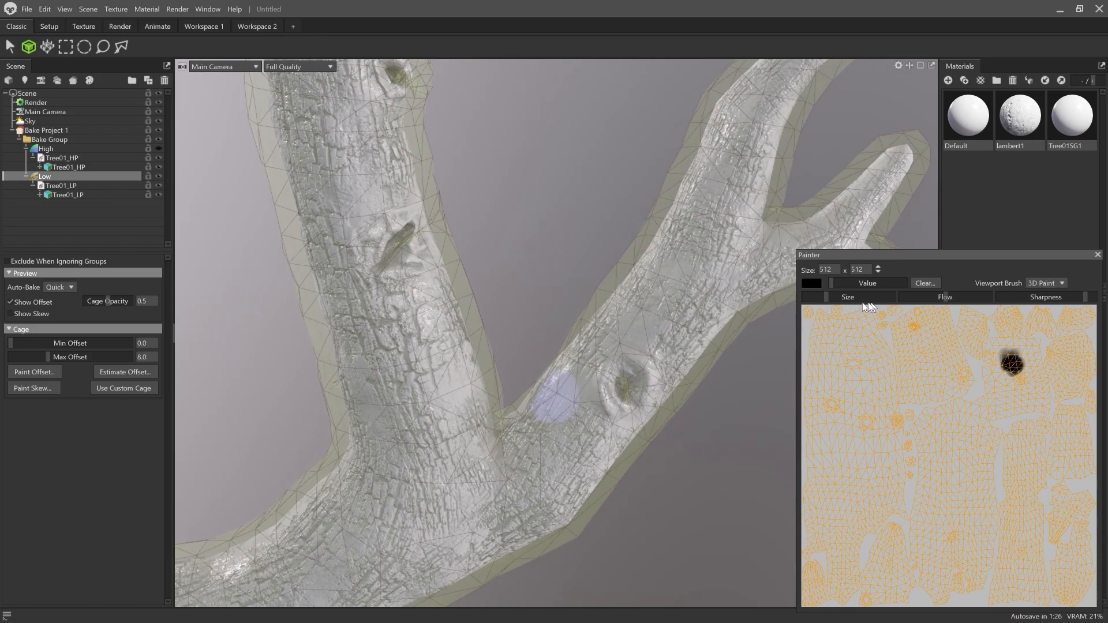
Step: Paint the cage offset near the fork with a lighter brush value, and again with black
left_click_drag(845, 283, 876, 283)
mouse_move(607, 392)
left_mouse_down()
mouse_move(531, 391)
mouse_move(559, 359)
mouse_move(649, 431)
mouse_move(448, 392)
mouse_move(697, 364)
left_mouse_up()
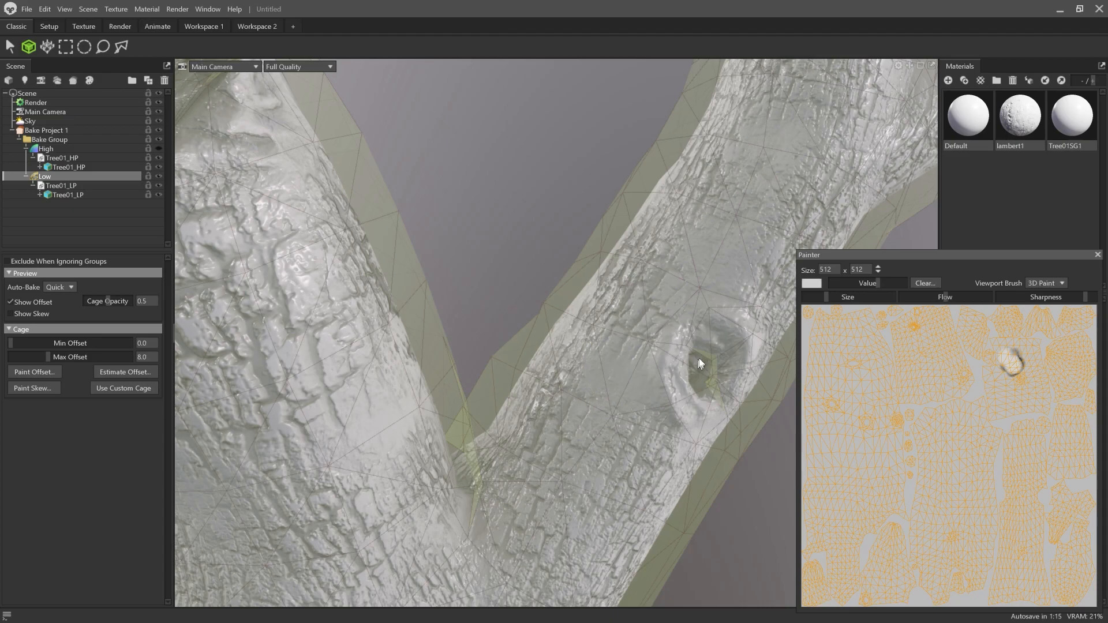
left_click_drag(856, 284, 801, 287)
mouse_move(550, 353)
left_mouse_down()
mouse_move(550, 392)
mouse_move(506, 400)
mouse_move(499, 464)
left_mouse_up()
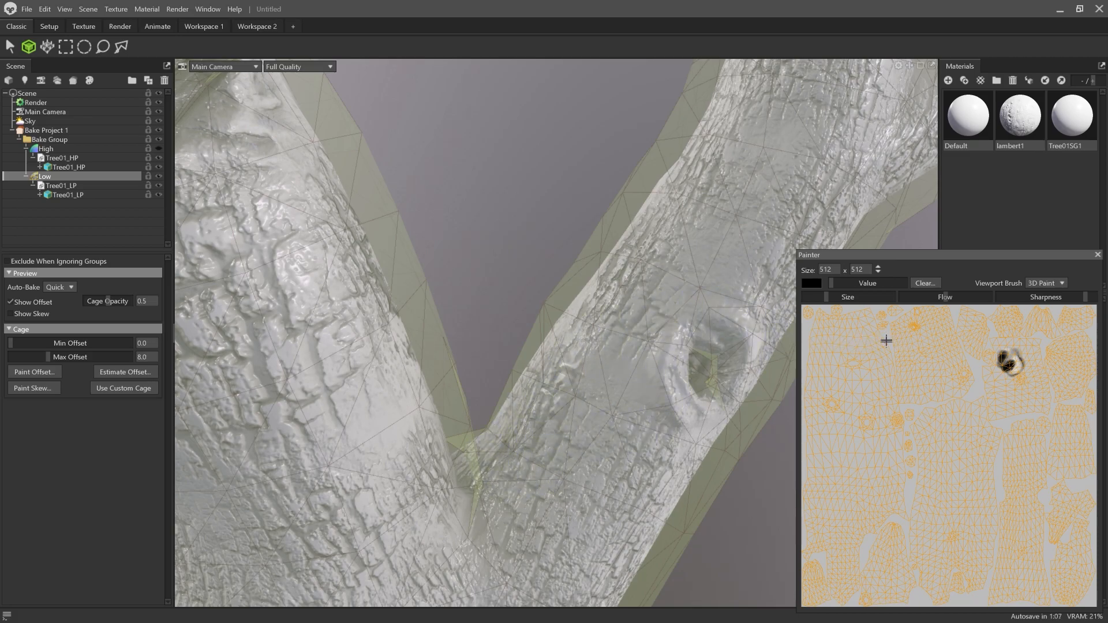
Step: Dismiss clearing the canvas and paint over the test strokes in the offset map with a light grey value
left_click(919, 285)
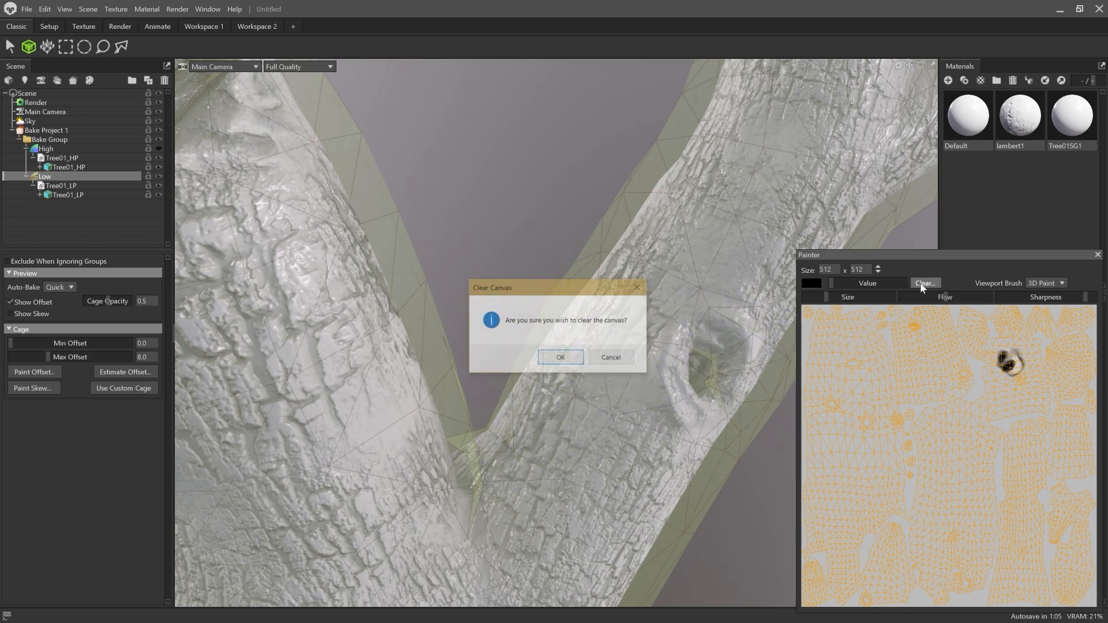
left_click(626, 355)
right_click(888, 334)
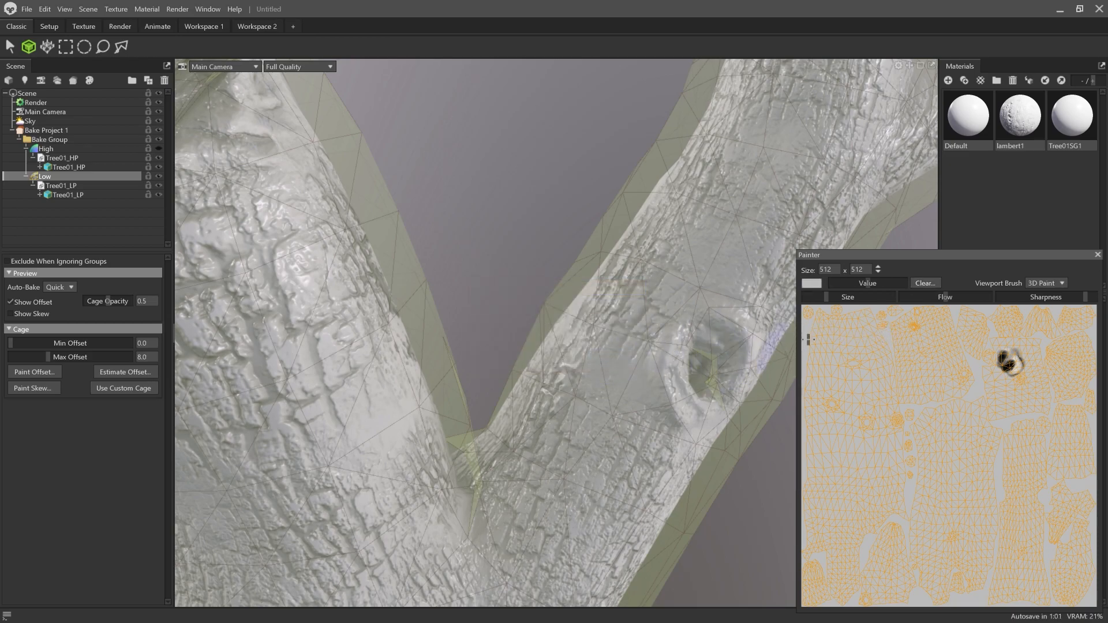
mouse_move(986, 360)
left_mouse_down()
mouse_move(1020, 367)
mouse_move(1005, 341)
mouse_move(1024, 361)
left_mouse_up()
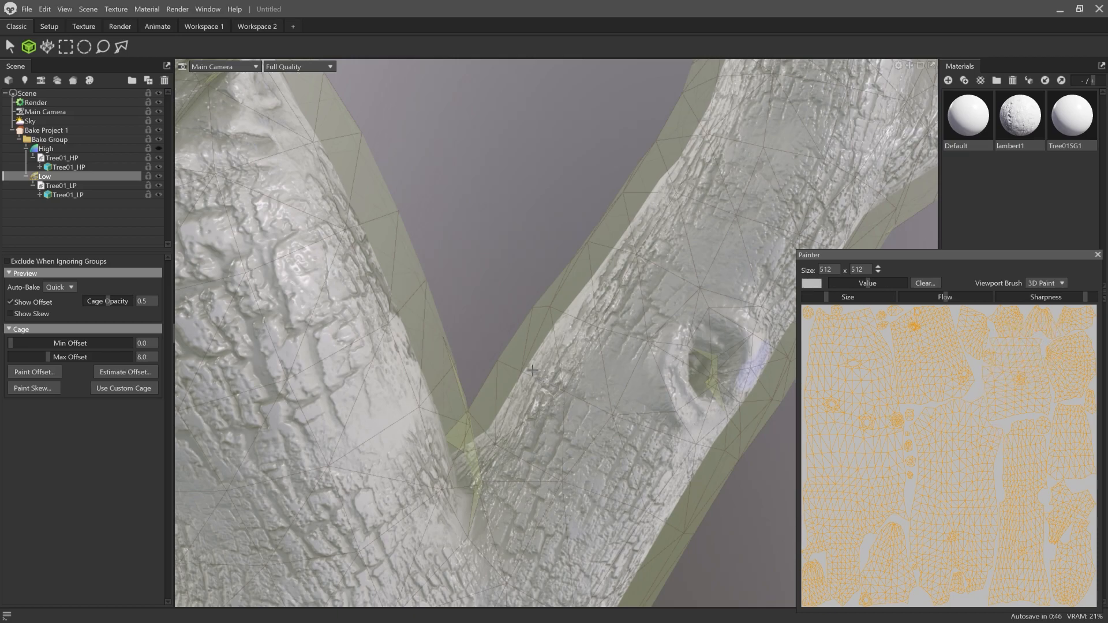
Step: Inspect the cage around the trunk and branches with Min Offset kept at 0.0, and close the offset painter
scroll(532, 369, "down", 4)
mouse_move(556, 381)
left_mouse_down("alt")
mouse_move(645, 403)
mouse_move(566, 404)
mouse_move(540, 390)
left_mouse_up("alt")
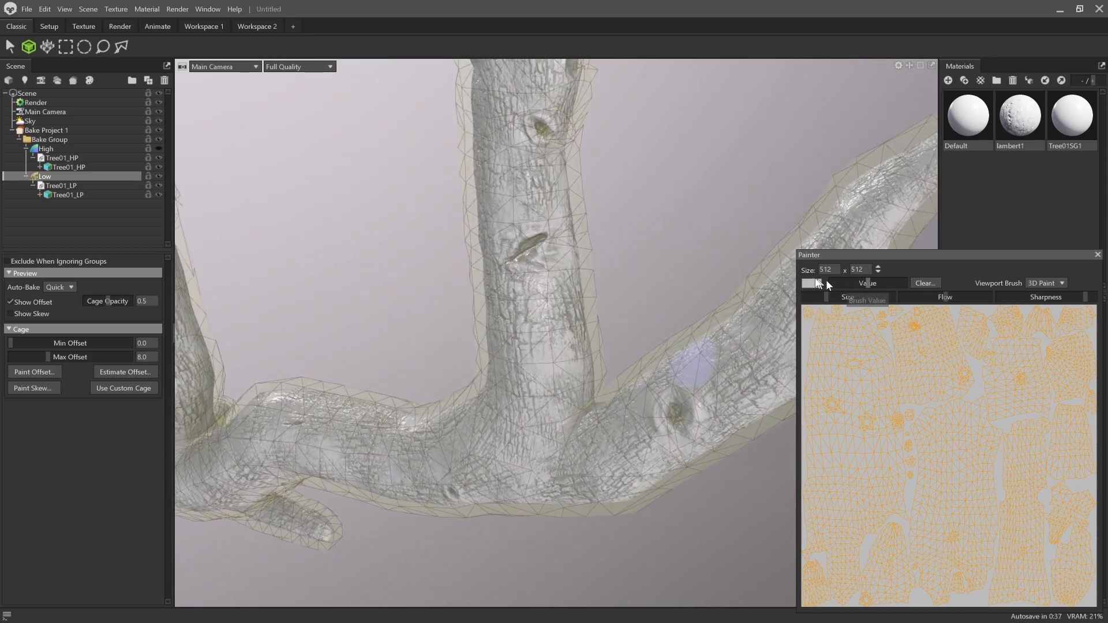
mouse_move(668, 339)
left_mouse_down("alt")
mouse_move(548, 376)
mouse_move(450, 375)
left_mouse_up("alt")
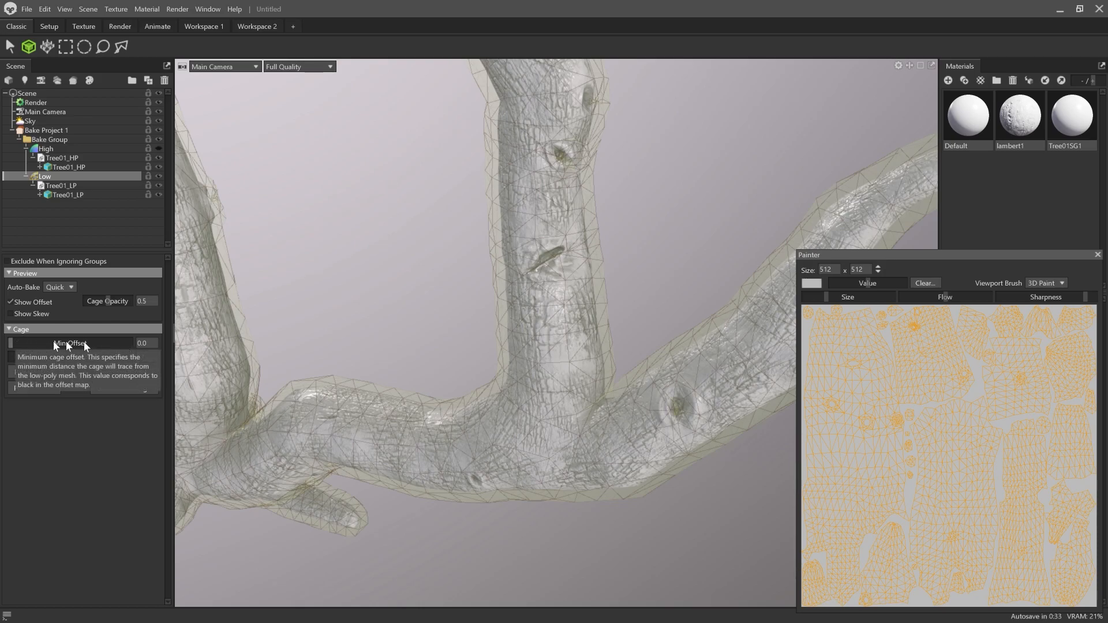
mouse_move(13, 343)
left_mouse_down()
mouse_move(29, 343)
mouse_move(10, 343)
left_mouse_up()
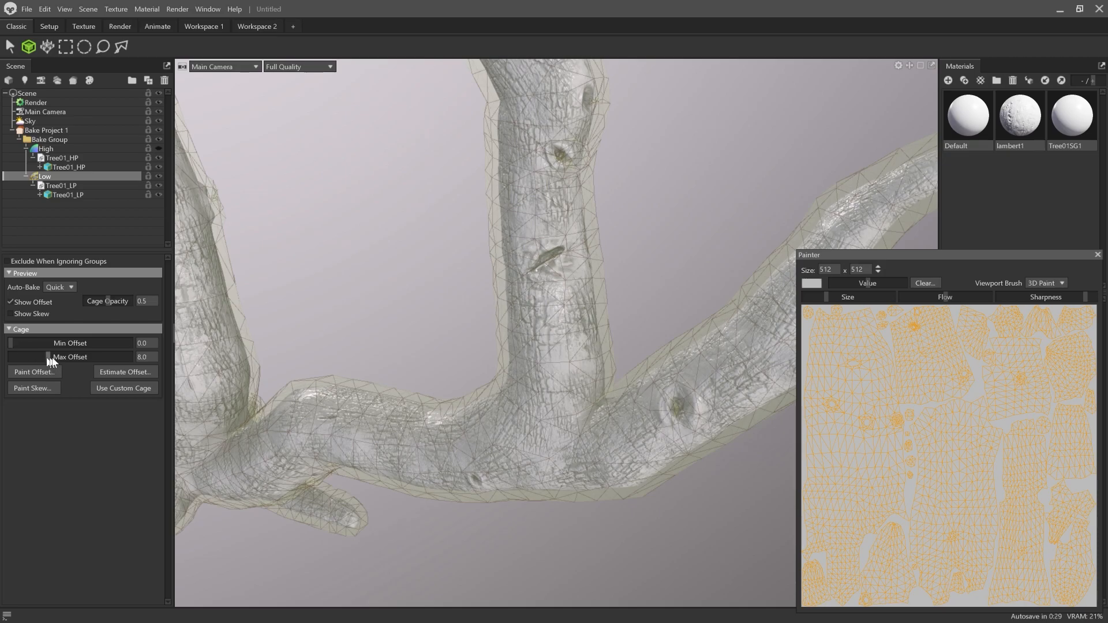
middle_click_drag(393, 334, 422, 350)
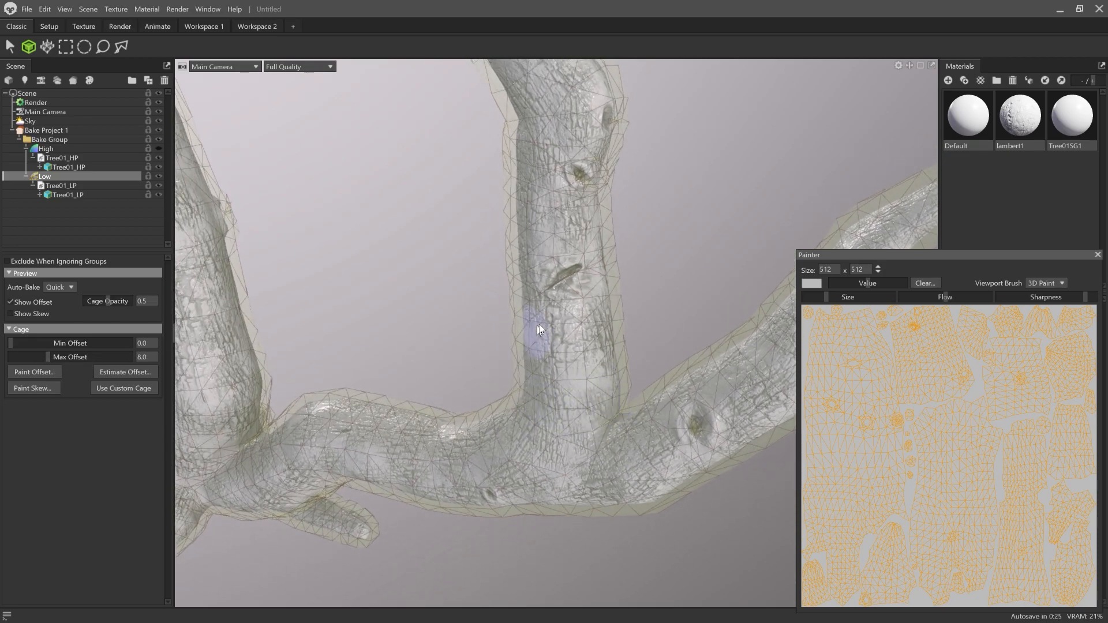
left_click(1098, 255)
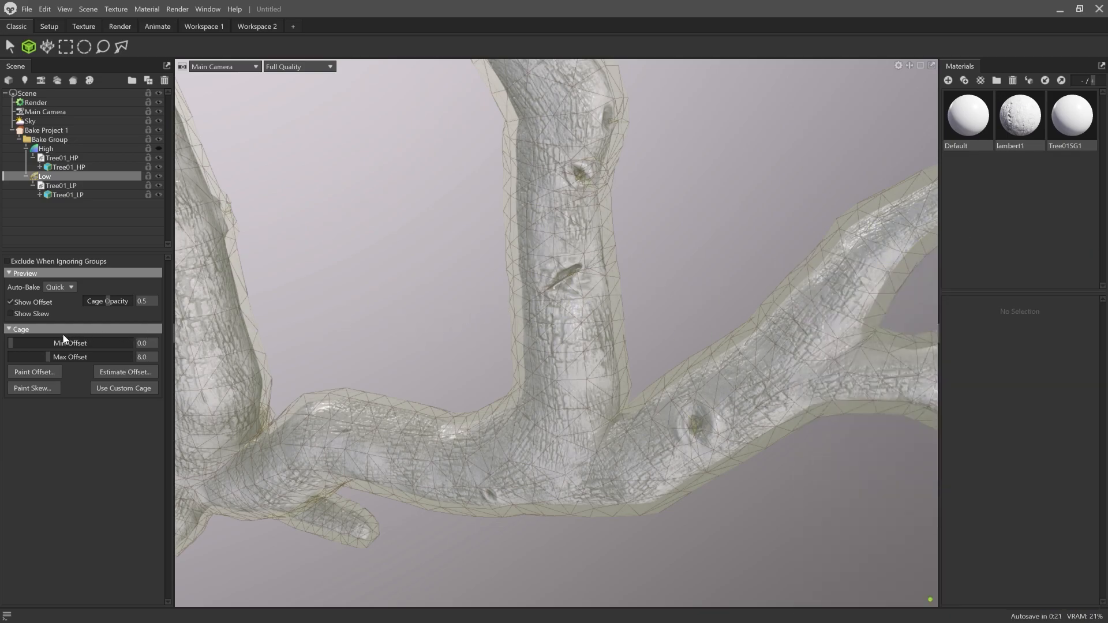
Step: Hide the cage offset display, show the skew directions instead and examine them around the branch fork
left_click(24, 304)
left_click_drag(628, 376, 541, 386)
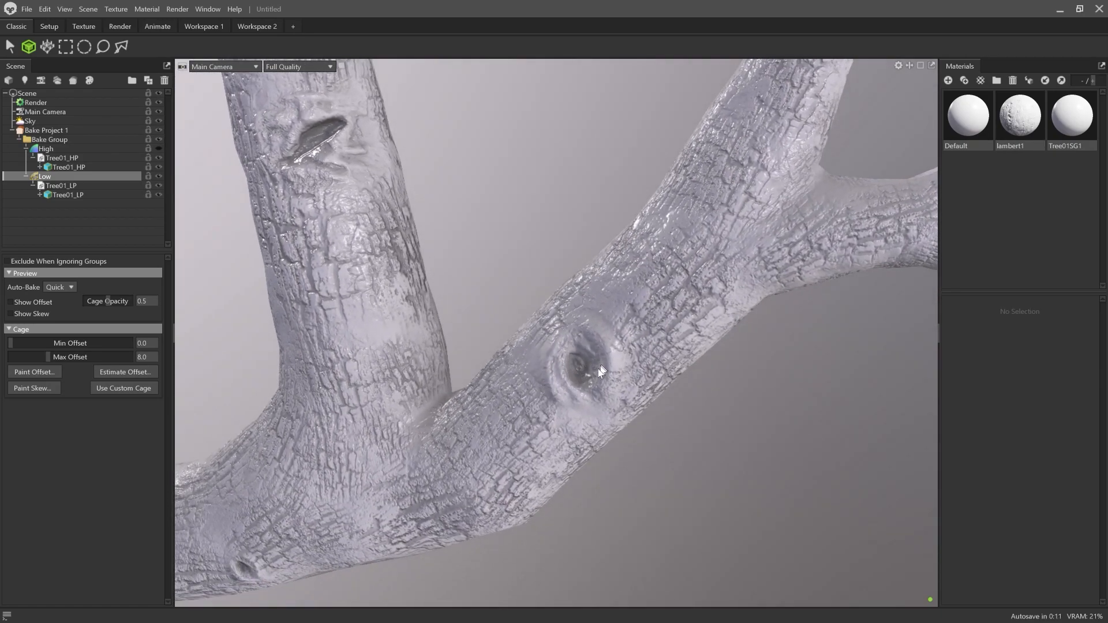
left_click_drag(616, 301, 635, 277)
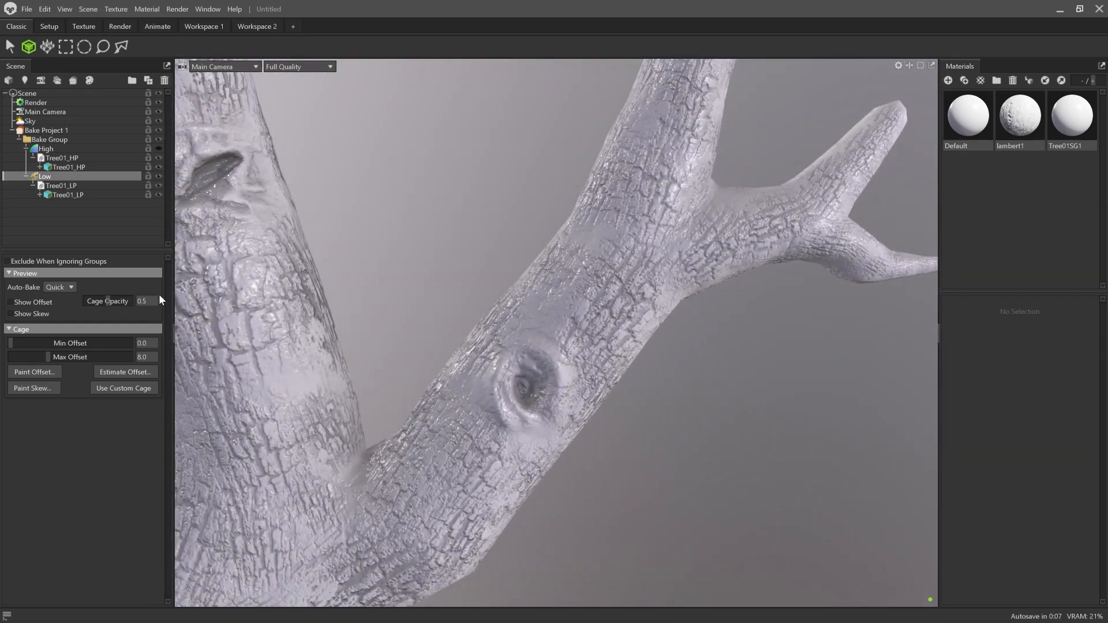
left_click(10, 314)
left_click_drag(531, 368, 643, 401)
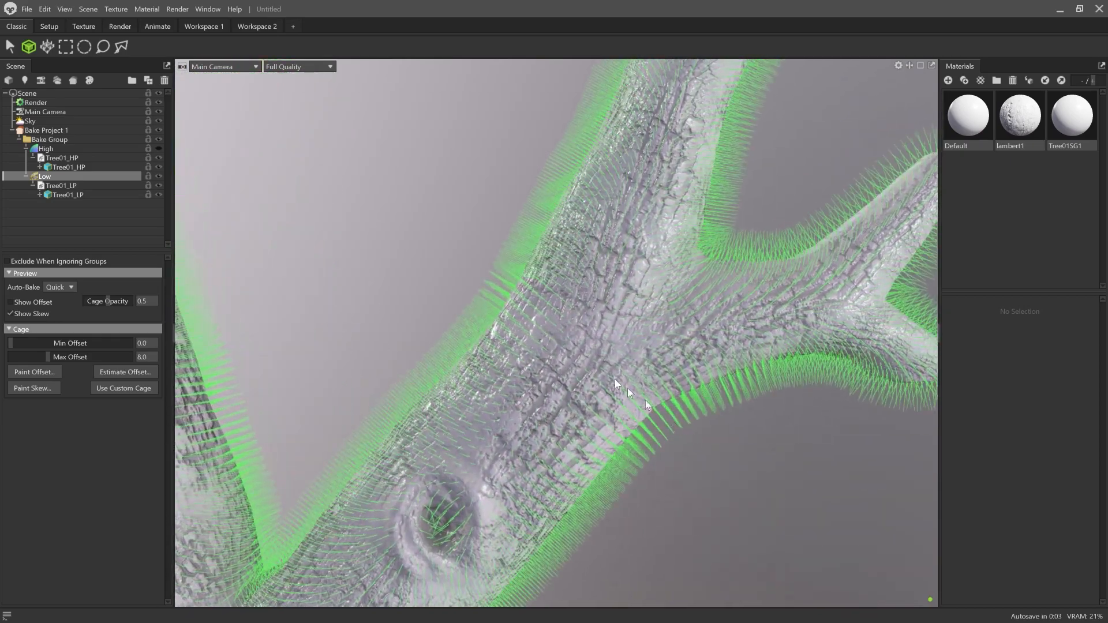
mouse_move(599, 344)
left_mouse_down()
mouse_move(504, 362)
mouse_move(675, 325)
mouse_move(601, 310)
mouse_move(687, 334)
mouse_move(615, 331)
left_mouse_up()
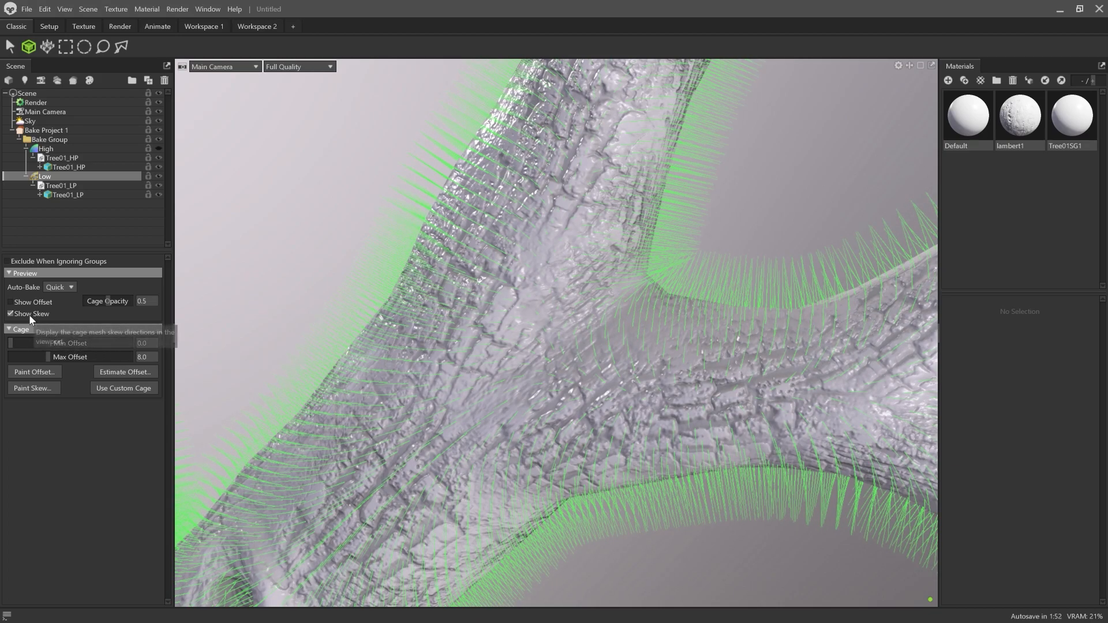
Step: Open the skew painter beside the model and paint black over the knot hole on the trunk
left_click(33, 388)
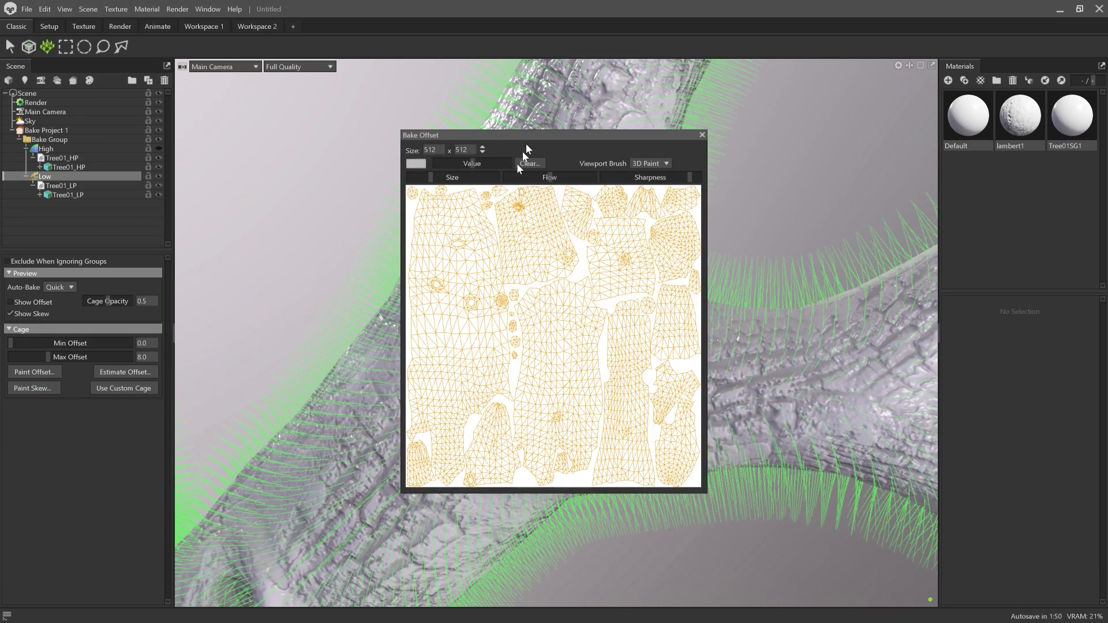
left_click_drag(523, 140, 936, 245)
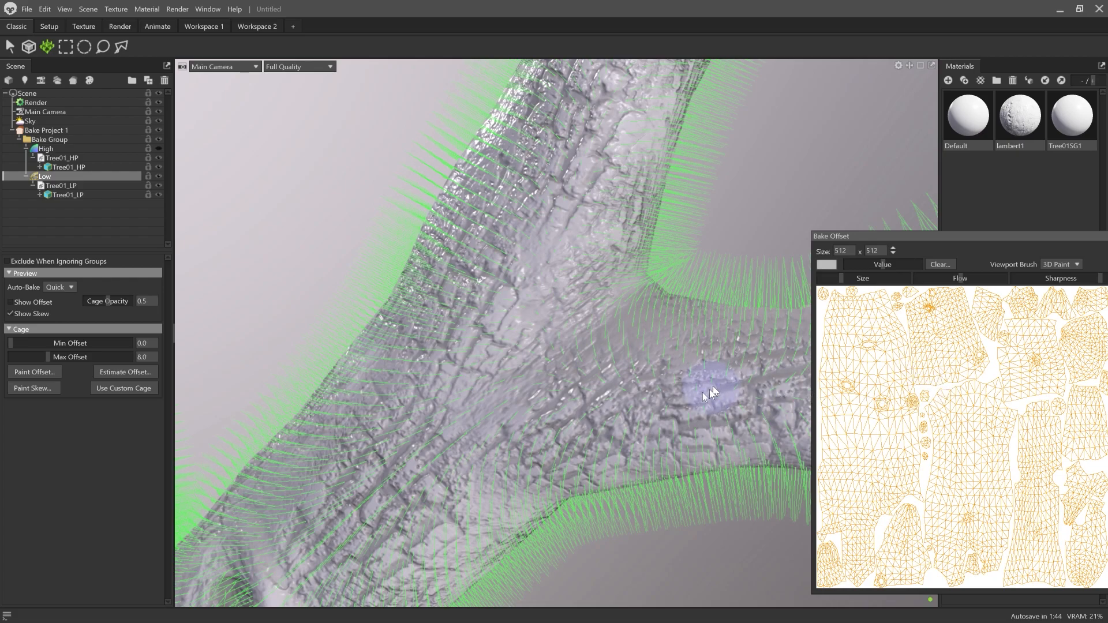
left_click_drag(571, 359, 623, 343, "alt")
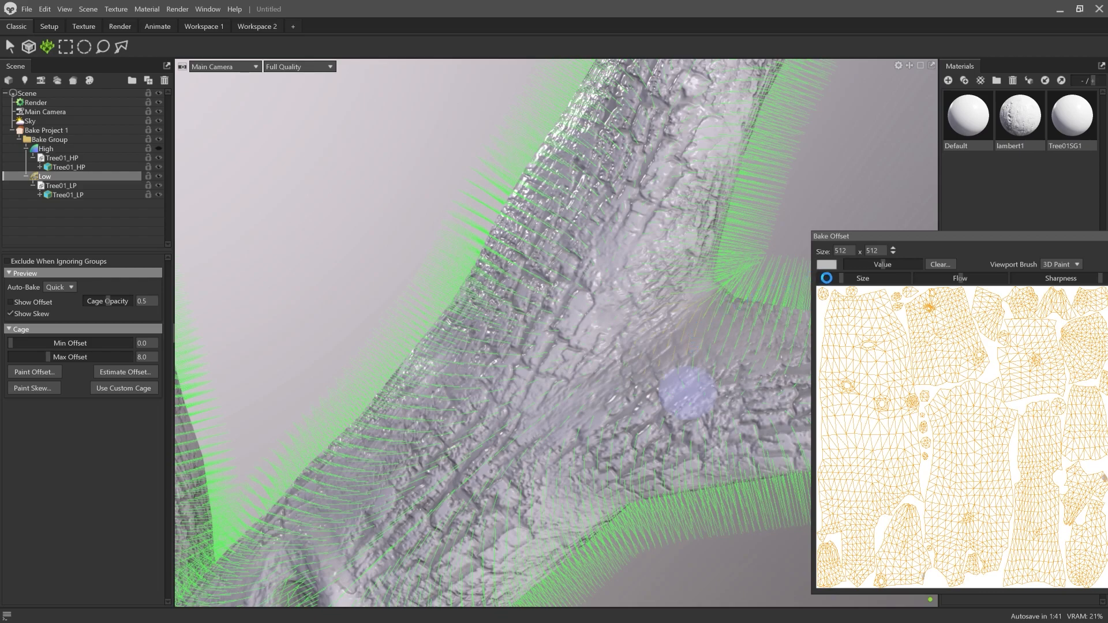
left_click_drag(411, 283, 589, 342, "alt")
left_click_drag(473, 334, 398, 296, "alt")
right_click_drag(398, 296, 466, 340, "alt")
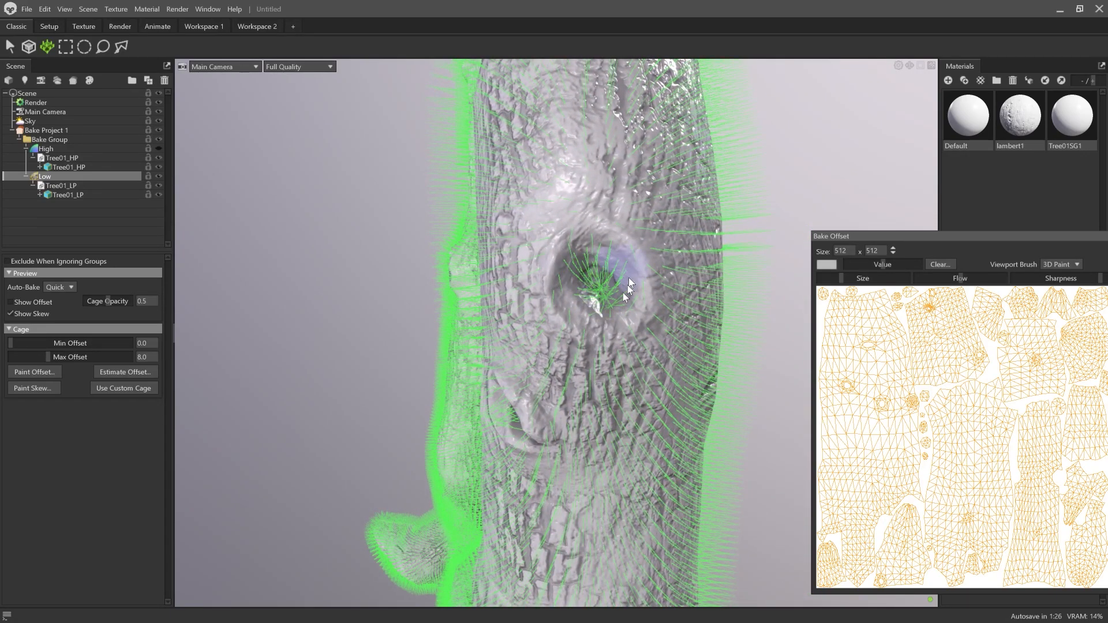
left_click_drag(894, 265, 846, 264)
mouse_move(623, 294)
left_mouse_down()
mouse_move(617, 279)
mouse_move(571, 296)
mouse_move(609, 257)
left_mouse_up()
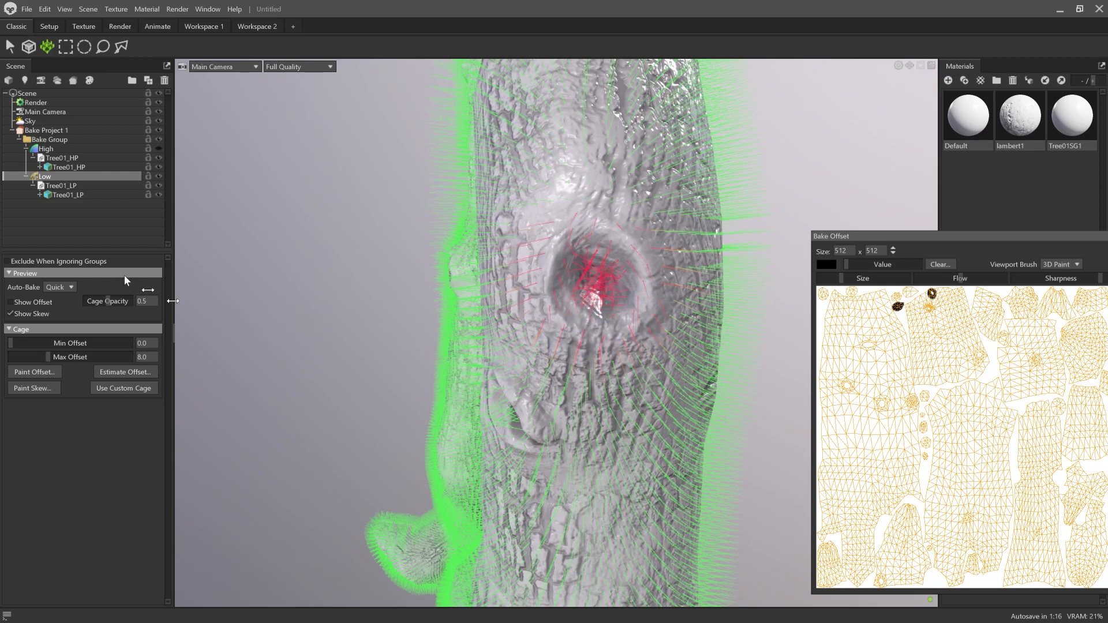
Step: Select Bake Project 1 and inspect the bark detail inside the trunk's knot hole up close
left_click(47, 129)
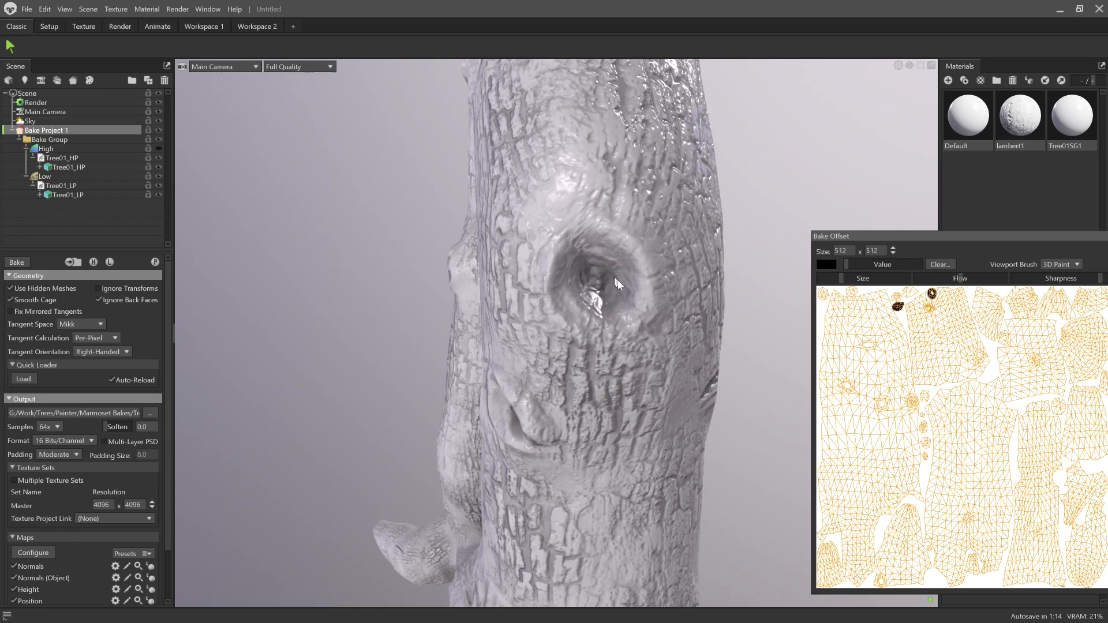
right_click_drag(611, 276, 784, 371)
left_click_drag(630, 285, 652, 240)
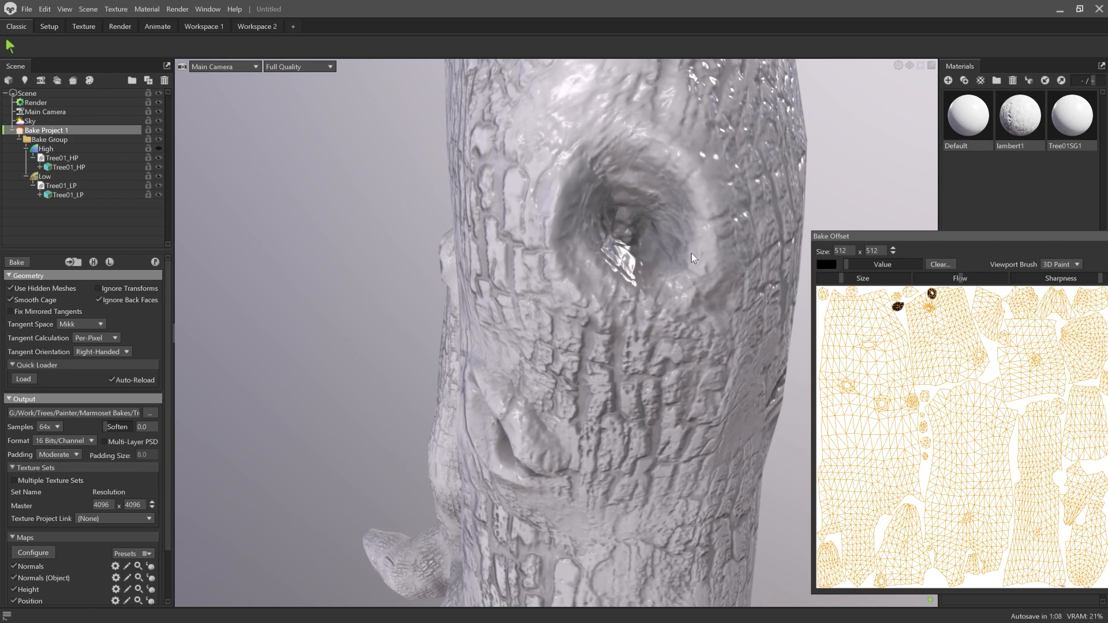
left_click_drag(660, 247, 653, 262)
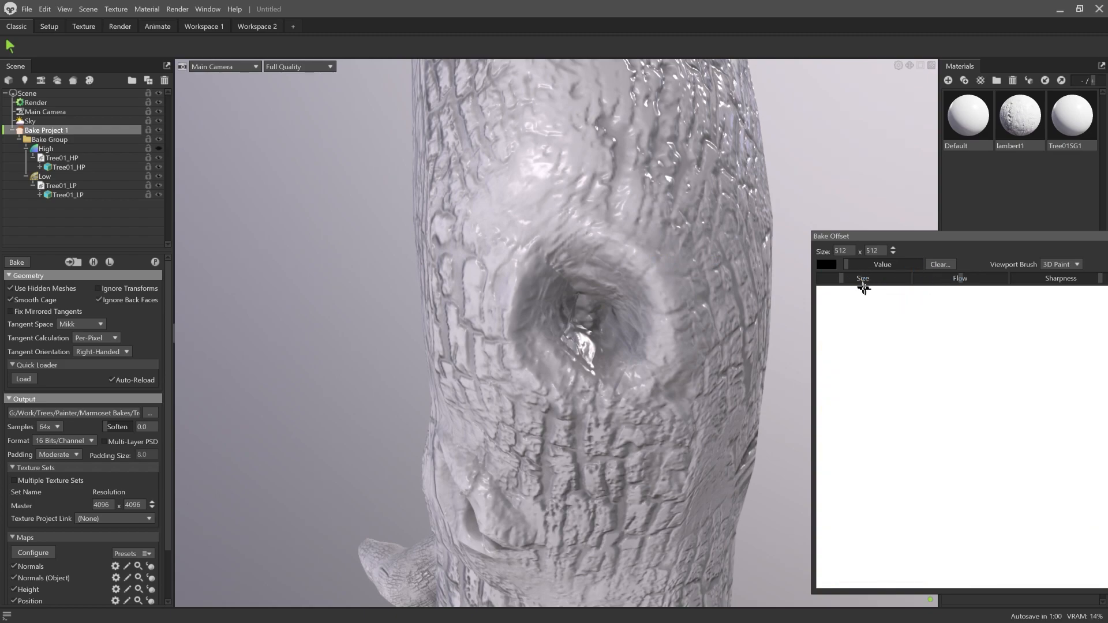
Step: Set the skew brush value to white, show the Low group's skew directions and skew painter again, and close the painter
left_click_drag(848, 264, 864, 265)
left_click_drag(703, 284, 668, 293, "alt")
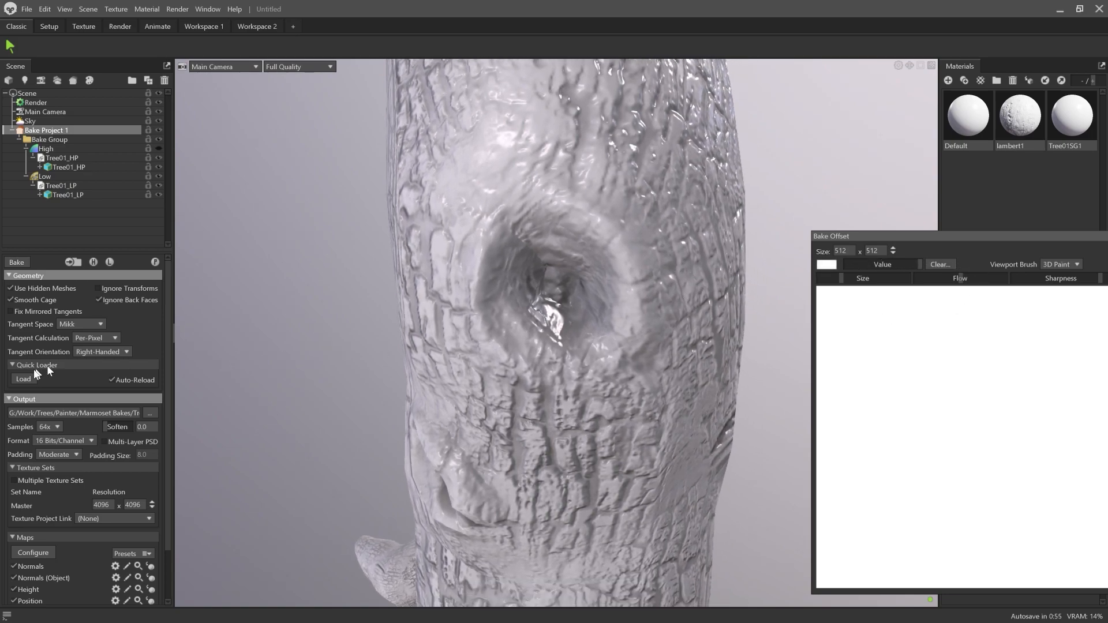
left_click(52, 176)
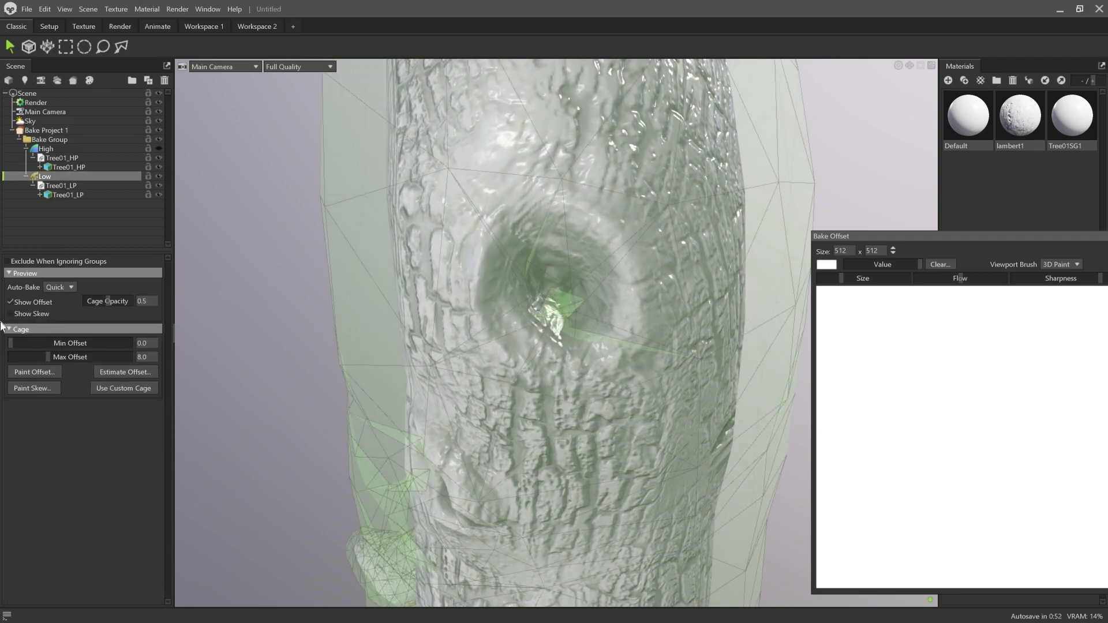
left_click(27, 313)
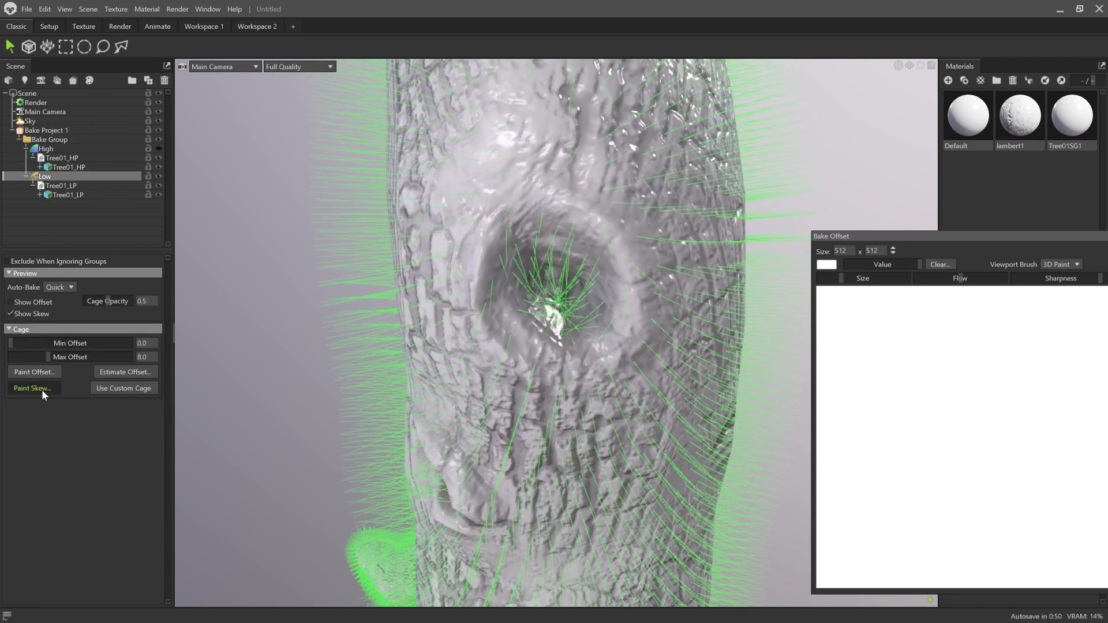
left_click(42, 388)
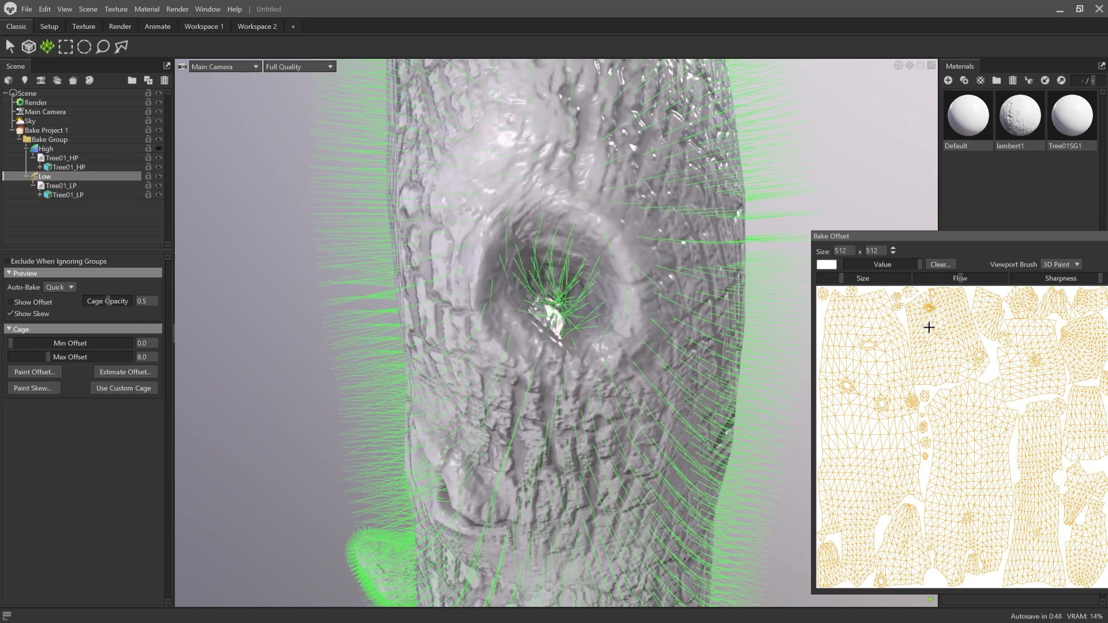
left_click_drag(937, 240, 886, 230)
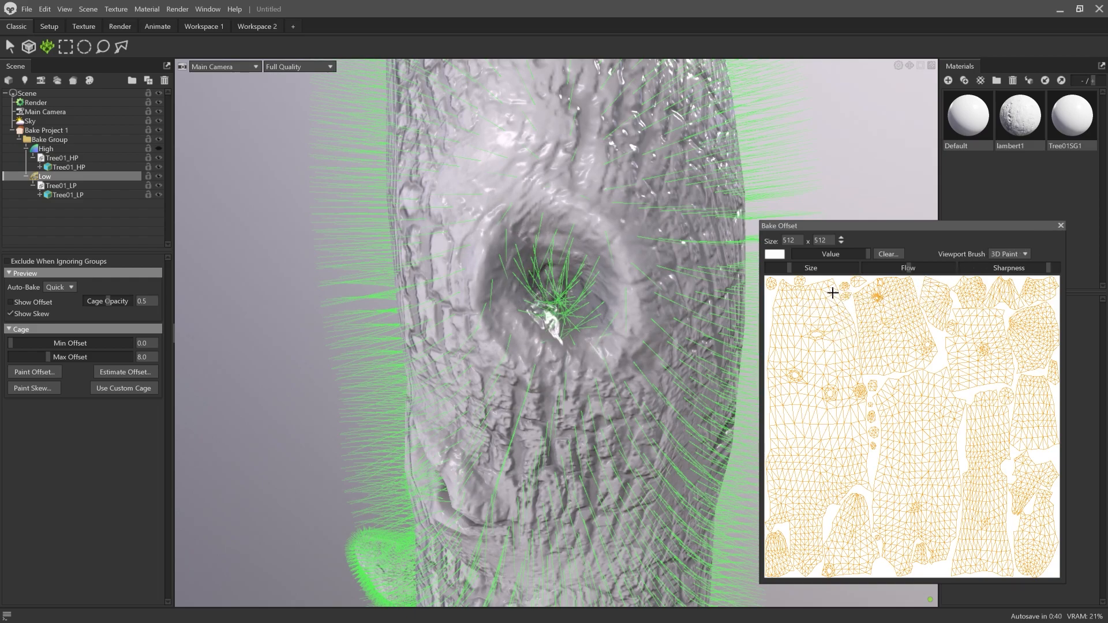
left_click(1061, 226)
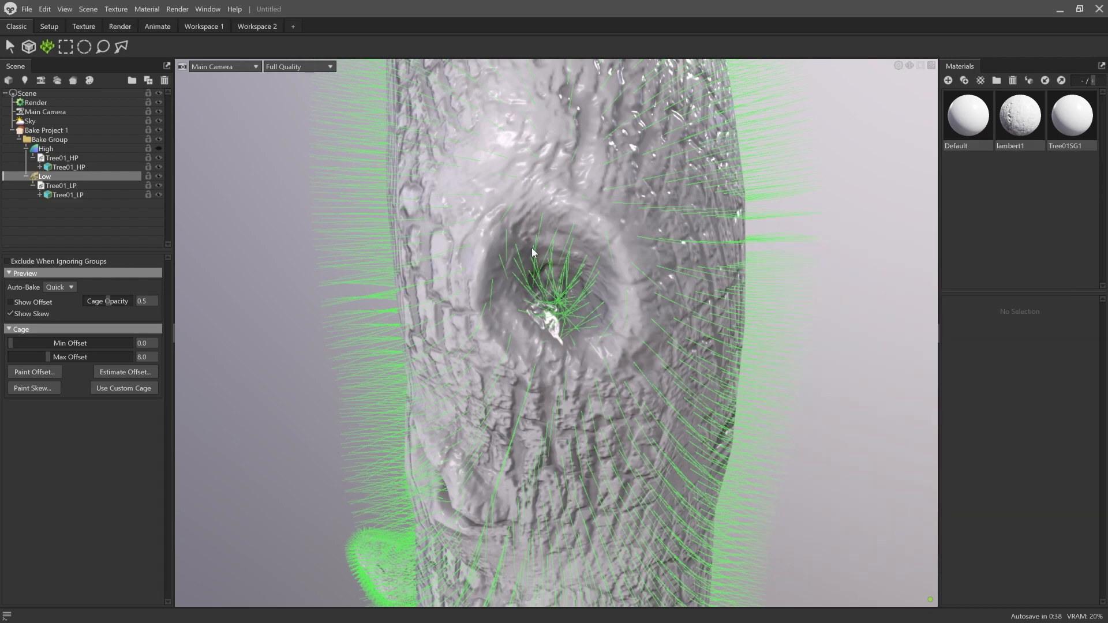
Step: Select the Bake Group and inspect the whole tree from several angles
left_click(50, 140)
right_click_drag(507, 327, 458, 336)
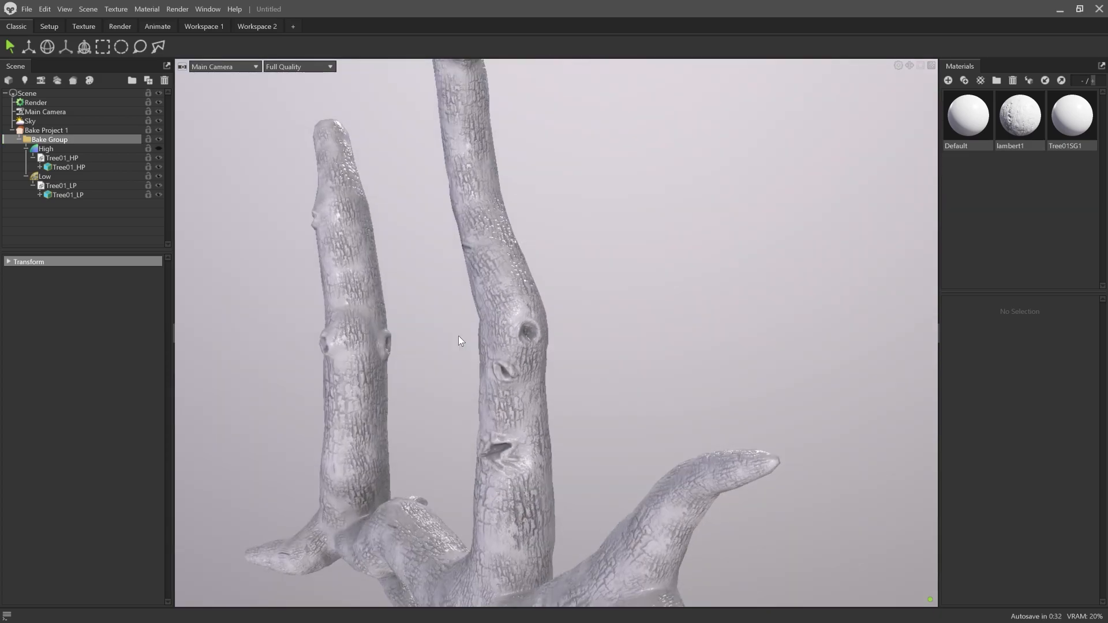
middle_click_drag(549, 329, 672, 251)
right_click_drag(590, 249, 552, 323)
left_click_drag(553, 323, 495, 333)
middle_click_drag(495, 333, 540, 359)
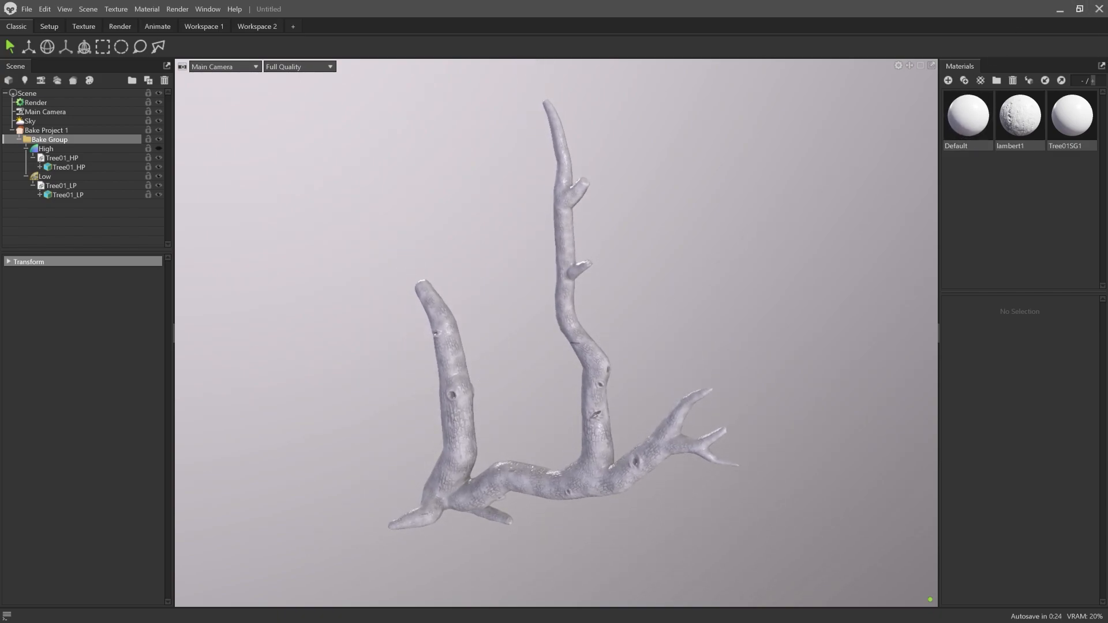
Step: Switch to File Explorer, open Marmoset Bakes inside the Painter folder and bring all eight Tree_bakes maps into Substance 3D Painter's assets
key("alt+Tab")
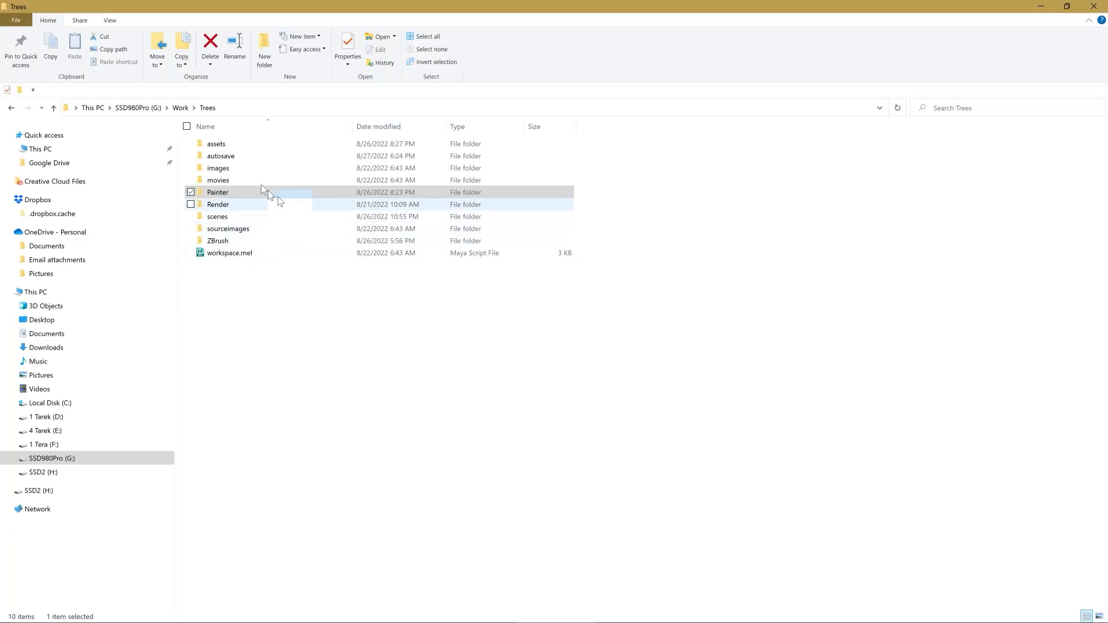
double_click(247, 192)
left_click(229, 148)
double_click(230, 151)
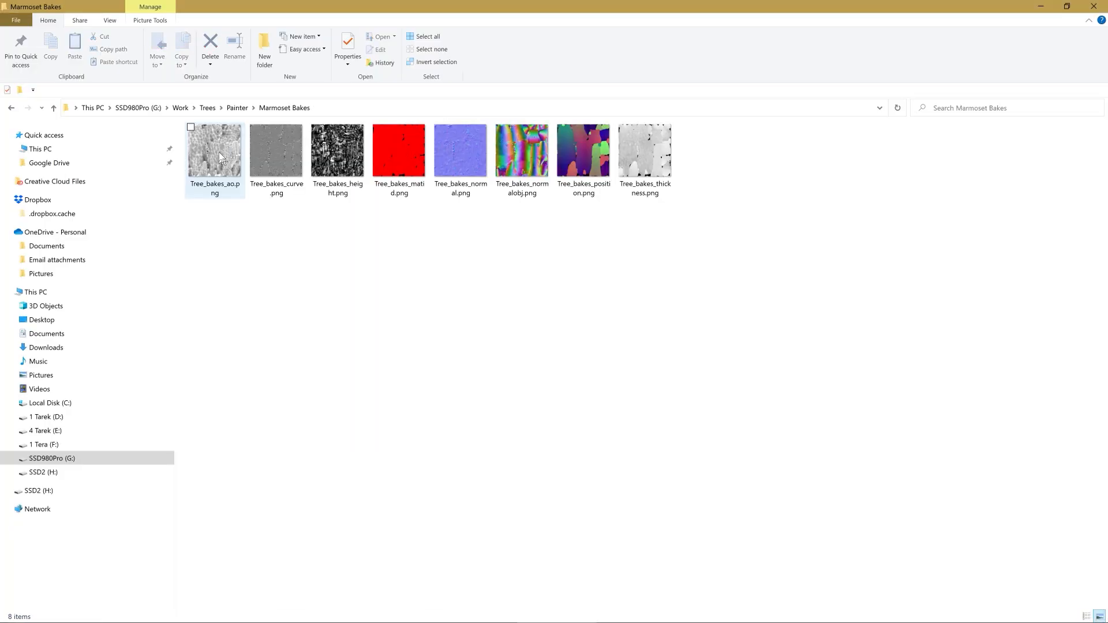
left_click_drag(229, 217, 669, 166)
mouse_move(235, 163)
left_mouse_down()
mouse_move(906, 375)
mouse_move(1107, 357)
mouse_move(892, 508)
mouse_move(477, 480)
mouse_move(468, 493)
left_mouse_up()
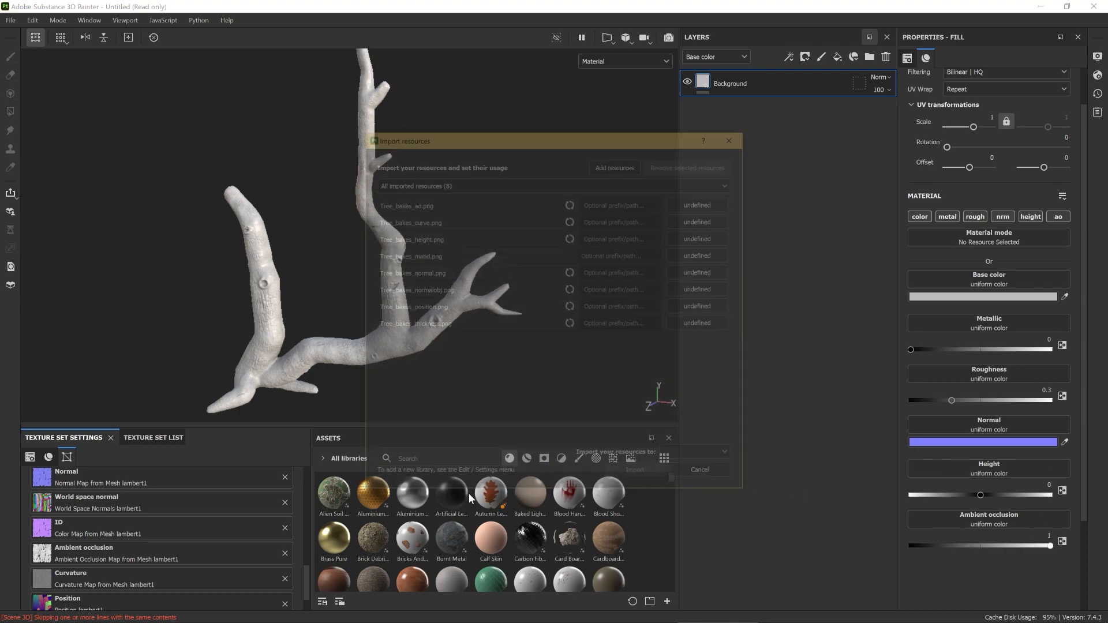
Step: Set the usage of all eight Tree_bakes resources to texture and import them into the current session
left_click_drag(526, 208, 528, 319)
mouse_move(500, 202)
left_mouse_down()
mouse_move(506, 306)
mouse_move(502, 221)
left_mouse_up()
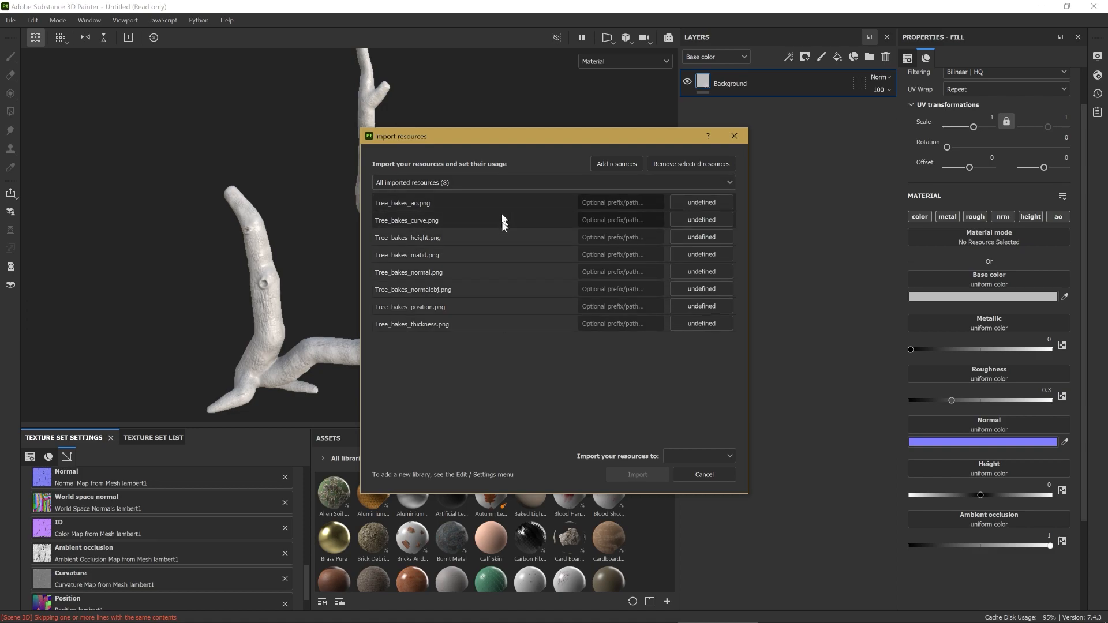
left_click(703, 205)
left_click(738, 248)
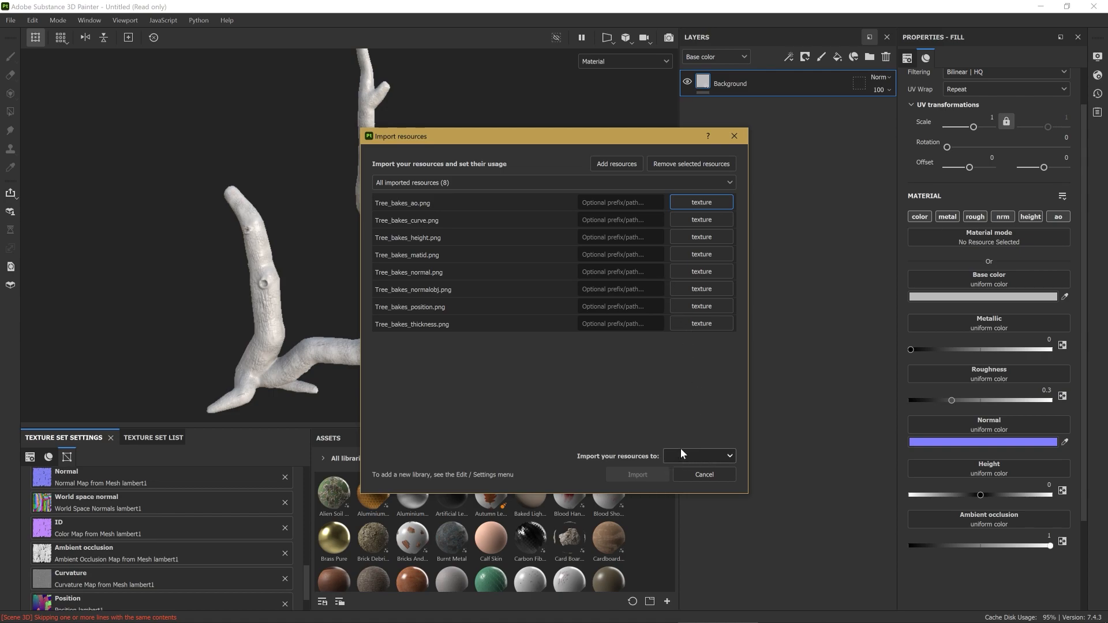
left_click(704, 456)
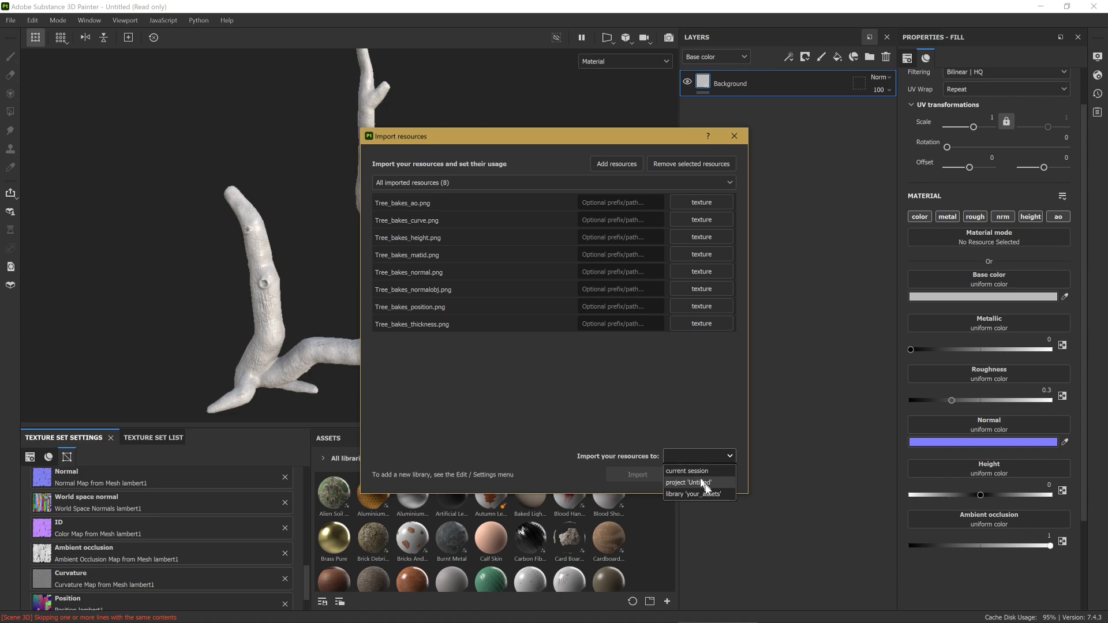
left_click(686, 471)
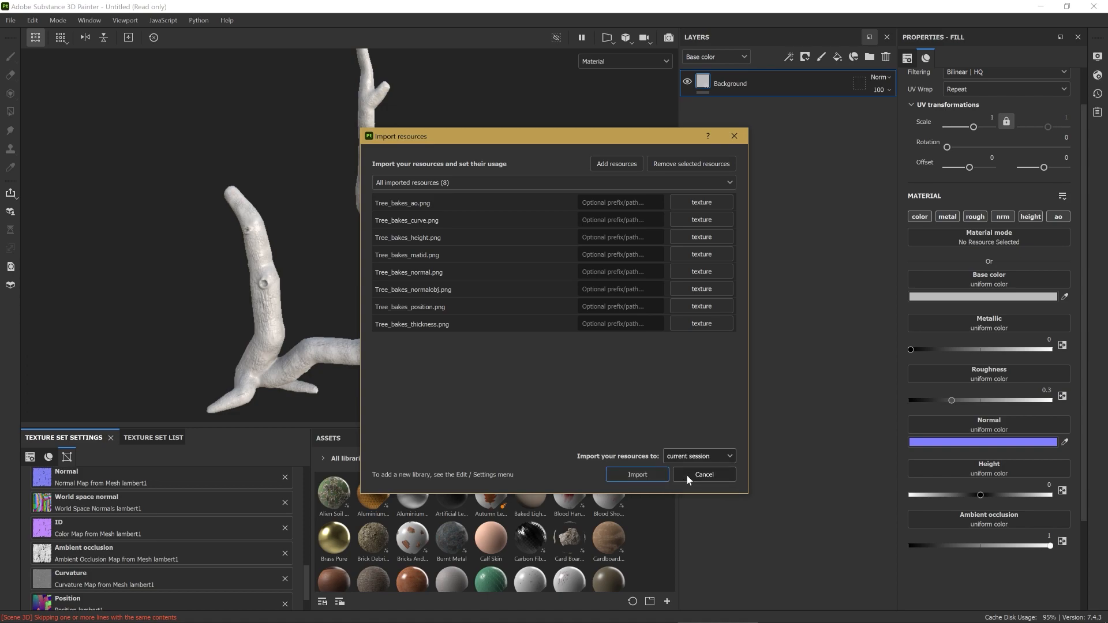
left_click(643, 473)
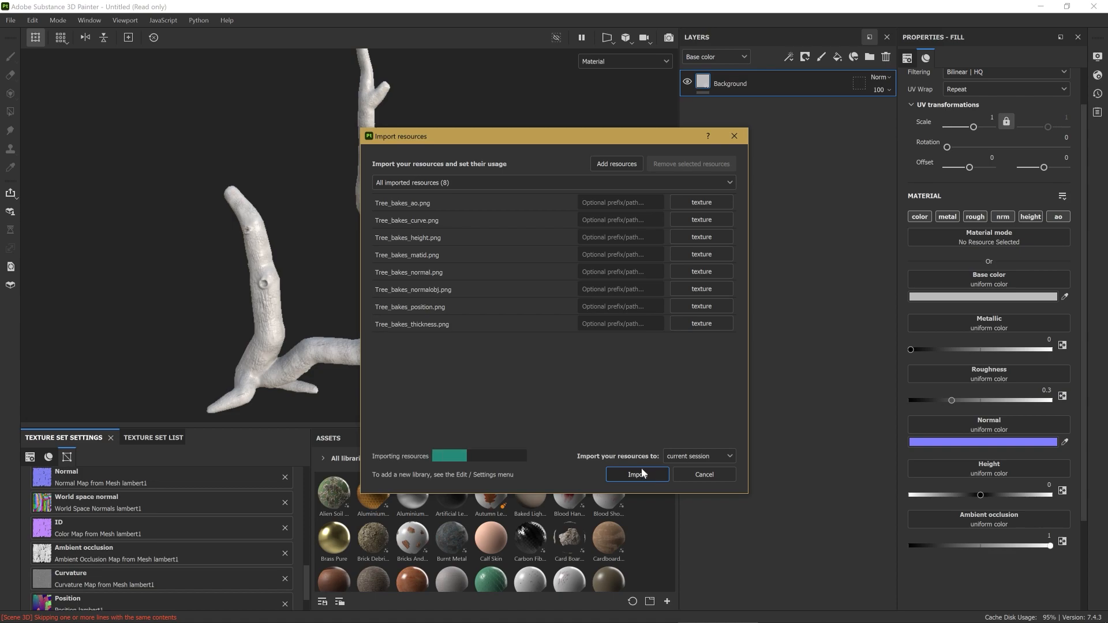
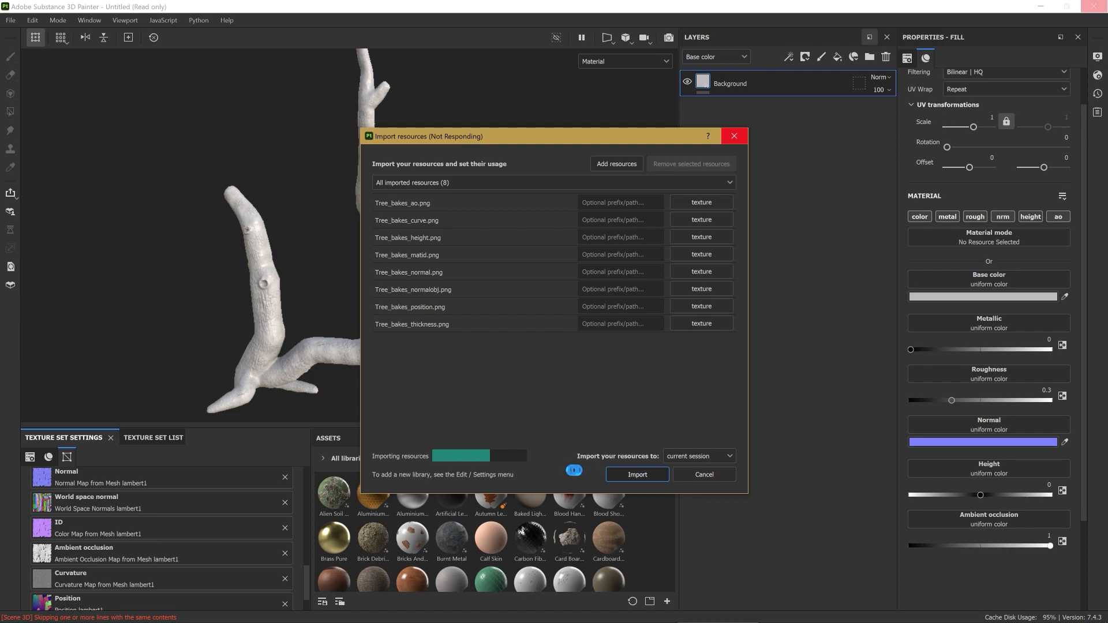
Step: Enlarge the mesh maps area to show the full list and assign Tree_bakes_normal as the Normal mesh map
left_click(143, 438)
left_click(64, 440)
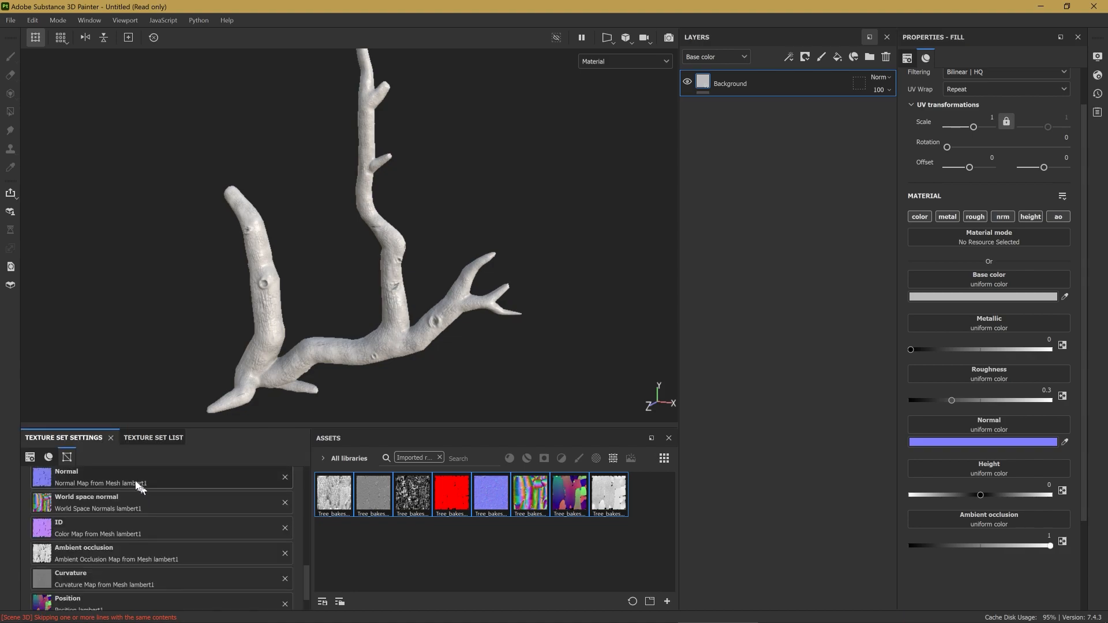
left_click_drag(149, 427, 148, 350)
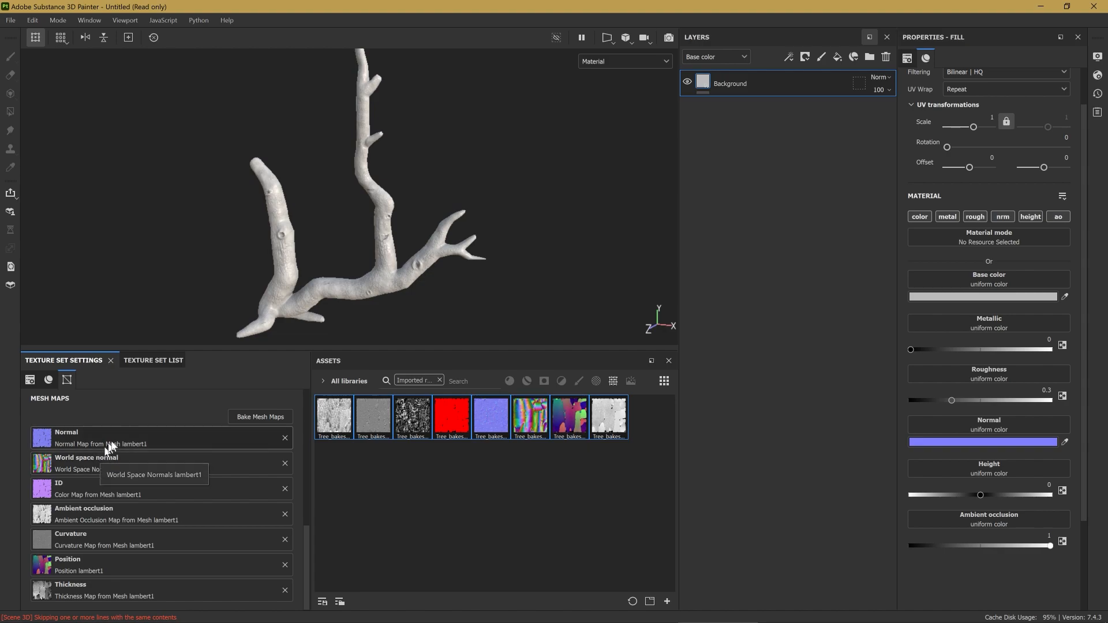
left_click(492, 426)
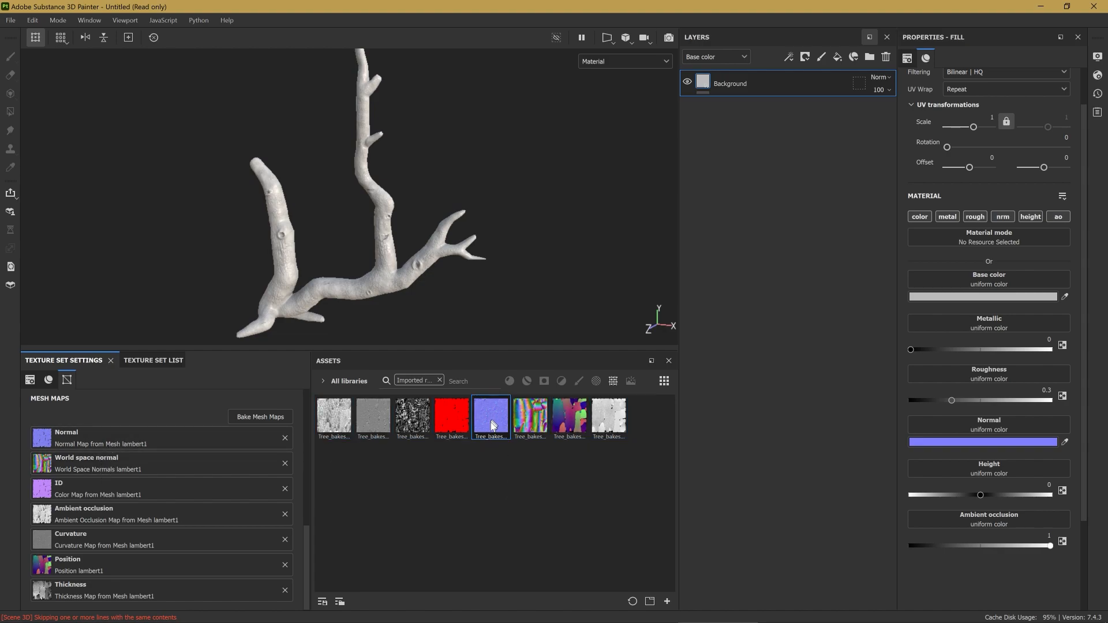
left_click_drag(487, 416, 365, 403)
scroll(394, 278, "up", 10)
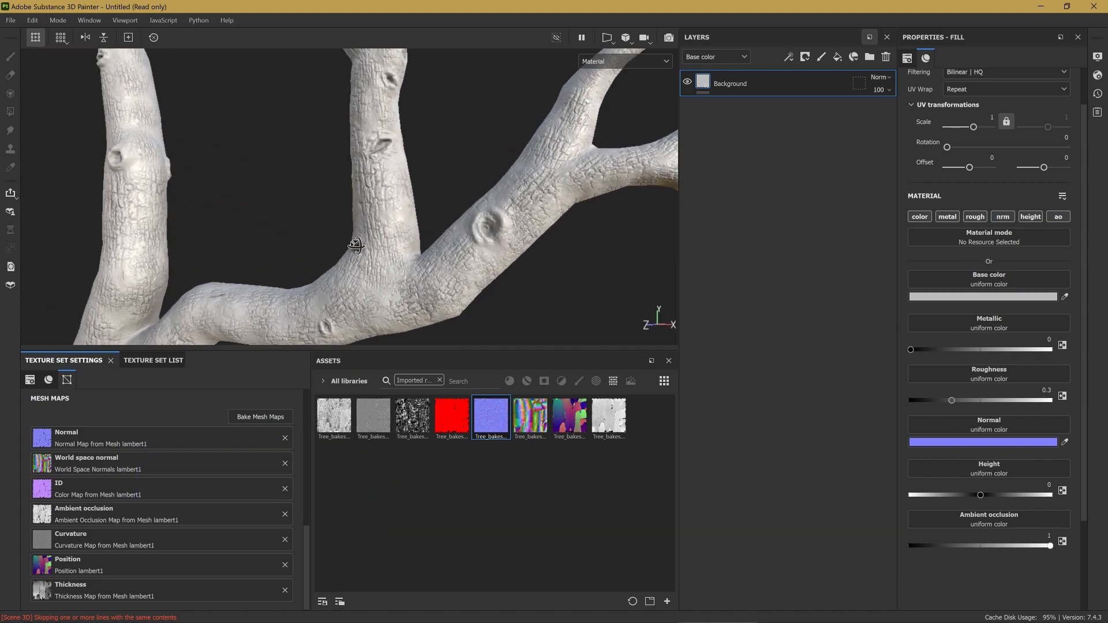
scroll(416, 242, "up", 3)
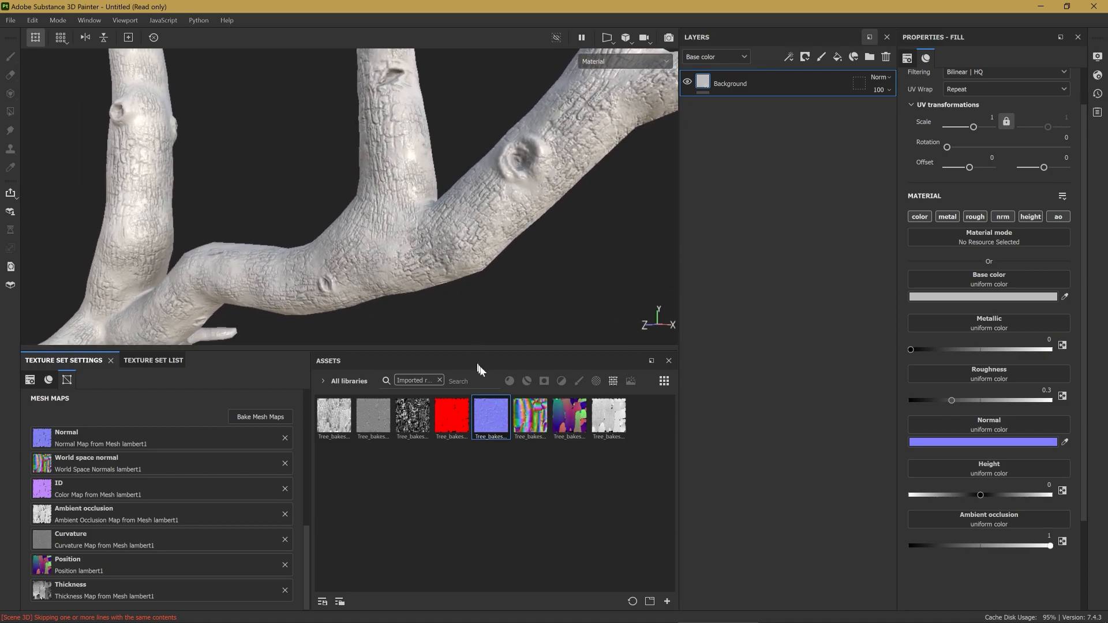
left_click_drag(490, 411, 150, 437)
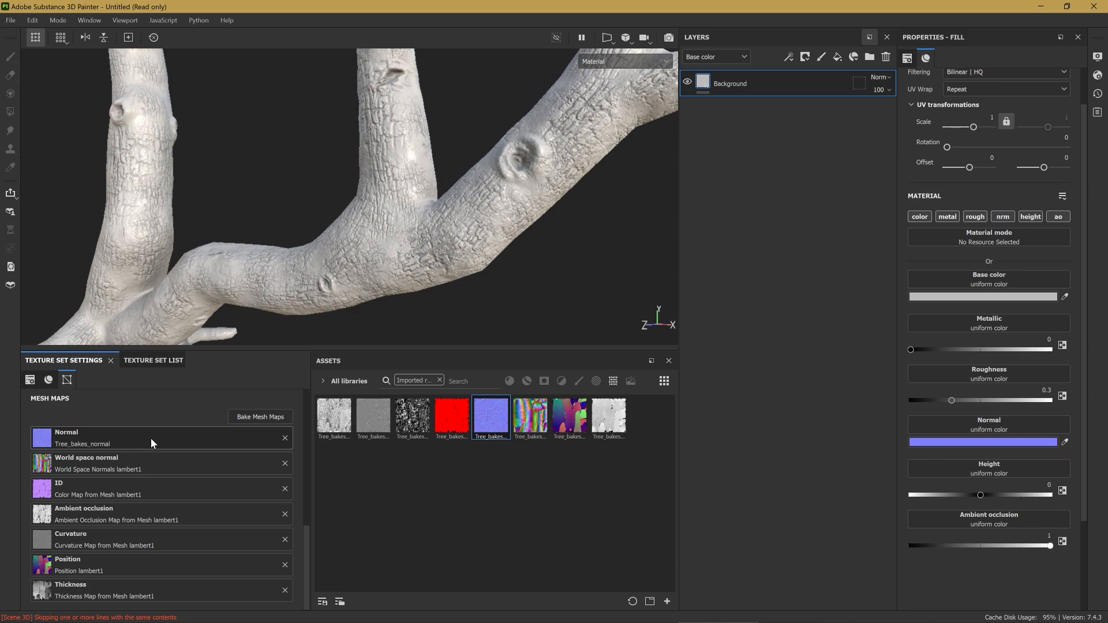
Step: Assign Tree_bakes_normalobj as the World space normal mesh map and Tree_bakes_ao as the Ambient occlusion mesh map
middle_click_drag(445, 272, 439, 267, "alt")
mouse_move(439, 268)
left_mouse_down("alt")
mouse_move(433, 257)
mouse_move(437, 276)
left_mouse_up("alt")
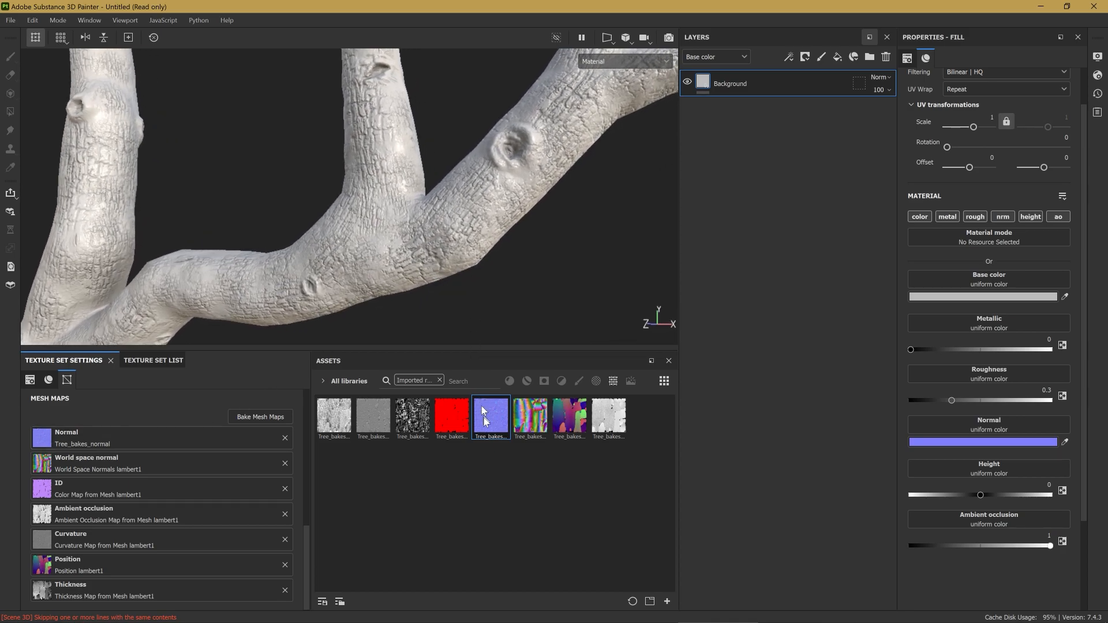
left_click(536, 434)
mouse_move(537, 434)
left_click_drag(532, 420, 110, 461)
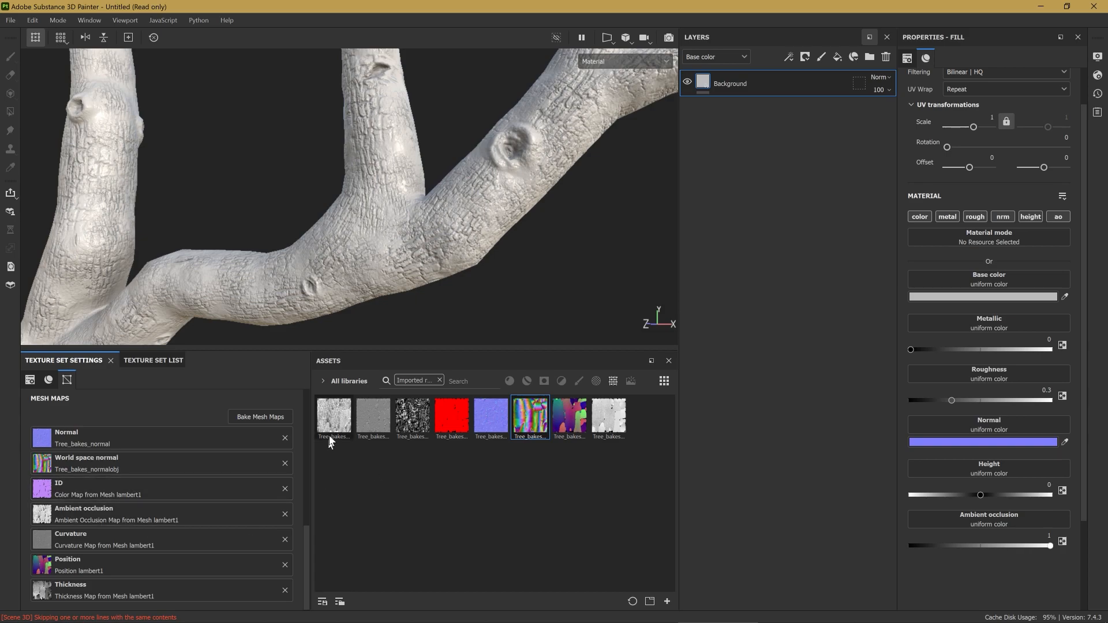
left_click_drag(331, 431, 96, 511)
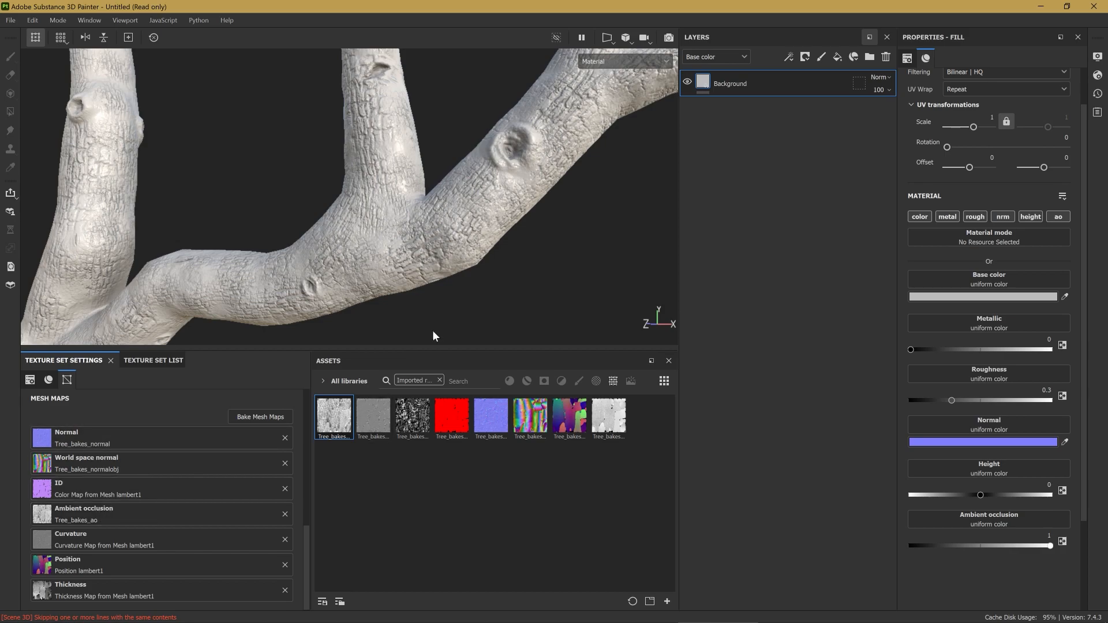
Step: Rotate the environment lighting around the tree and change the environment map to Studio Tomoco
left_click_drag(407, 254, 438, 236, "alt")
mouse_move(571, 267)
right_mouse_down("shift")
mouse_move(415, 275)
mouse_move(521, 282)
mouse_move(446, 279)
mouse_move(478, 281)
right_mouse_up("shift")
scroll(411, 276, "down", 5)
left_click_drag(478, 281, 455, 265, "alt")
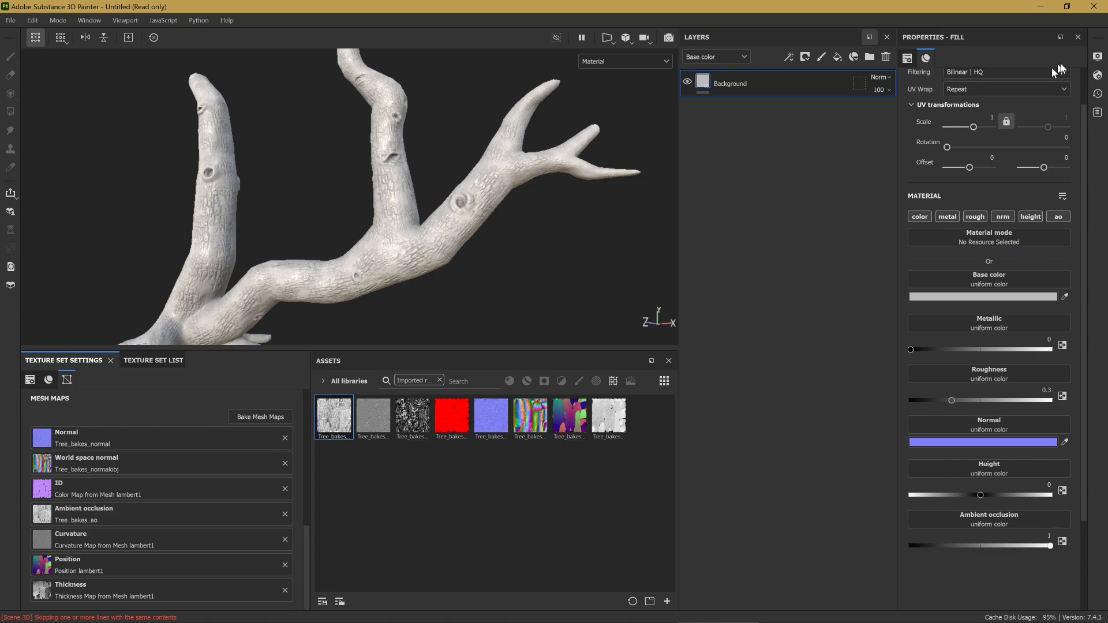
left_click(1097, 58)
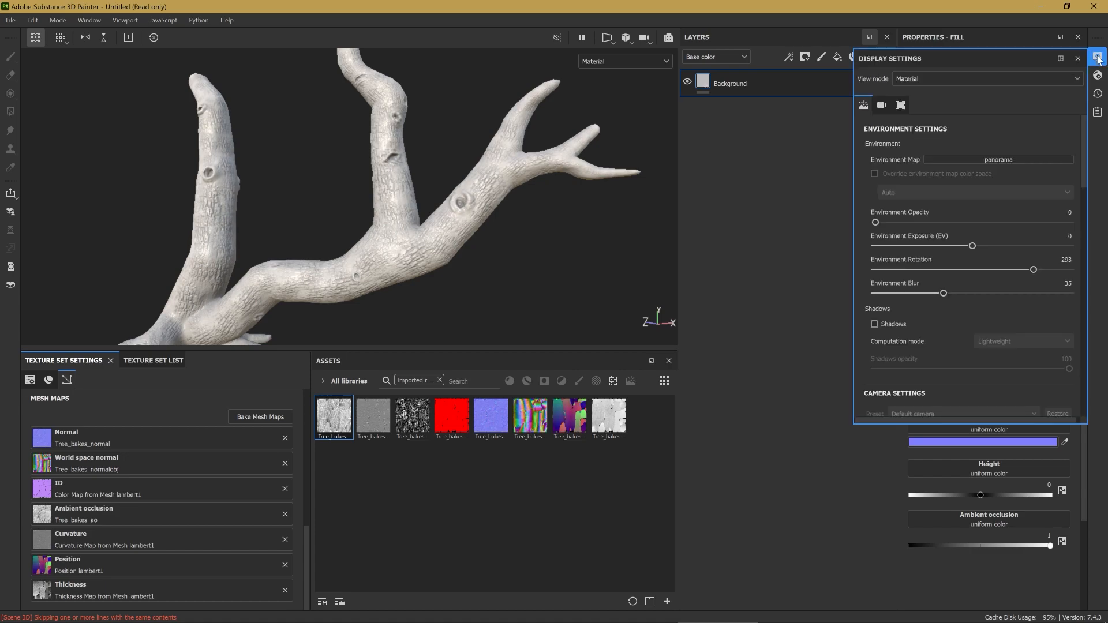
left_click(992, 159)
scroll(1017, 271, "down", 3)
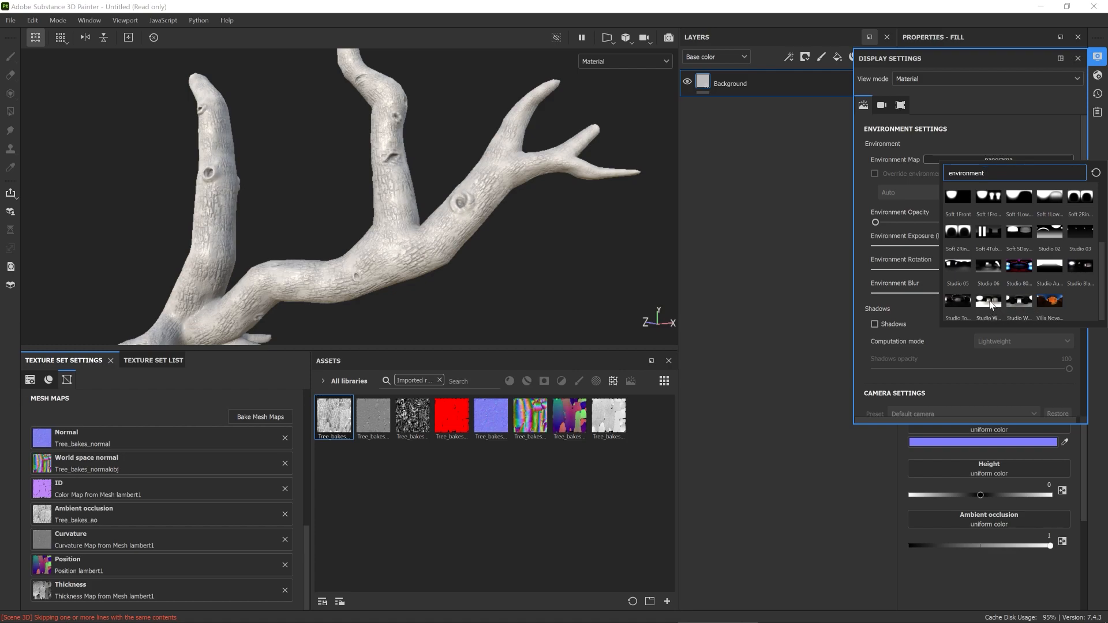
mouse_move(990, 305)
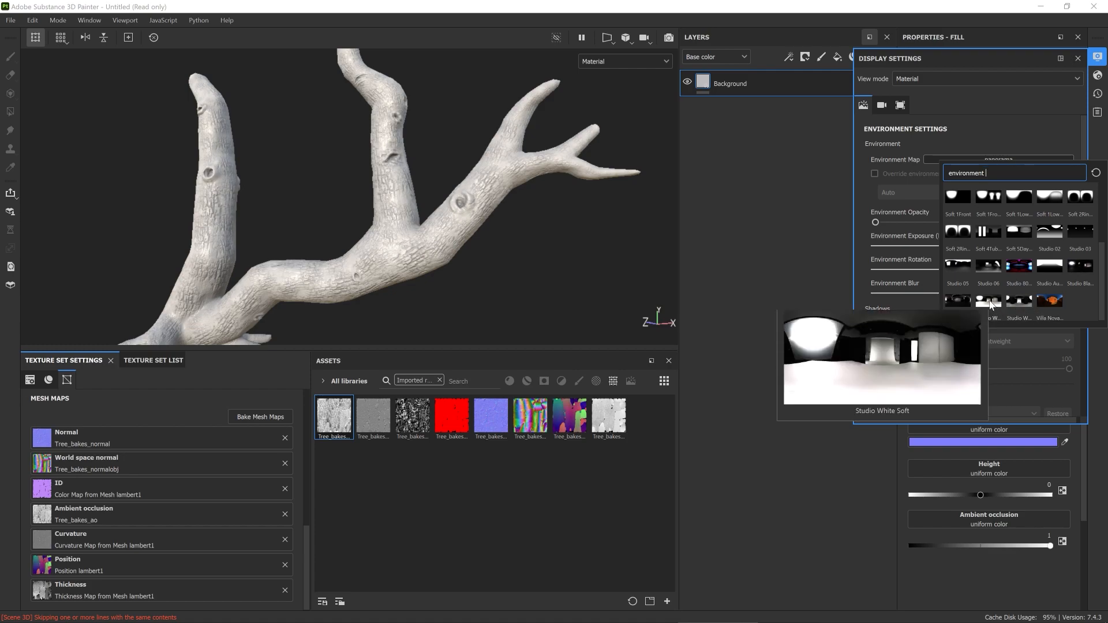
left_click(960, 304)
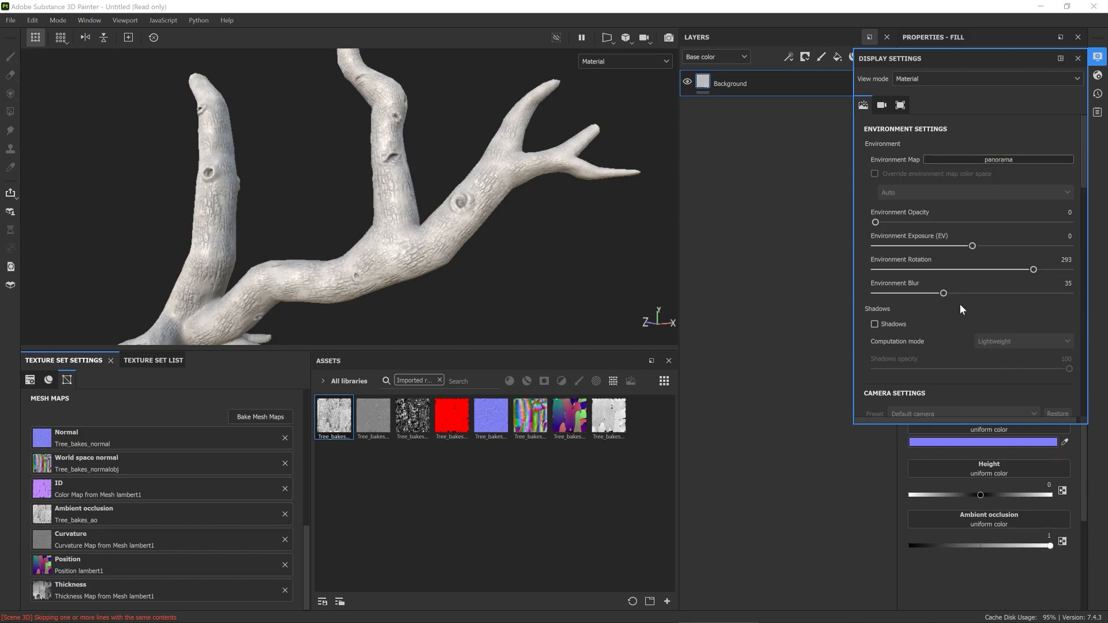
scroll(396, 268, "up", 5)
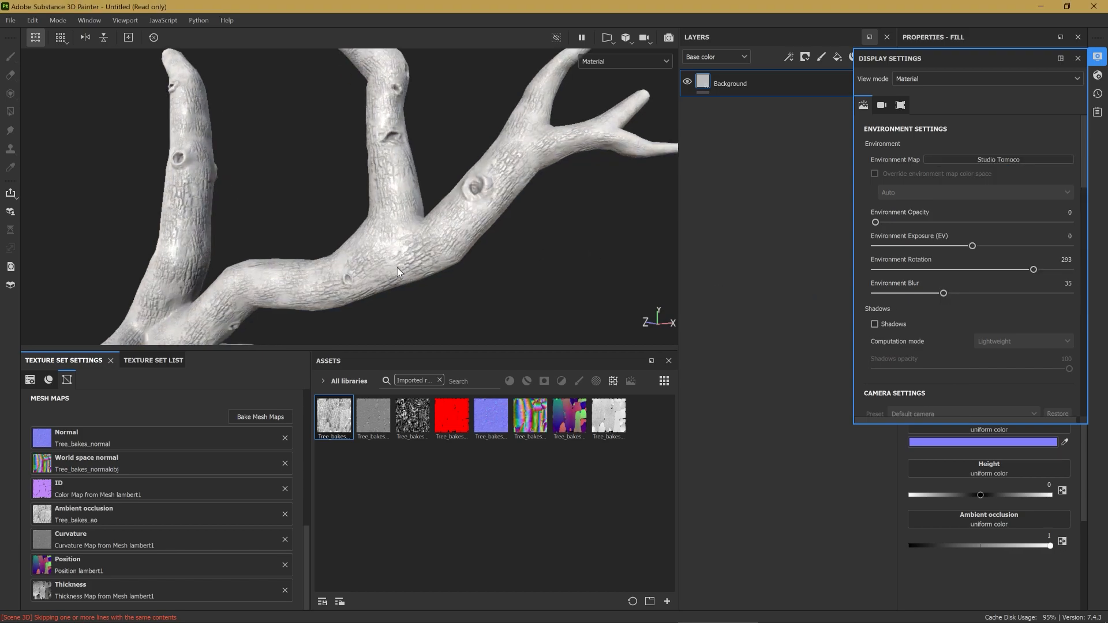
left_click(1096, 56)
Step: Inspect the bark detail on the trunk and branches up close from several angles and with rotated lighting
left_click_drag(460, 224, 451, 232, "alt")
right_click_drag(451, 233, 532, 255, "alt")
middle_click_drag(436, 236, 480, 235, "alt")
left_click_drag(479, 234, 438, 245, "alt")
right_click_drag(439, 245, 484, 251, "shift")
left_click_drag(451, 252, 465, 251, "alt")
middle_click_drag(465, 251, 470, 240, "alt")
right_click_drag(470, 240, 449, 250, "alt")
left_click_drag(463, 223, 445, 254, "alt")
middle_click_drag(445, 254, 437, 242, "alt")
scroll(437, 242, "up", 1)
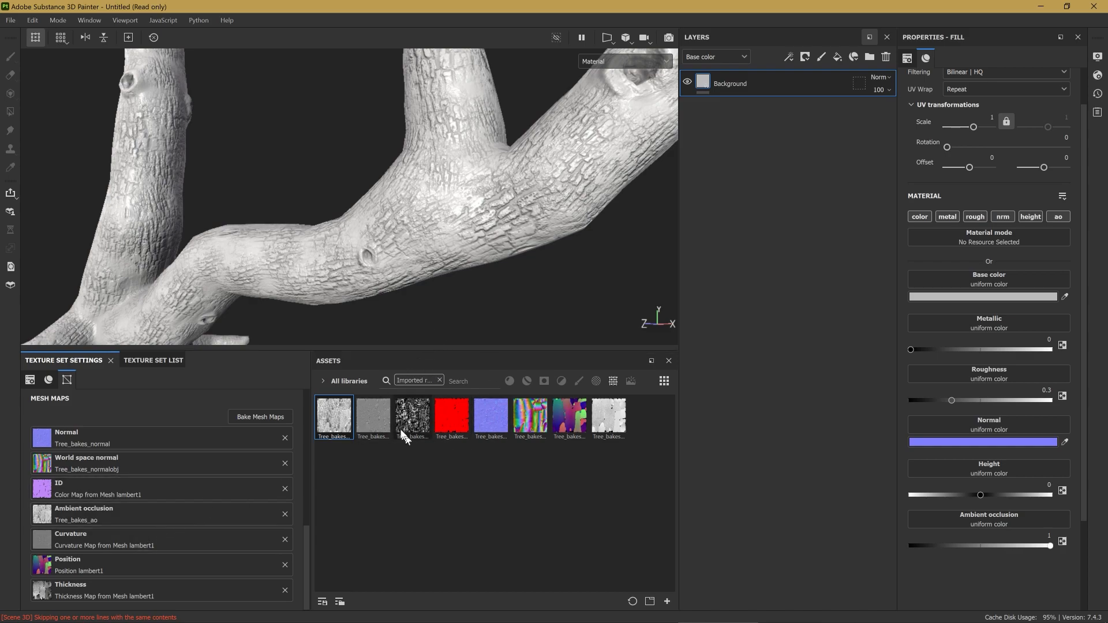
Step: Assign Tree_bakes_curve as the Curvature mesh map
left_click_drag(376, 422, 112, 541)
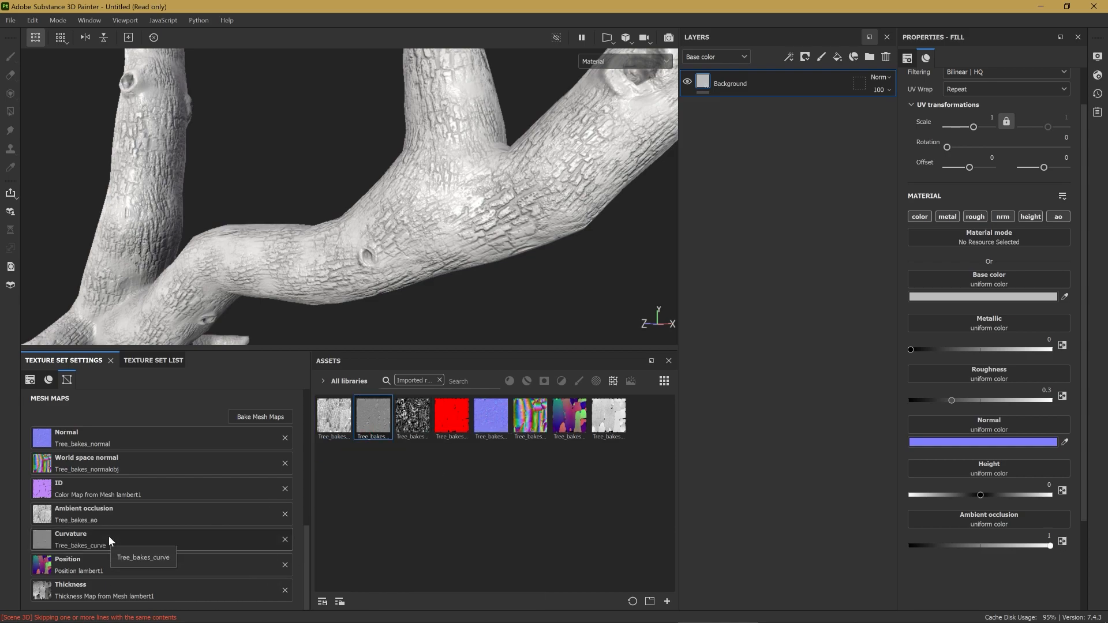
scroll(427, 250, "up", 1)
scroll(424, 252, "down", 1)
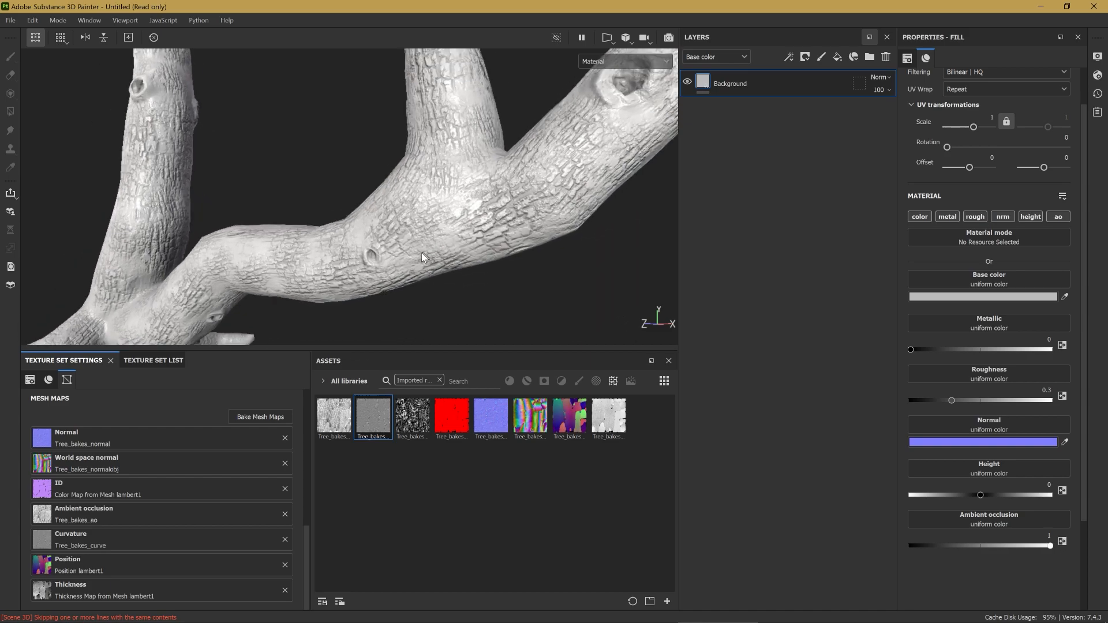
Step: Assign Tree_bakes_position as the Position mesh map and Tree_bakes_thickness as the Thickness mesh map
left_click(569, 425)
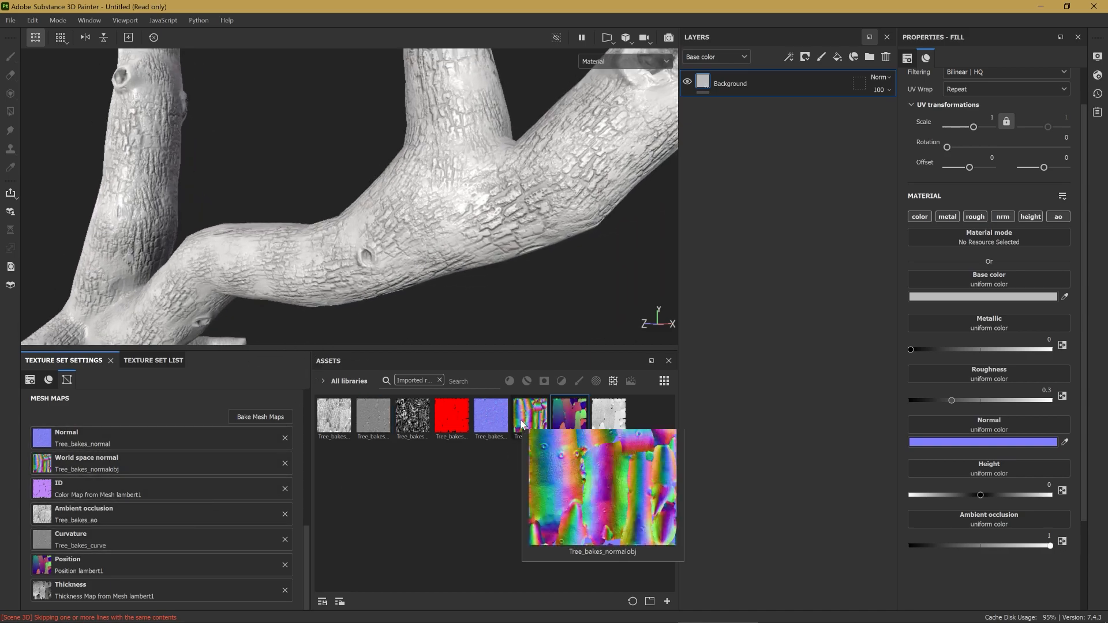
mouse_move(495, 424)
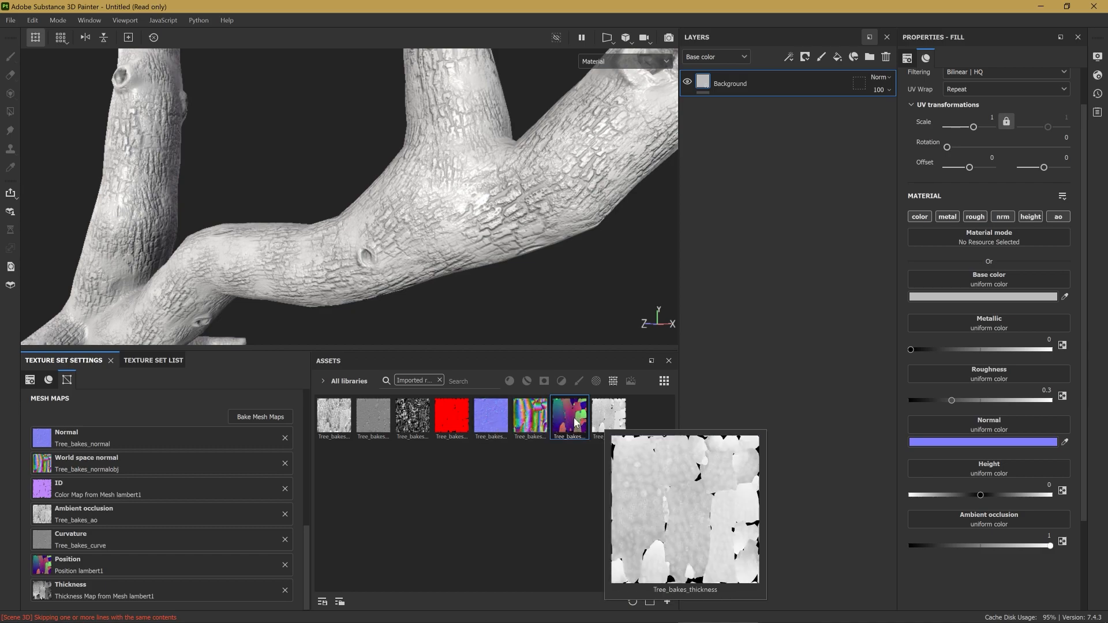
left_click_drag(568, 413, 104, 565)
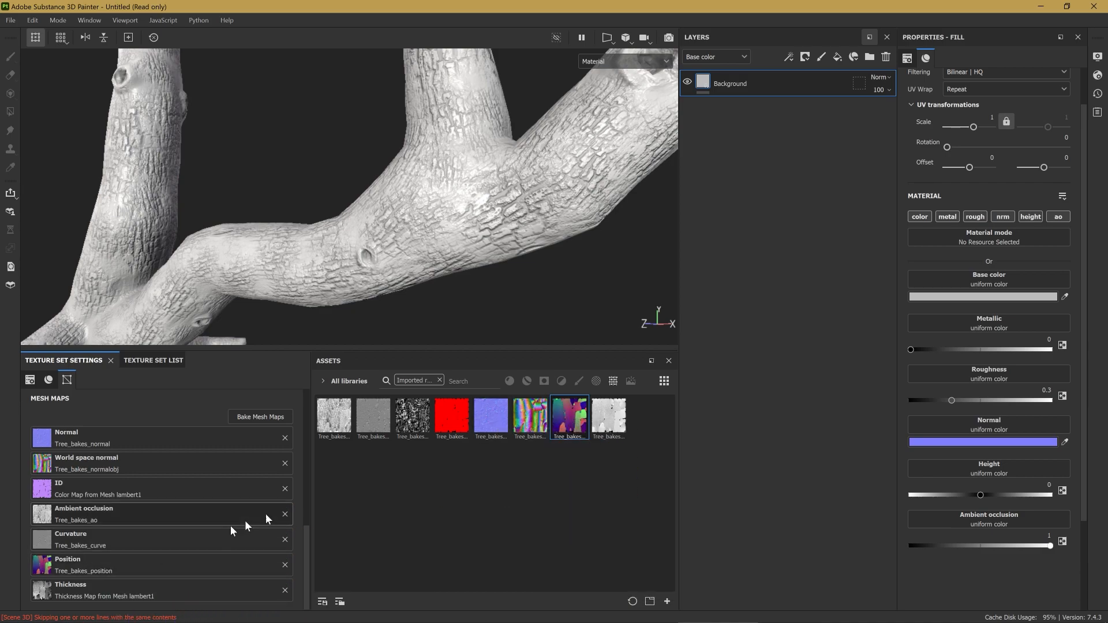
mouse_move(616, 427)
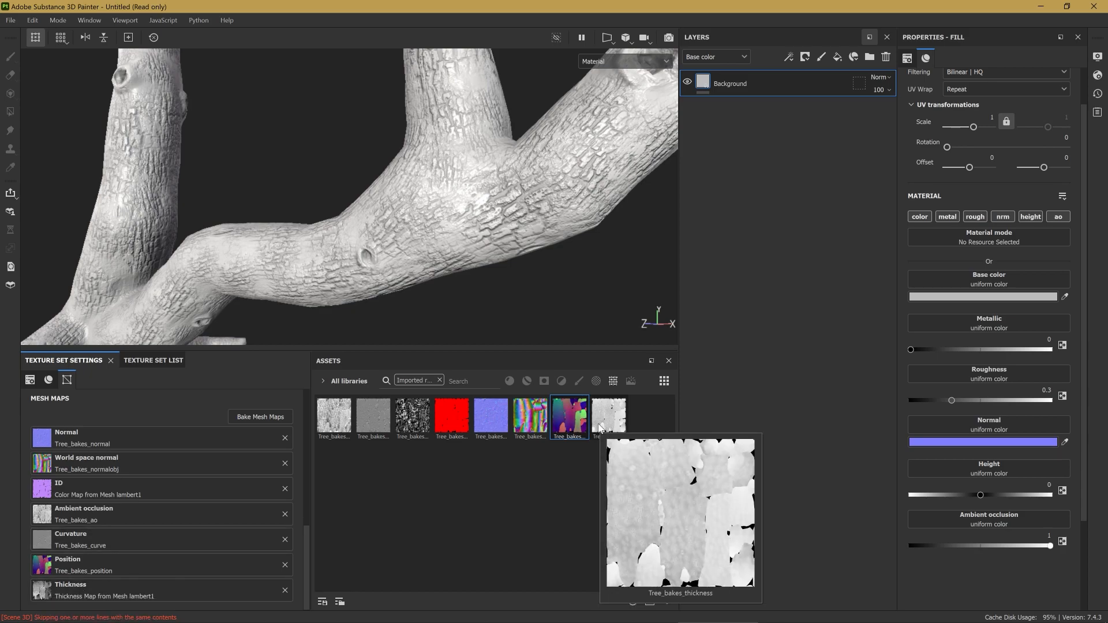
left_click_drag(601, 429, 91, 589)
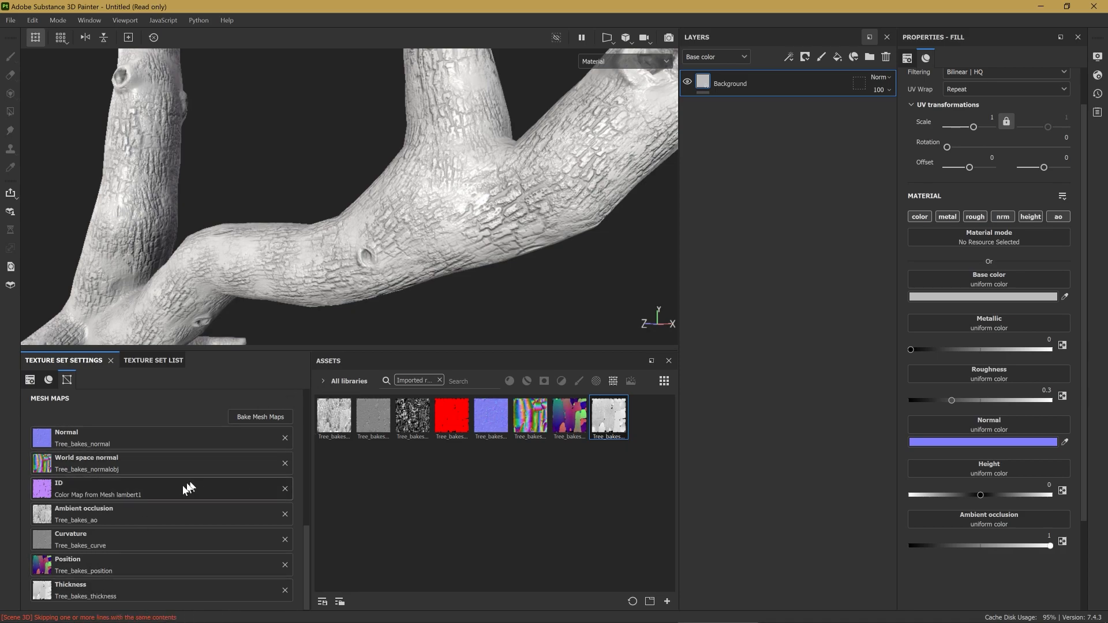
Step: Display the mesh maps on the tree one after another, through World space normal, ID, Ambient occlusion and Curvature
scroll(330, 248, "down", 5)
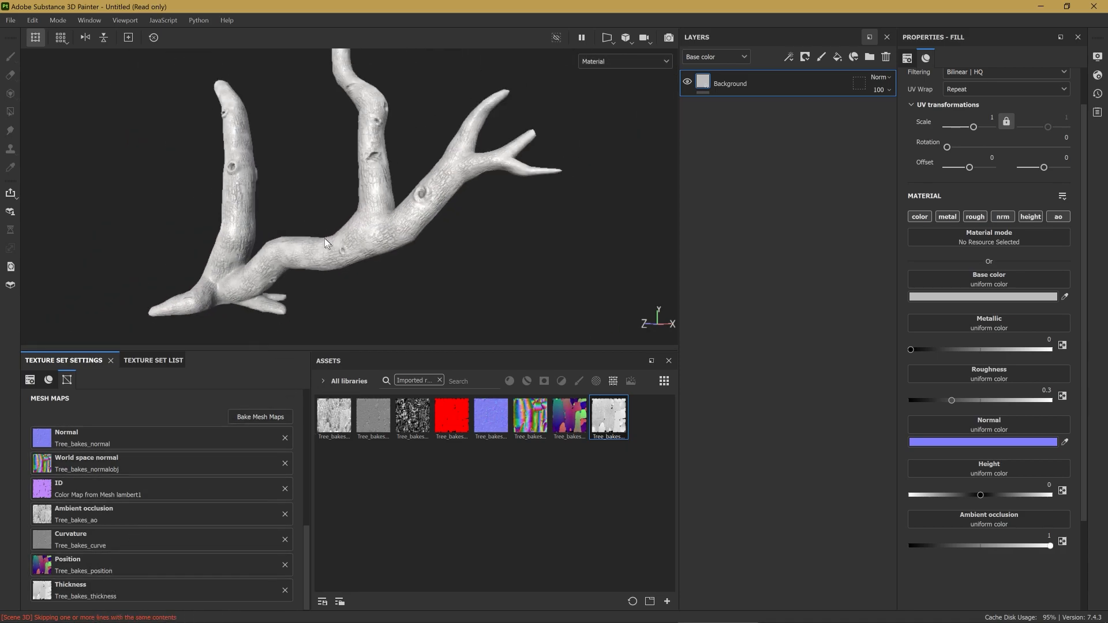
middle_click_drag(357, 208, 373, 212)
key("b")
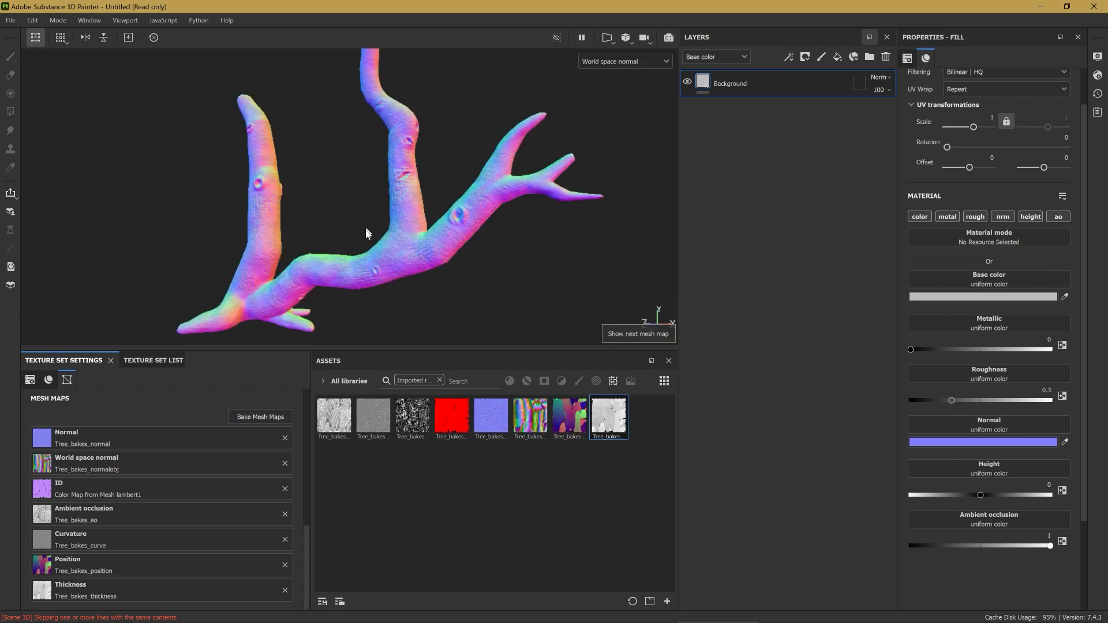
key("b")
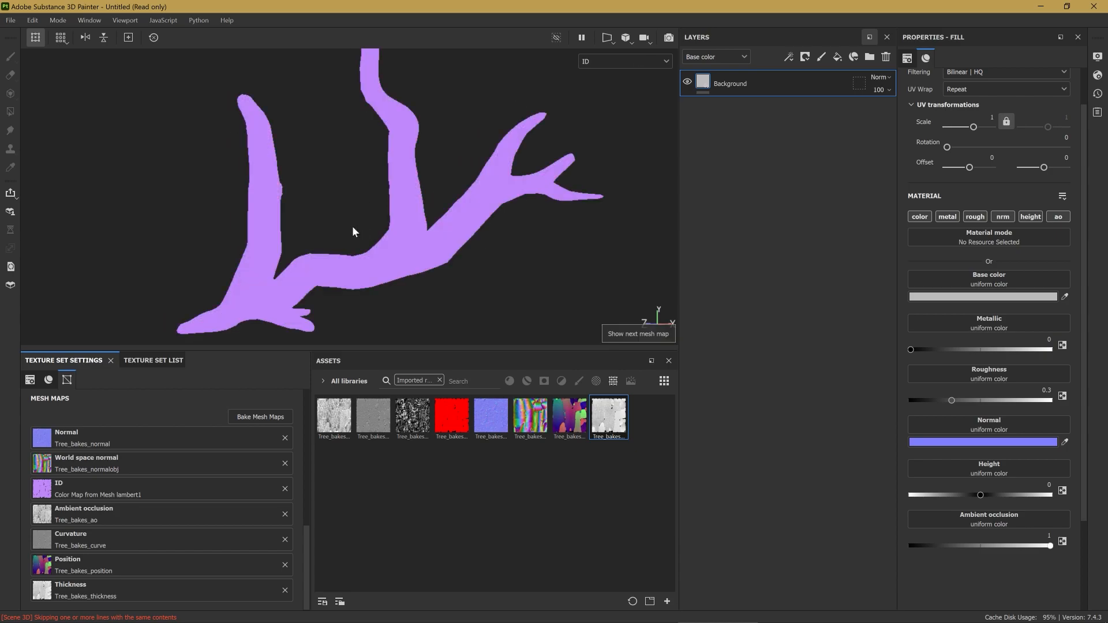
key("b")
scroll(353, 231, "up", 4)
scroll(353, 228, "down", 4)
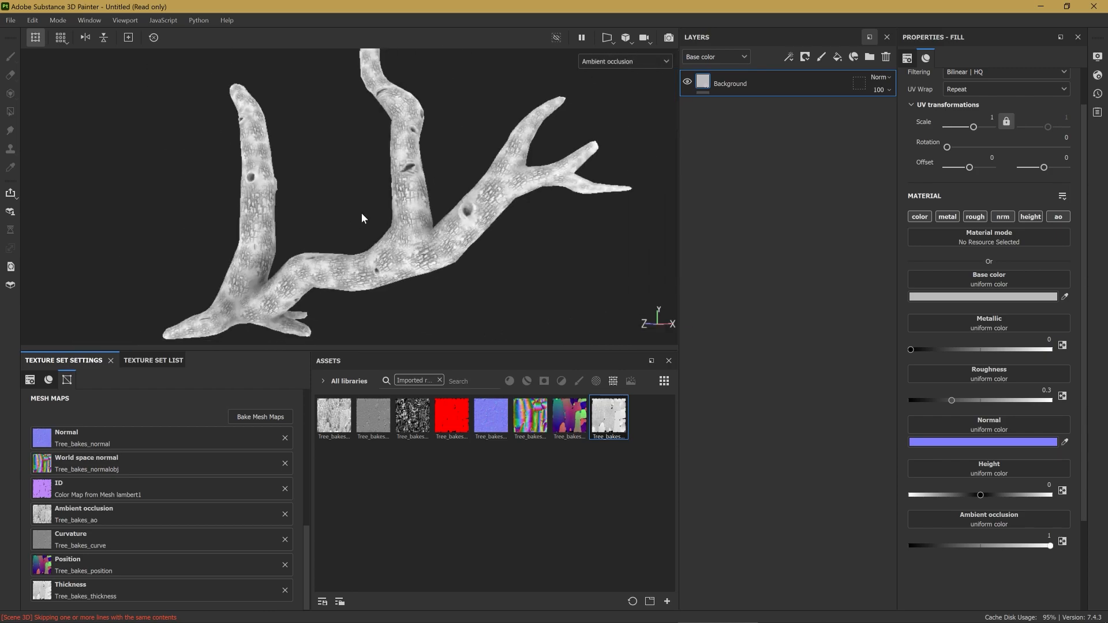
key("b")
scroll(386, 300, "up", 3)
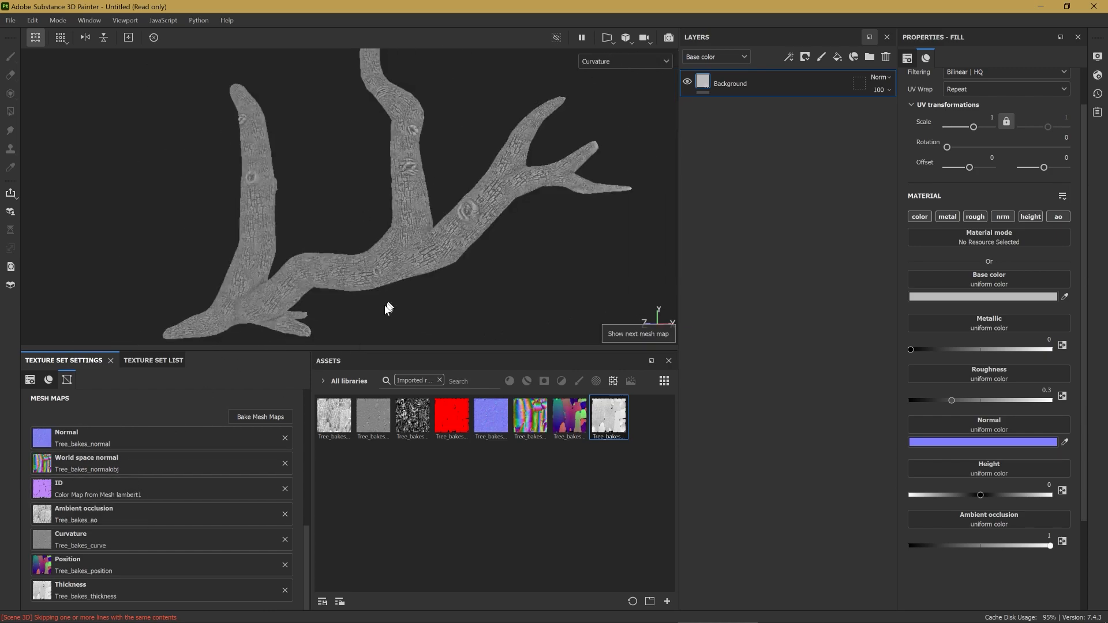
scroll(386, 279, "down", 2)
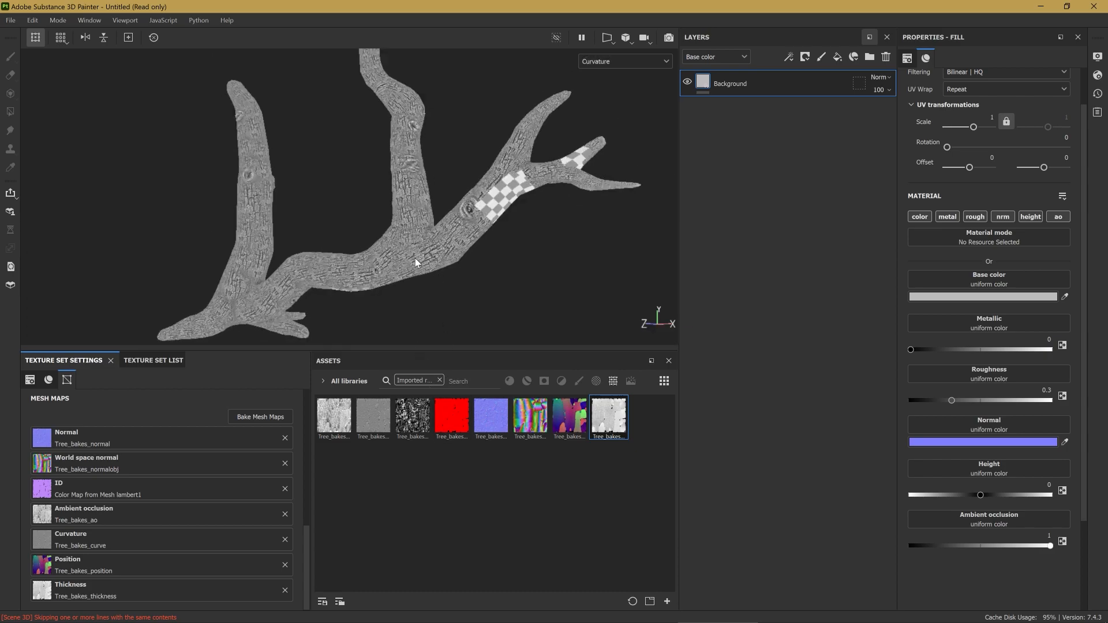
Step: Continue cycling the viewport through all mesh maps once more, ending on the Position map
key("b")
key("b")
key("b")
key("b")
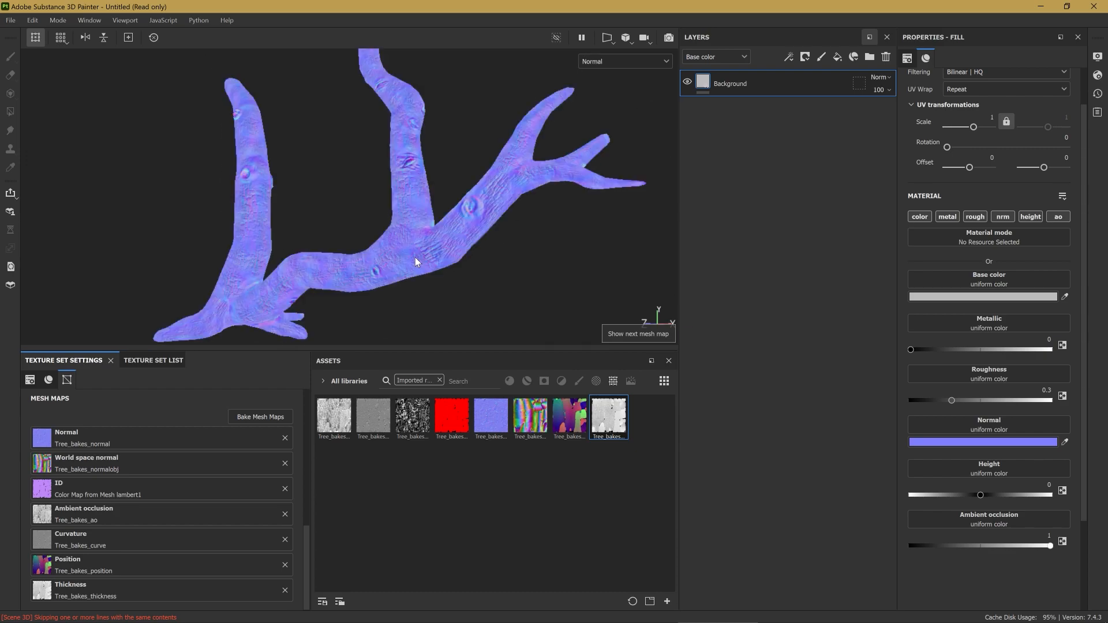
key("b")
key("b")
key("b")
key("b")
key("b")
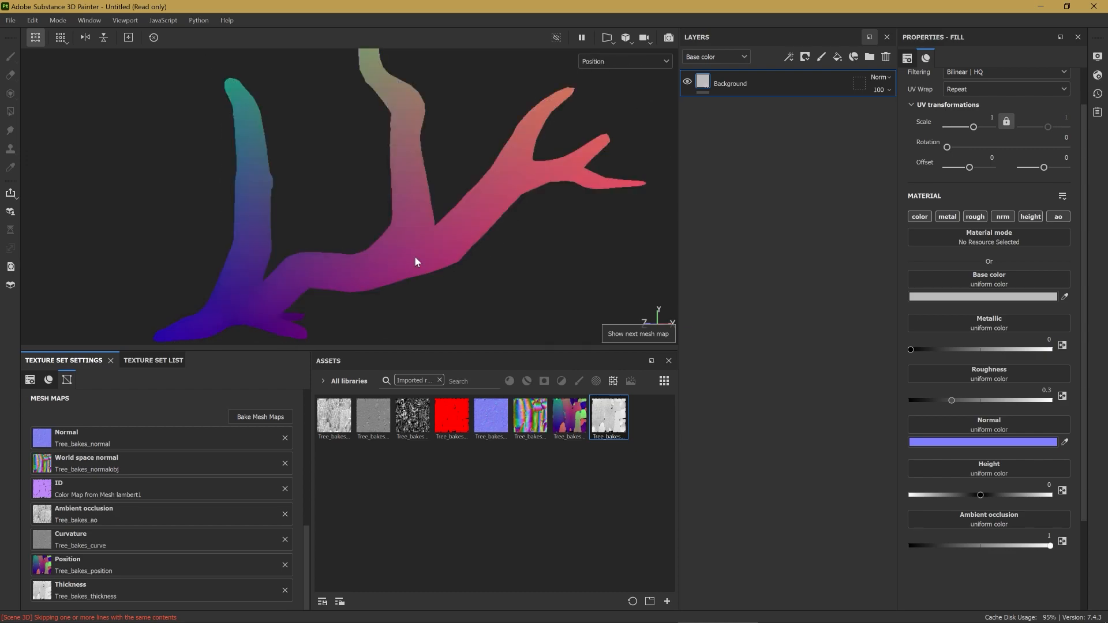
Step: Return to the material view and examine the whole tree from several angles in an enlarged viewport
key("m")
scroll(414, 255, "up", 3)
mouse_move(414, 255)
left_mouse_down("alt")
mouse_move(435, 254)
mouse_move(393, 254)
left_mouse_up("alt")
scroll(394, 254, "down", 4)
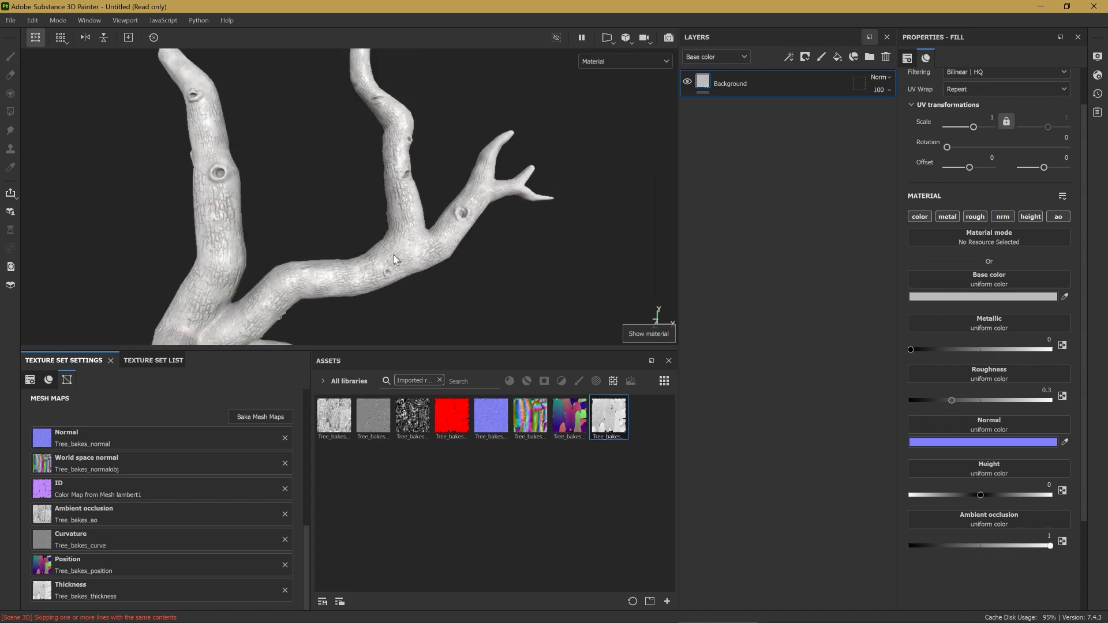
mouse_move(338, 230)
left_mouse_down("alt")
mouse_move(306, 247)
mouse_move(349, 227)
left_mouse_up("alt")
key("Tab")
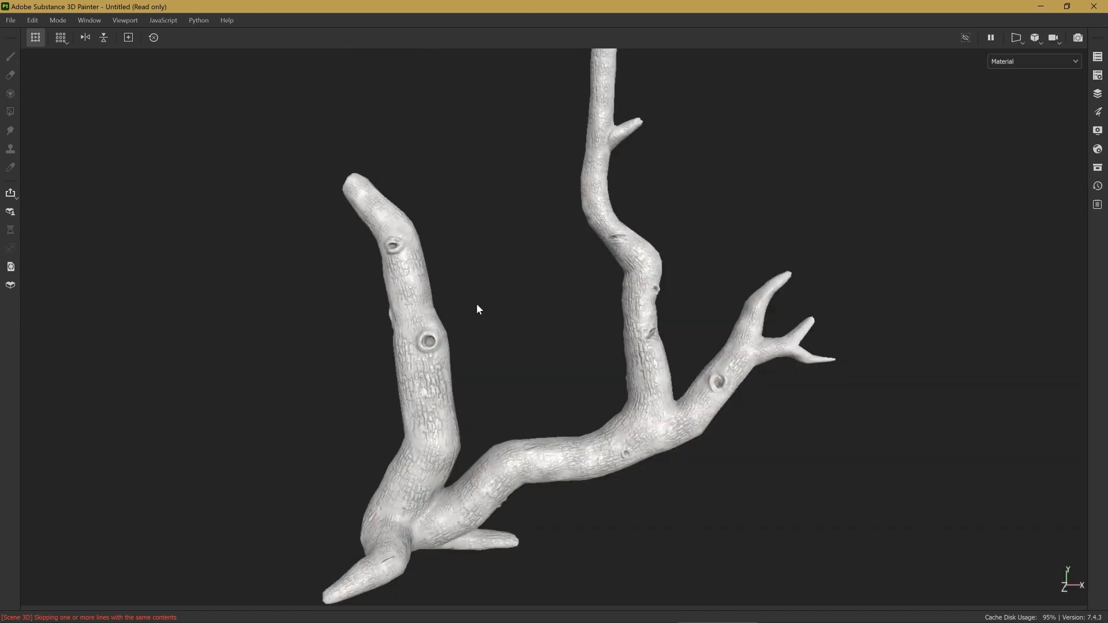
middle_click_drag(494, 284, 459, 303, "alt")
left_click_drag(498, 299, 641, 321, "alt")
scroll(579, 300, "up", 5)
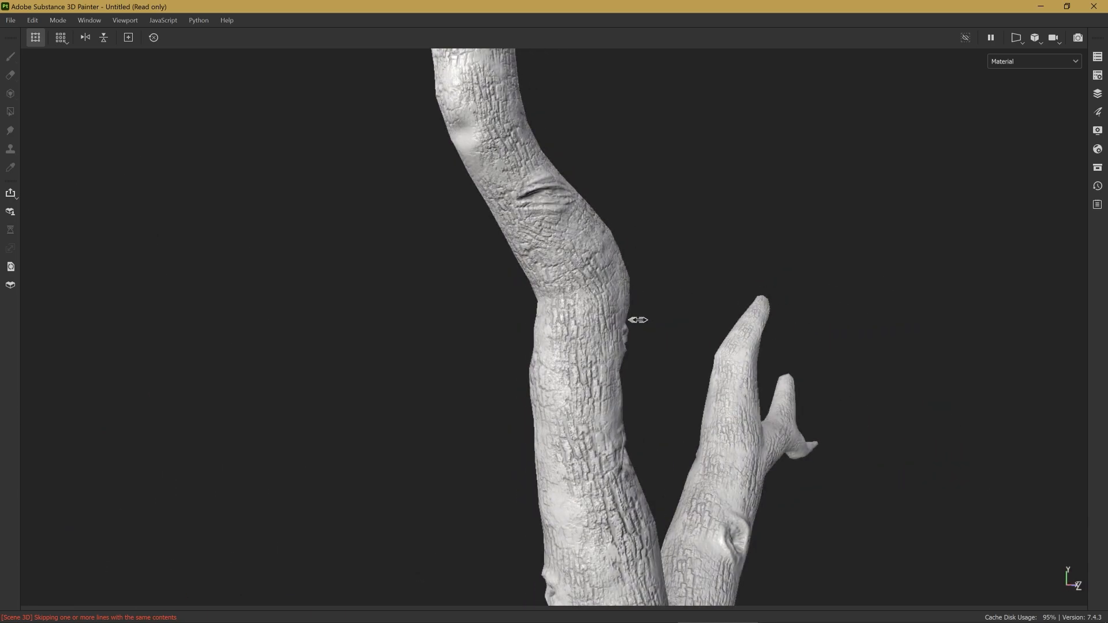
scroll(519, 338, "down", 5)
left_click_drag(522, 339, 431, 339, "alt")
scroll(464, 346, "down", 3)
key("Tab")
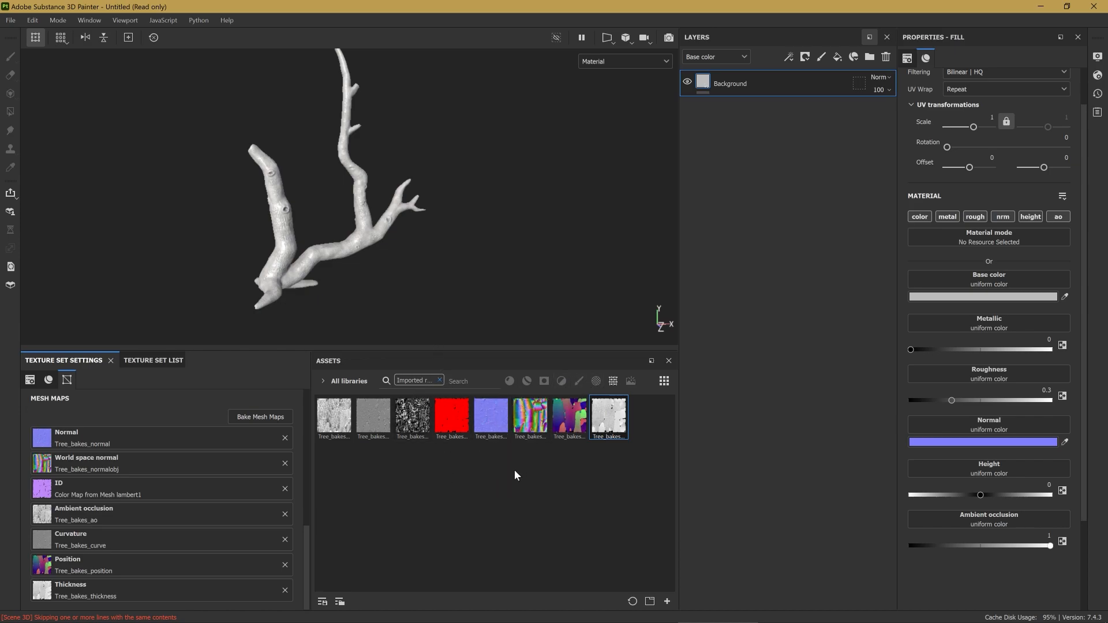
Step: Clear the imported-resources filter, limit the assets to smart materials and add Bronze Corroded above the Background layer
key("BackSpace")
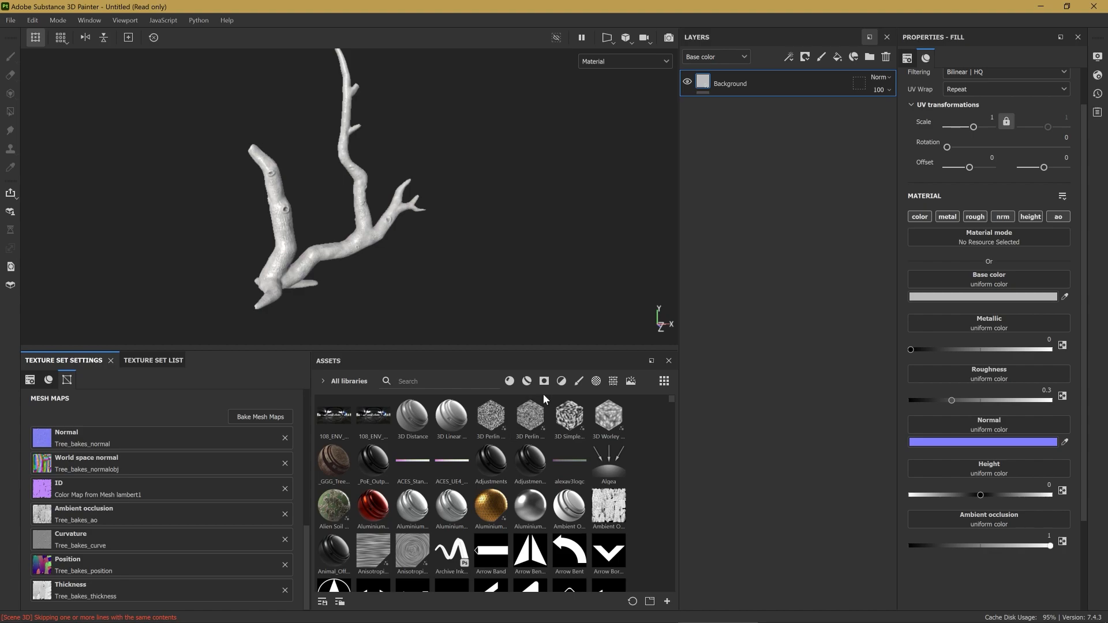
left_click(526, 382)
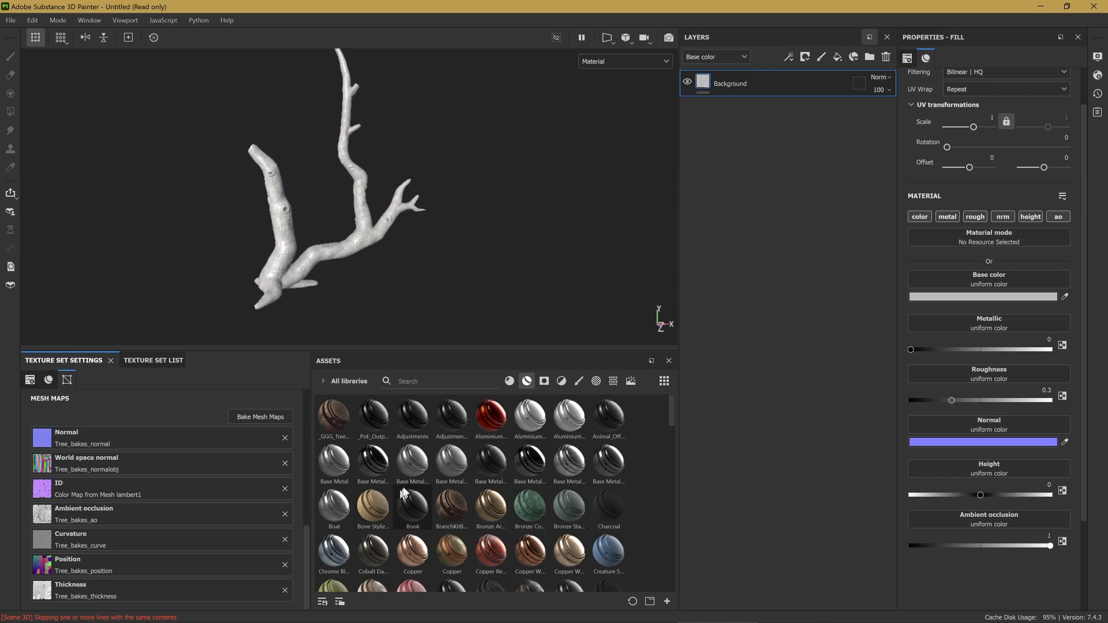
scroll(537, 513, "down", 4)
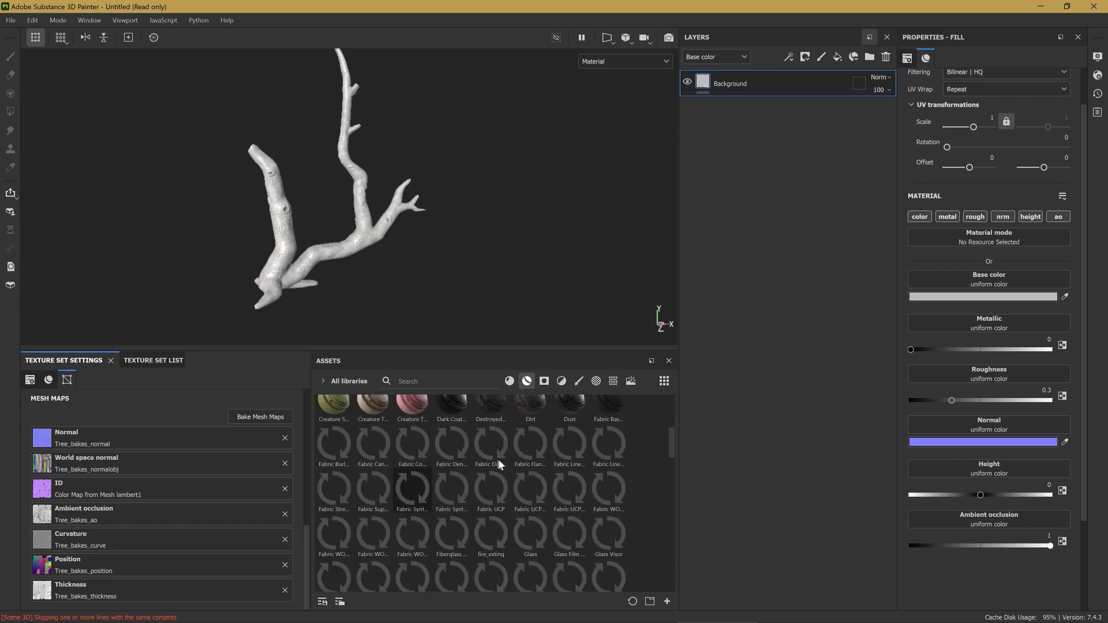
scroll(497, 462, "down", 4)
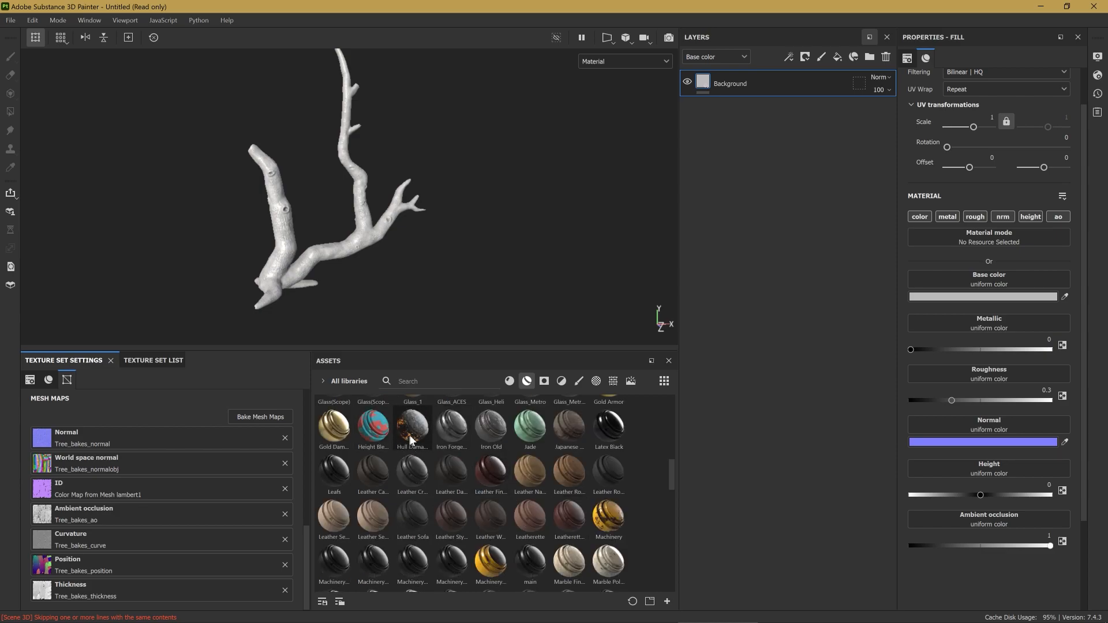
scroll(398, 427, "up", 8)
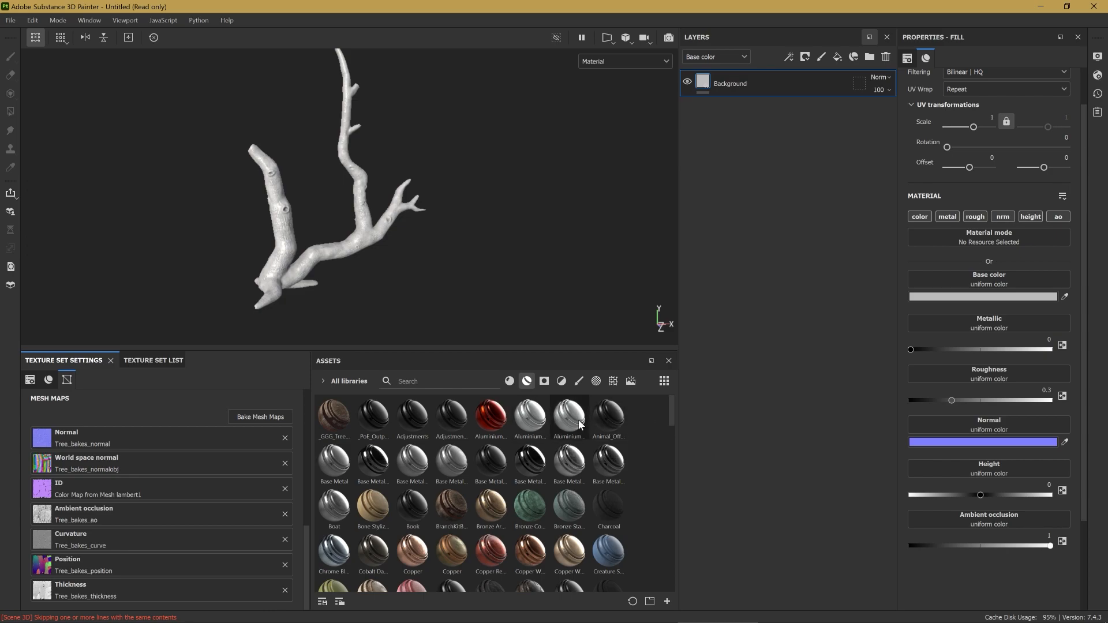
mouse_move(672, 415)
left_mouse_down()
mouse_move(676, 457)
mouse_move(675, 434)
left_mouse_up()
left_click_drag(545, 439, 698, 144)
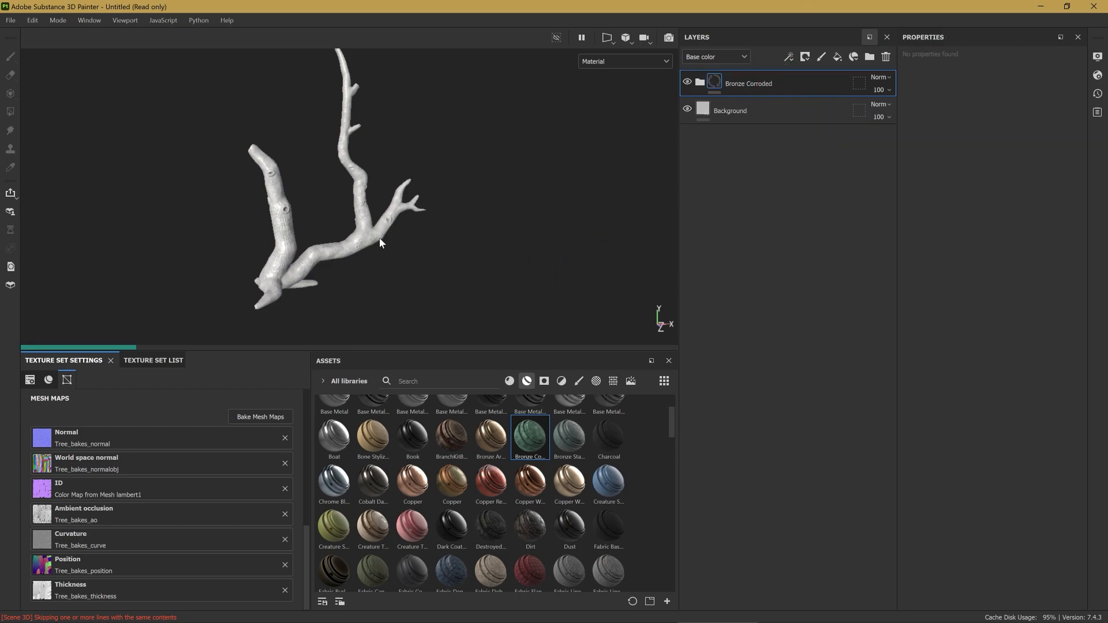
Step: Examine the Bronze Corroded material on the branches up close from several angles, using an enlarged viewport
scroll(381, 241, "up", 10)
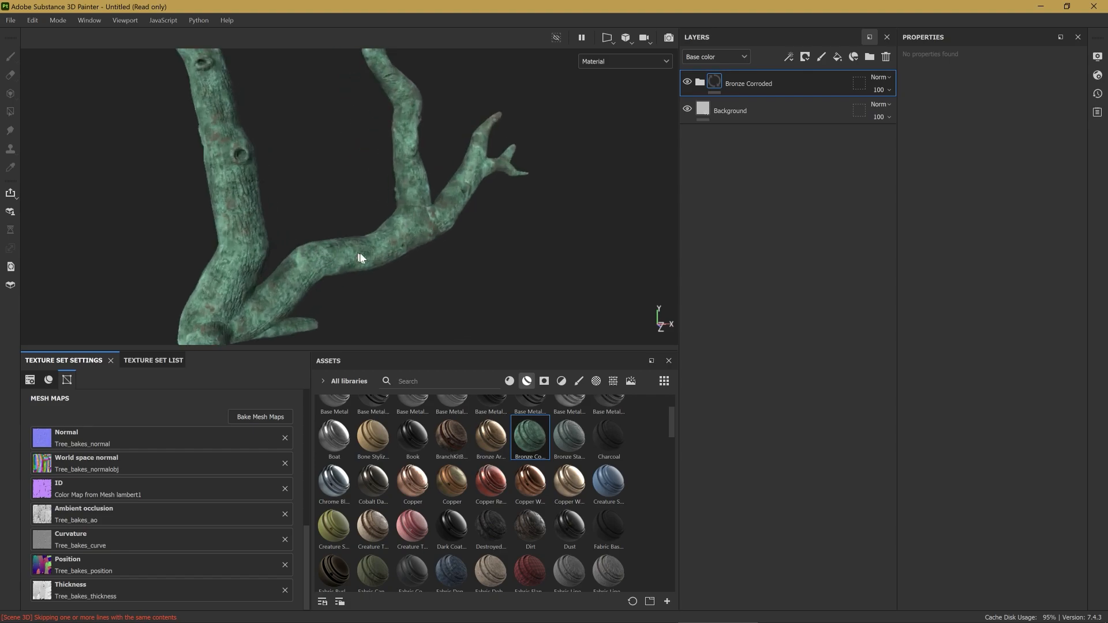
left_click_drag(423, 280, 314, 237, "alt")
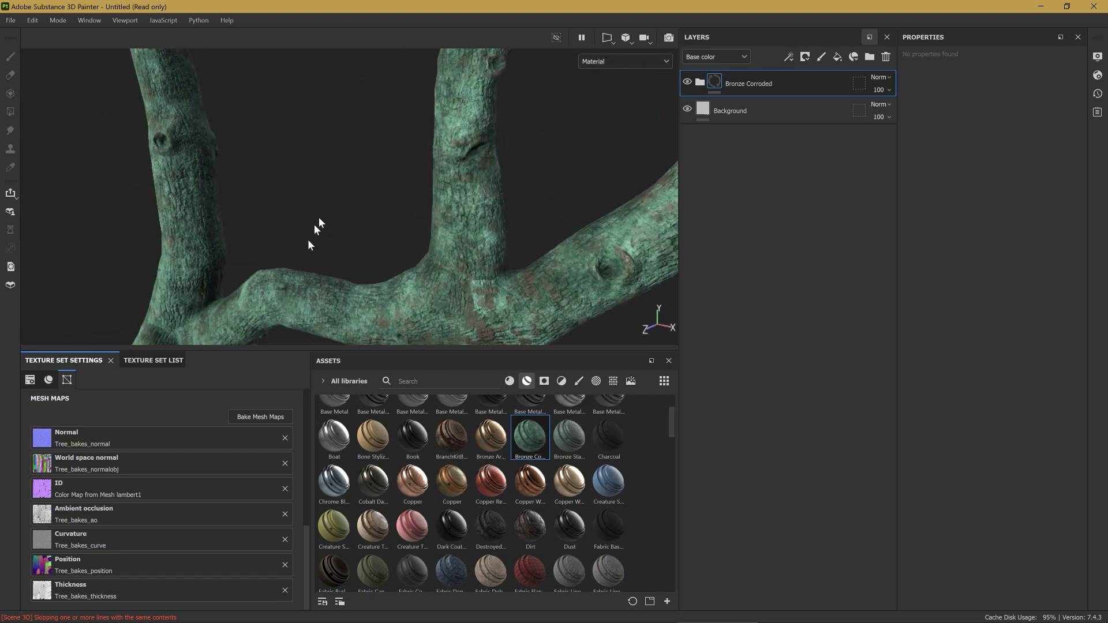
key("Tab")
right_click_drag(491, 239, 545, 242, "shift")
middle_click_drag(629, 331, 495, 191, "alt")
left_click_drag(552, 280, 564, 336, "alt")
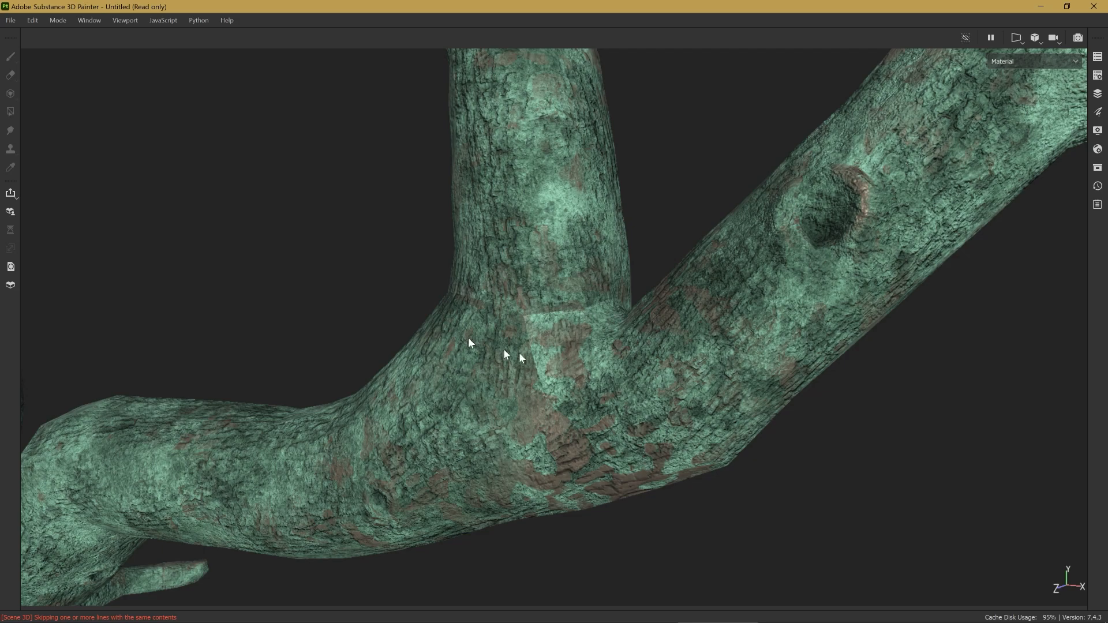
scroll(504, 341, "down", 3)
left_click_drag(505, 338, 587, 322, "alt")
key("Tab")
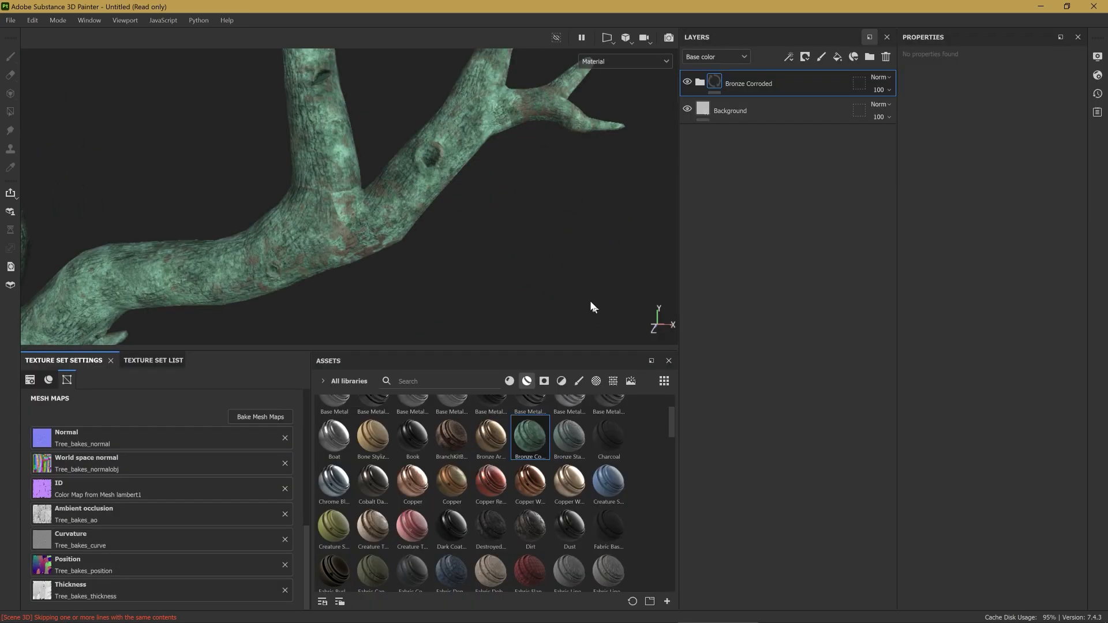
Step: Expand the Bronze Corroded group and toggle the visibility of Dirt Drips and Oxydation to compare their effect on the branch junction
left_click(699, 82)
scroll(464, 175, "up", 5)
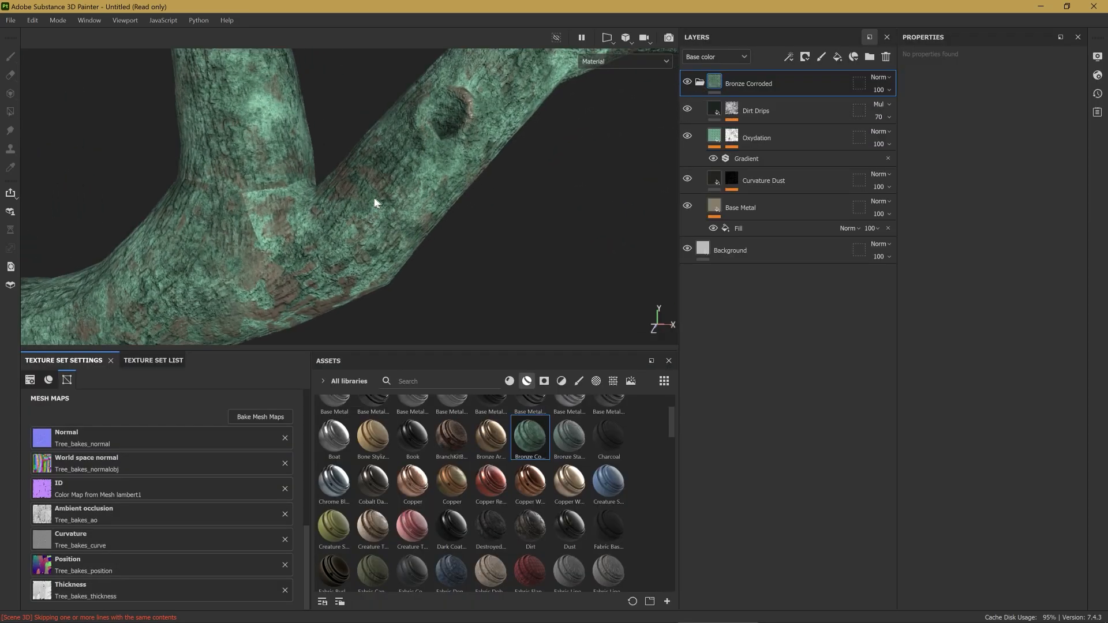
left_click_drag(375, 198, 305, 176, "alt")
middle_click_drag(305, 176, 403, 171, "alt")
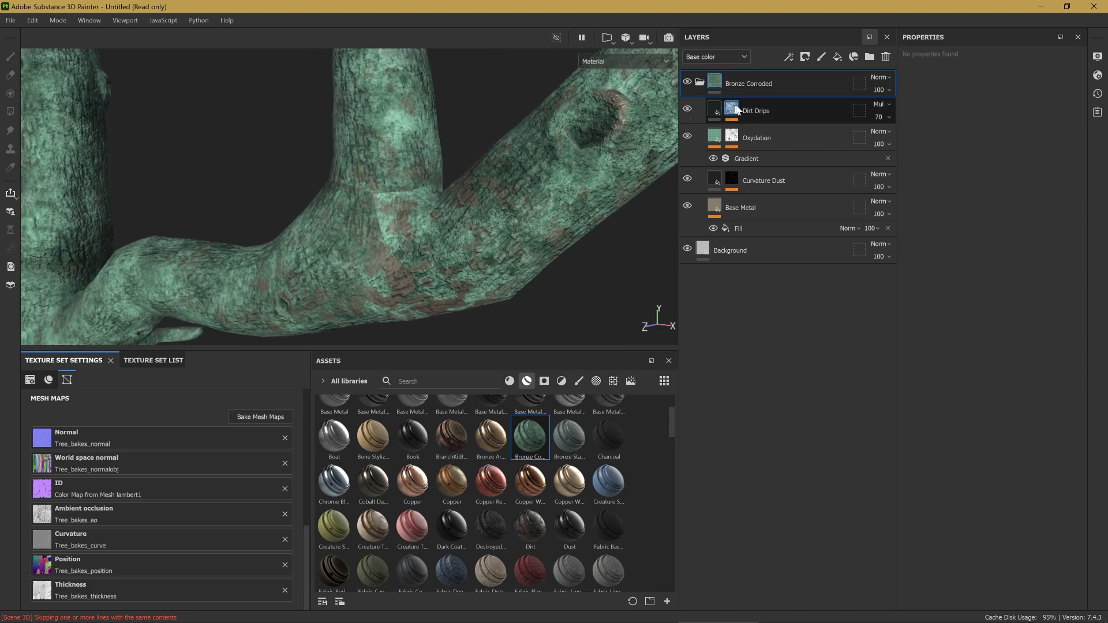
left_click(732, 109)
left_click(687, 109)
left_click(687, 109)
left_click(687, 152)
left_click(687, 152)
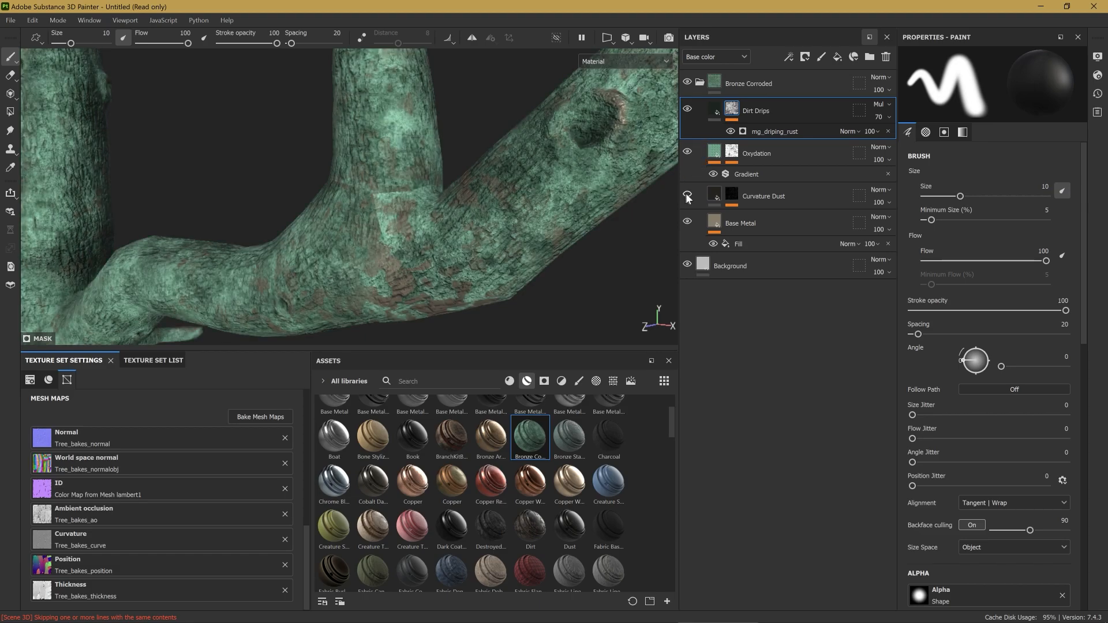
Step: Toggle Base Metal, then hide Oxydation and Dirt Drips to view the bare metal and show both layers again
left_click(687, 222)
left_click(687, 221)
left_click(687, 152)
left_click(688, 110)
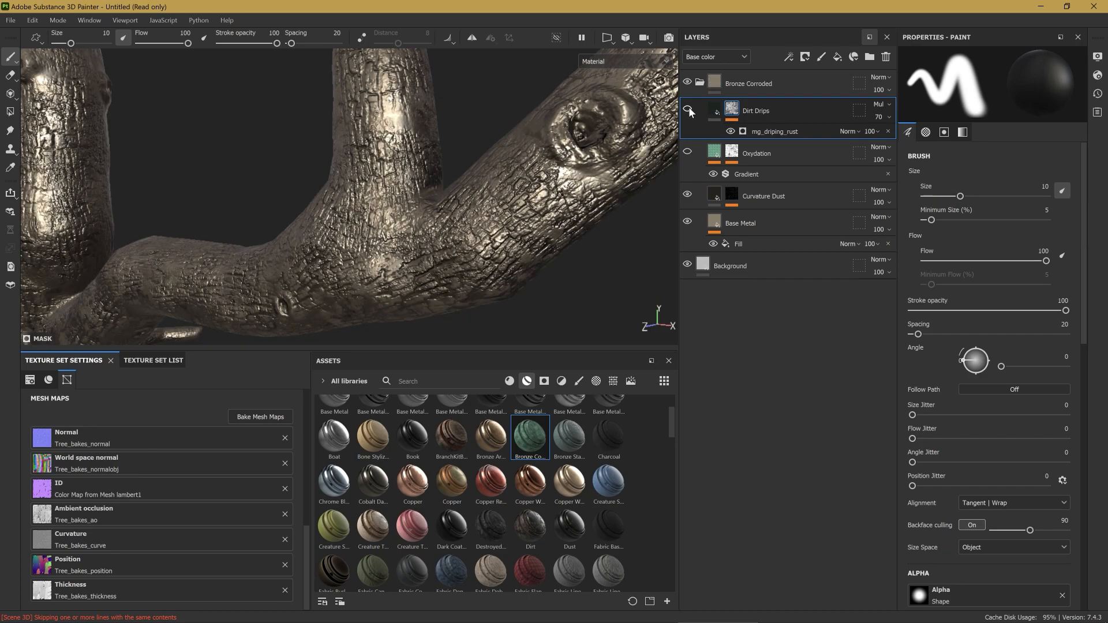
left_click(687, 109)
left_click(687, 152)
Step: Open the Mask Editor generator on the Oxydation mask and inspect its Texture and Texture 2 parameters
left_click(731, 152)
left_click(767, 174)
scroll(991, 301, "down", 1)
scroll(990, 300, "down", 3)
scroll(984, 473, "up", 3)
left_click(933, 166)
left_click(935, 371)
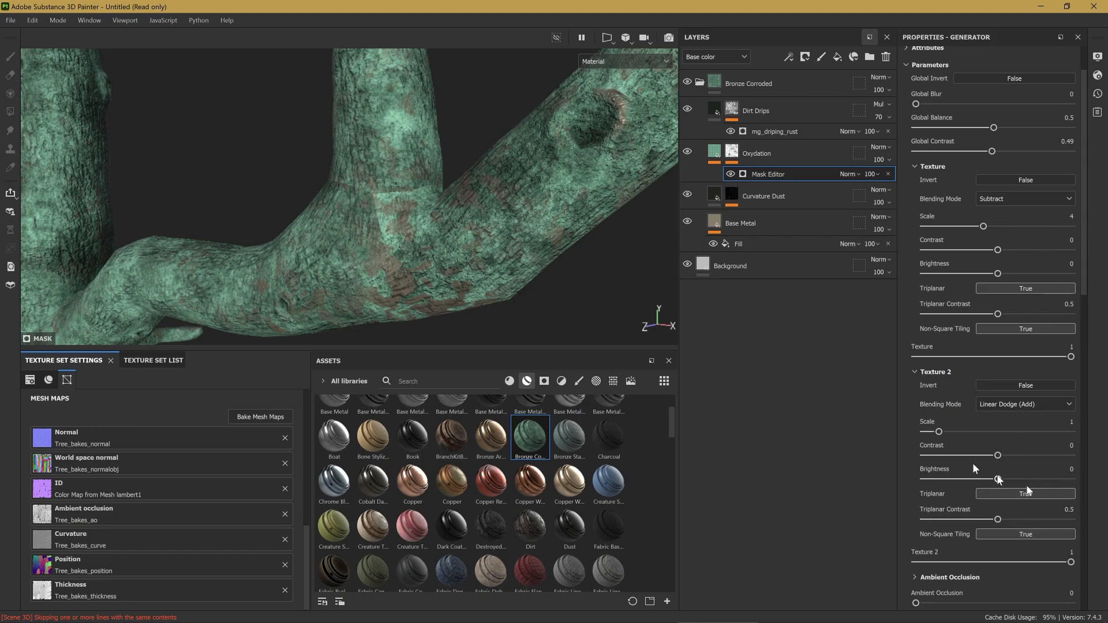
Step: Inspect the generator settings of the Dirt Drips and Curvature Dust masks and the fill settings of Base Metal
left_click(775, 132)
left_click(732, 196)
left_click(768, 217)
left_click(946, 224)
scroll(953, 312, "down", 2)
left_click(953, 314)
left_click(740, 238)
Step: Hide the Dirt Drips layer and set the Oxydation fill's projection to Tri-planar projection
left_click(687, 151)
left_click(686, 151)
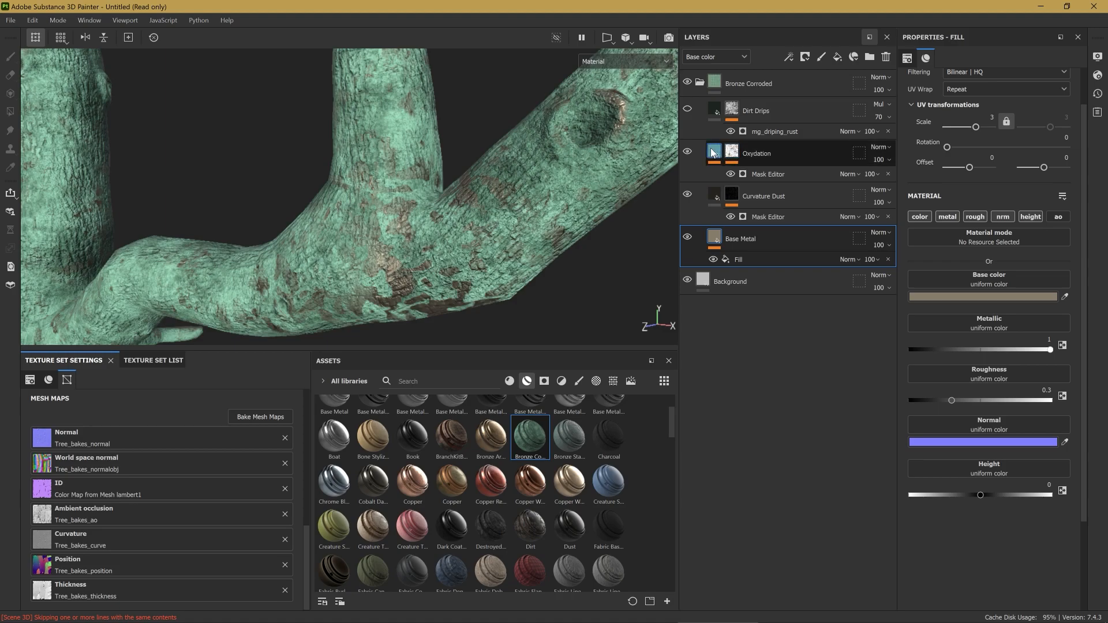
left_click(713, 152)
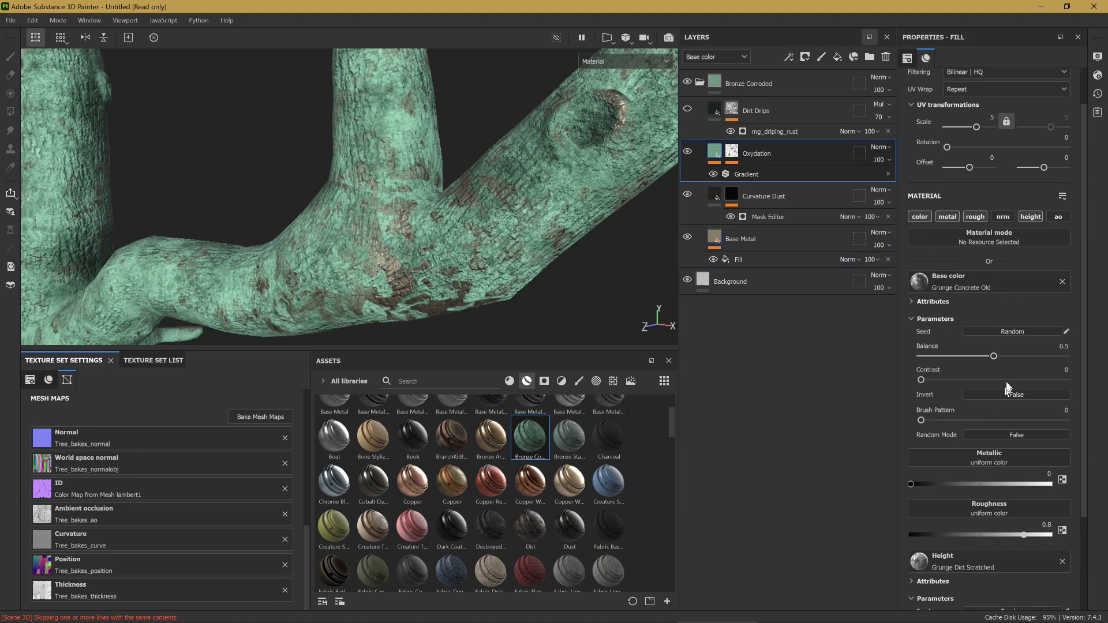
scroll(981, 242, "up", 2)
left_click(977, 101)
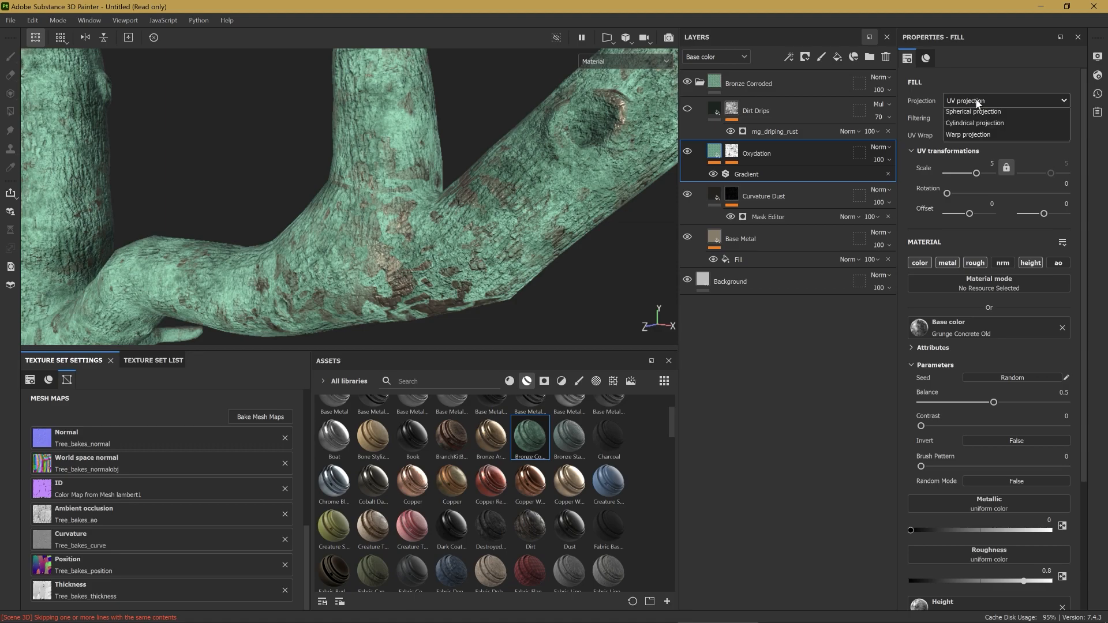
left_click(960, 137)
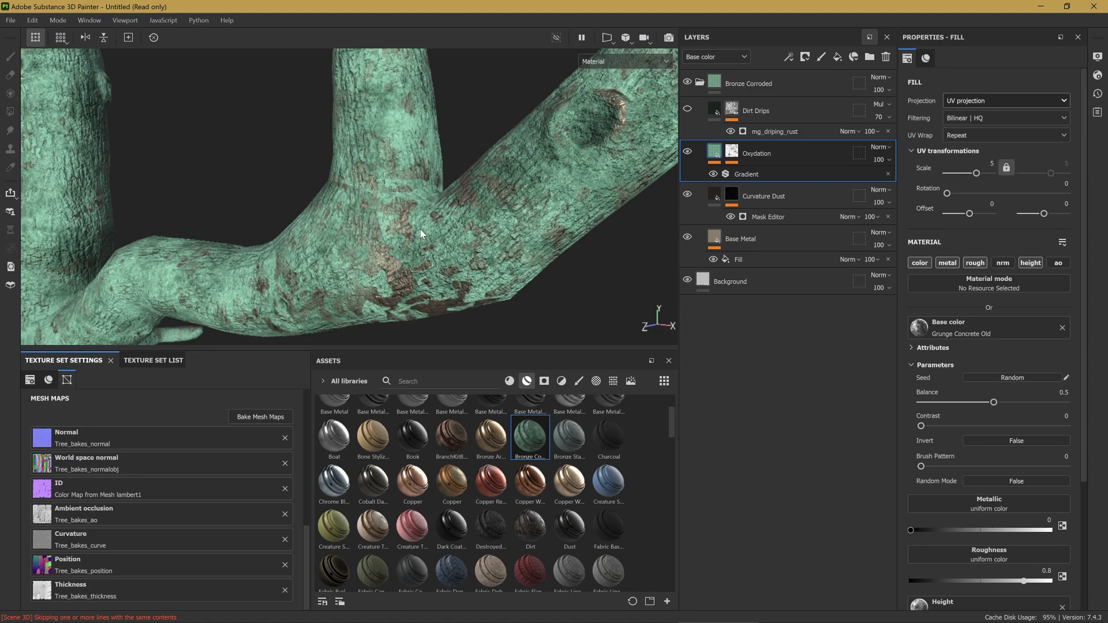
scroll(383, 229, "up", 4)
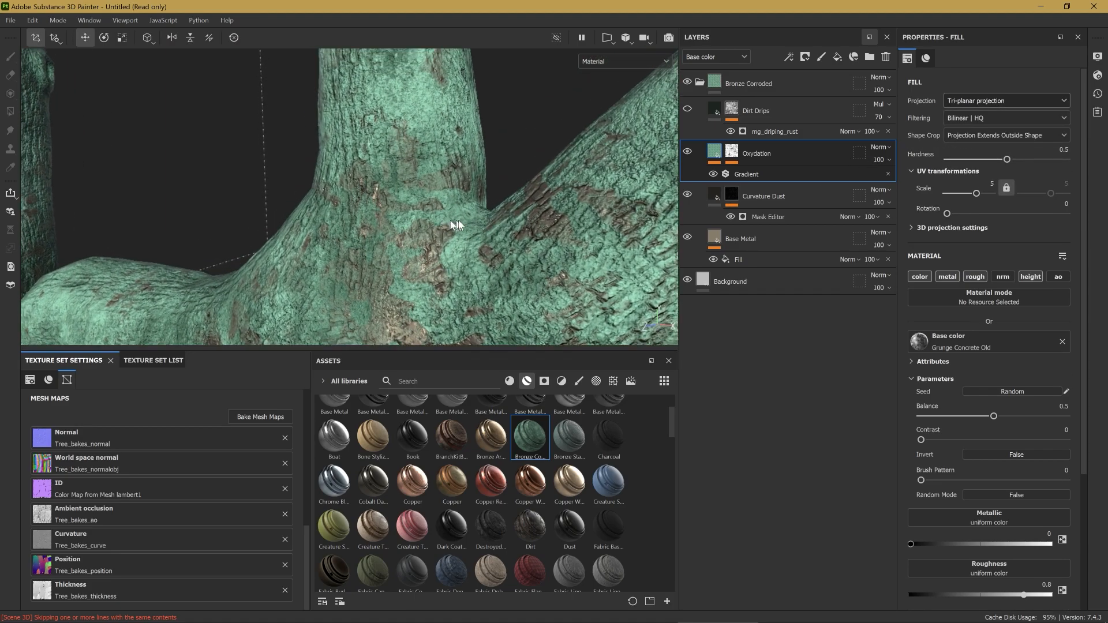
Step: Show Dirt Drips again, select its fill and examine the texture across the UV islands in a split 3D/2D view
left_click(686, 110)
left_click(773, 110)
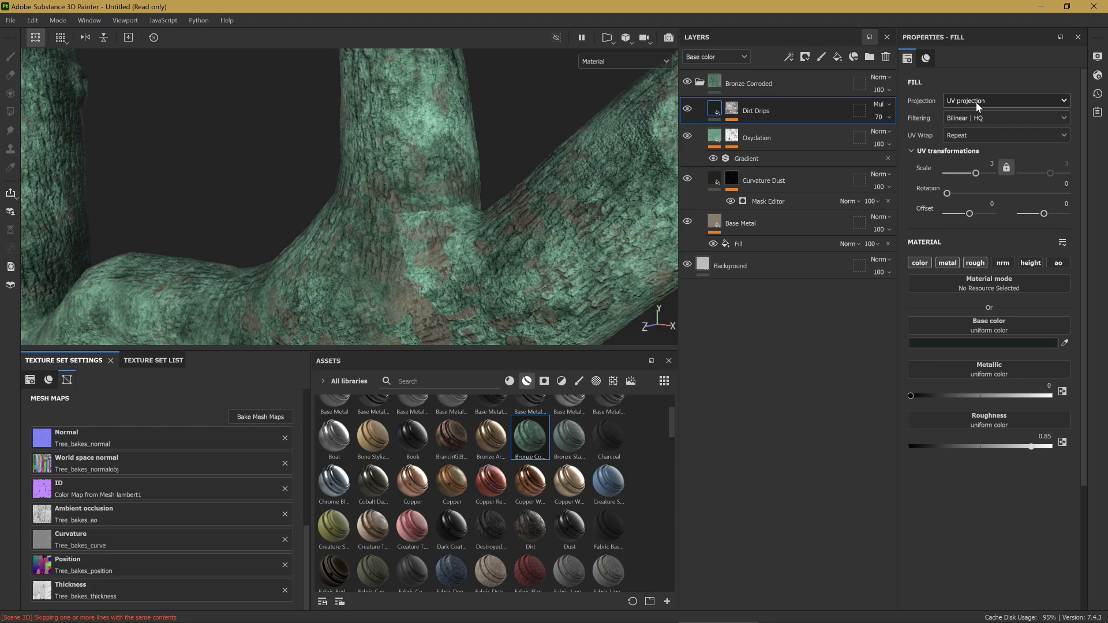
scroll(424, 239, "down", 3)
scroll(436, 234, "up", 1)
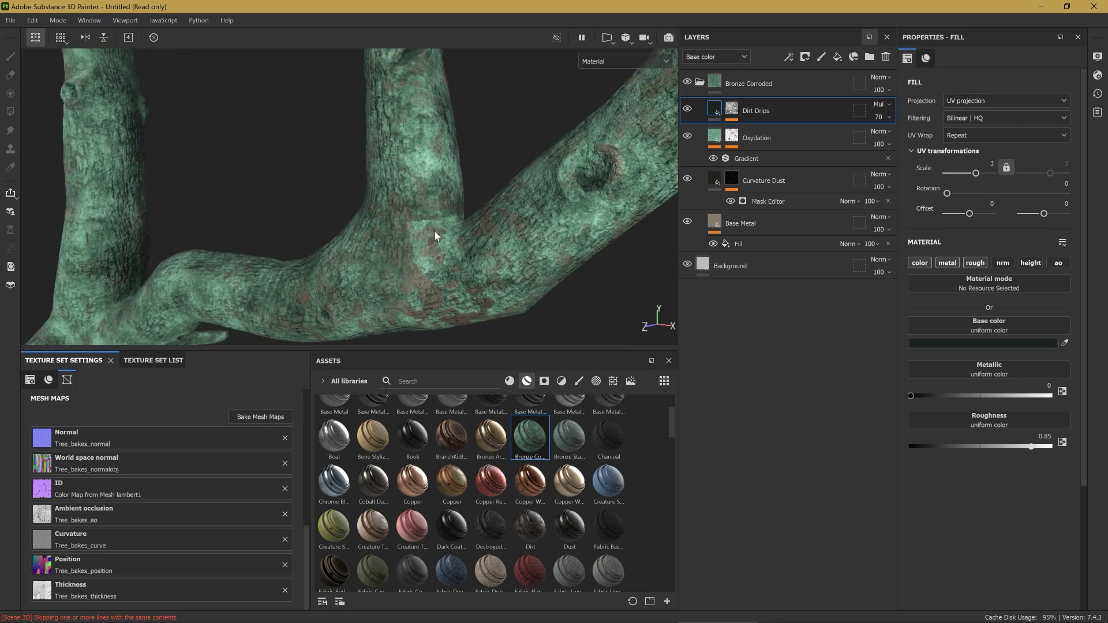
key("F1")
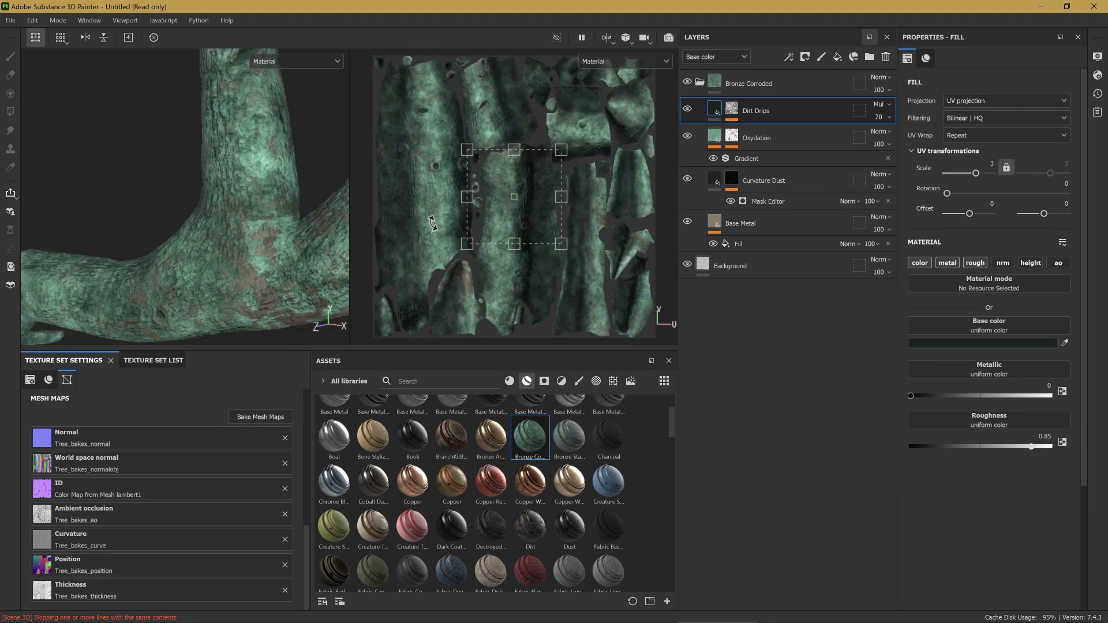
scroll(510, 215, "up", 3)
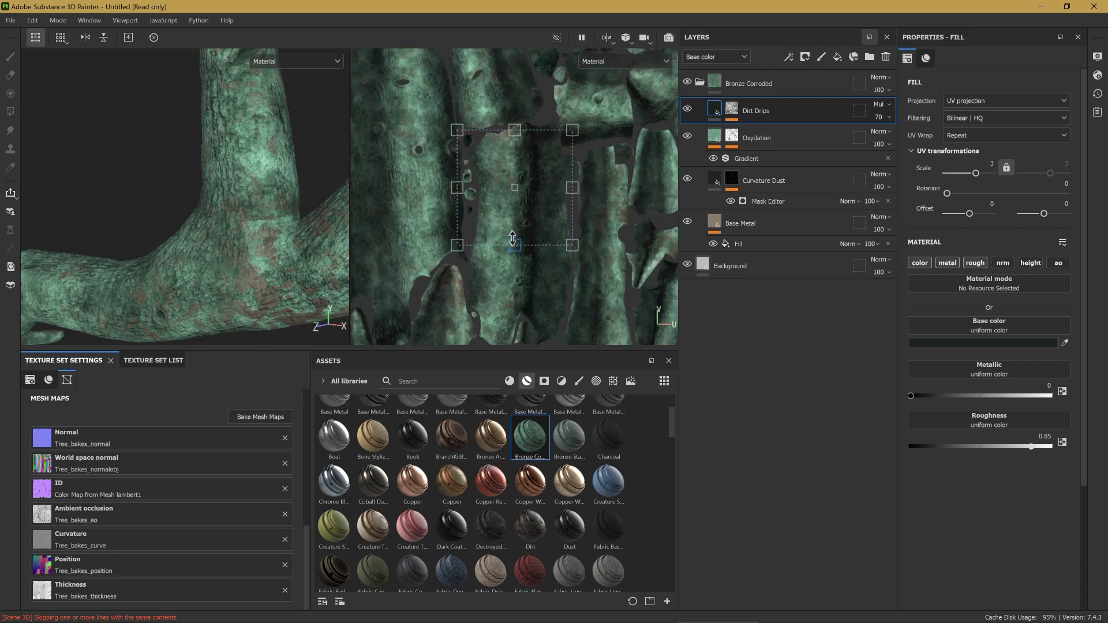
scroll(519, 185, "down", 4)
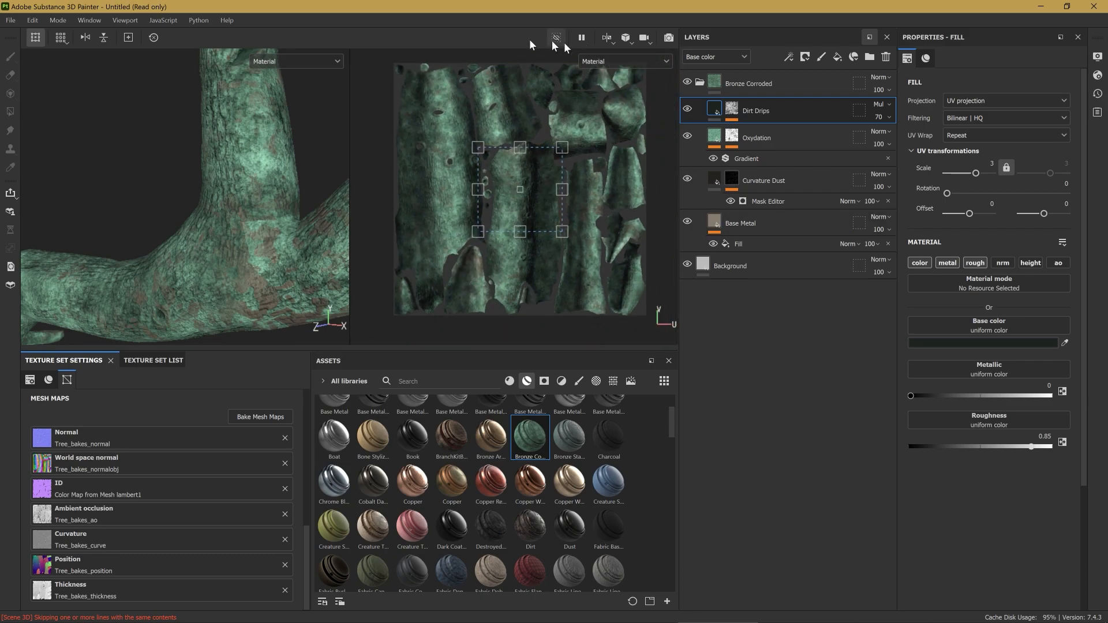
scroll(526, 211, "down", 1)
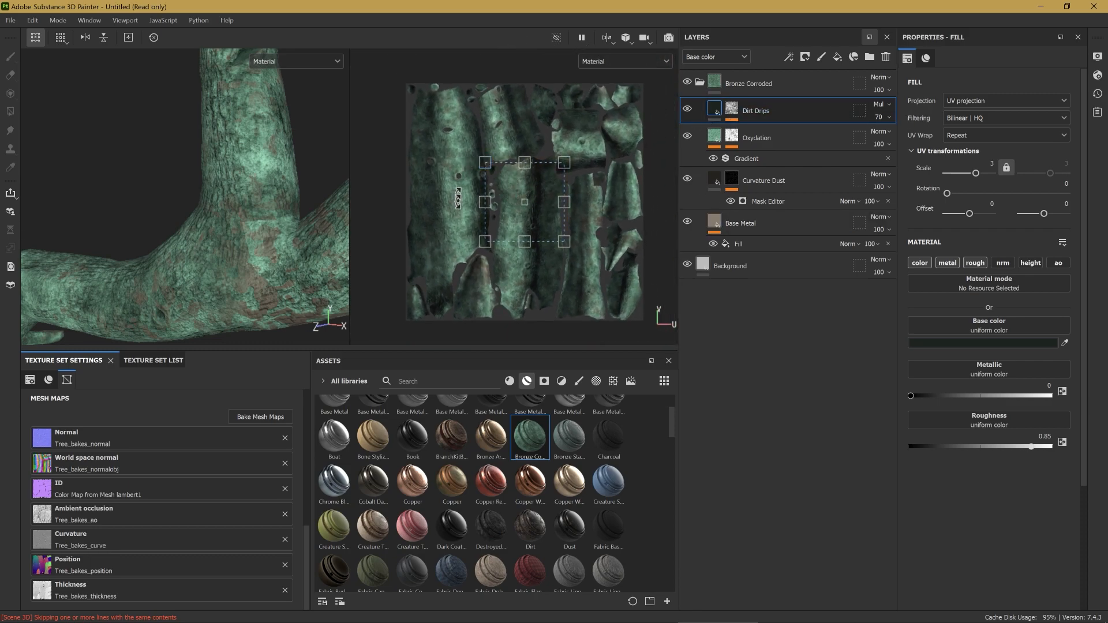
scroll(497, 171, "up", 1)
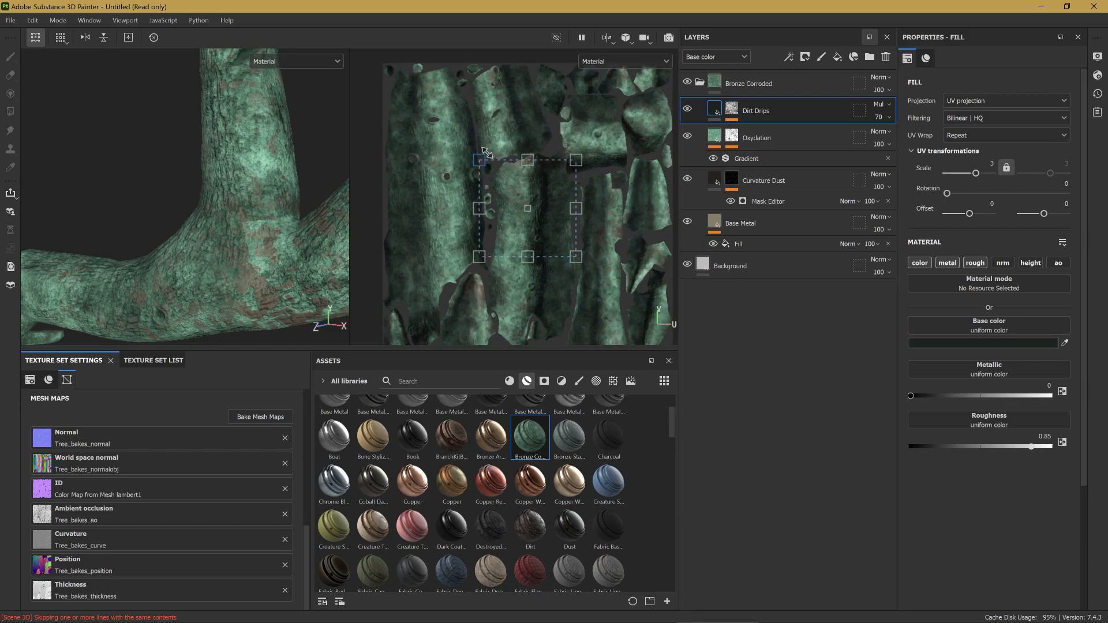
scroll(545, 233, "down", 1)
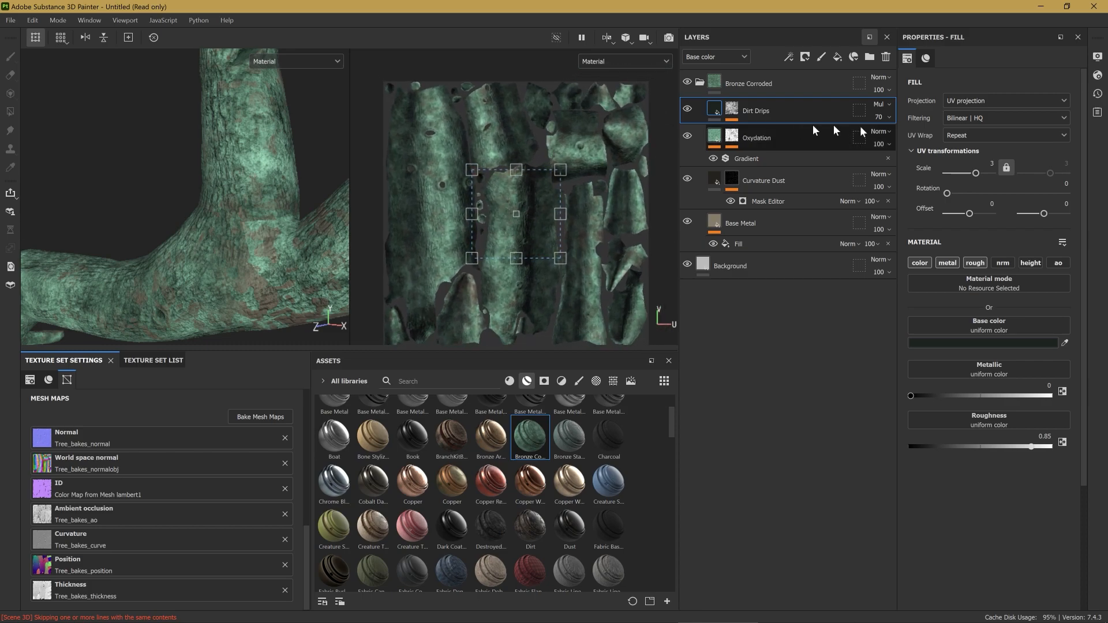
Step: Set the Dirt Drips fill's projection to Tri-planar projection and check the branch junction
left_click(961, 100)
left_click(974, 139)
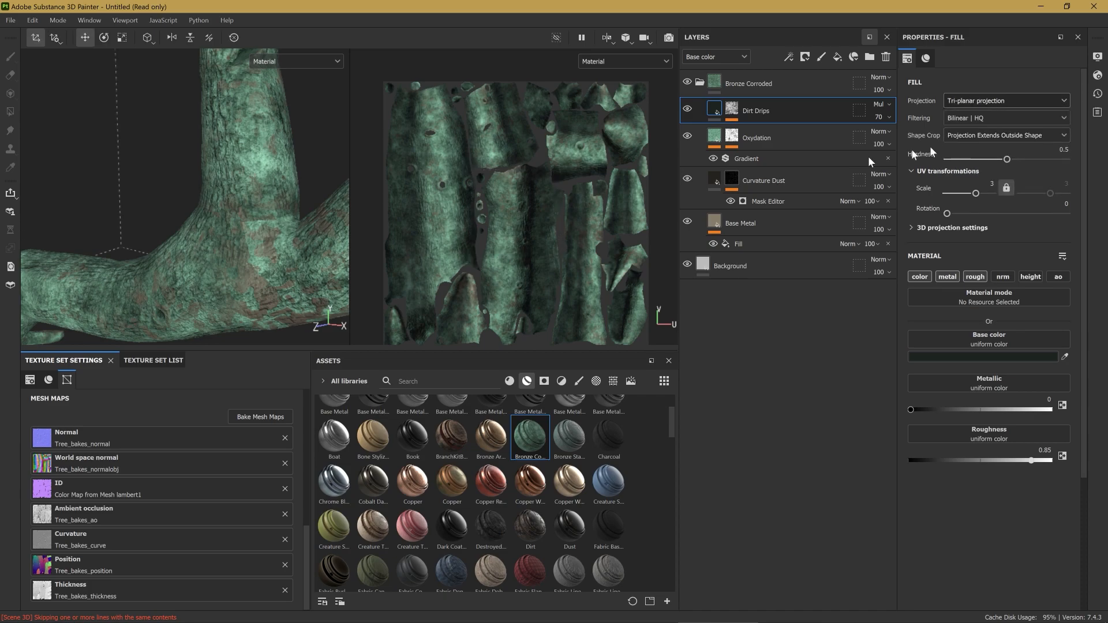
left_click_drag(277, 239, 307, 215, "alt")
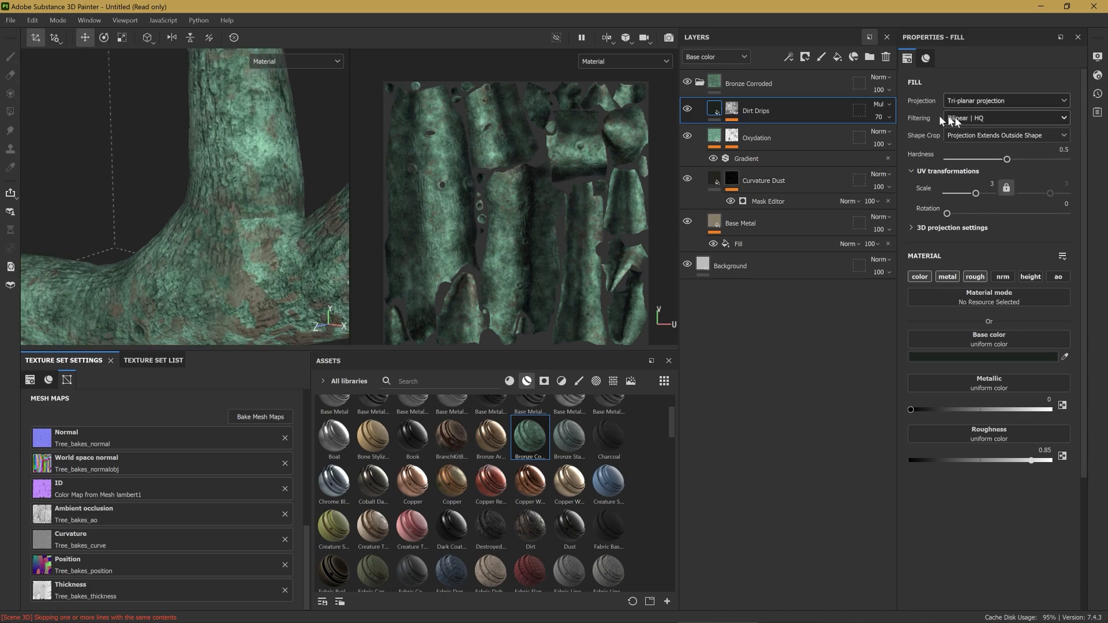
Step: Select the mg_driping_rust generator on the Dirt Drips mask and toggle it off and on to compare its effect at the seam
left_click(730, 113)
left_click(763, 129)
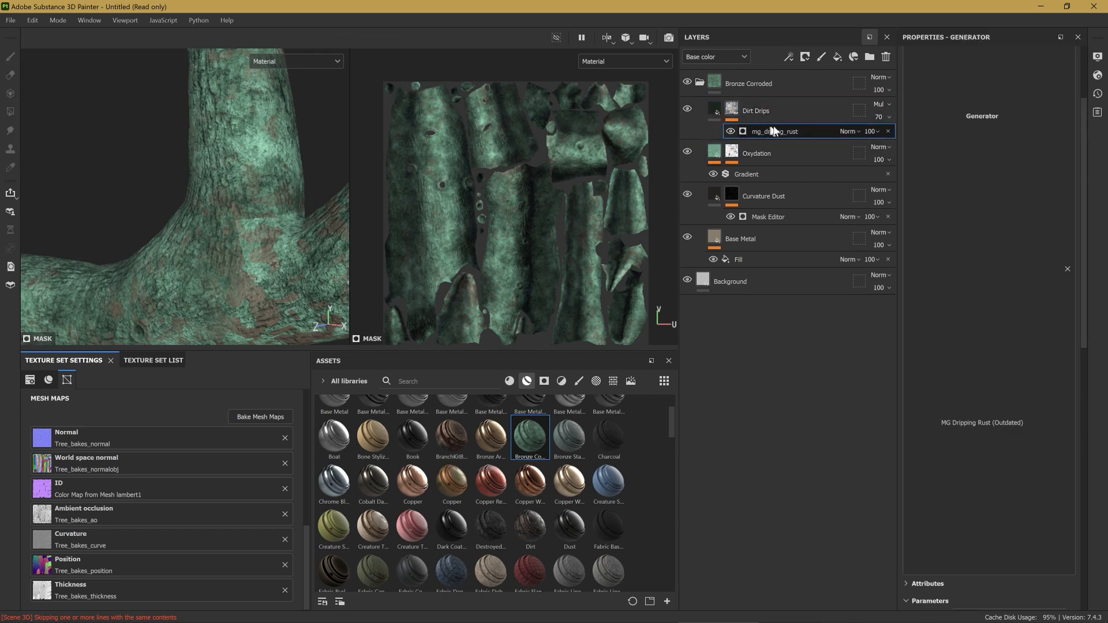
left_click(729, 132)
left_click(729, 131)
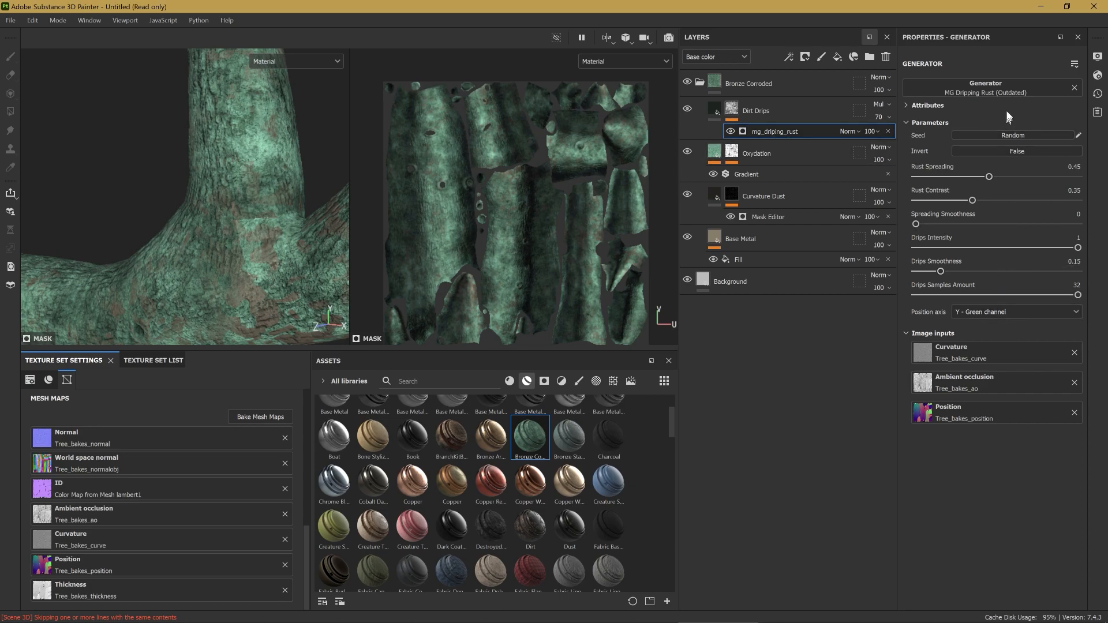
left_click(730, 132)
scroll(306, 207, "up", 3)
left_click_drag(306, 208, 356, 186, "alt")
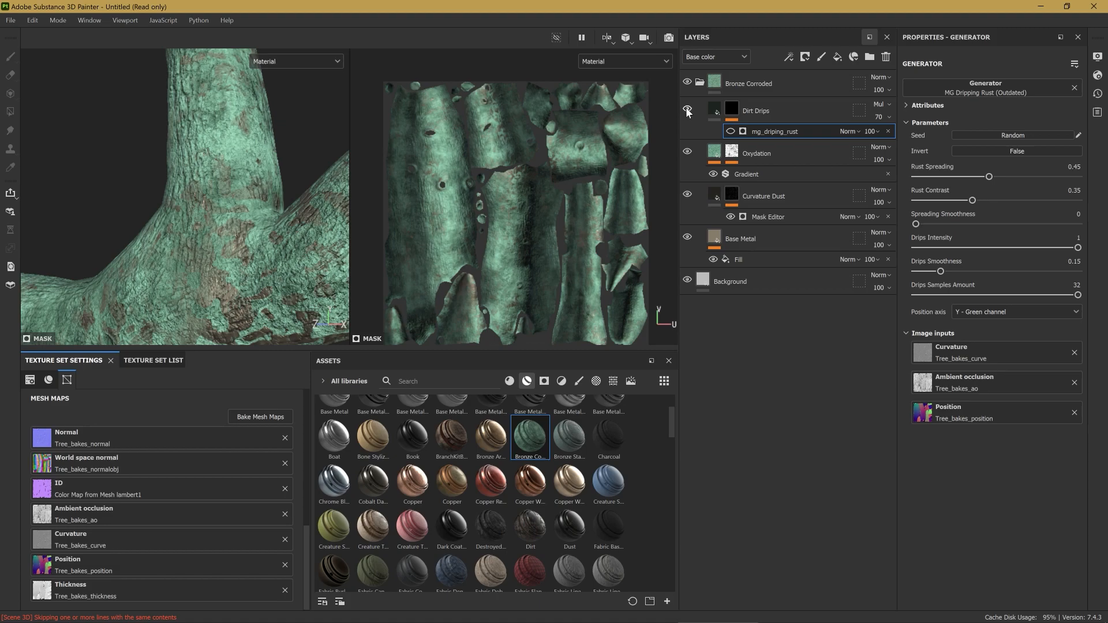
left_click(730, 131)
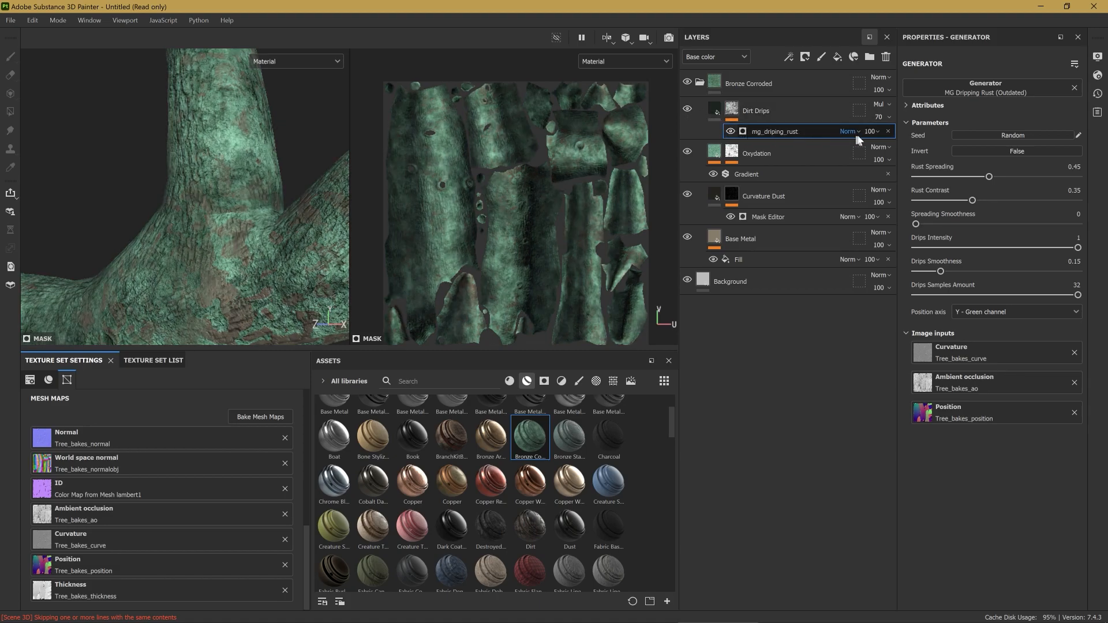
Step: Replace the generator on the Dirt Drips mask with Dirt at Dirt Level 0.55 and display only the 3D view
left_click(1029, 92)
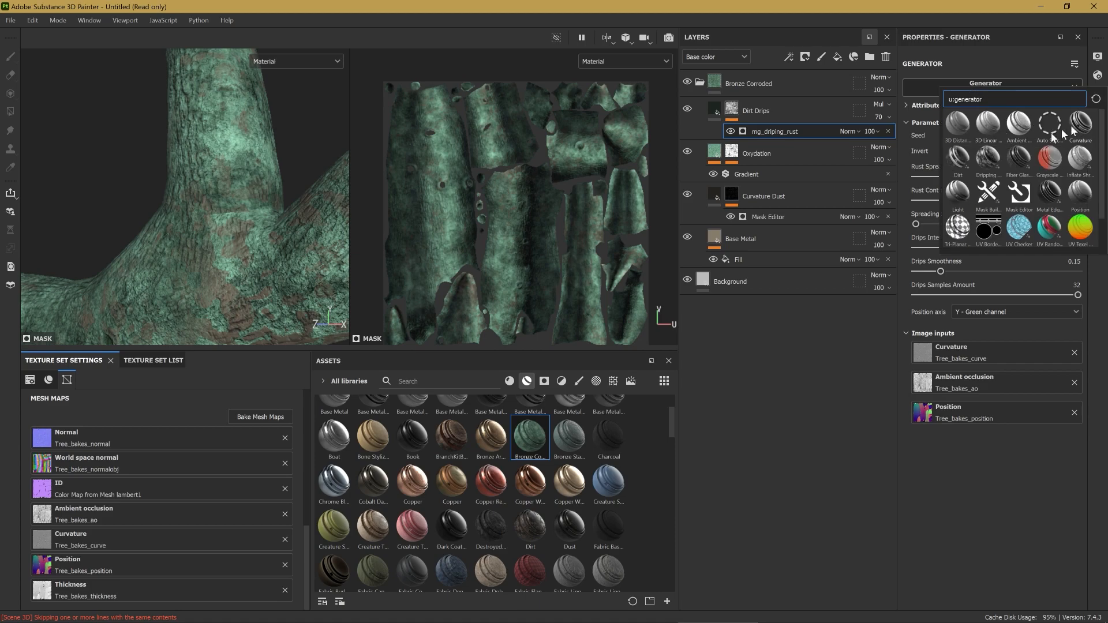
left_click(967, 157)
left_click_drag(1032, 177, 1001, 176)
scroll(287, 240, "up", 3)
middle_click_drag(287, 240, 261, 227, "alt")
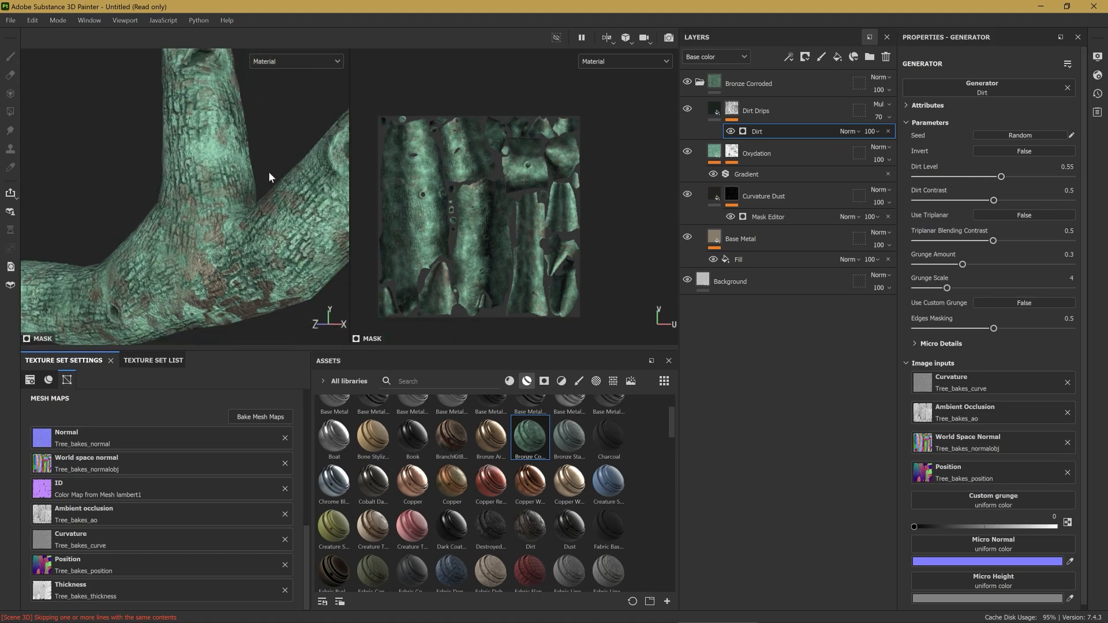
key("F2")
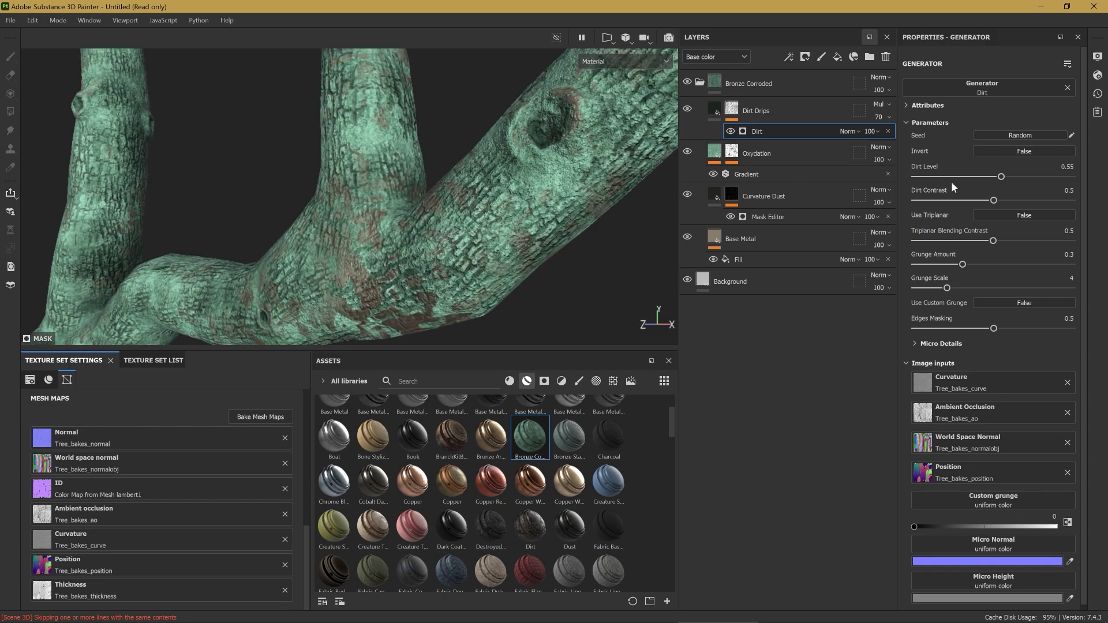
Step: Set the Dirt generator's Dirt Level to 0.62 and check the bark up close
mouse_move(1003, 180)
left_mouse_down()
mouse_move(992, 180)
mouse_move(1011, 176)
left_mouse_up()
scroll(451, 272, "up", 5)
left_click_drag(451, 272, 491, 243, "alt")
Step: Cycle the viewport through the mesh maps, including Thickness, up to Ambient occlusion, examine it closely and return to the material view
key("b")
key("b")
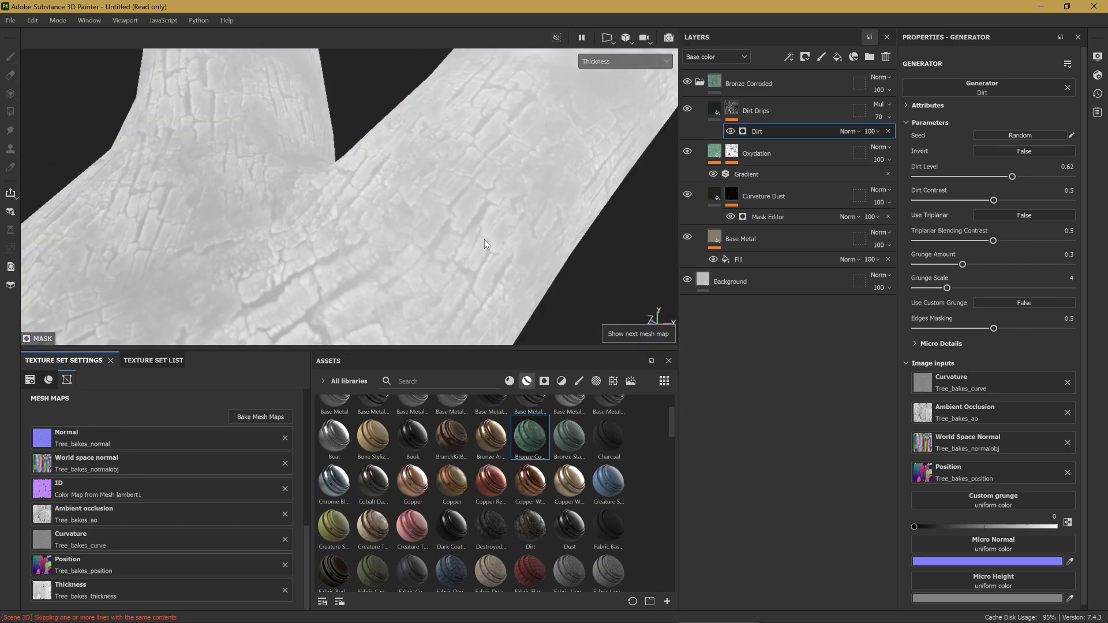
key("b")
key("b")
key("b")
key("b")
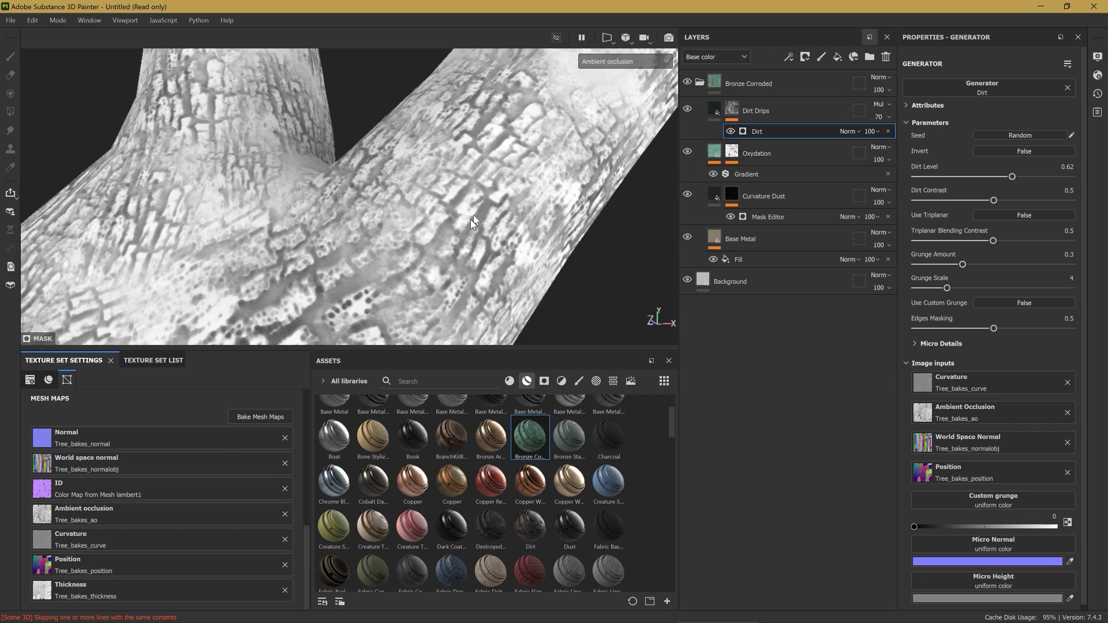
scroll(472, 222, "up", 5)
key("m")
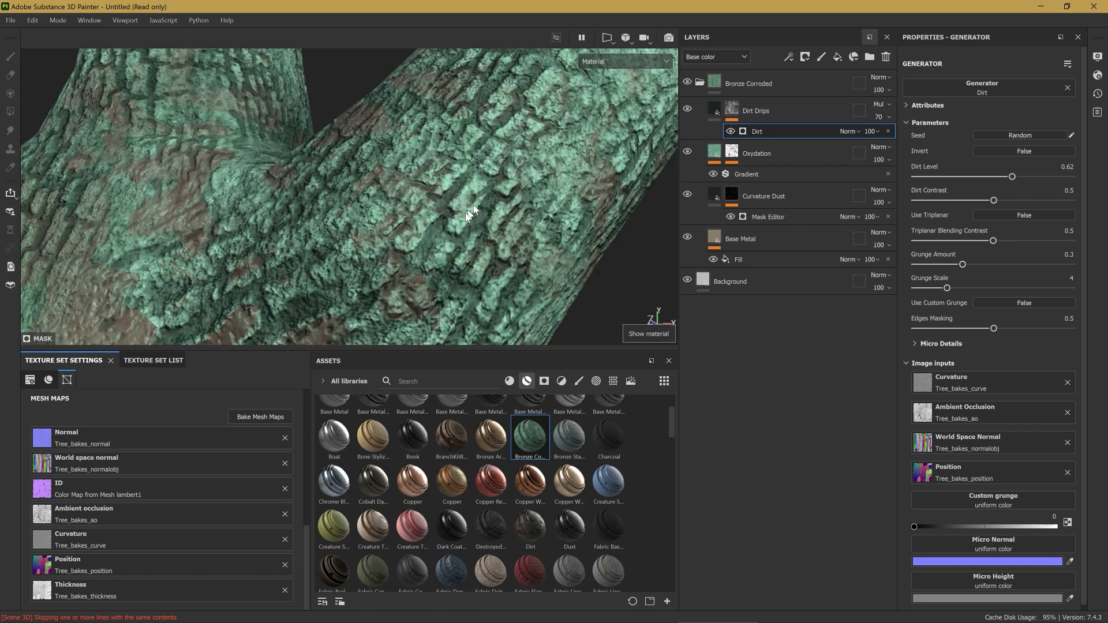
Step: Set the Dirt generator's Dirt Level to 0.71 and Dirt Contrast to 0.86, and check the result on the branches
left_click_drag(1010, 201, 1025, 177)
scroll(430, 177, "down", 5)
left_click_drag(429, 173, 359, 185, "alt")
scroll(397, 189, "up", 3)
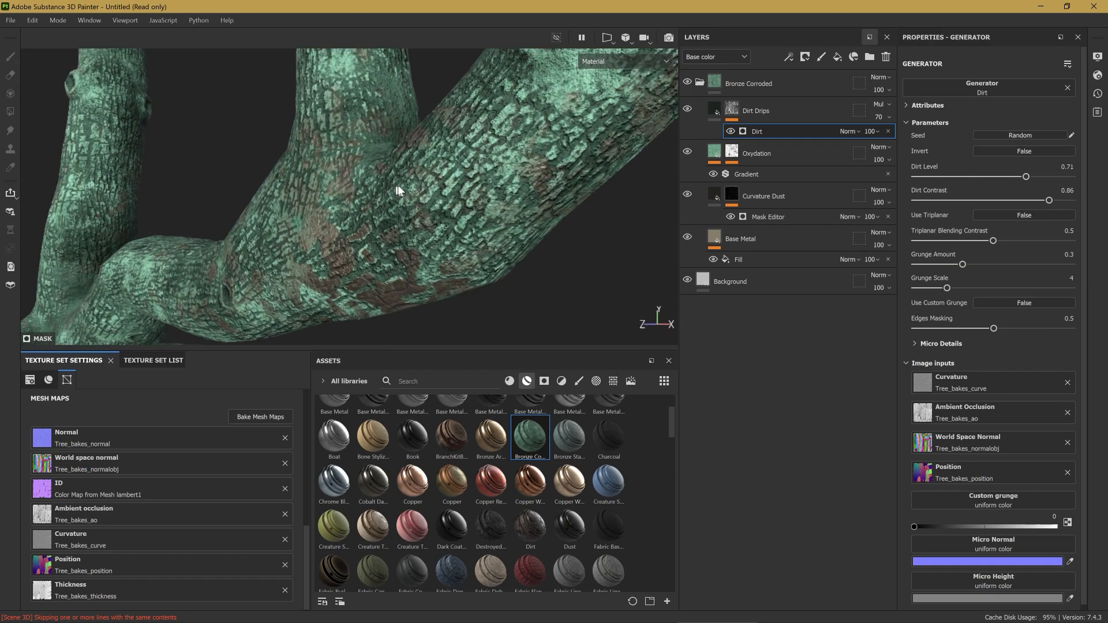
Step: Set the Dirt generator's Dirt Level to 0.42 and check the result on the whole tree
scroll(398, 190, "down", 1)
left_click_drag(984, 177, 976, 177)
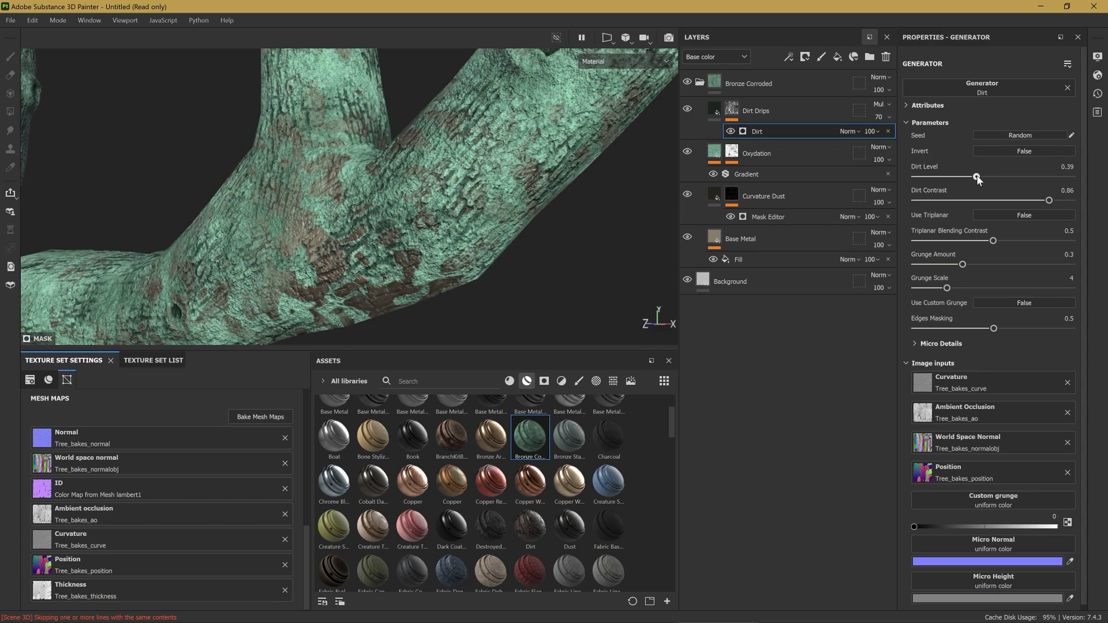
scroll(390, 224, "down", 6)
left_click_drag(379, 219, 430, 237, "alt")
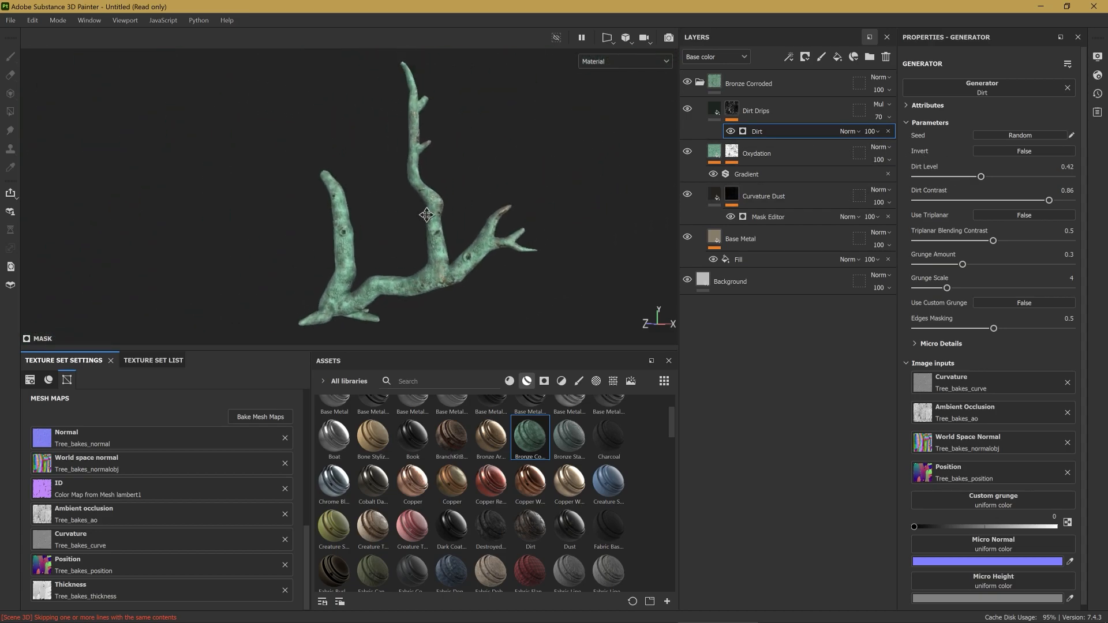
scroll(445, 256, "up", 3)
scroll(443, 251, "up", 1)
Step: Collapse the Bronze Corroded group, hide it and inspect the bare bark from the opposite side of the tree
left_click(700, 84)
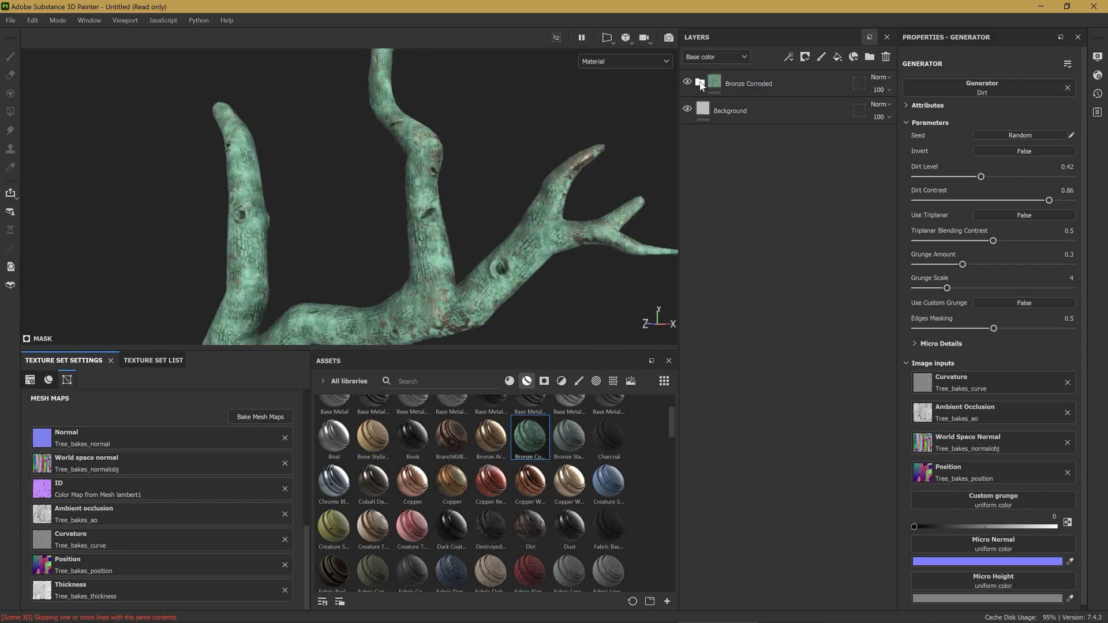
left_click(687, 82)
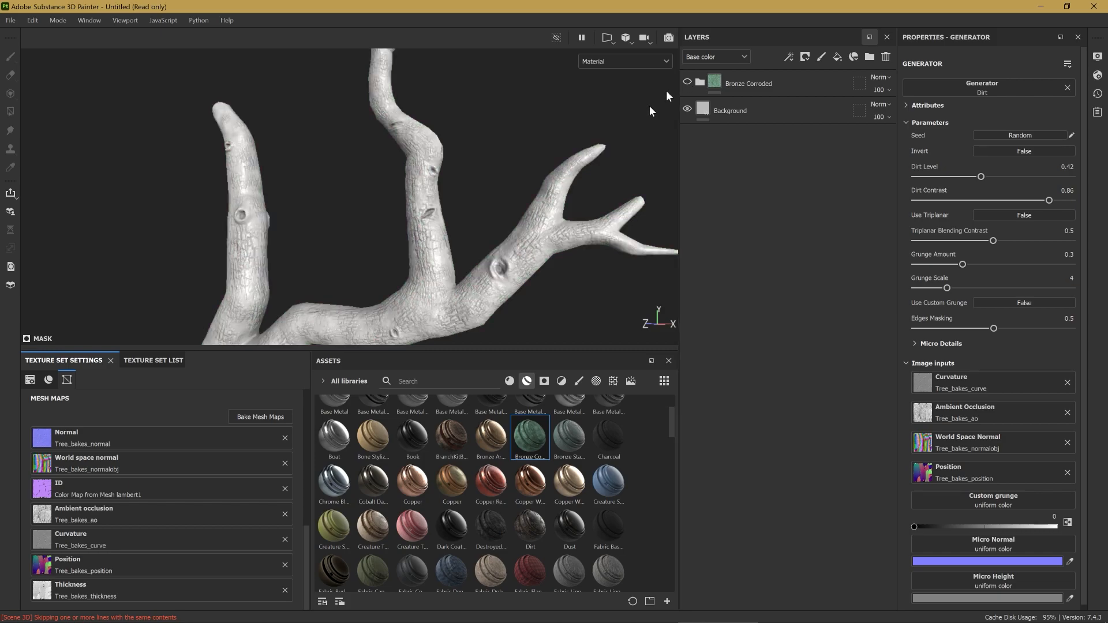
scroll(491, 191, "down", 2)
key("Tab")
left_click_drag(428, 173, 554, 270, "alt")
key("Tab")
scroll(471, 234, "up", 2)
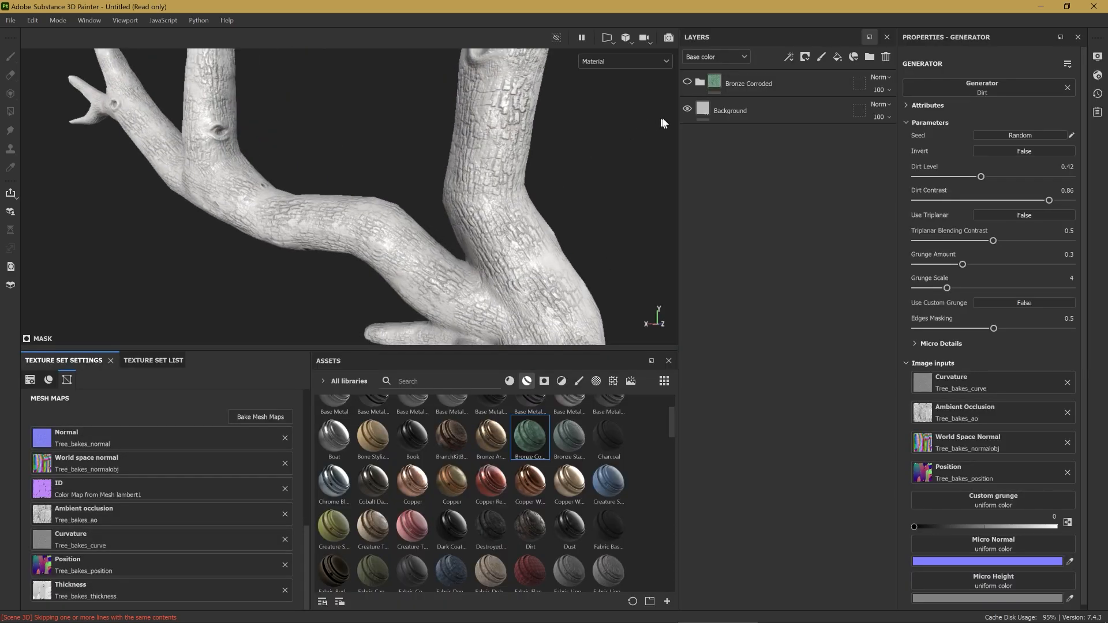
Step: Show the Bronze Corroded group again and examine the bark up close and the whole tree in the enlarged 3D view
left_click(687, 83)
scroll(502, 220, "up", 3)
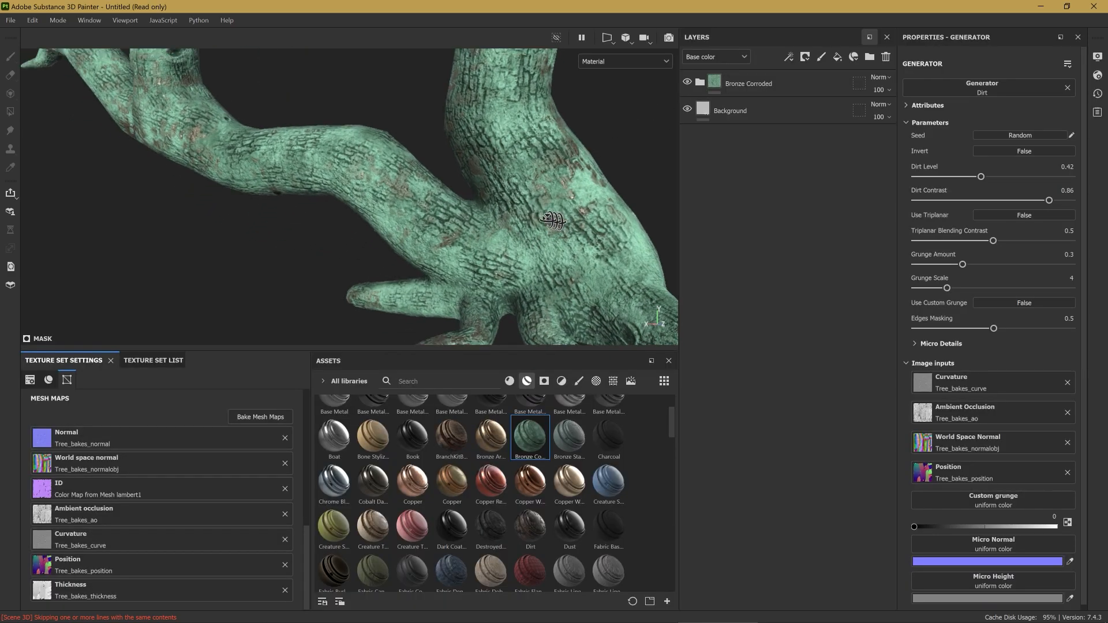
scroll(527, 218, "down", 4)
left_click_drag(526, 218, 512, 235, "alt")
key("Tab")
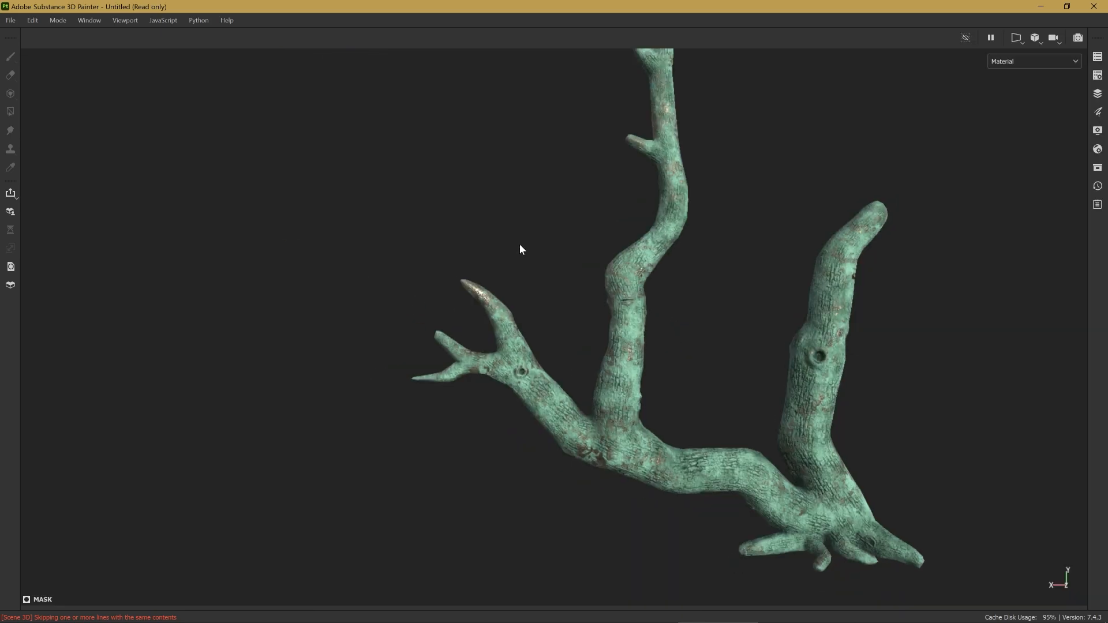
middle_click_drag(549, 271, 510, 289)
mouse_move(598, 282)
middle_mouse_down()
mouse_move(589, 271)
mouse_move(583, 286)
middle_mouse_up()
key("Tab")
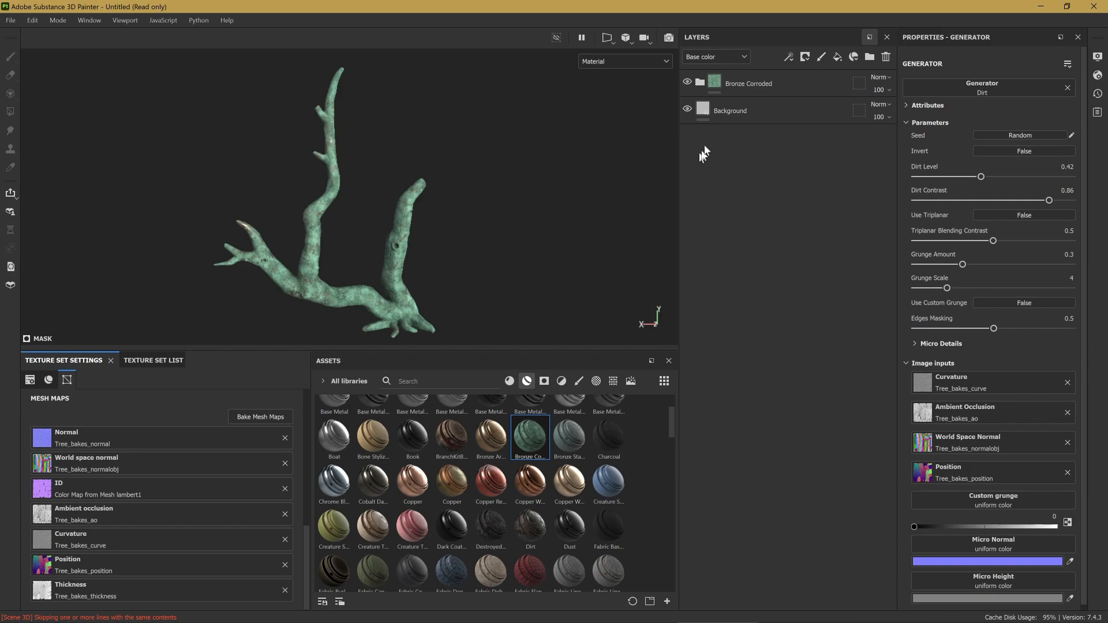
Step: Hide the Bronze Corroded group and frame the whole untextured tree in the enlarged 3D view
left_click(698, 73)
key("Tab")
middle_click_drag(586, 292, 609, 293)
mouse_move(609, 293)
right_mouse_down("alt")
mouse_move(625, 308)
mouse_move(606, 296)
right_mouse_up("alt")
middle_click_drag(606, 296, 608, 300, "alt")
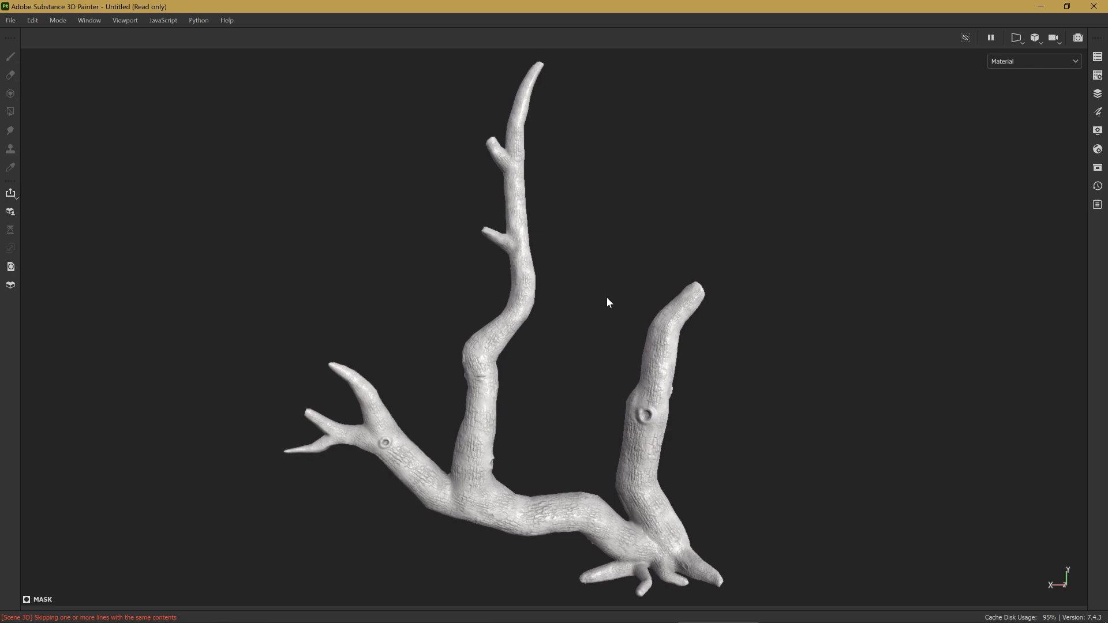